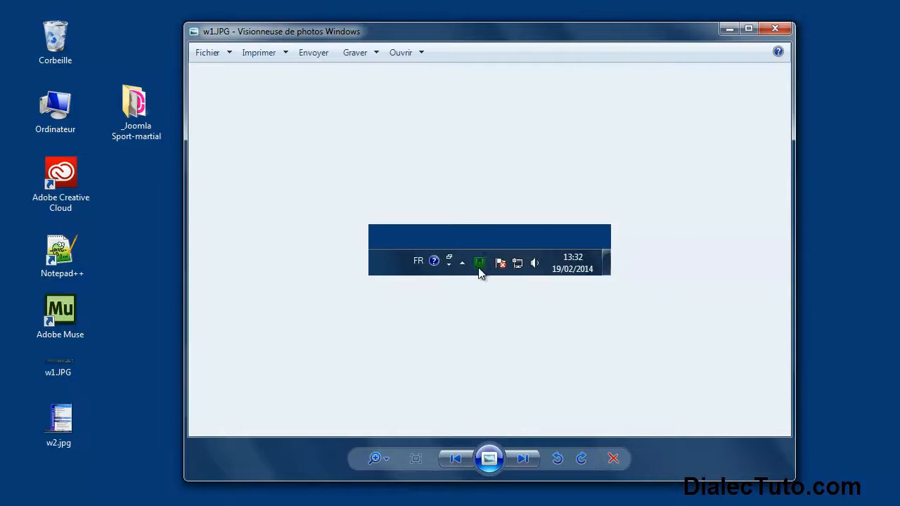
Step from w1.JPG to the w2.jpg WampServer menu screenshot in Photo Viewer, then close it.
click(66, 421)
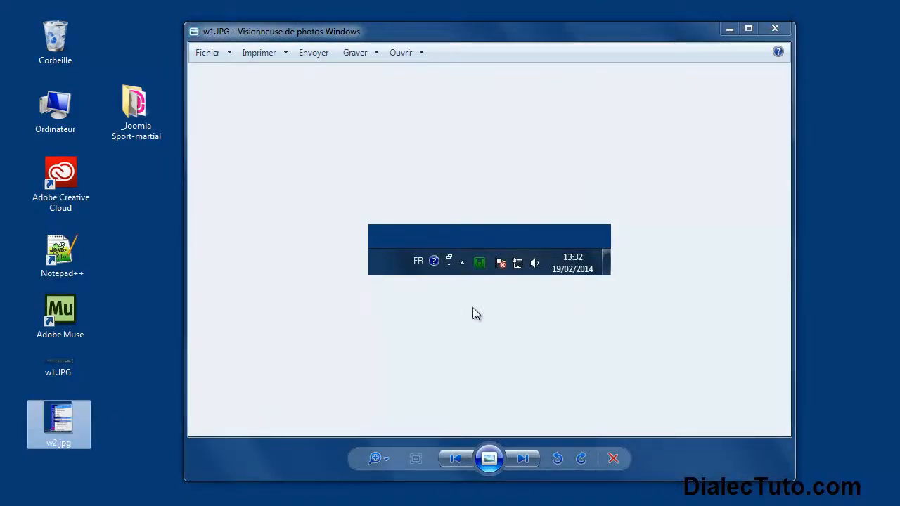
click(521, 460)
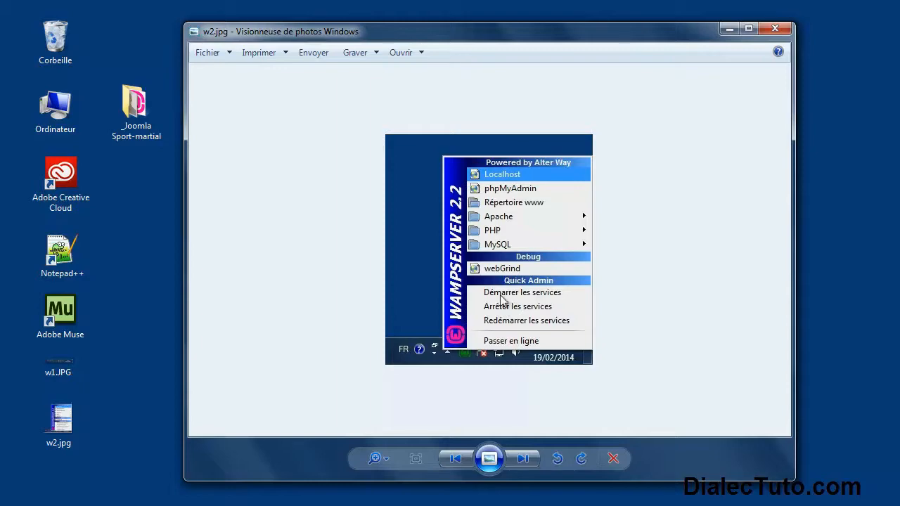
click(775, 28)
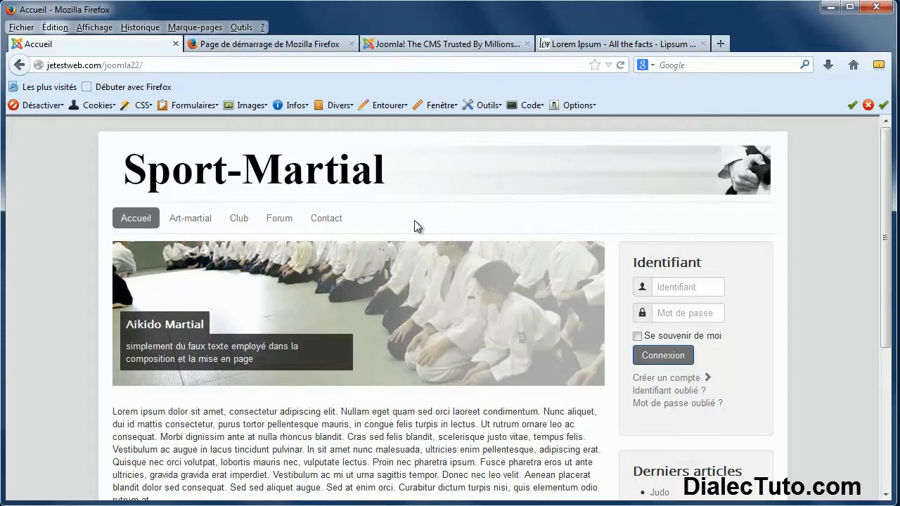
Load localhost in the start-page tab and open the martial project site.
click(246, 47)
click(159, 66)
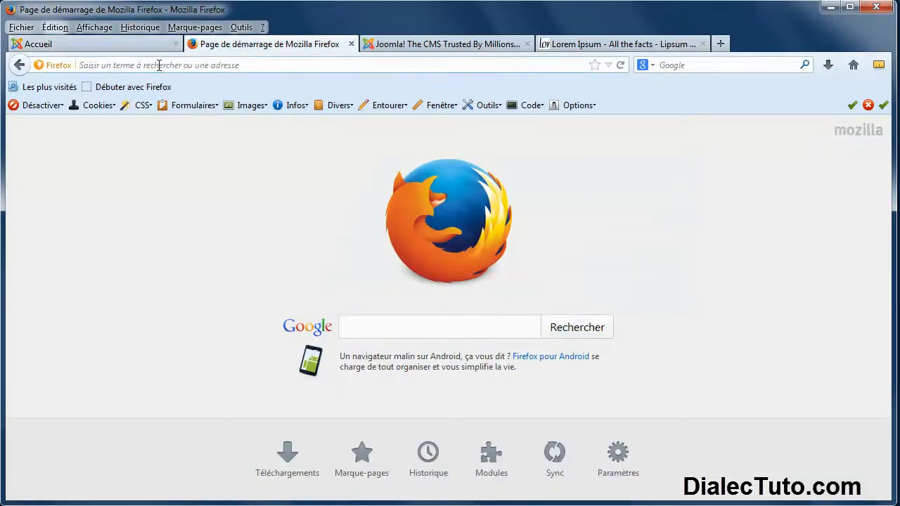
text(localhos)
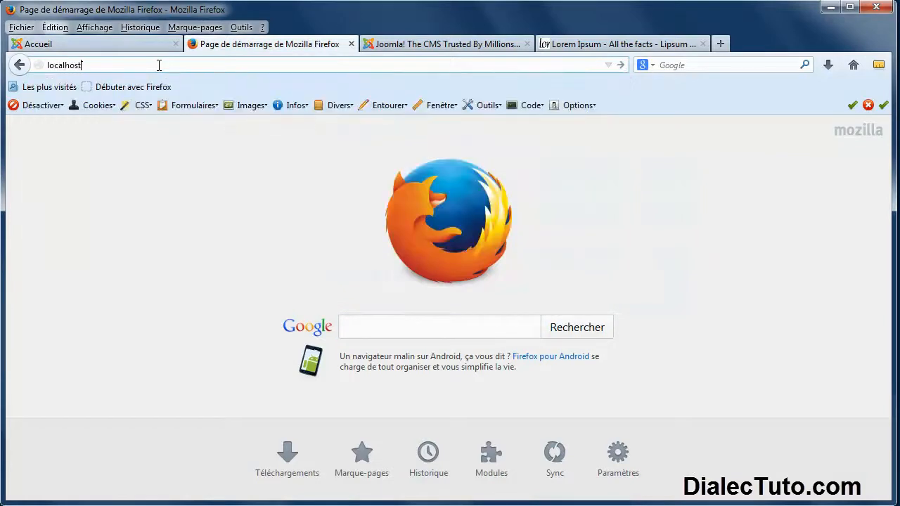
text(t)
key(Return)
scroll(99, 237, down, 6)
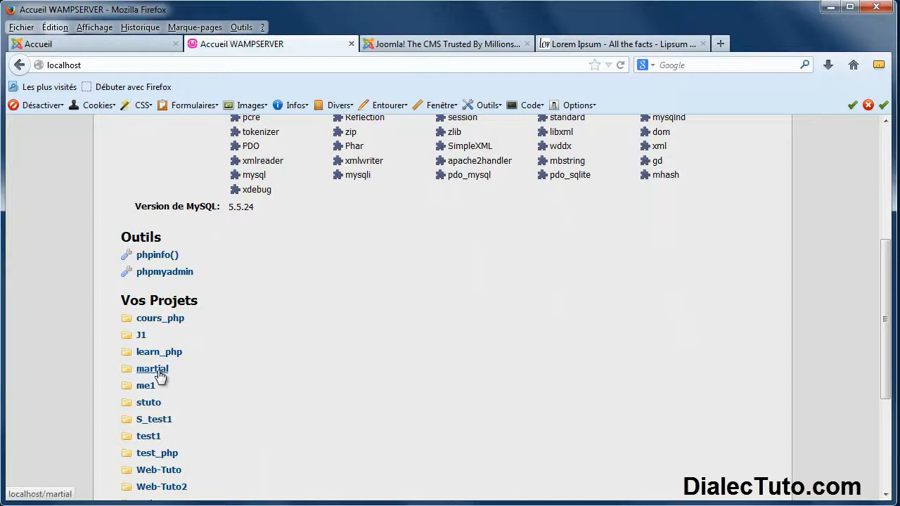
click(161, 370)
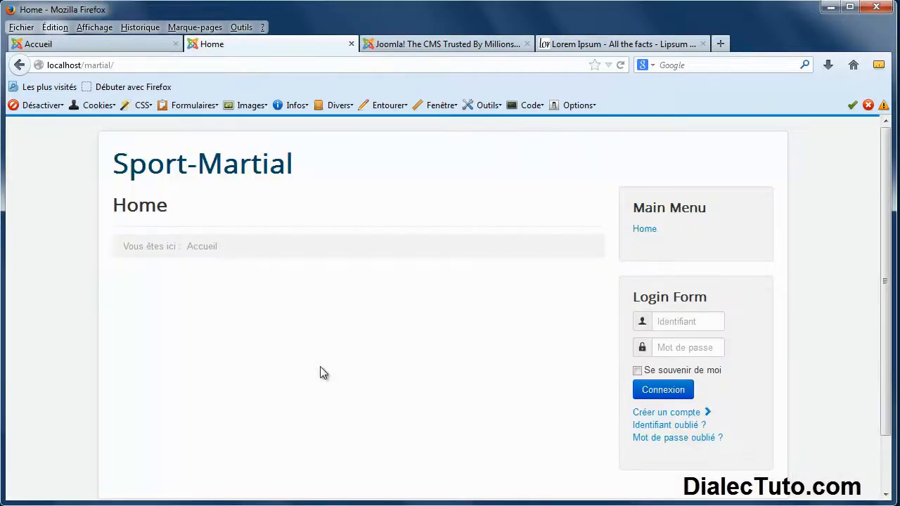
Go to localhost/martial/administrator to reach the Joomla admin login.
click(150, 66)
click(152, 67)
text(administrator)
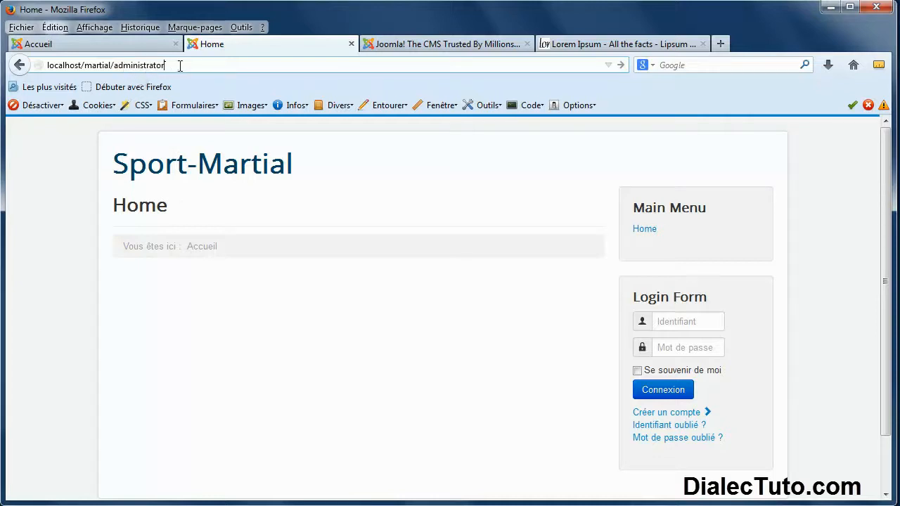
key(Return)
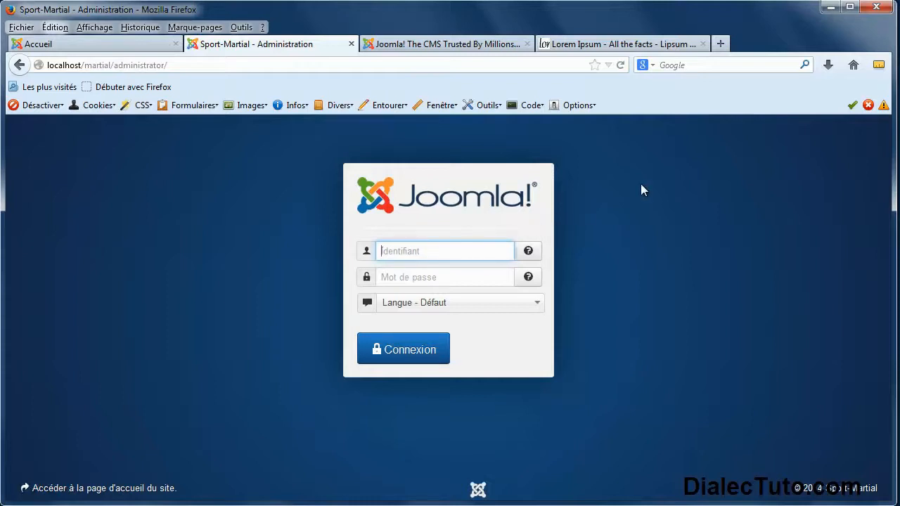
Log in to the administration panel with the admin username and password.
text(admin)
key(Tab)
text(a)
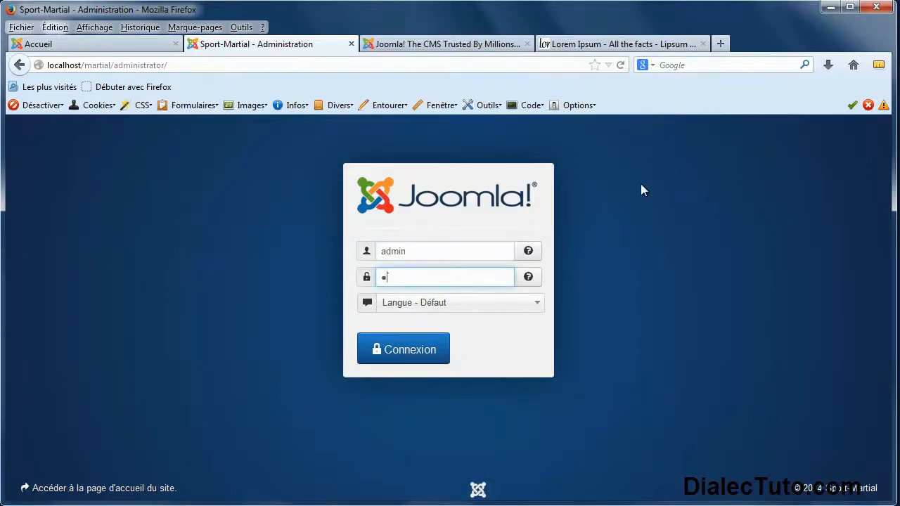
key(Return)
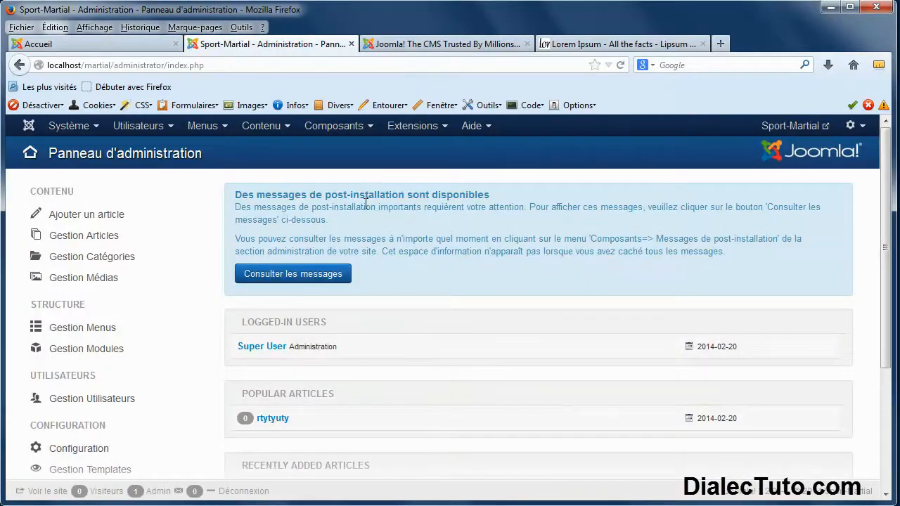
Open the public Sport-Martial site in a new tab, then return to the admin Contenu menu.
click(790, 126)
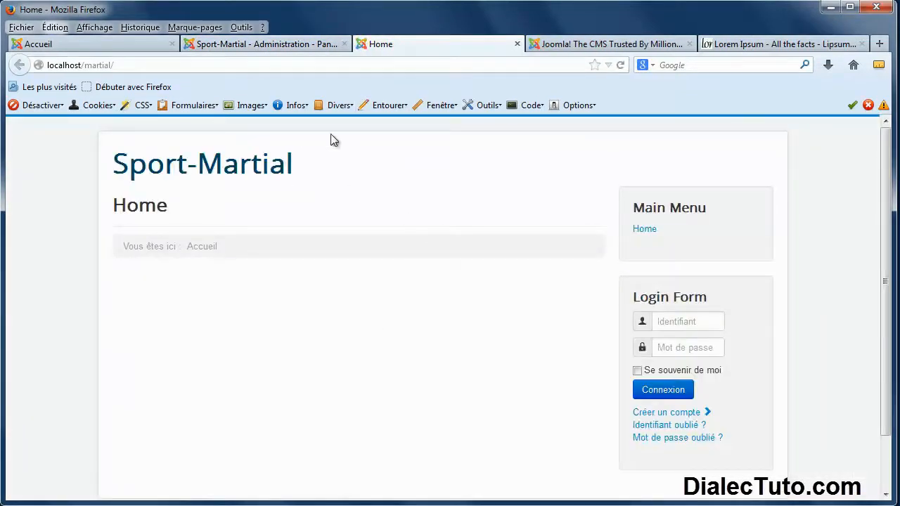
click(286, 44)
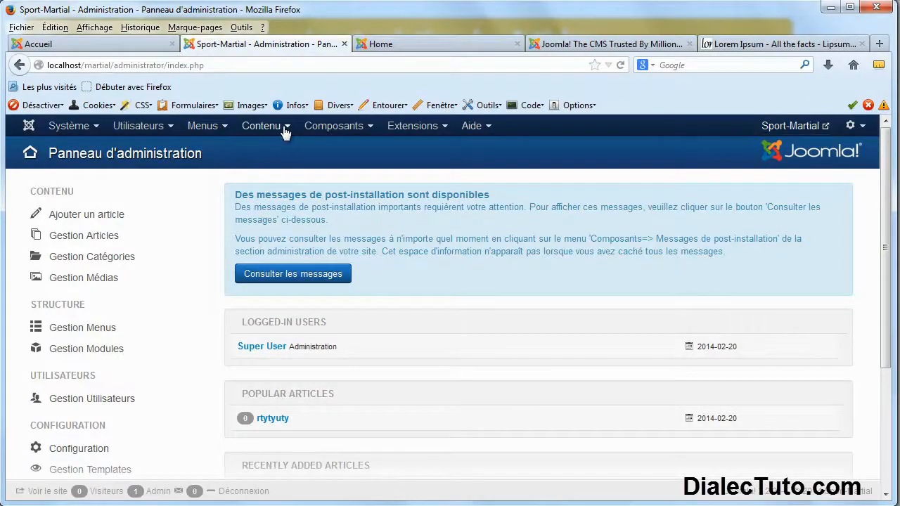
click(285, 131)
mouse_move(275, 173)
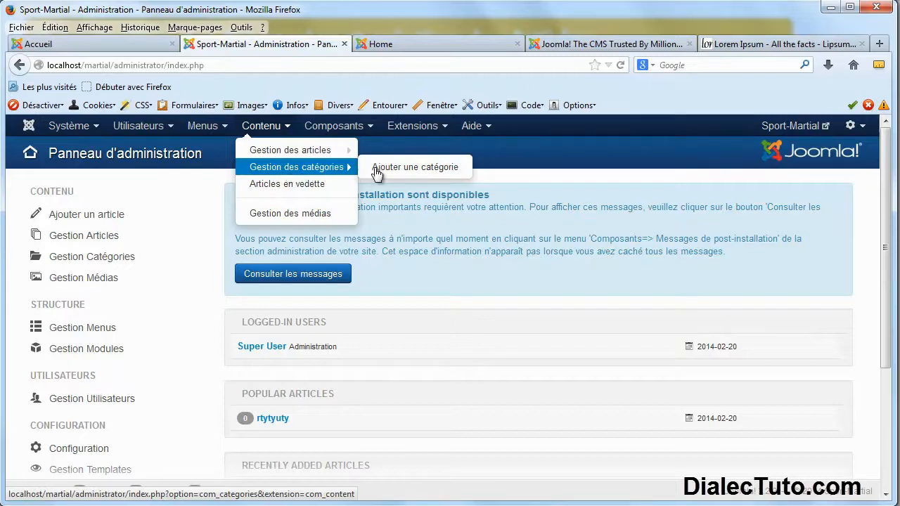
Go to Gestion des catégories and start a new category.
click(285, 173)
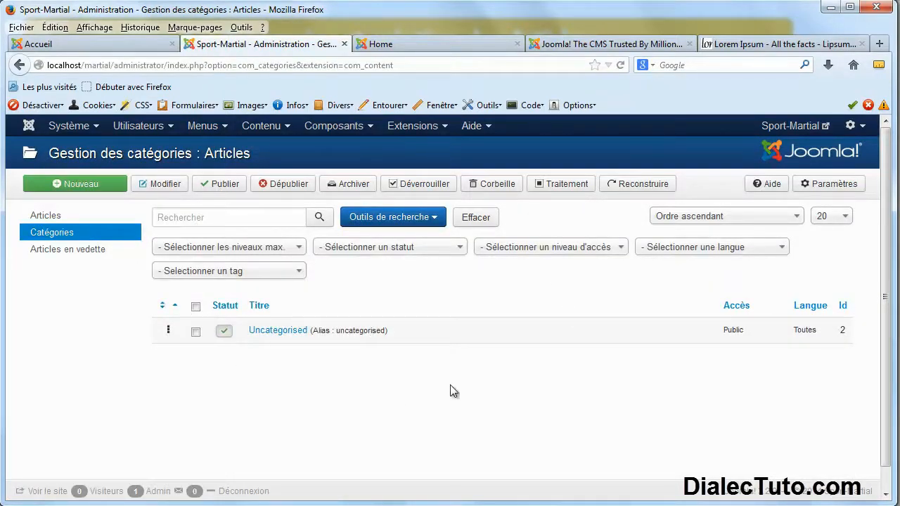
click(84, 186)
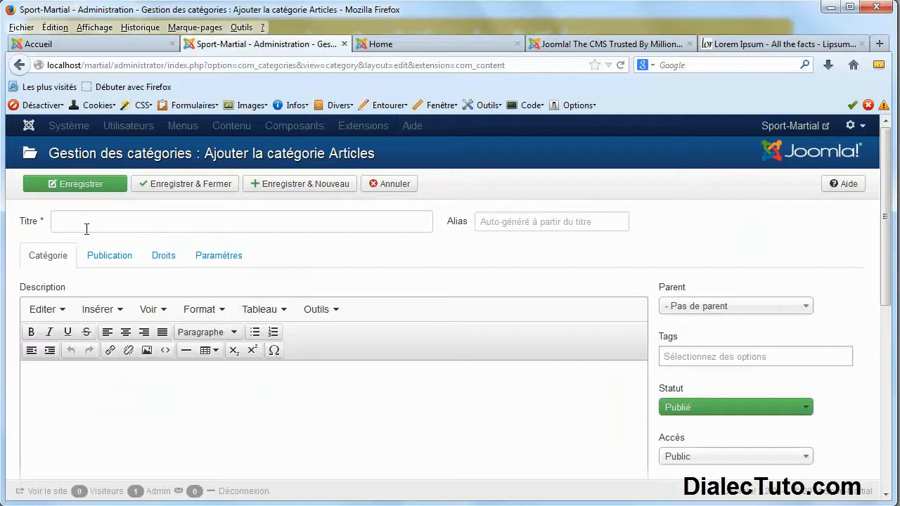
Save a category titled 'Art_martial' and close back to the categories list.
click(87, 229)
text(Art)
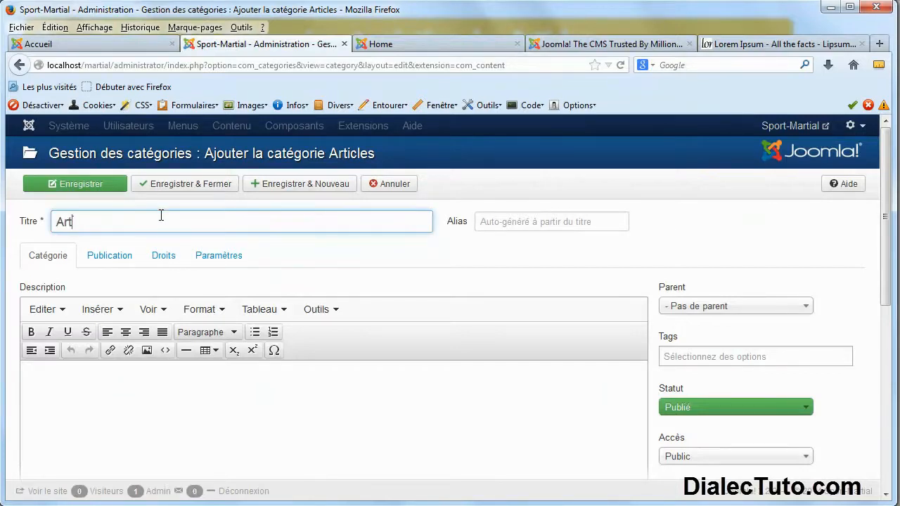
text(_martial)
click(81, 184)
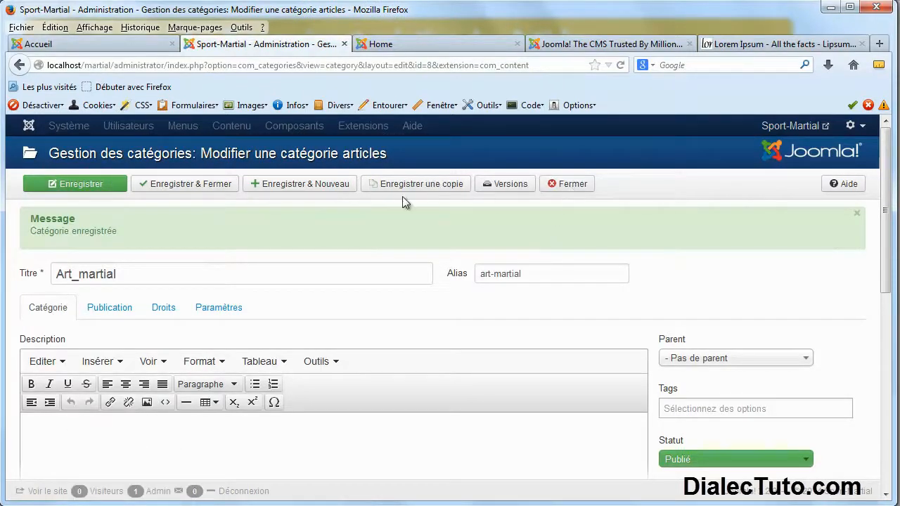
click(566, 184)
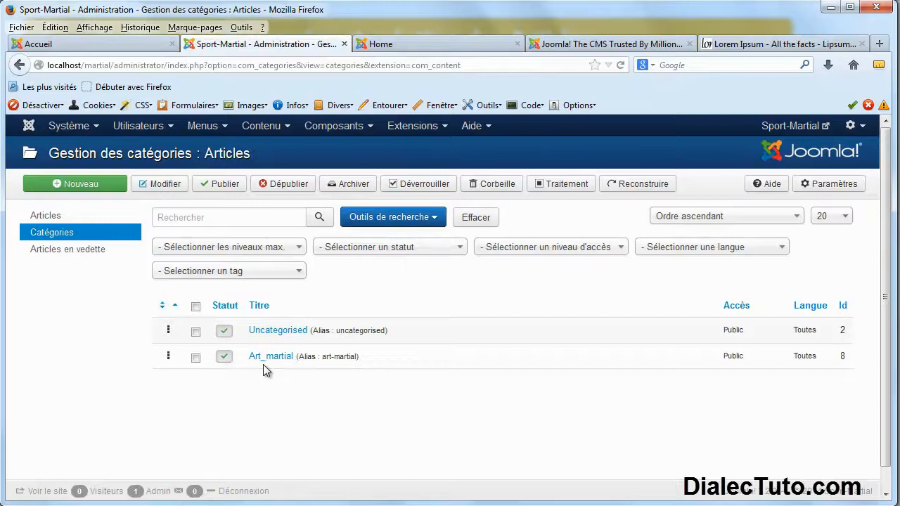
drag(409, 331, 255, 341)
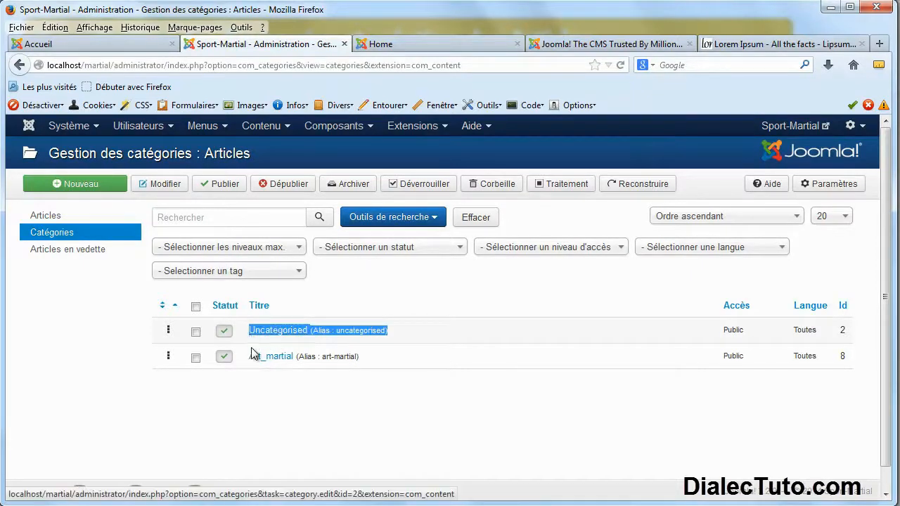
click(289, 413)
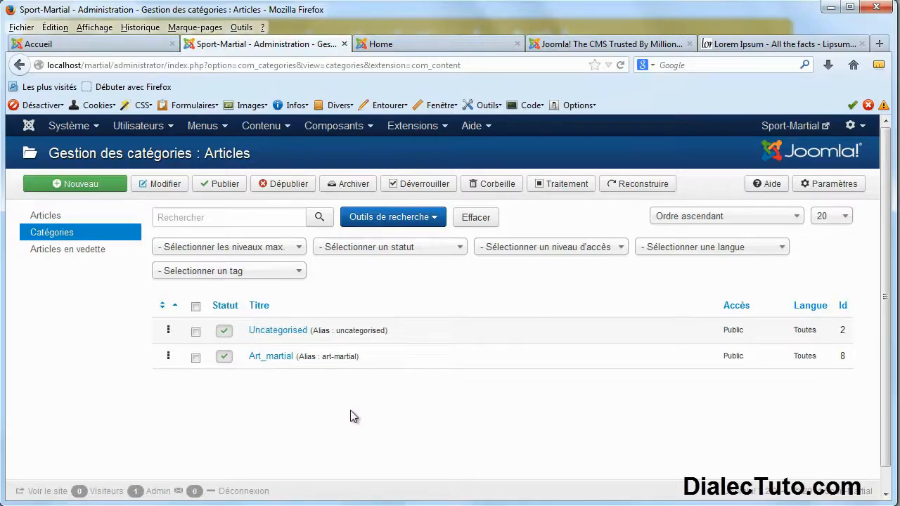
Create and save a new category titled 'club', returning to the categories list.
click(81, 184)
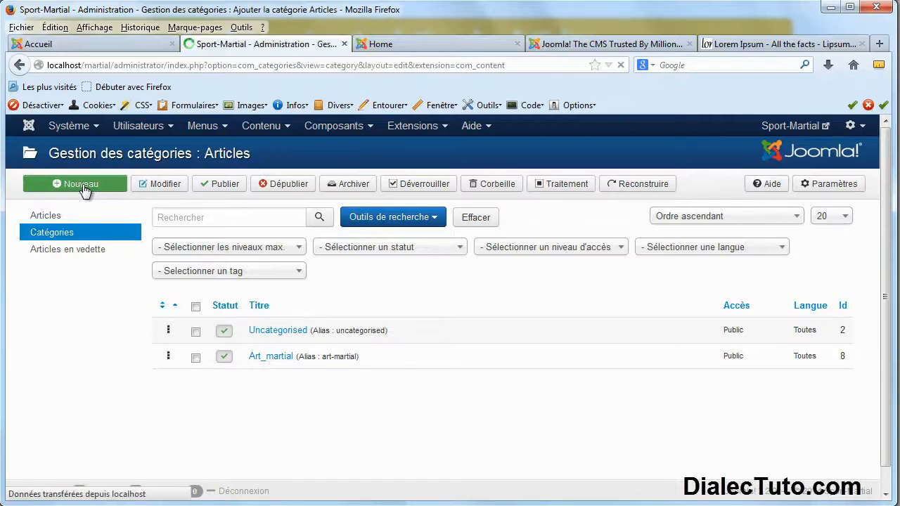
click(88, 223)
text(club)
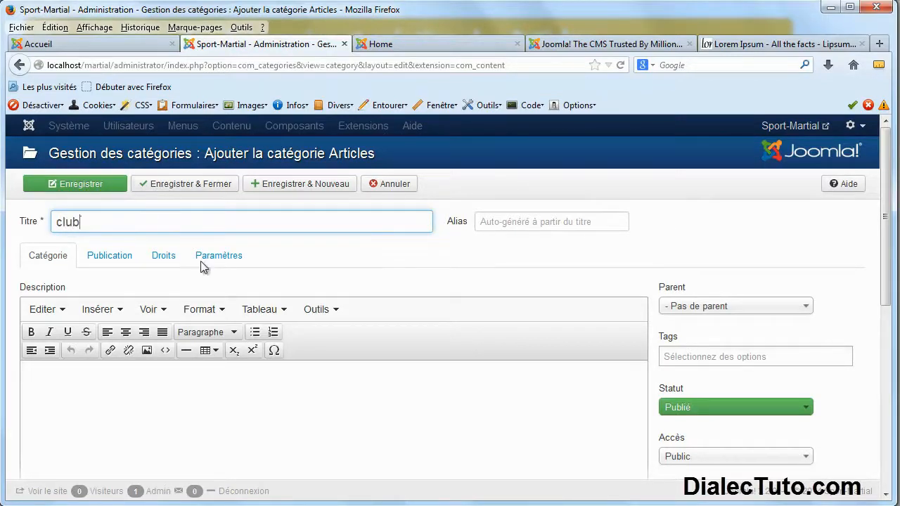
scroll(637, 275, down, 3)
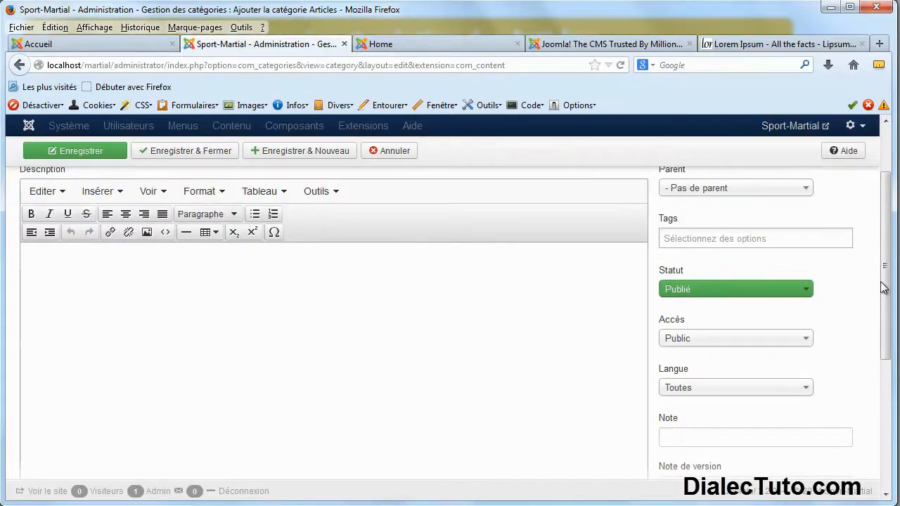
scroll(884, 267, up, 1)
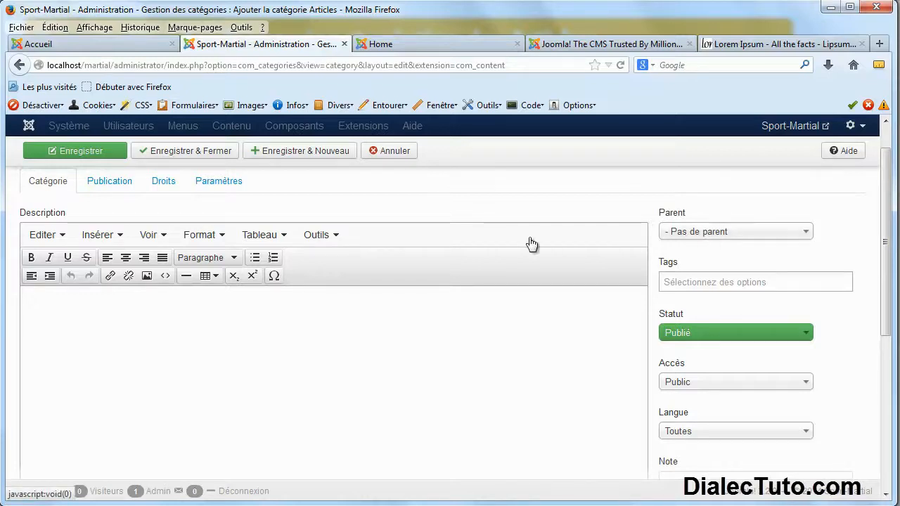
click(75, 150)
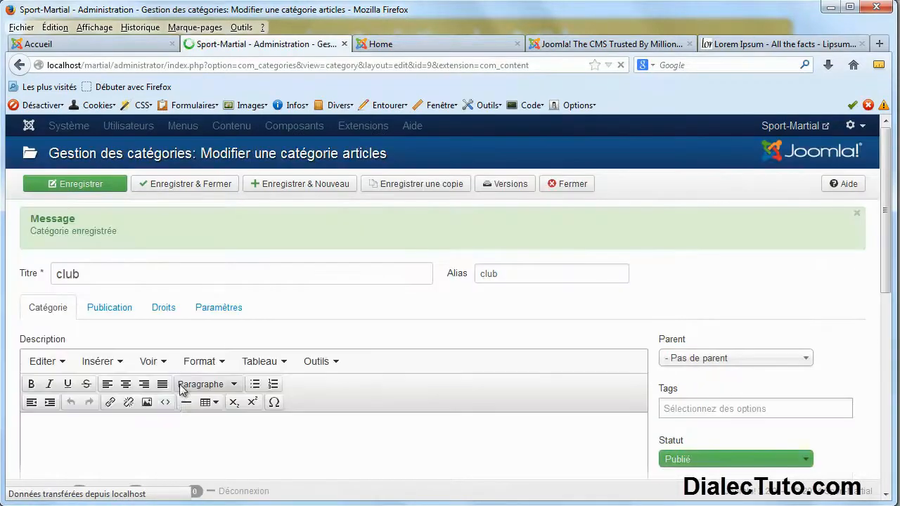
click(563, 188)
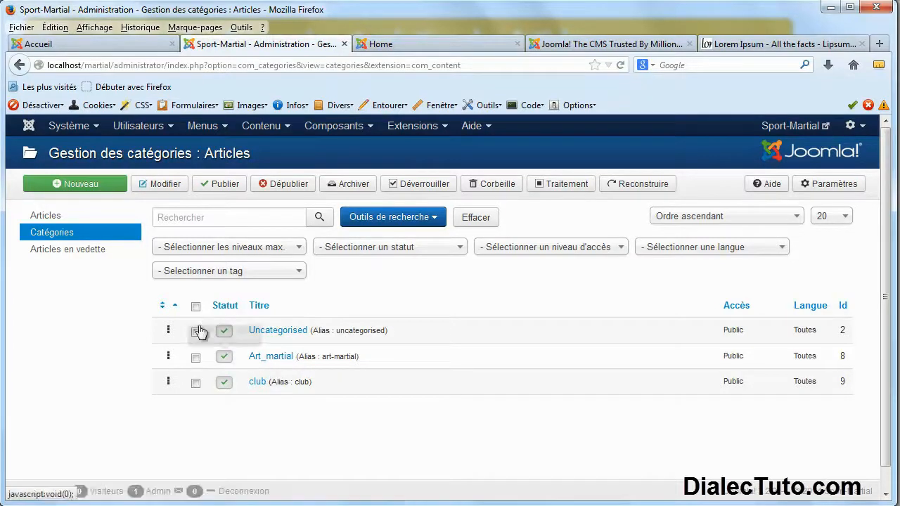
click(83, 185)
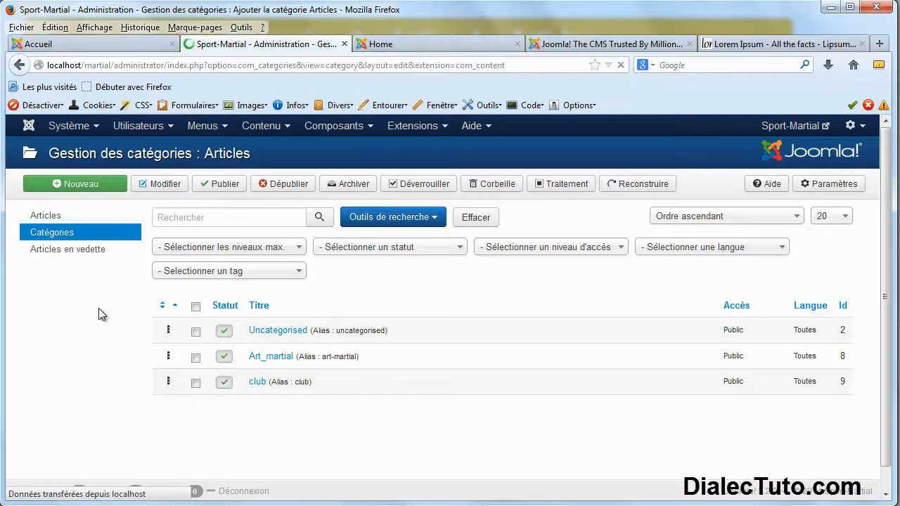
Save a category named 'sport_martial' with Art_martial as its parent, then select it in the list.
click(82, 222)
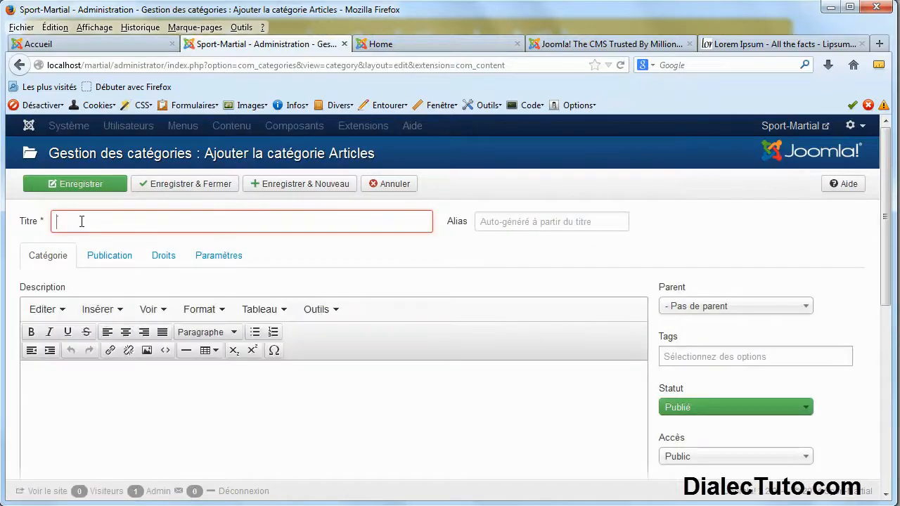
text(sport_martial)
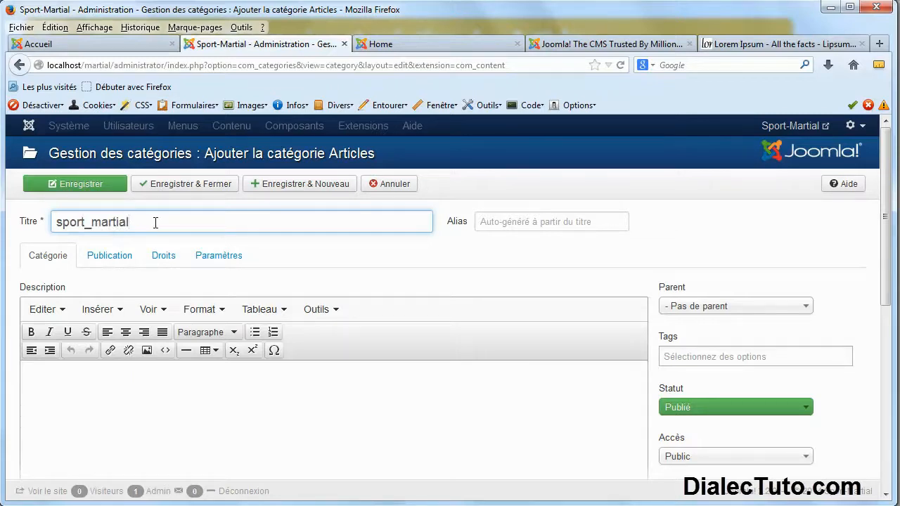
drag(155, 222, 64, 222)
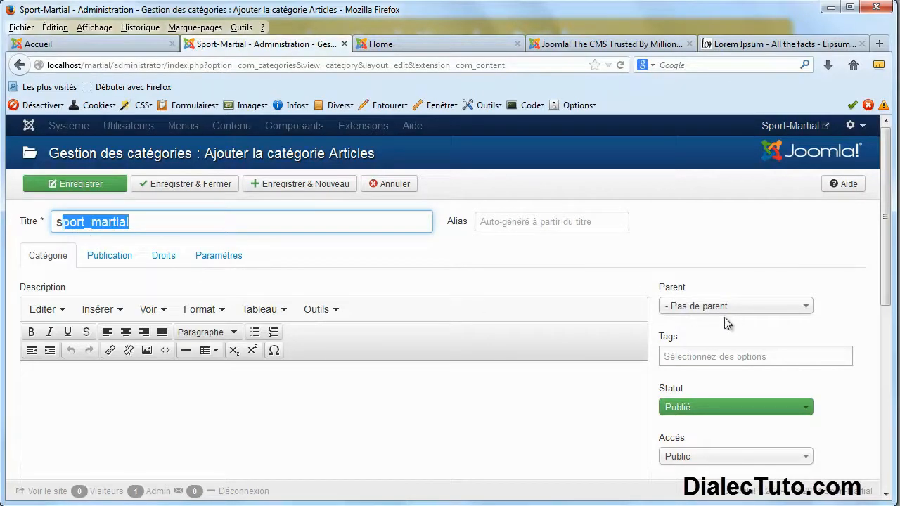
scroll(890, 282, down, 2)
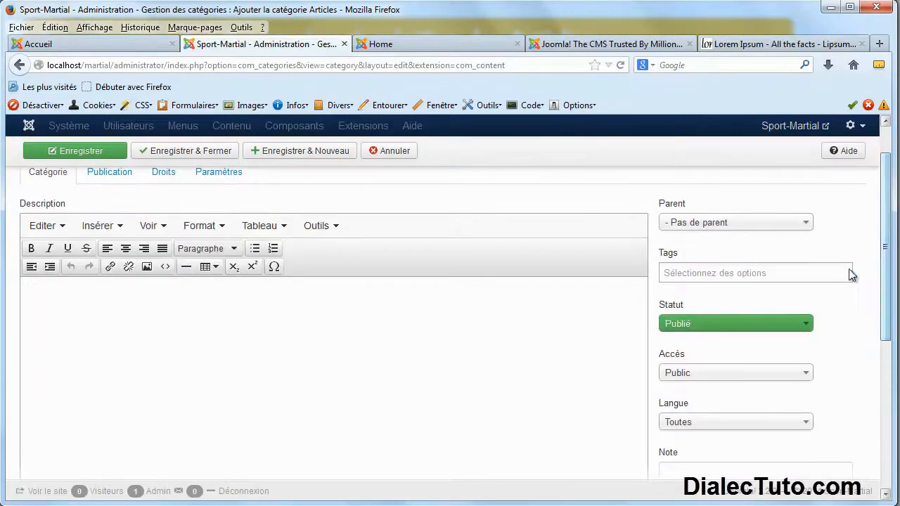
click(806, 223)
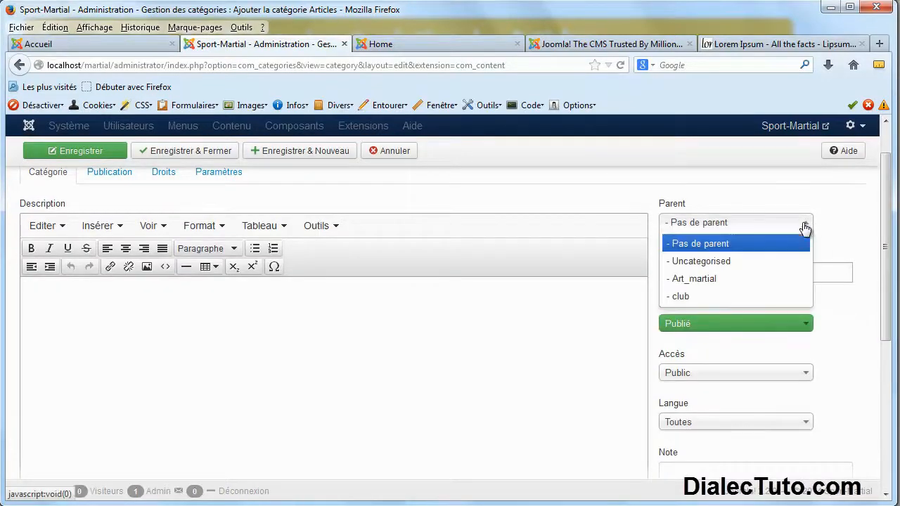
click(703, 280)
scroll(168, 313, up, 2)
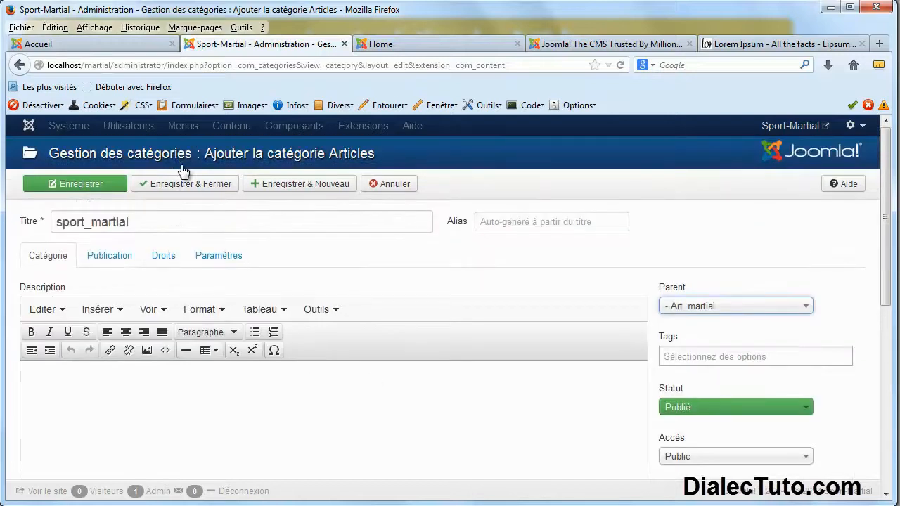
click(187, 186)
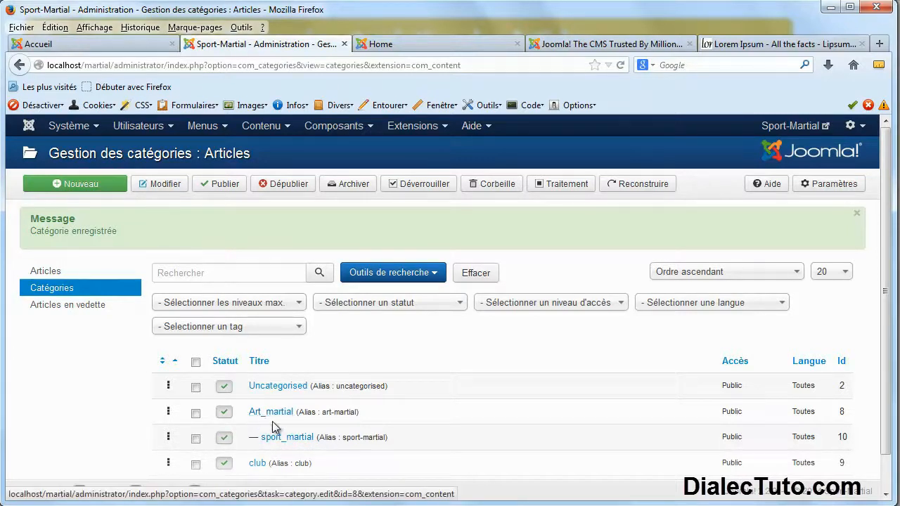
drag(259, 438, 248, 443)
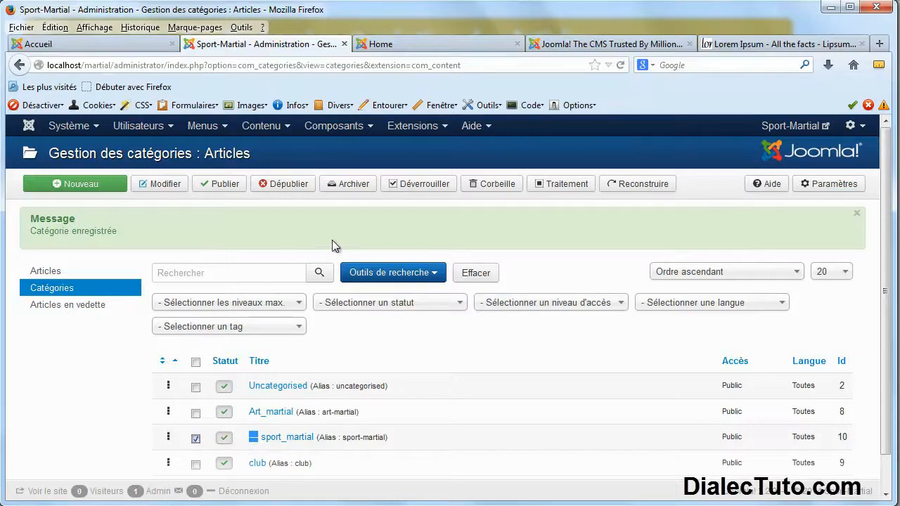
Trash the checked sport_martial category with Corbeille.
click(495, 184)
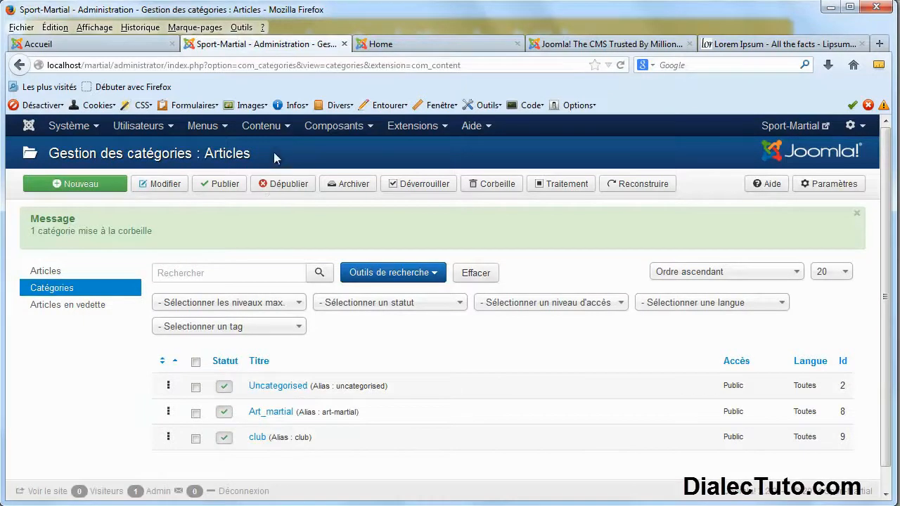
Start and cancel a new article in the empty article manager, then move the joomla.org tab before Home.
click(283, 127)
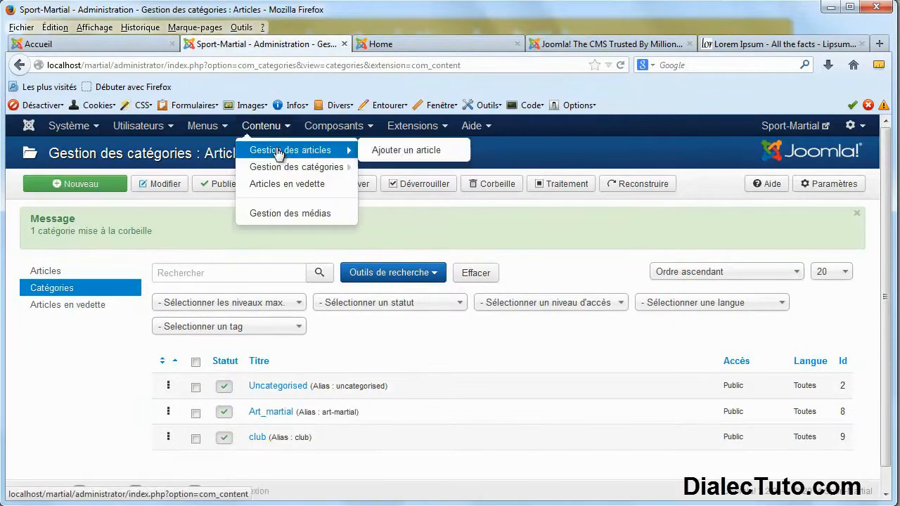
click(277, 151)
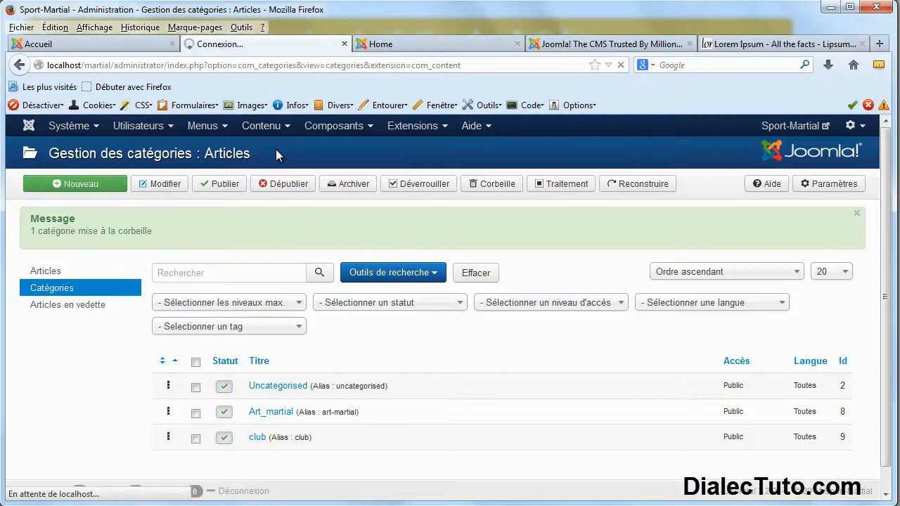
click(87, 188)
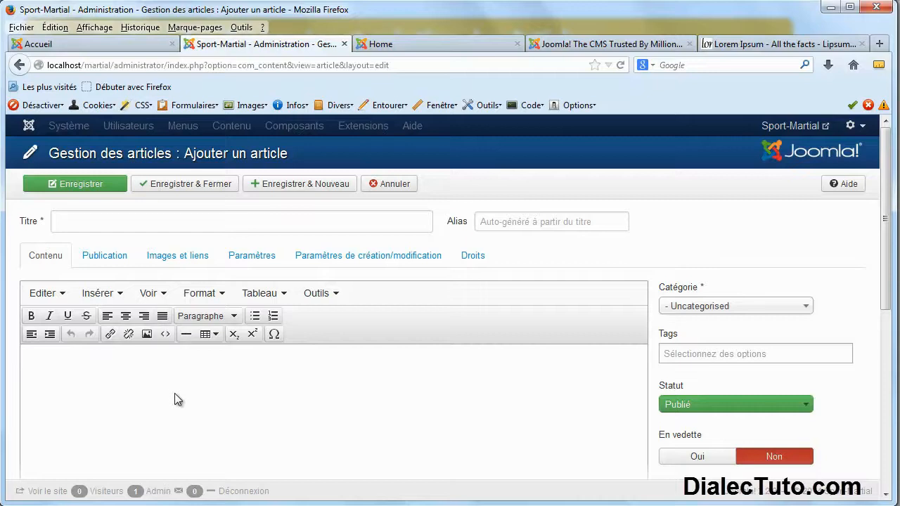
click(393, 189)
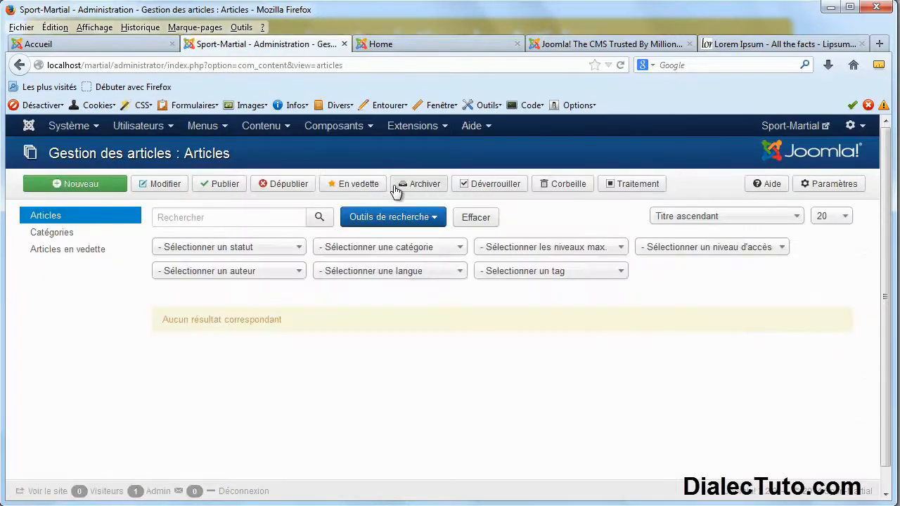
click(574, 46)
drag(574, 47, 398, 47)
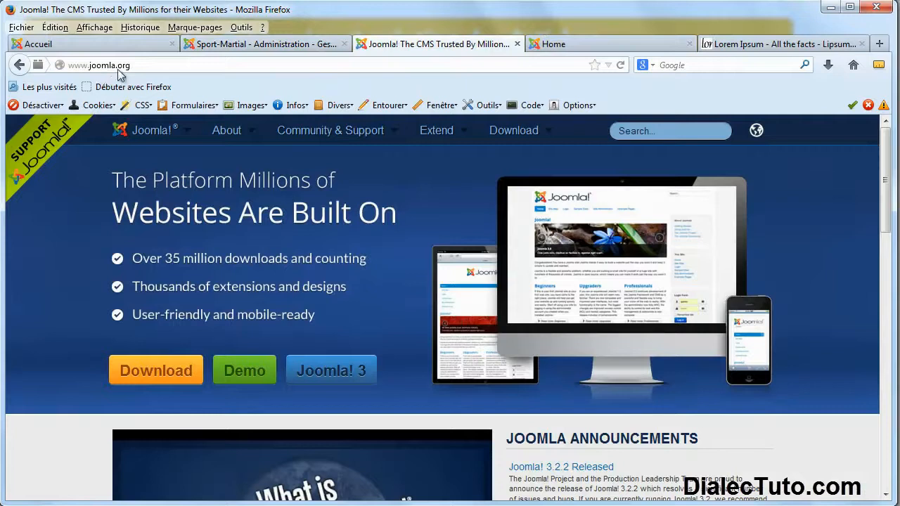
Browse the Extensions Directory to the Editing category showing Editor Buttons, Editors and Replace.
mouse_move(449, 137)
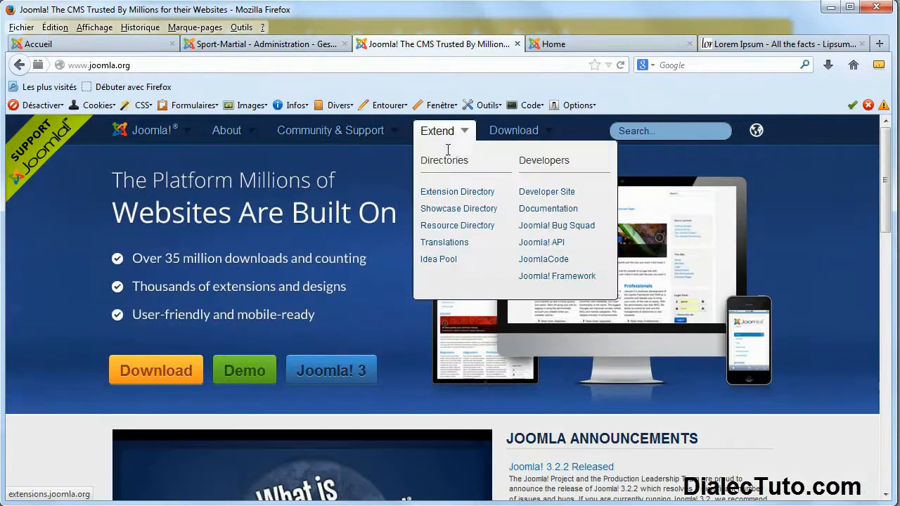
click(476, 196)
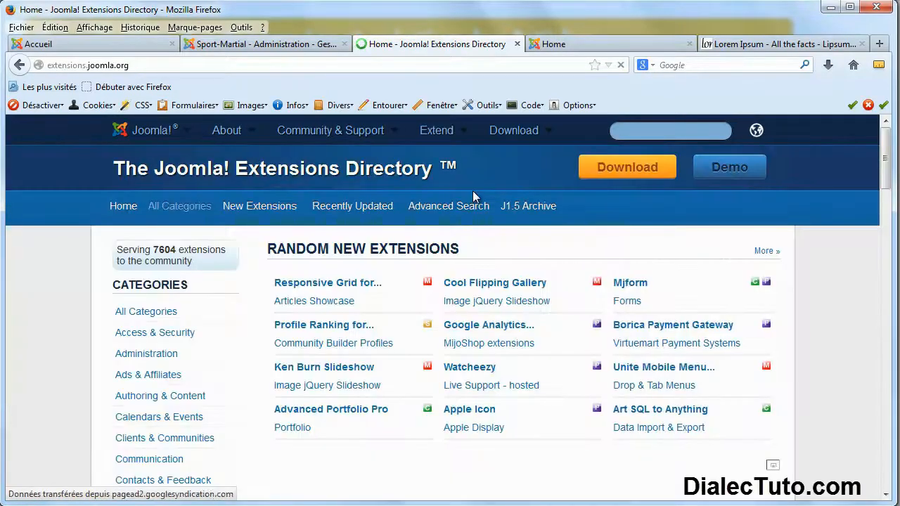
double_click(174, 285)
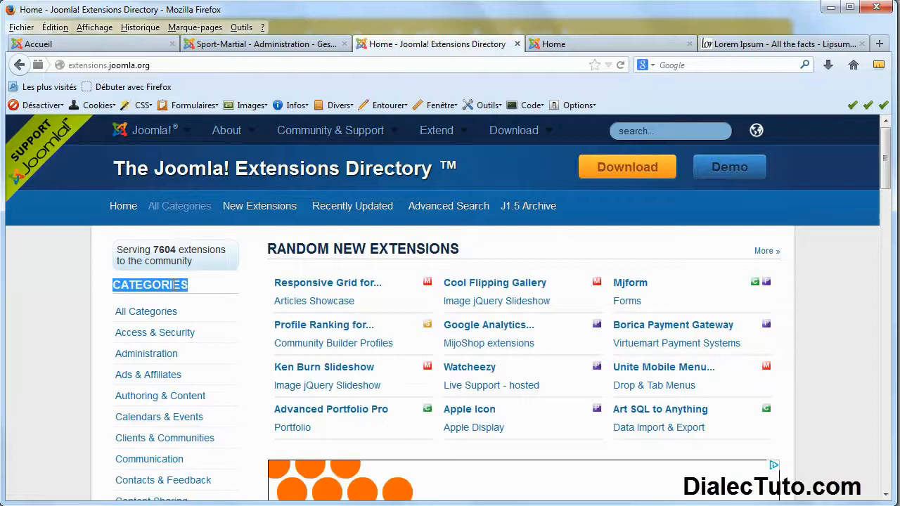
scroll(208, 299, down, 4)
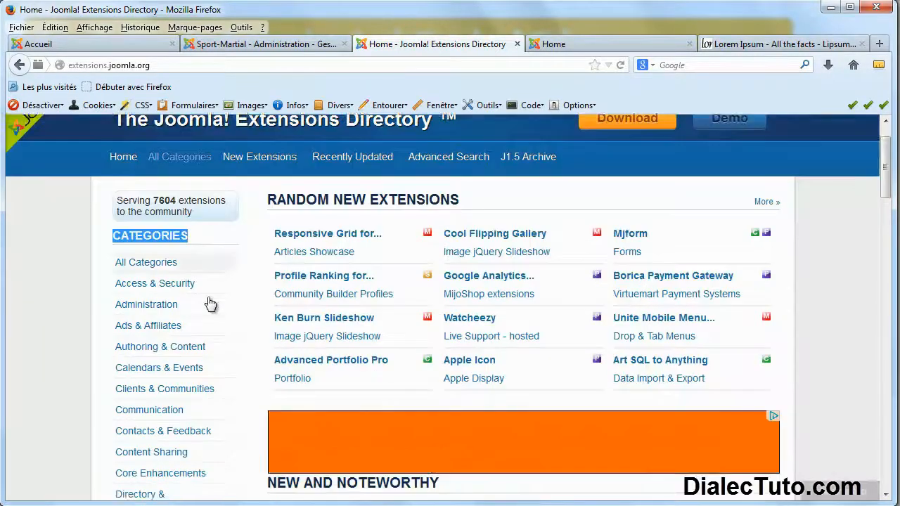
scroll(172, 307, down, 5)
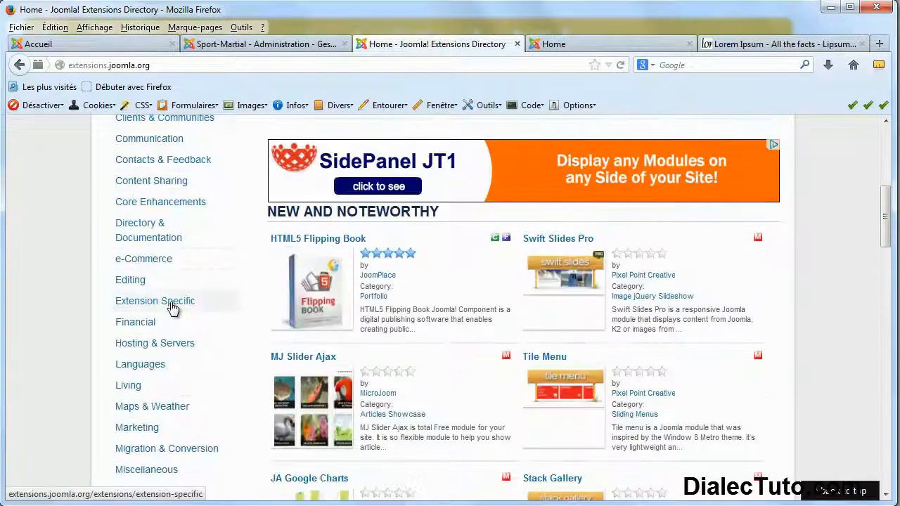
click(136, 287)
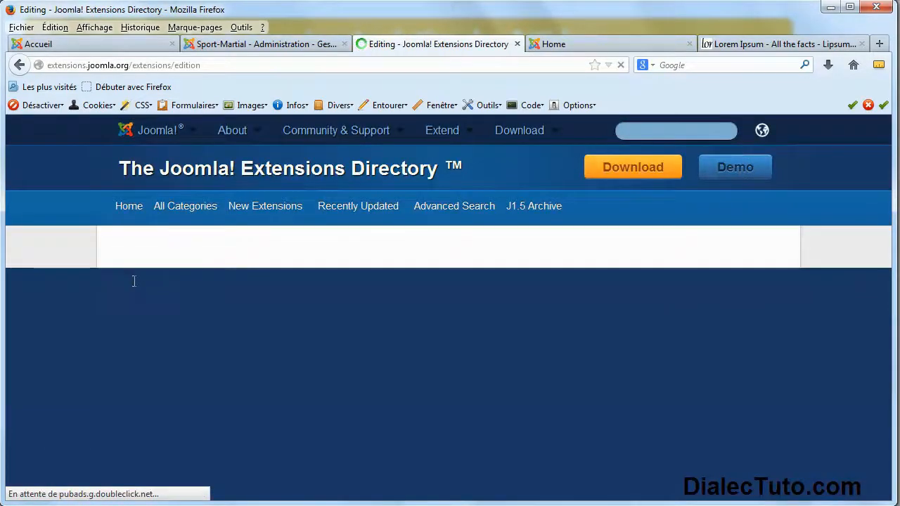
scroll(264, 309, down, 2)
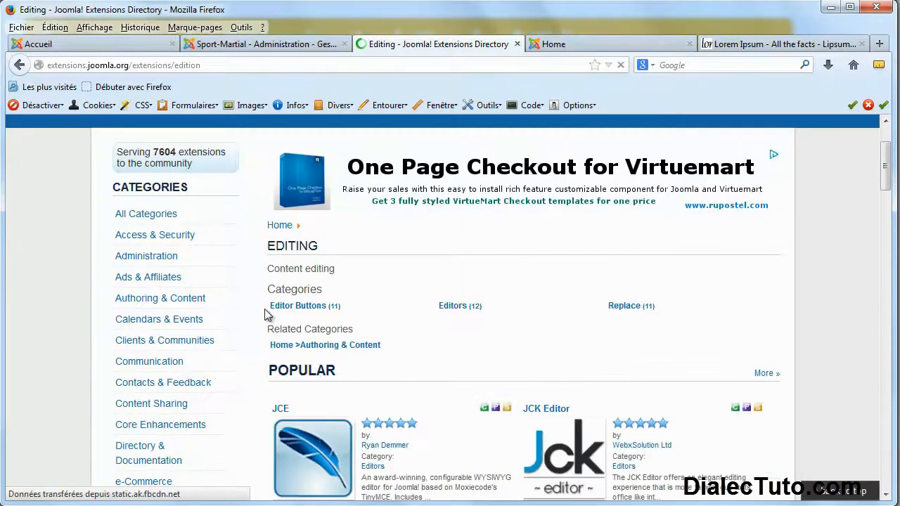
scroll(264, 309, down, 3)
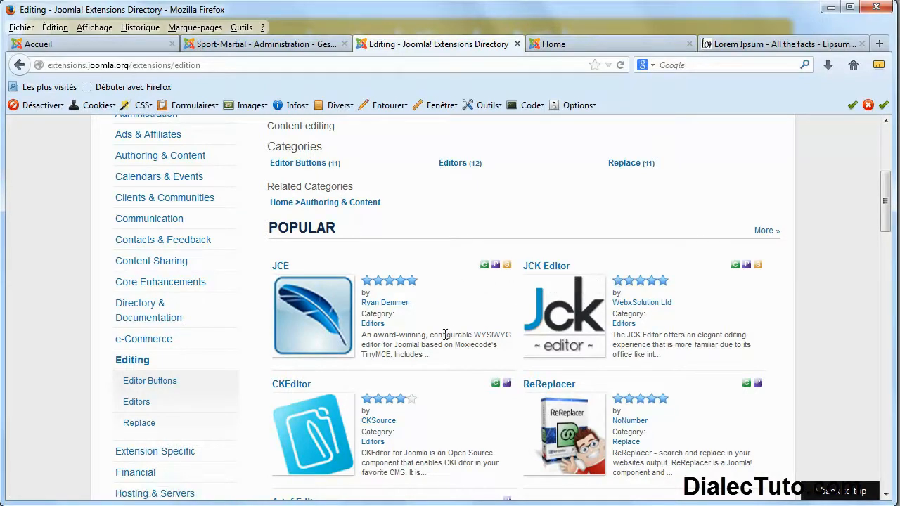
Open the JCE editor's directory page and check its 4.58 rating and Joomla 2.5/3.x compatibility.
click(285, 265)
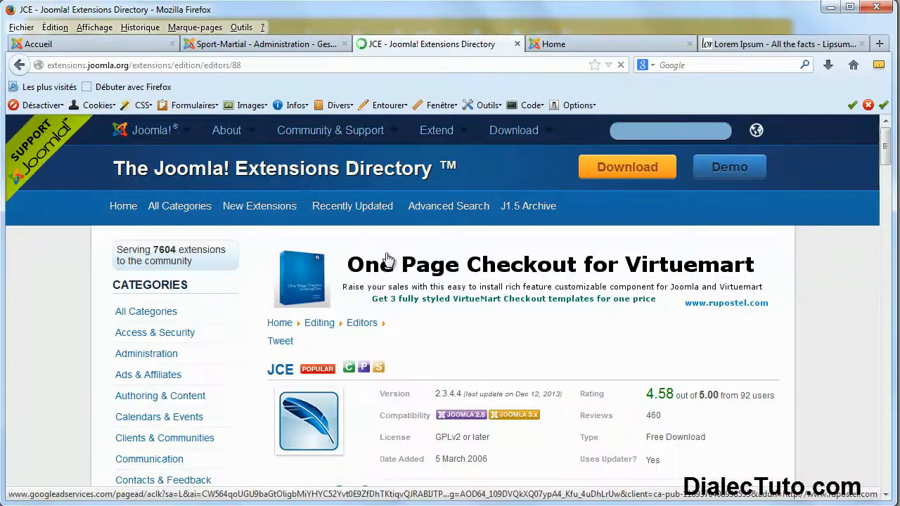
scroll(387, 260, down, 4)
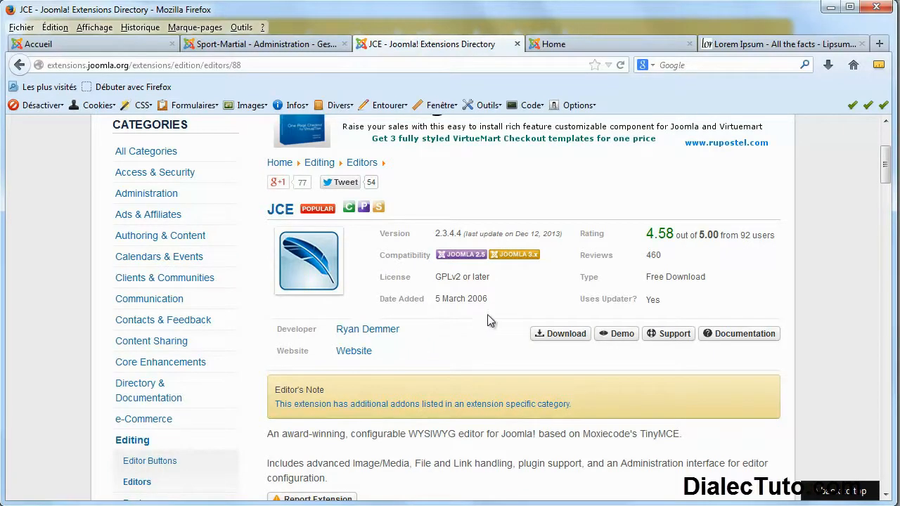
drag(754, 236, 655, 237)
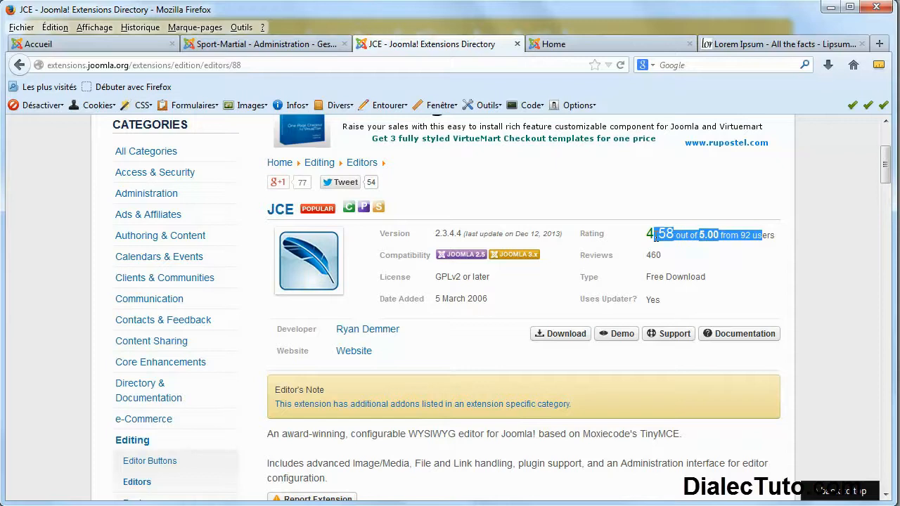
scroll(542, 273, down, 10)
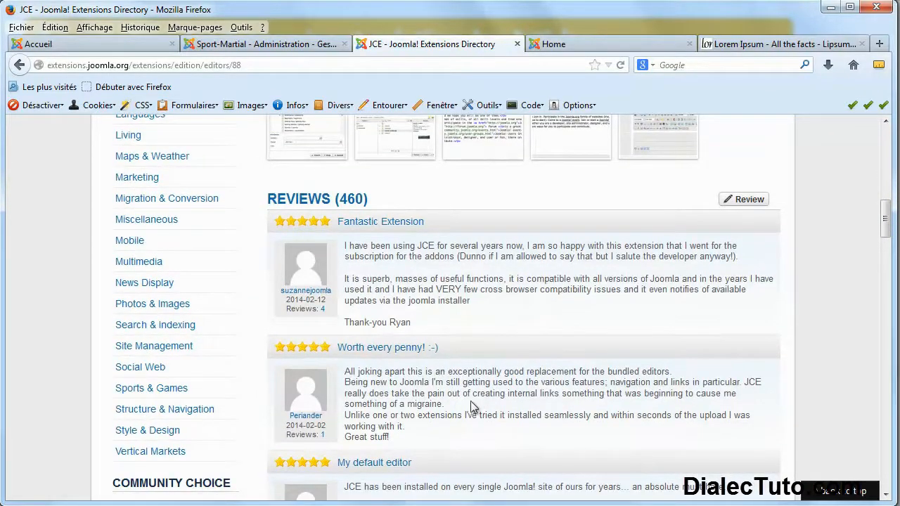
scroll(471, 400, up, 6)
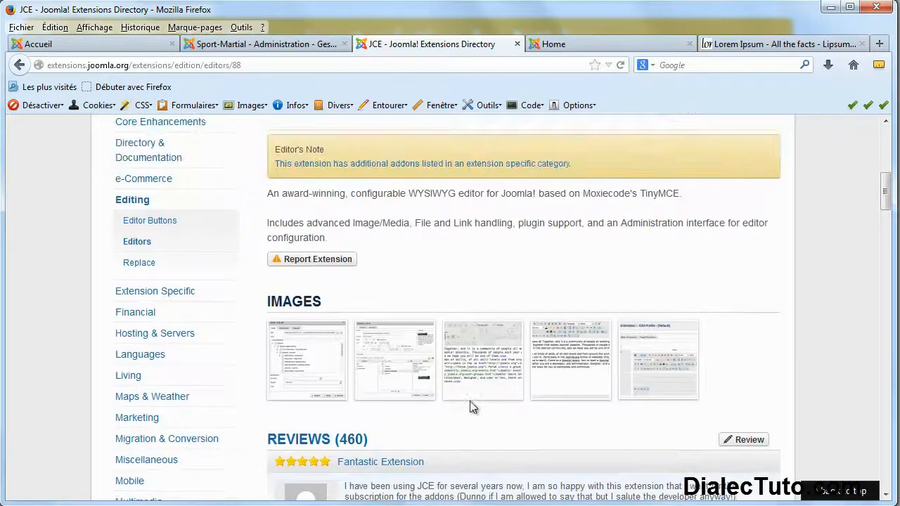
scroll(471, 402, up, 4)
scroll(434, 401, up, 4)
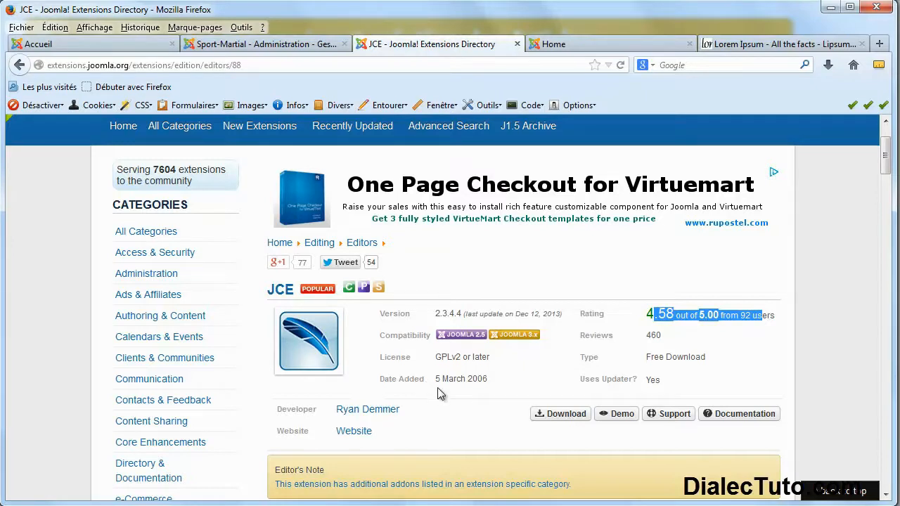
double_click(420, 336)
scroll(425, 394, up, 2)
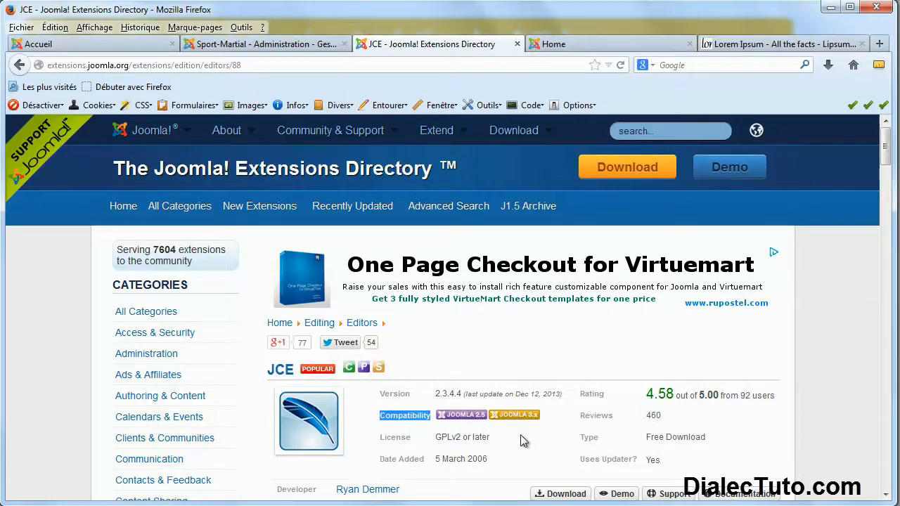
scroll(514, 436, down, 2)
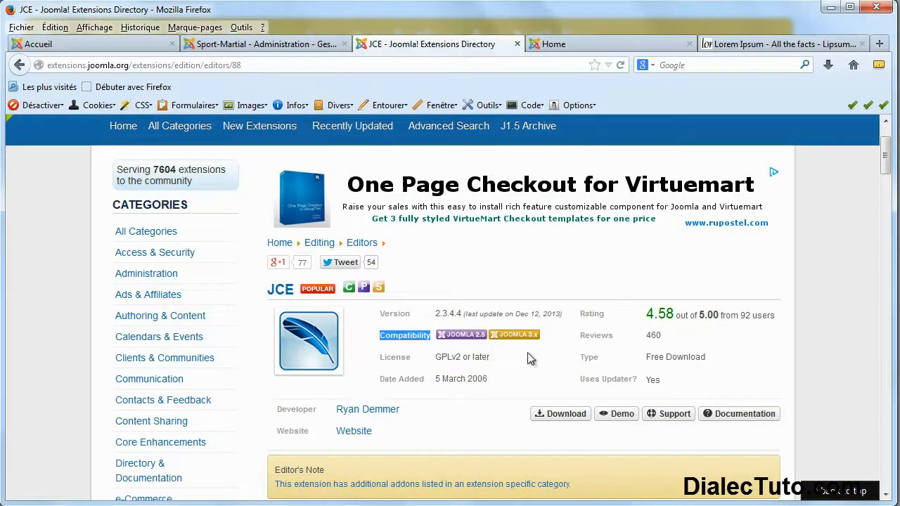
Glance at the Sport-Martial public site and administration tabs, then return to the JCE page.
click(117, 45)
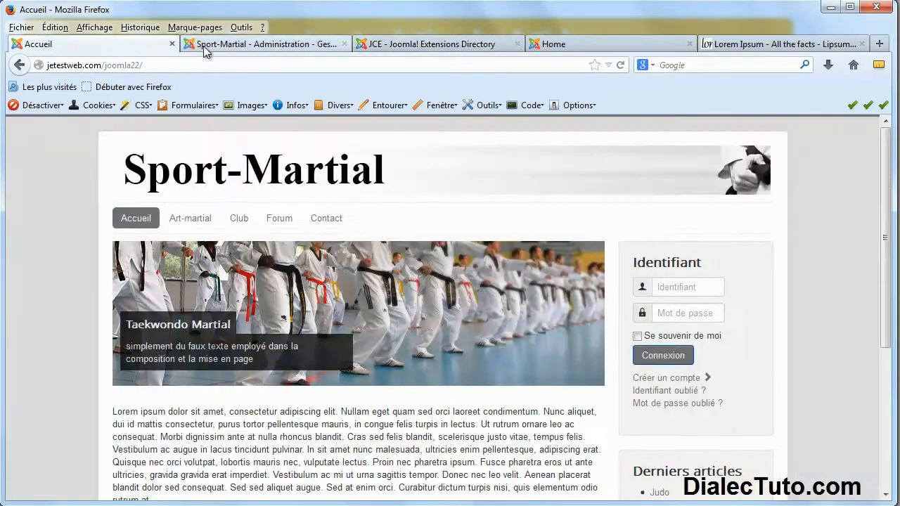
click(204, 47)
scroll(535, 415, down, 1)
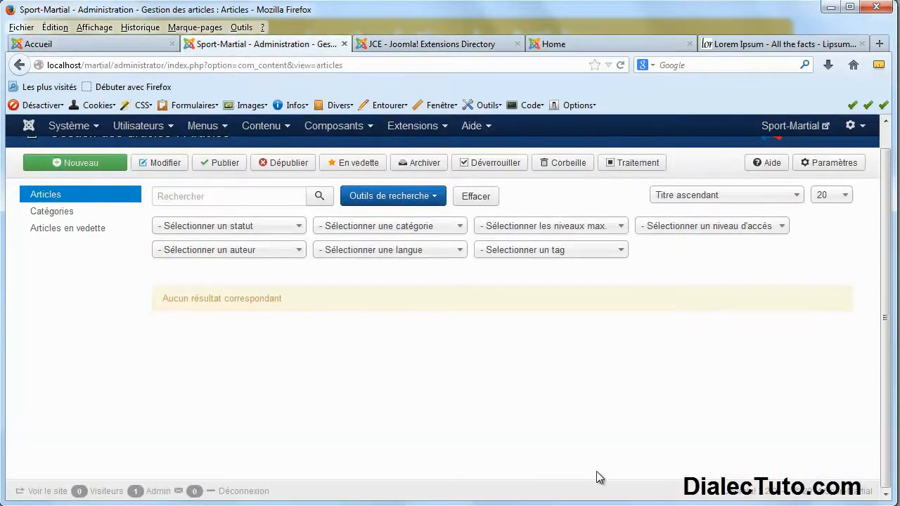
drag(778, 492, 731, 495)
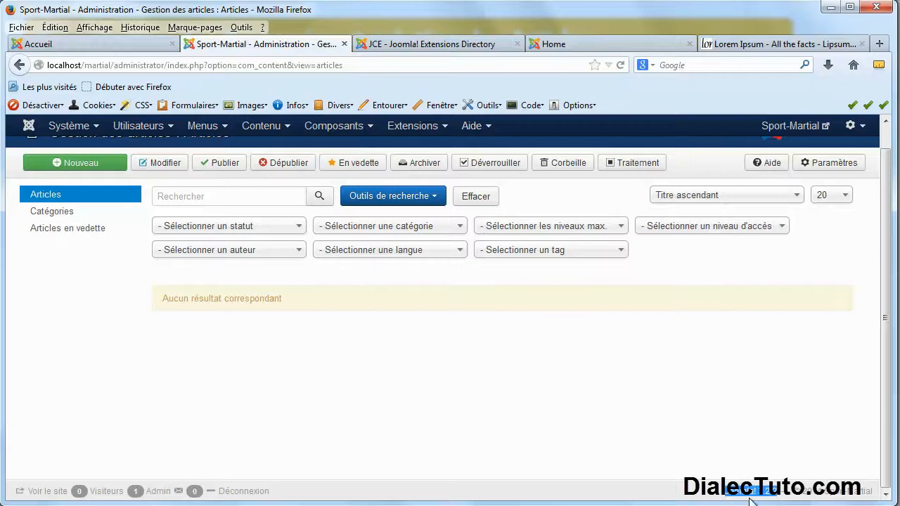
click(421, 43)
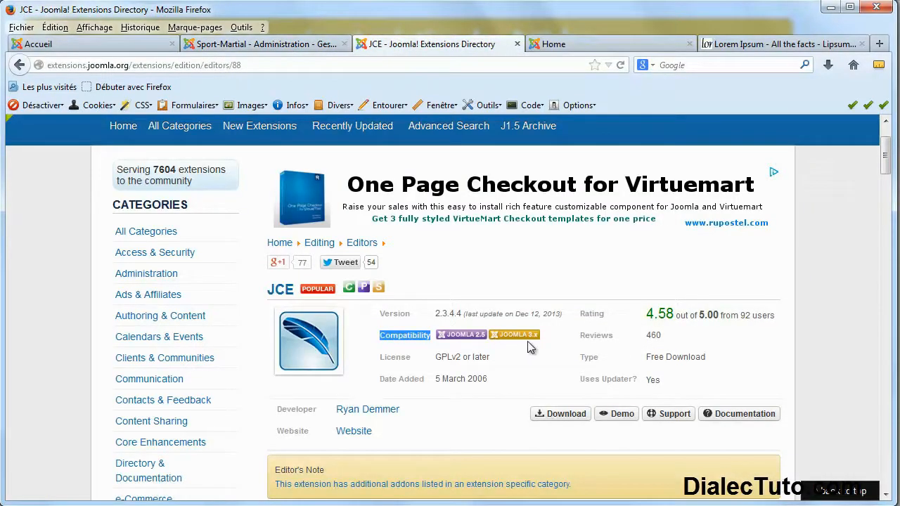
Reach the JCE 2.3.4.4 editor download for Joomla 3.x and cancel the download prompt.
click(556, 419)
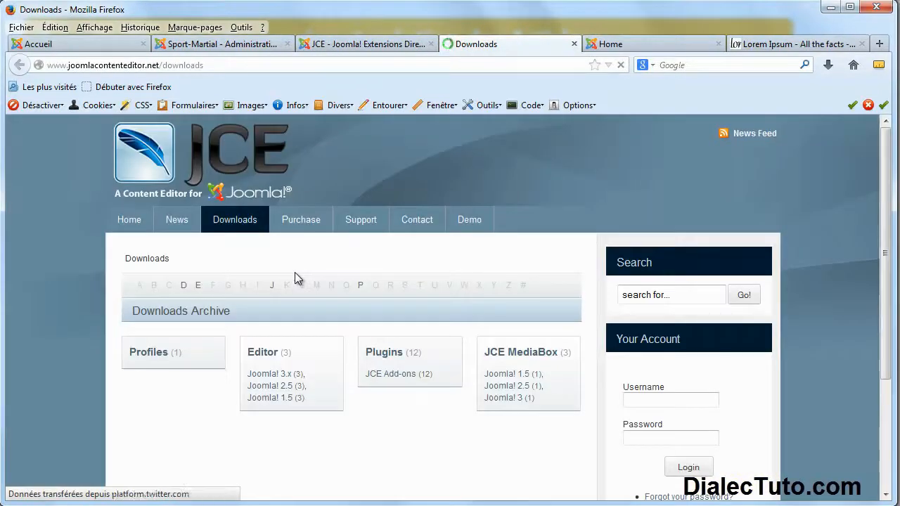
click(267, 377)
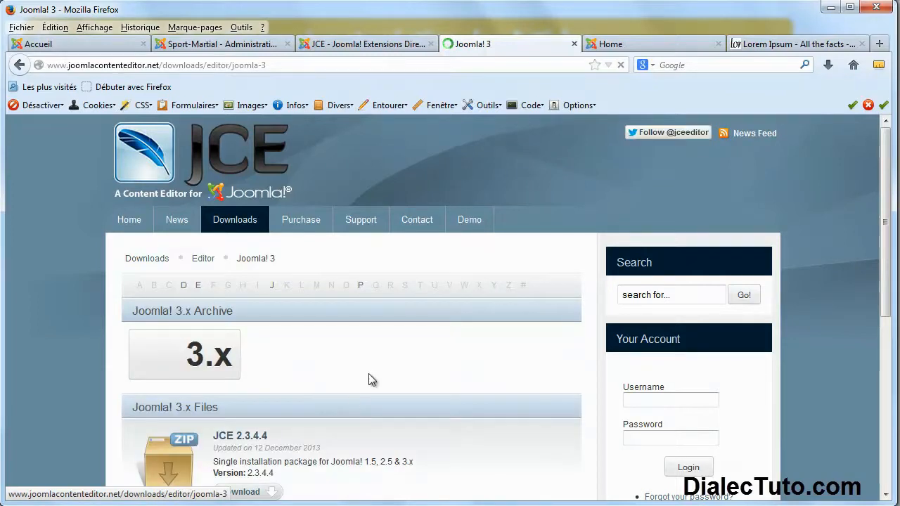
scroll(368, 373, down, 2)
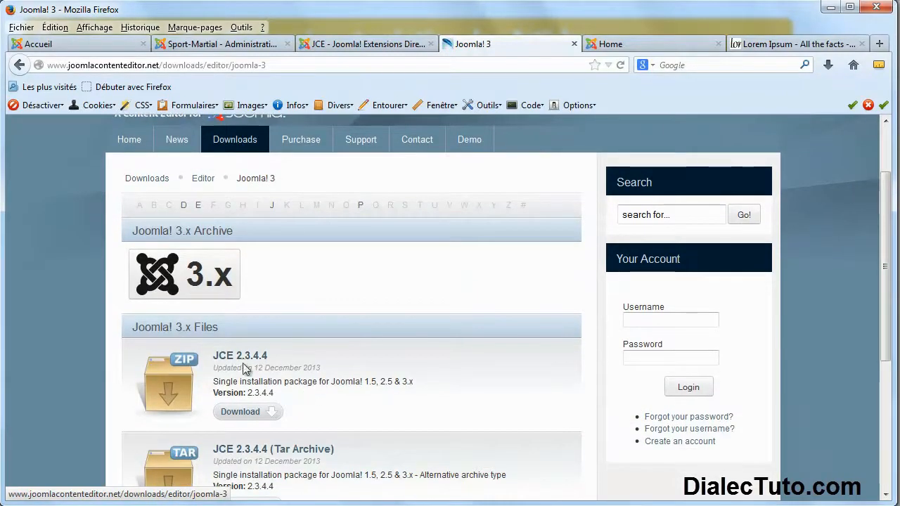
click(251, 413)
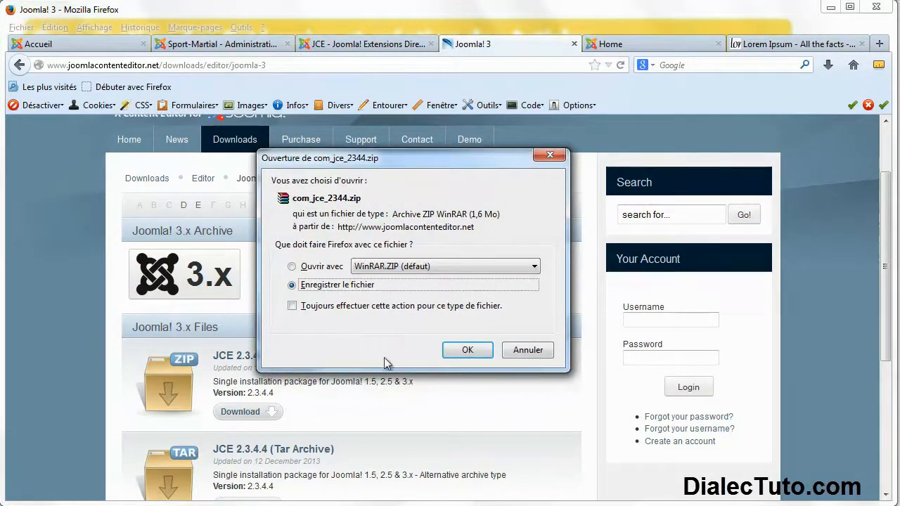
click(529, 352)
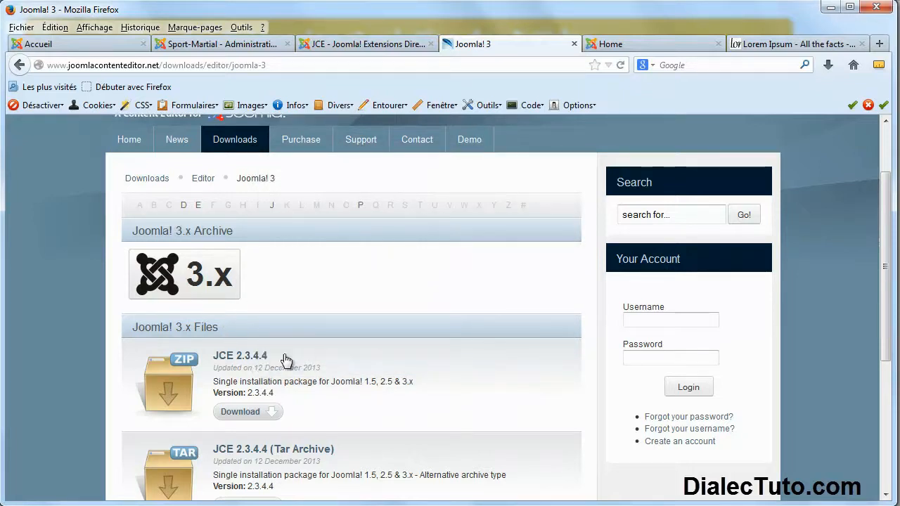
click(278, 505)
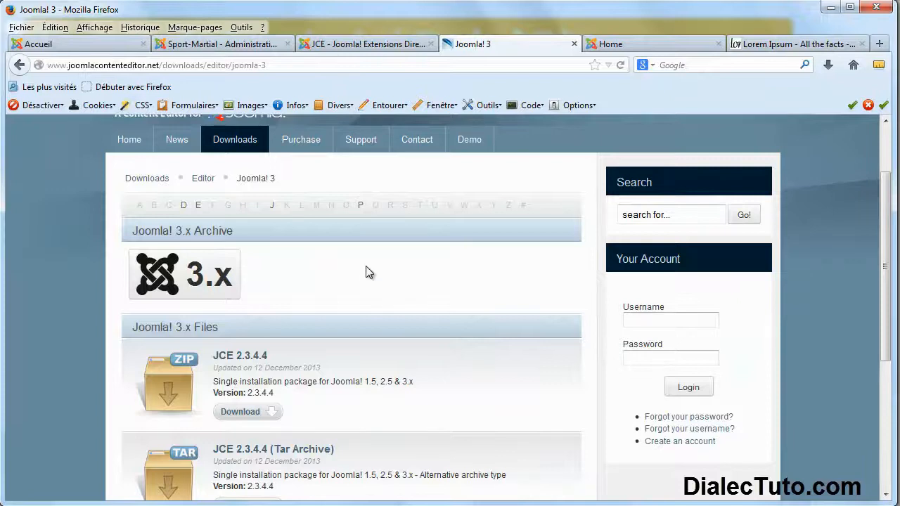
Go to the JCE MediaBox downloads for Joomla 3 and cancel the download prompt.
click(152, 181)
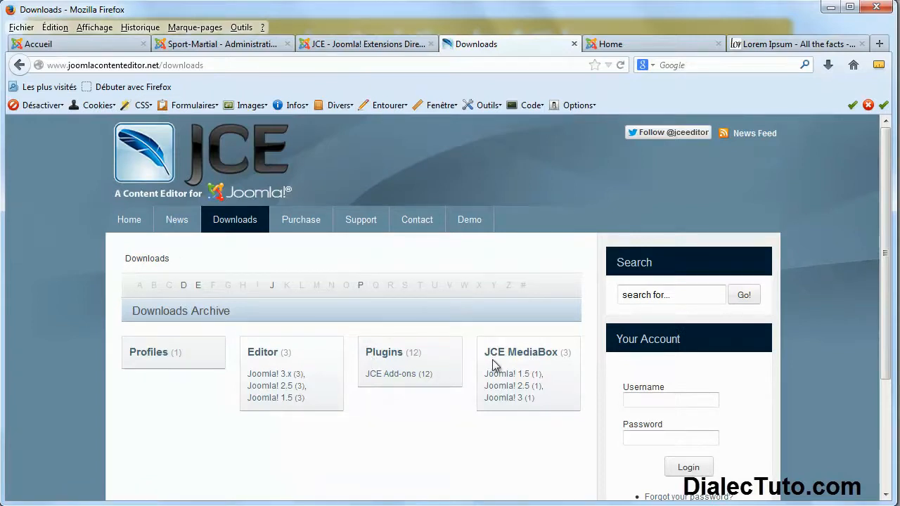
click(503, 400)
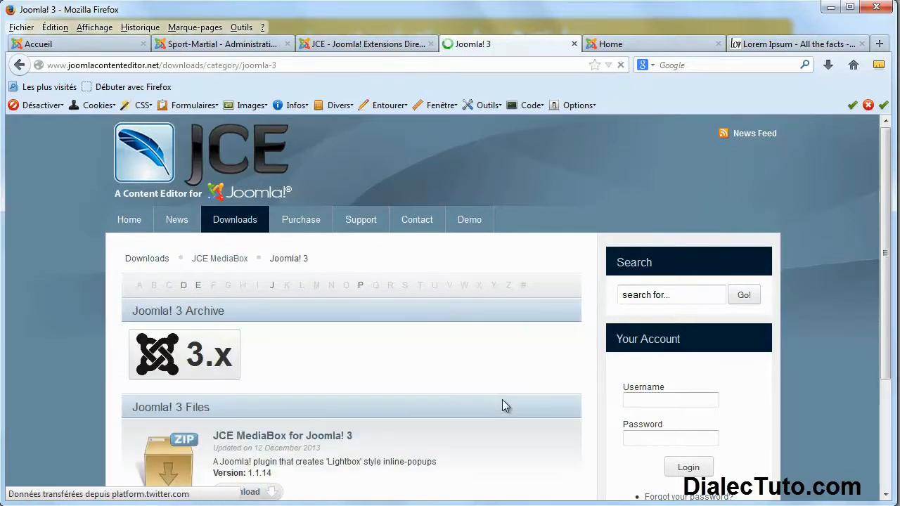
scroll(453, 371, down, 4)
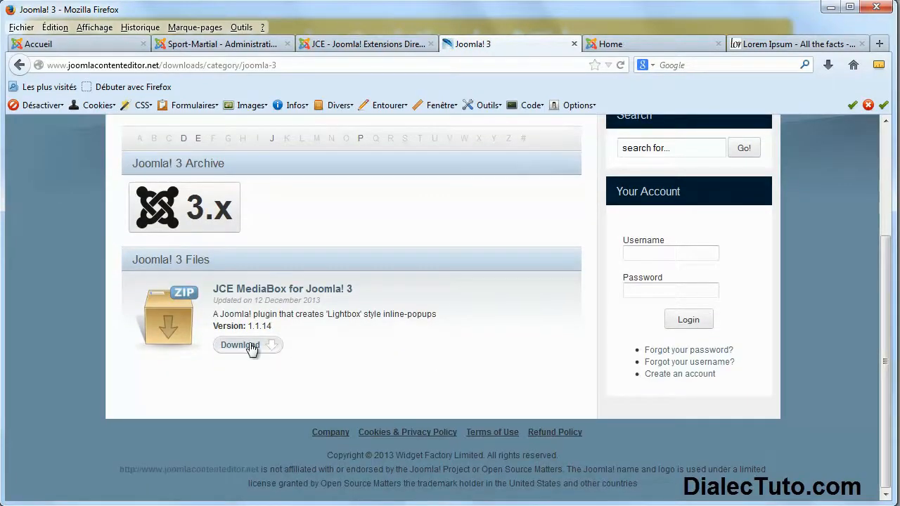
click(252, 347)
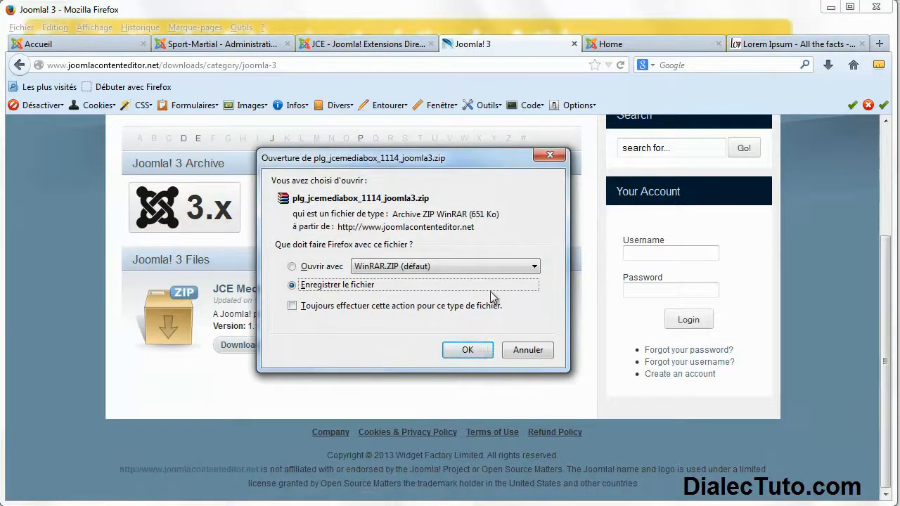
click(529, 352)
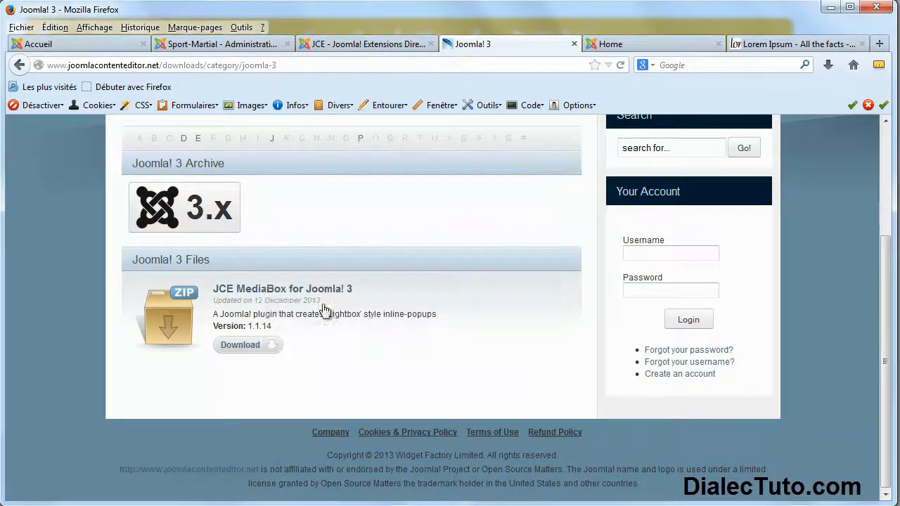
drag(379, 292, 228, 297)
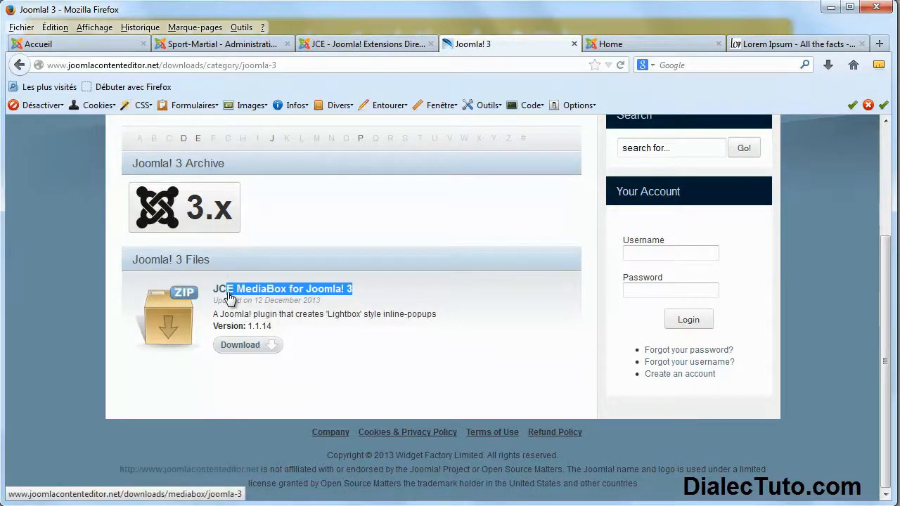
click(88, 45)
mouse_move(189, 220)
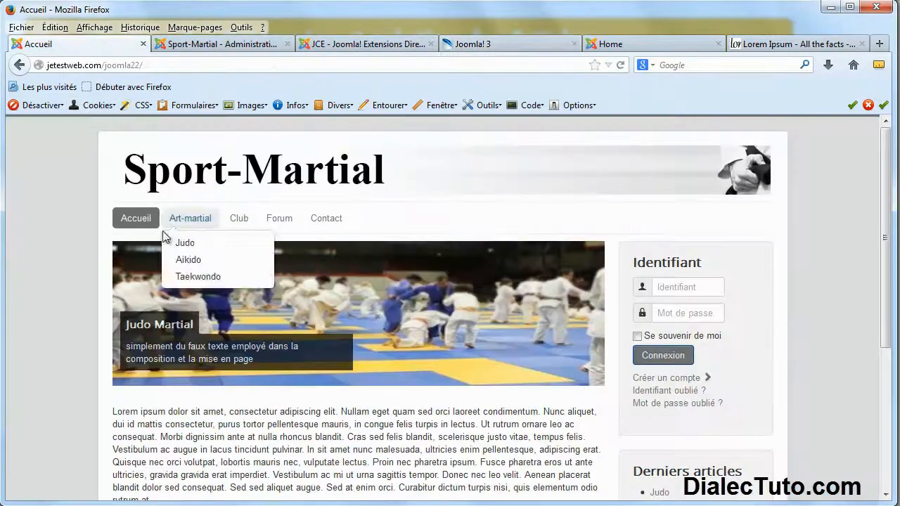
click(167, 245)
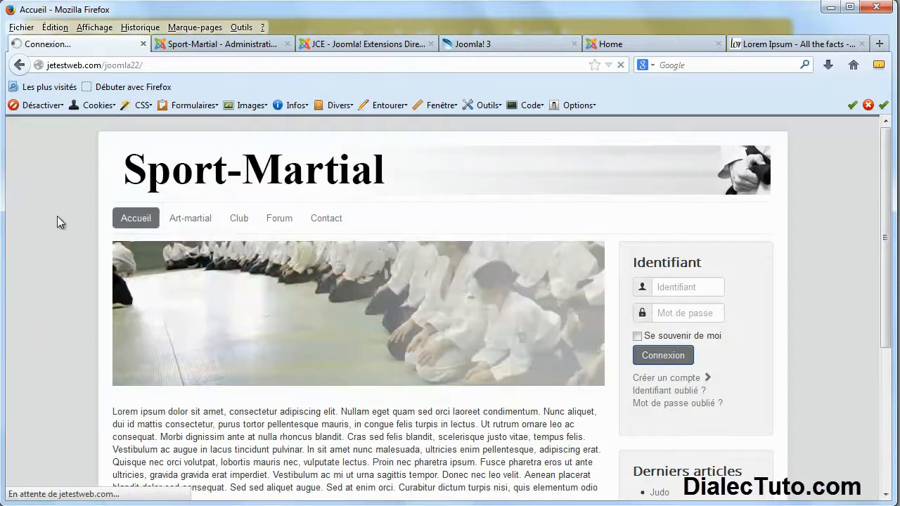
scroll(57, 223, down, 2)
scroll(57, 217, down, 2)
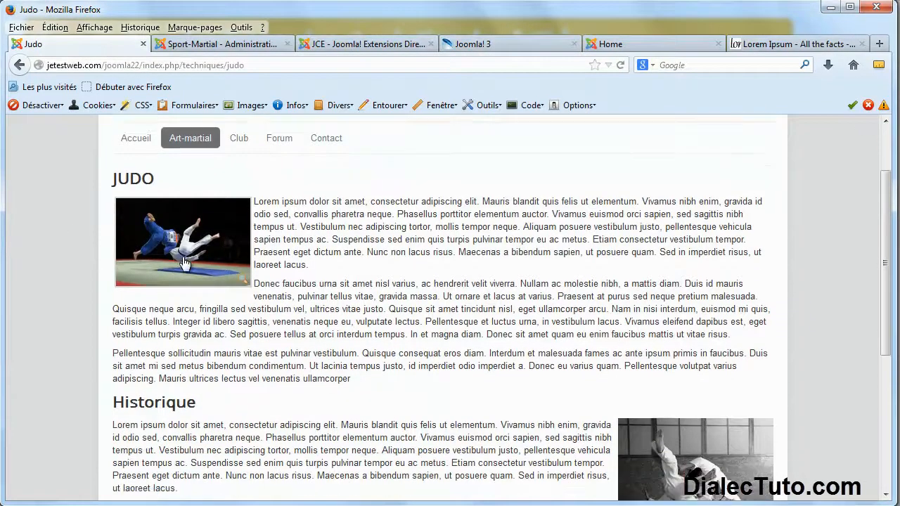
click(125, 220)
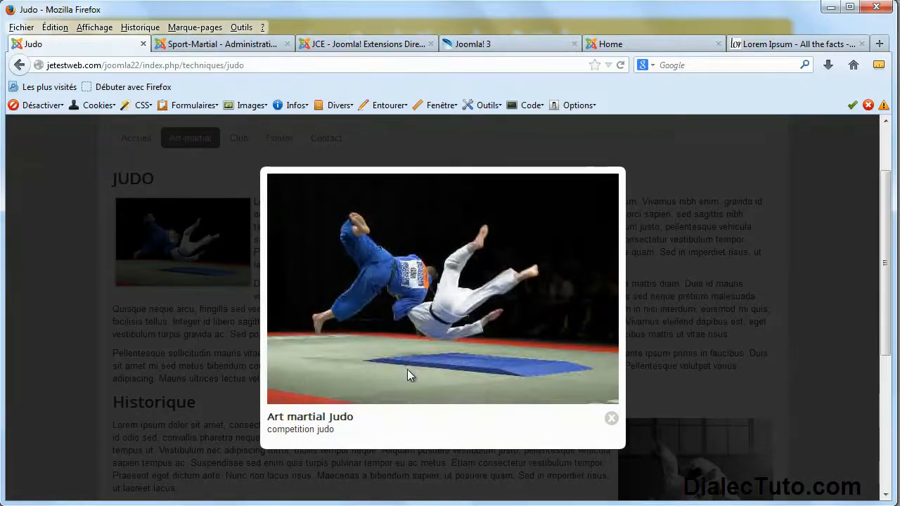
click(611, 418)
click(501, 45)
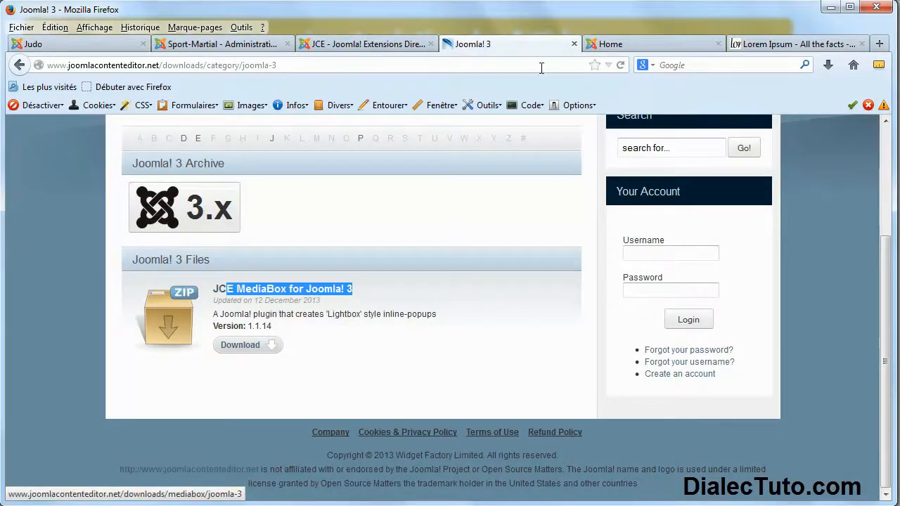
Close the download tab, go to Extensions > Gestion des extensions and launch the Parcourir file chooser.
middle_click(518, 44)
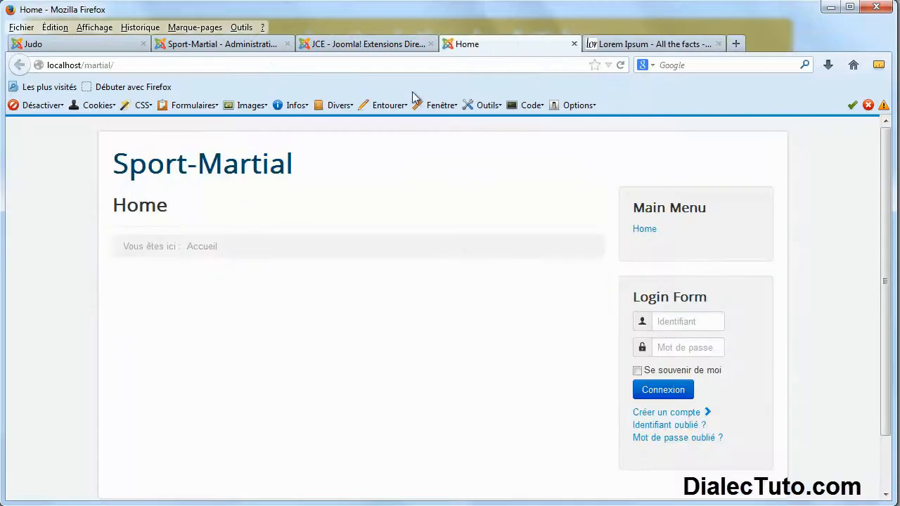
click(228, 44)
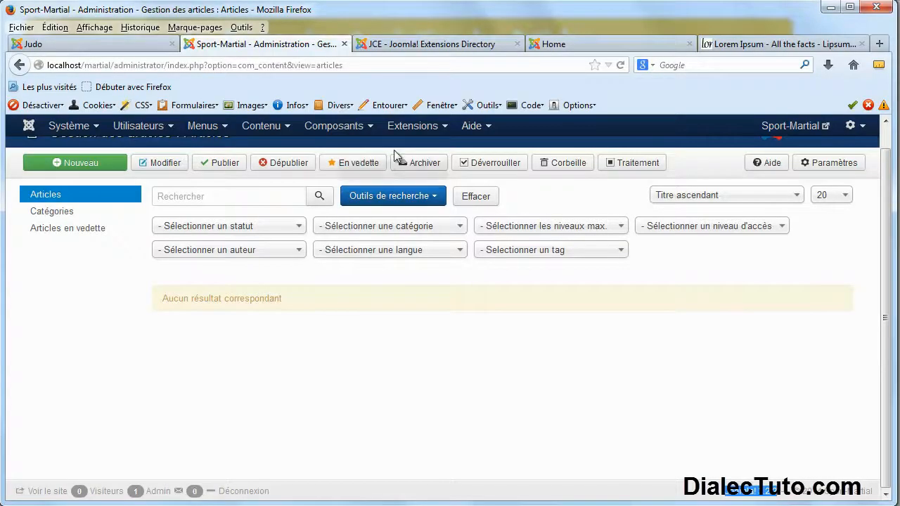
click(444, 134)
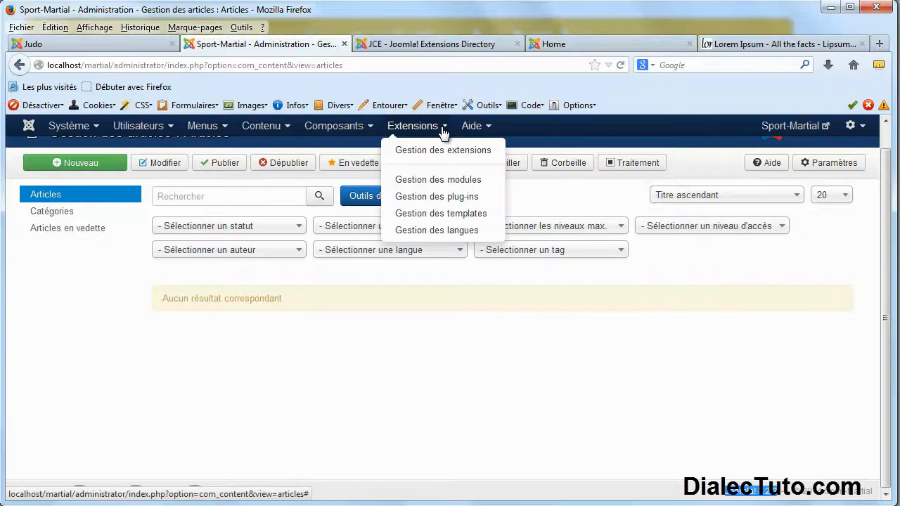
click(482, 155)
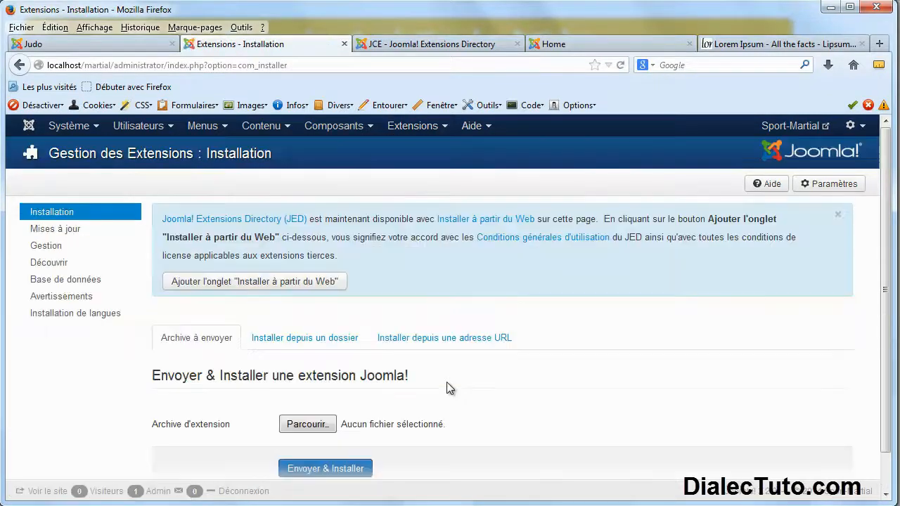
scroll(369, 357, down, 2)
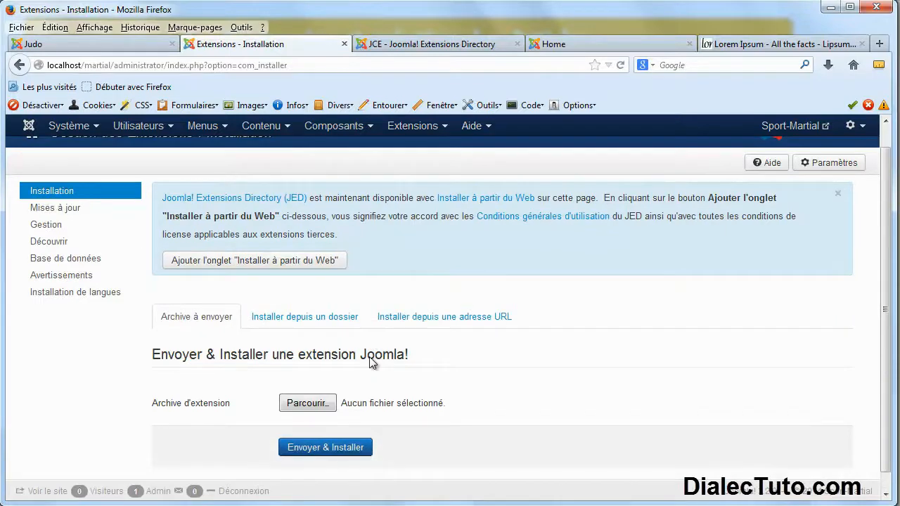
click(304, 405)
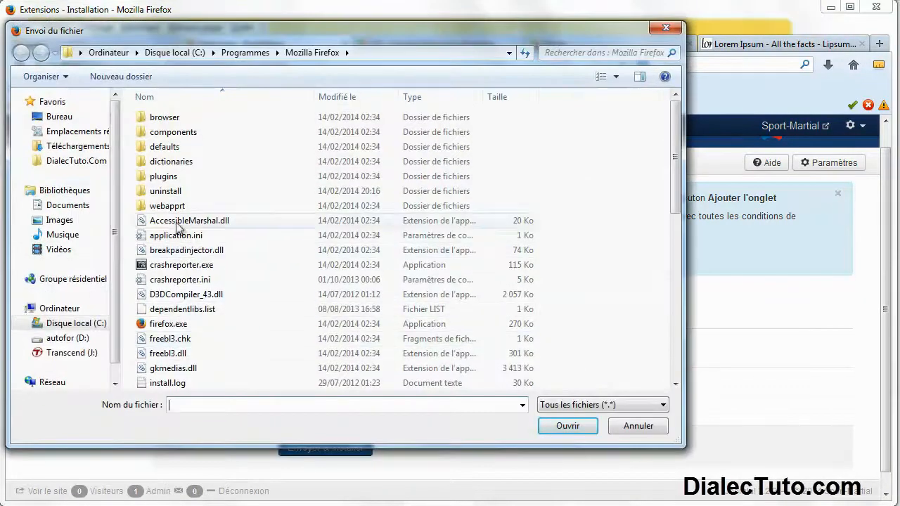
Pick com_jce_2344.zip from Bureau > _Joomla Sport-martial > Editeur JCE and install it with Envoyer & Installer.
click(59, 117)
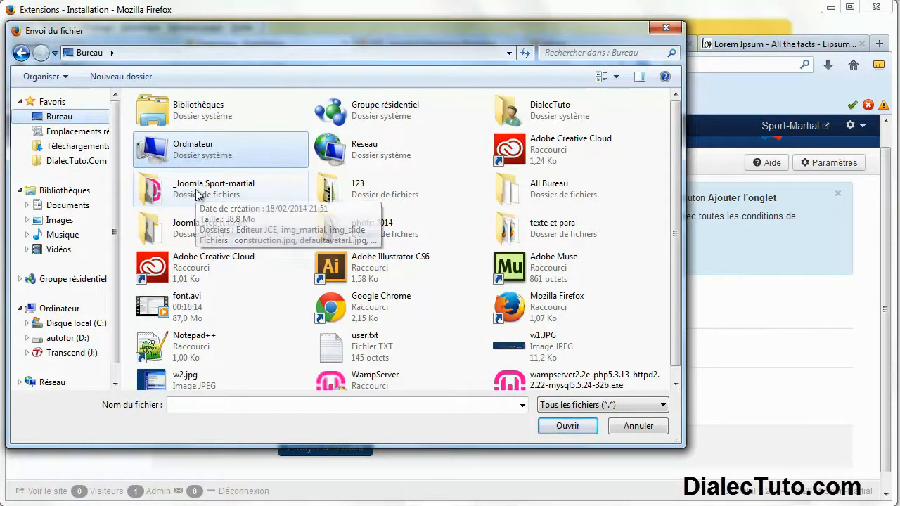
double_click(185, 196)
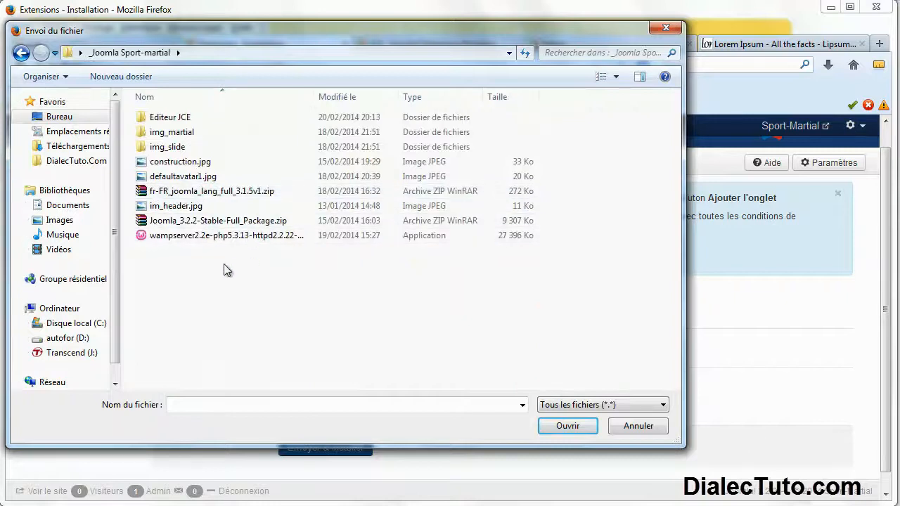
click(167, 121)
double_click(167, 120)
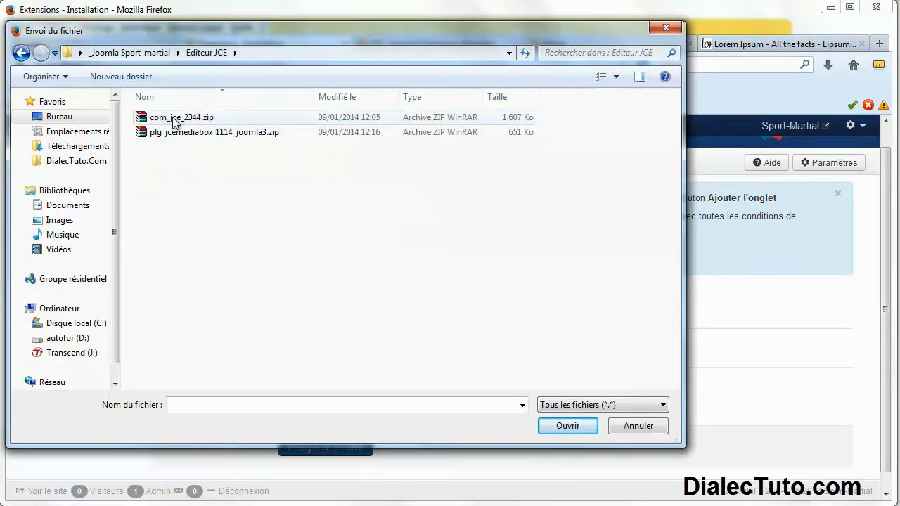
click(175, 121)
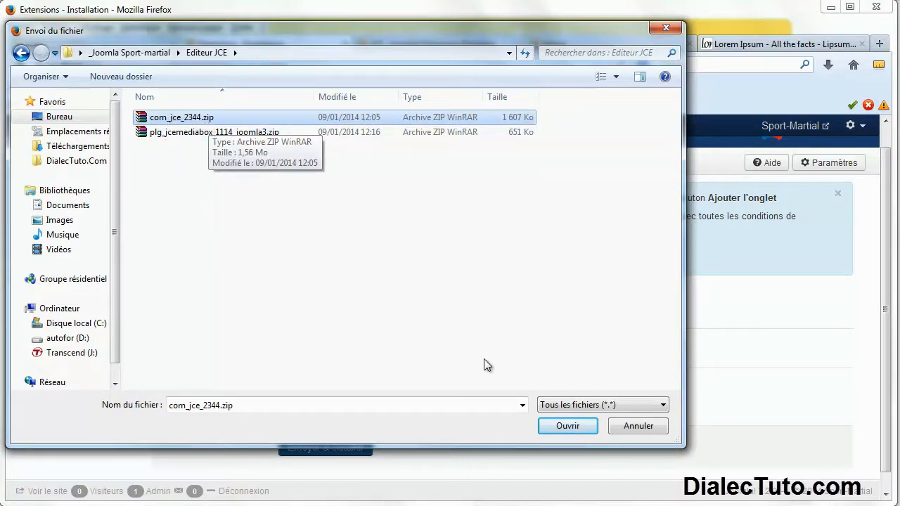
click(567, 427)
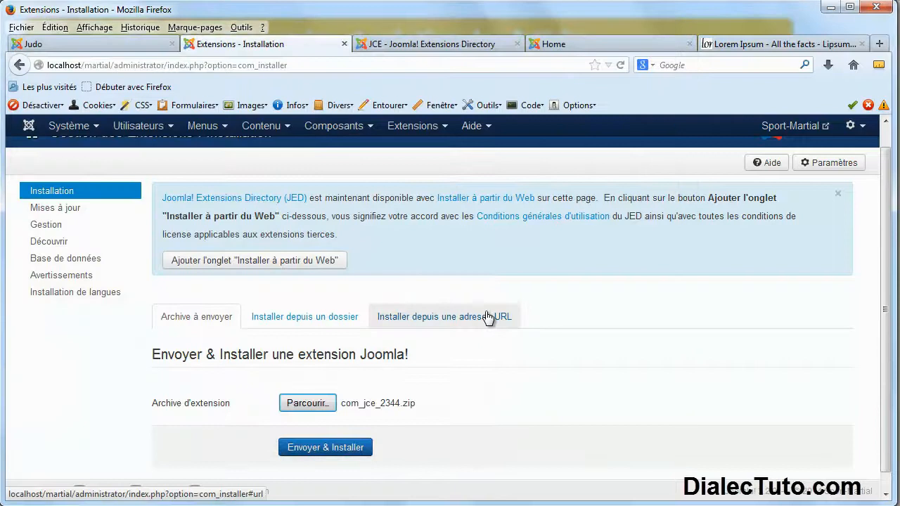
click(338, 456)
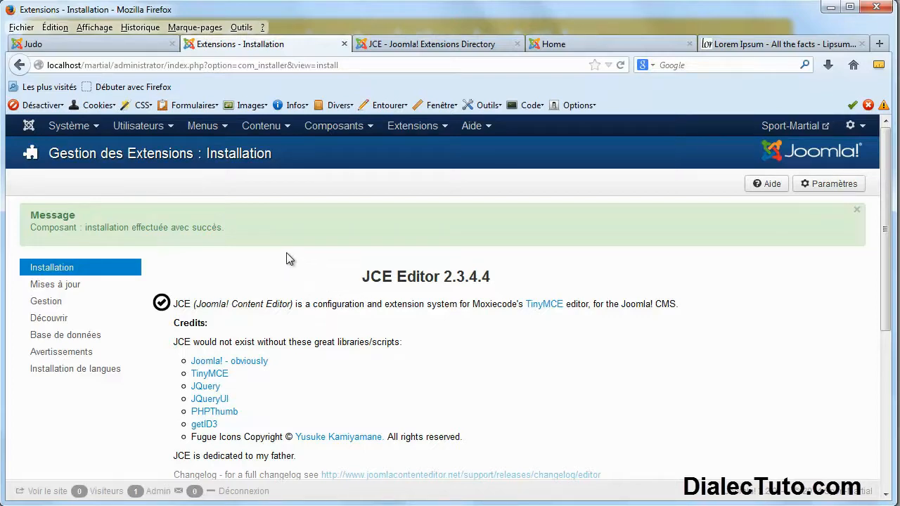
Upload and install plg_jcemediabox_1114_joomla3.zip from the extension manager, then return to the installer.
click(446, 132)
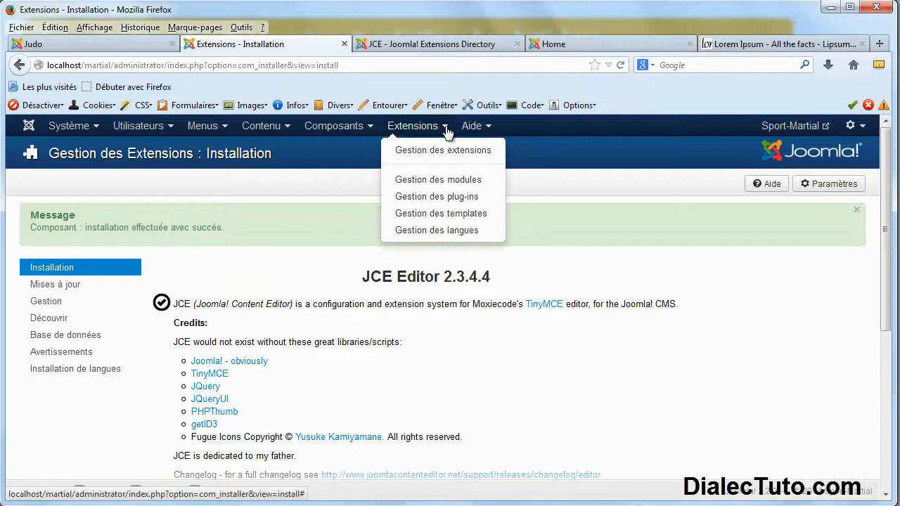
click(457, 152)
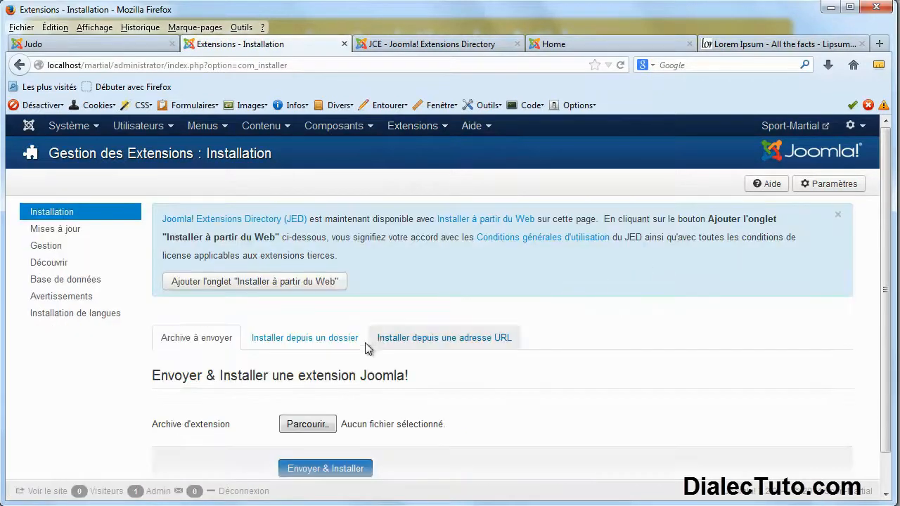
click(309, 425)
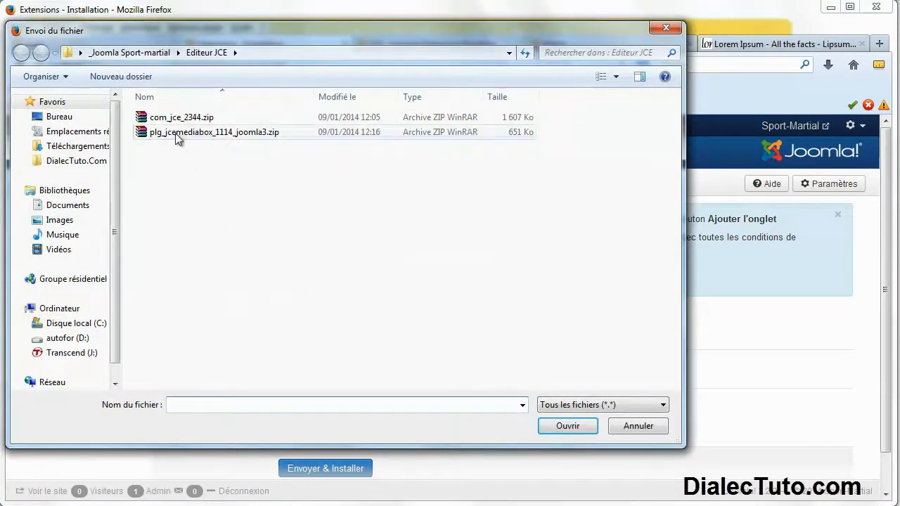
click(177, 136)
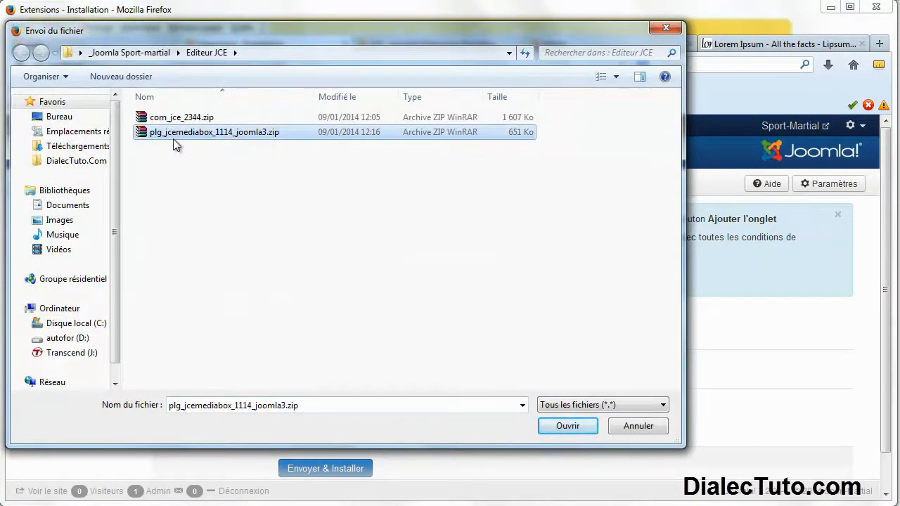
click(568, 426)
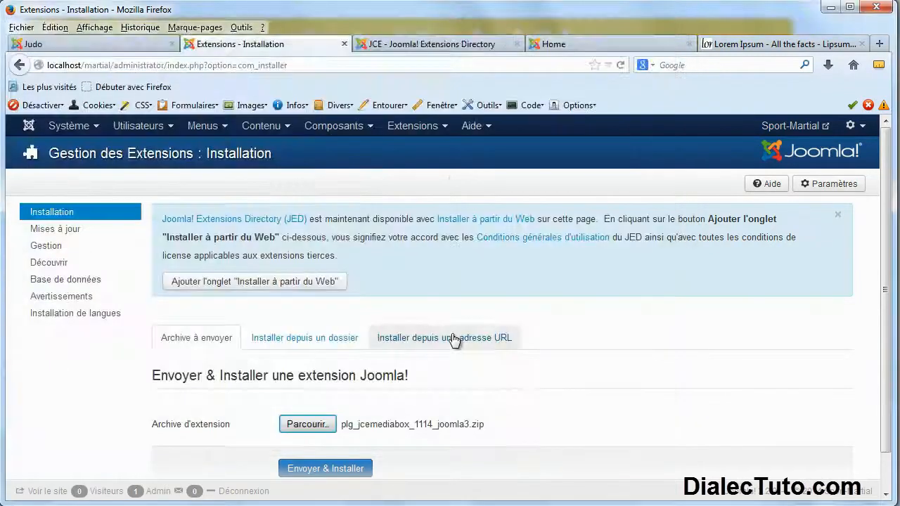
click(333, 468)
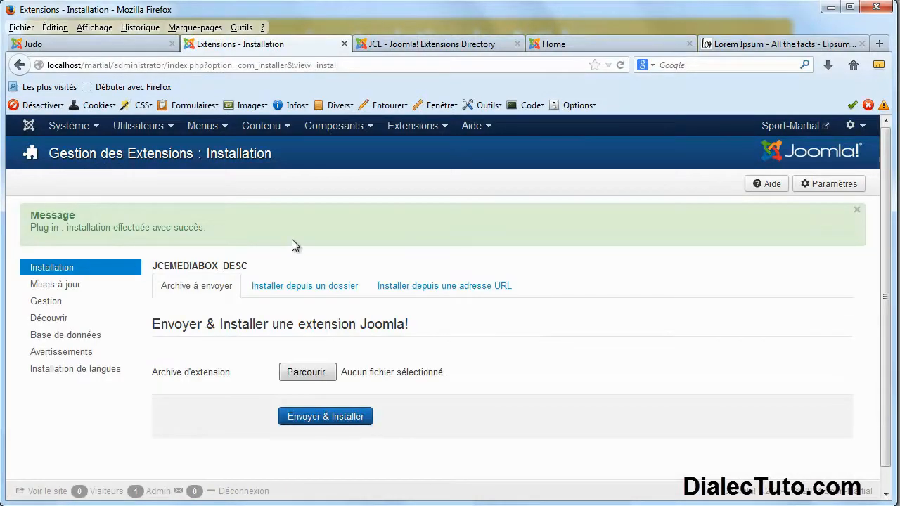
click(432, 45)
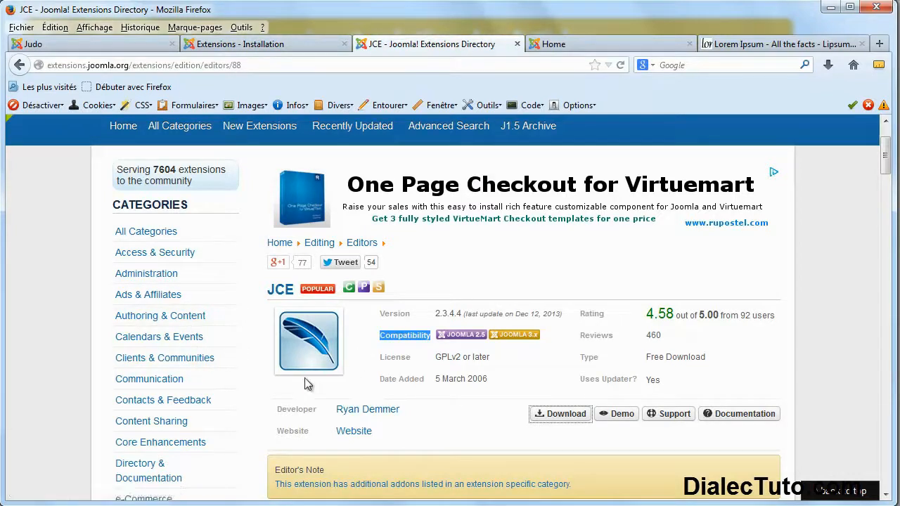
click(292, 44)
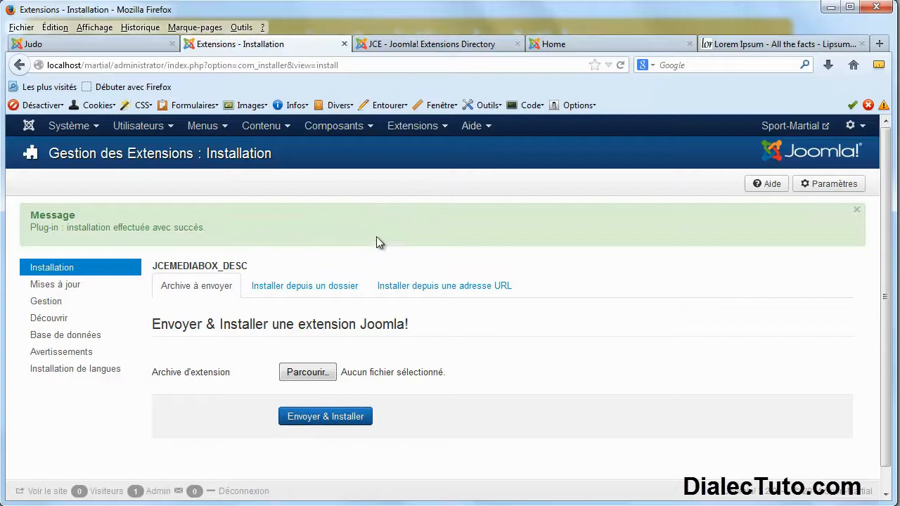
Open the Gestion list of installed extensions and search 'jce' to show the four JCE entries.
click(443, 126)
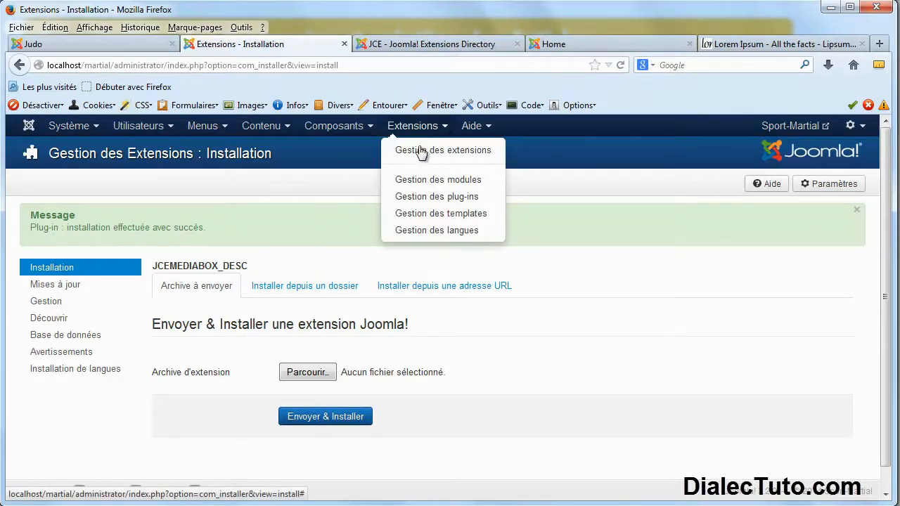
click(452, 151)
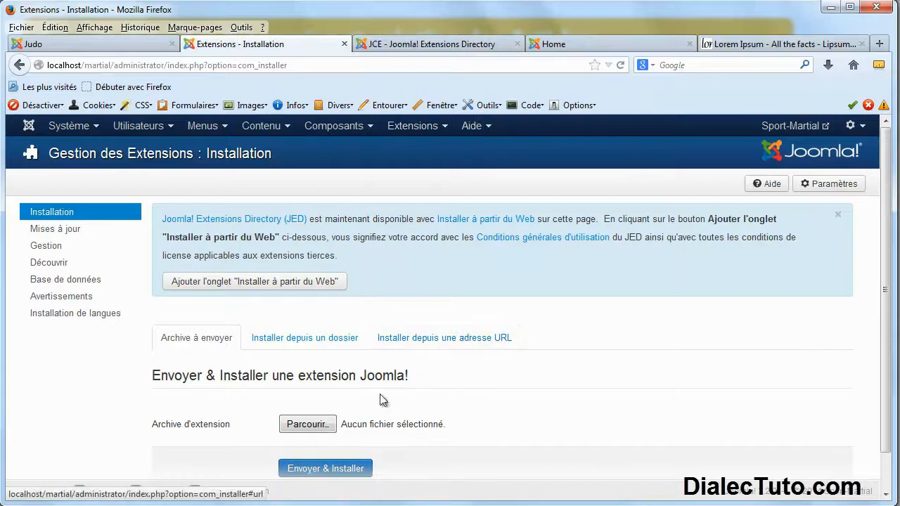
click(46, 246)
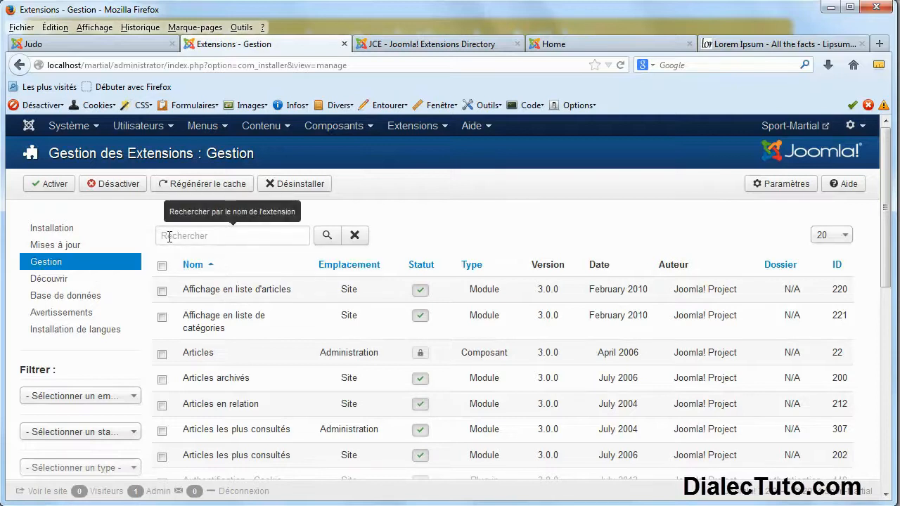
click(249, 240)
text(jce)
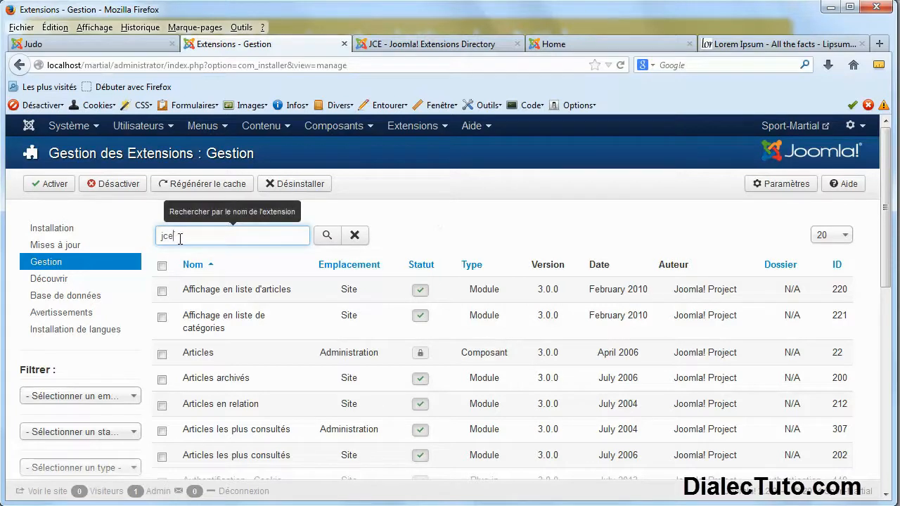
click(327, 235)
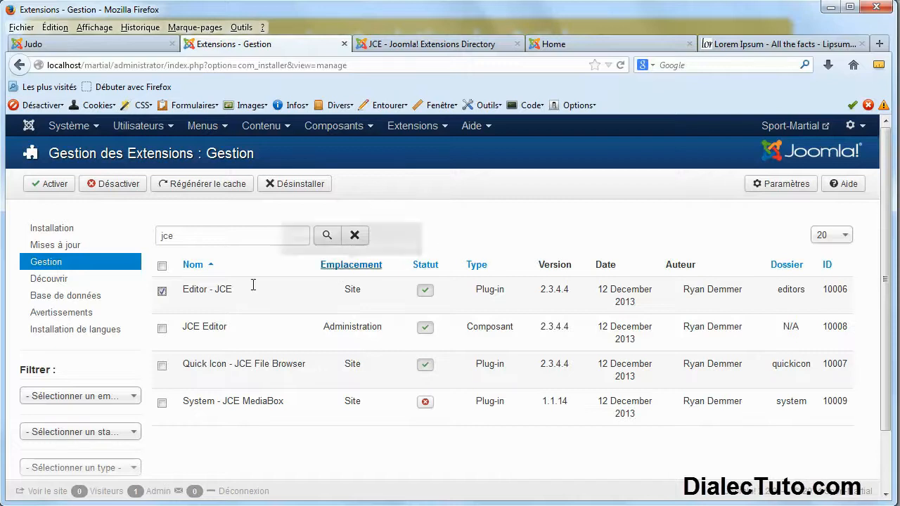
click(161, 290)
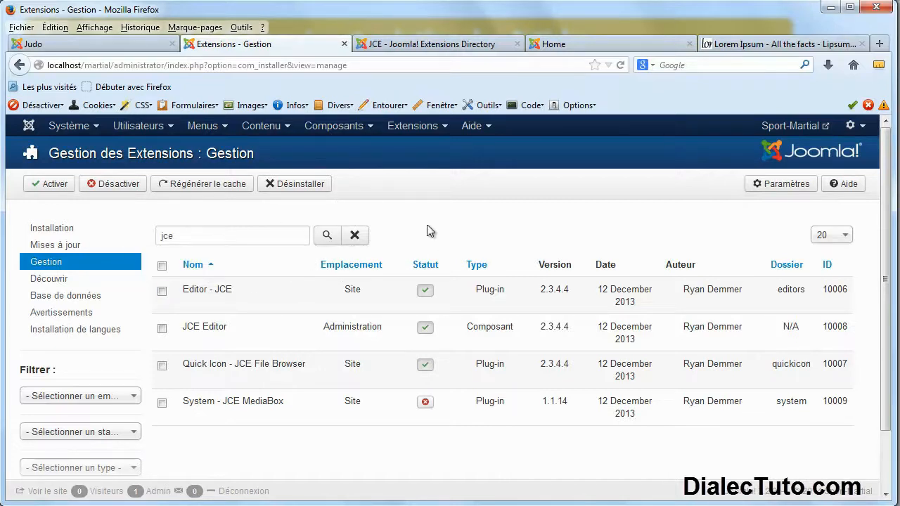
click(279, 128)
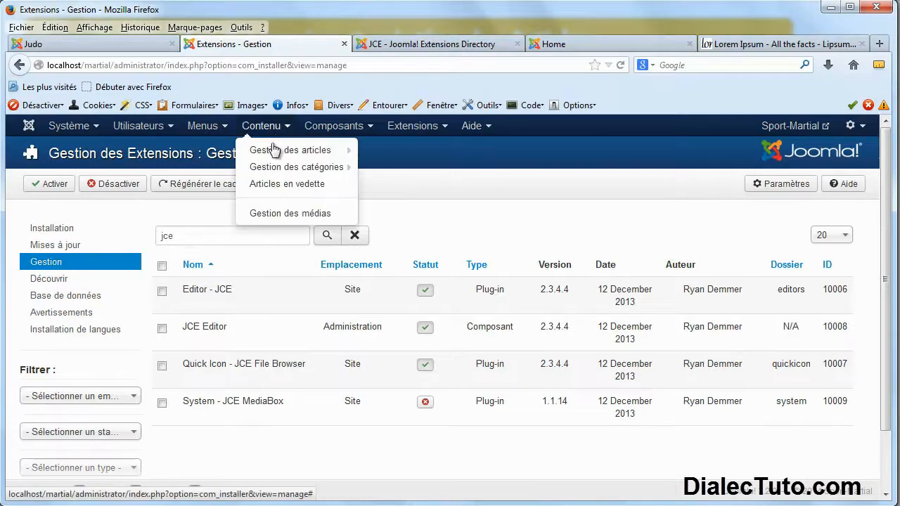
Start a new article from Contenu > Gestion des articles, cancel it, and return to the control panel.
click(274, 157)
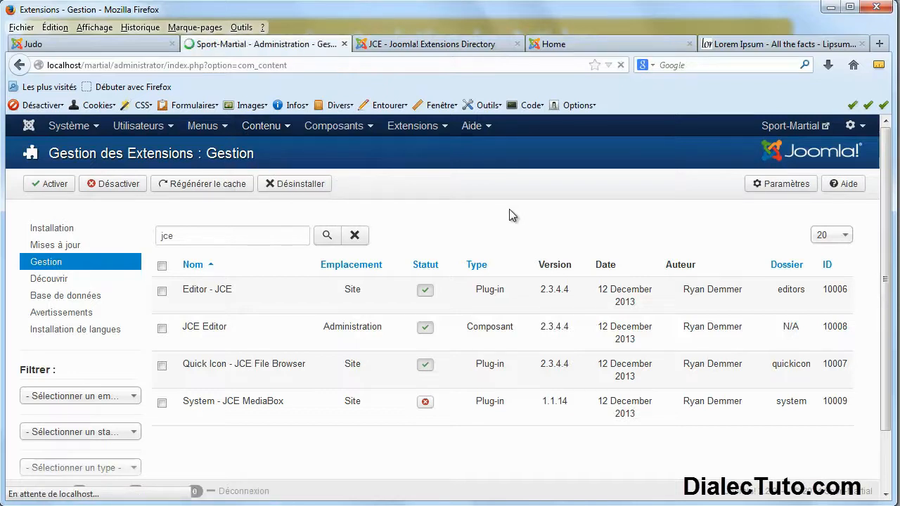
click(81, 185)
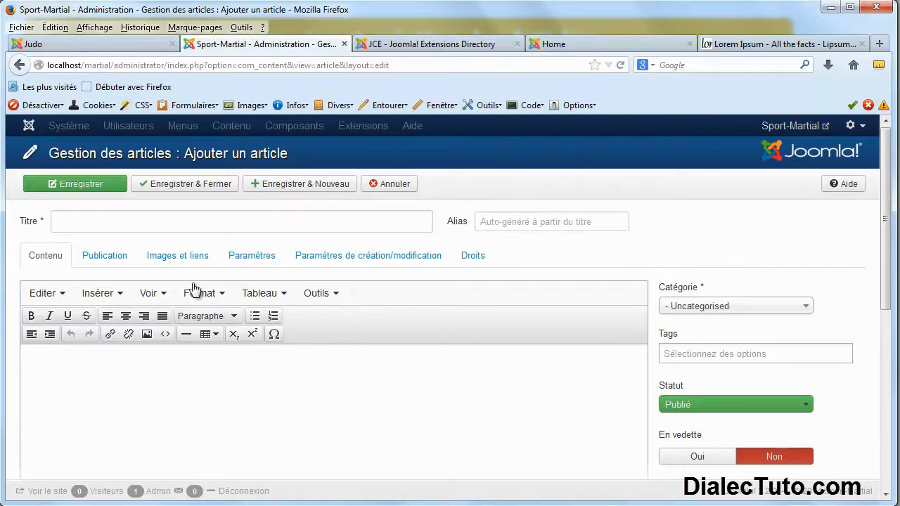
click(394, 186)
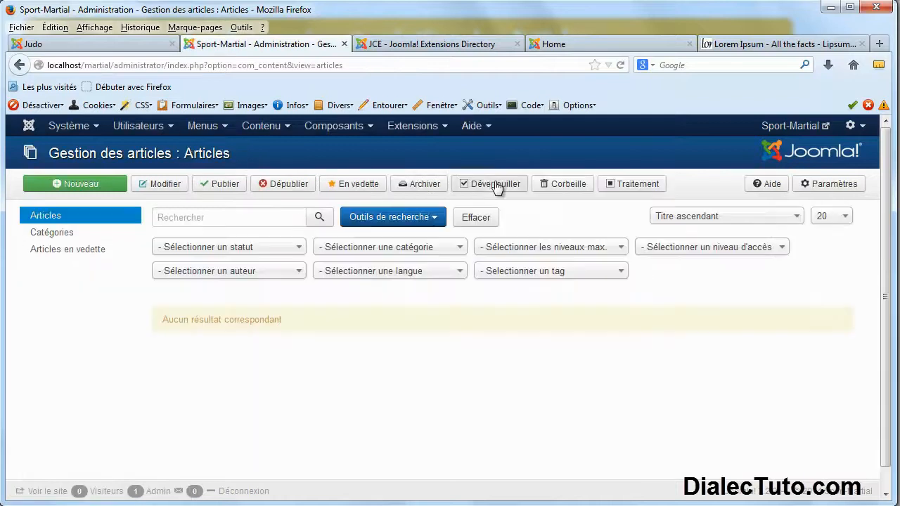
click(30, 130)
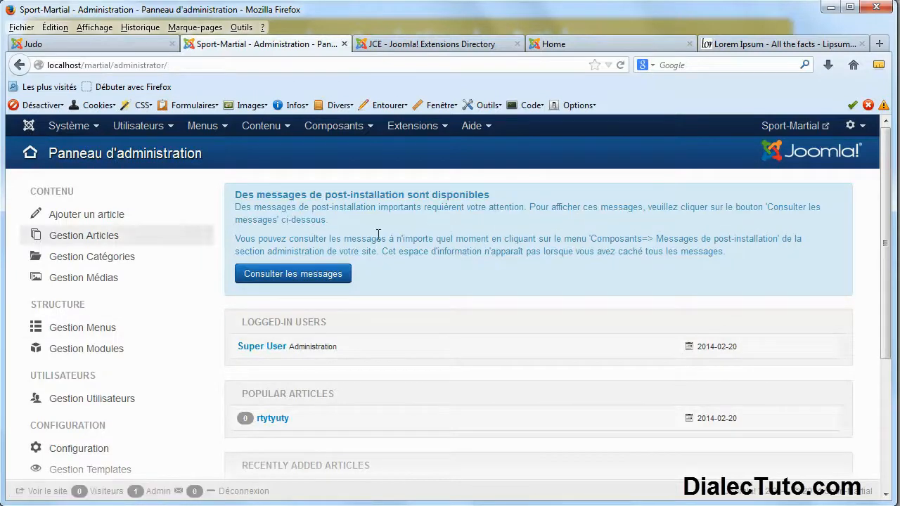
scroll(174, 324, down, 2)
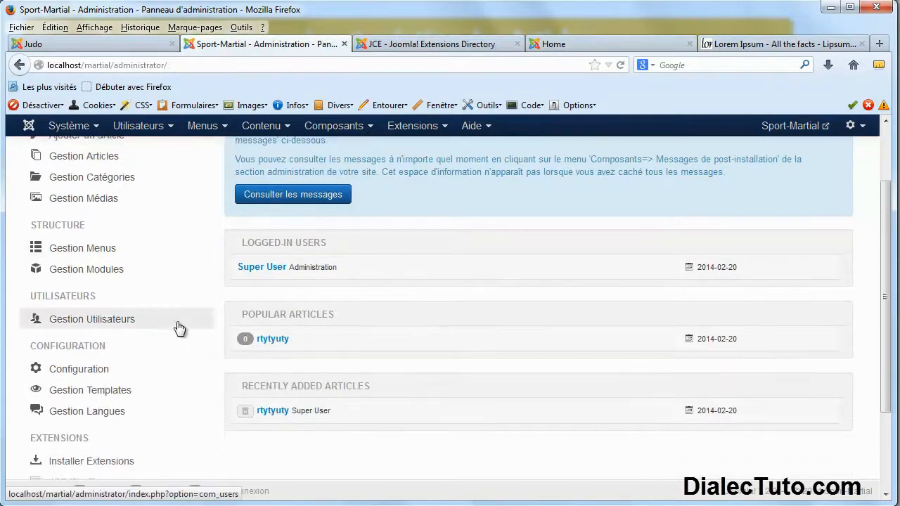
In Global Configuration, set Éditeur par défaut to Editor - JCE and save with Enregistrer & Fermer.
click(73, 373)
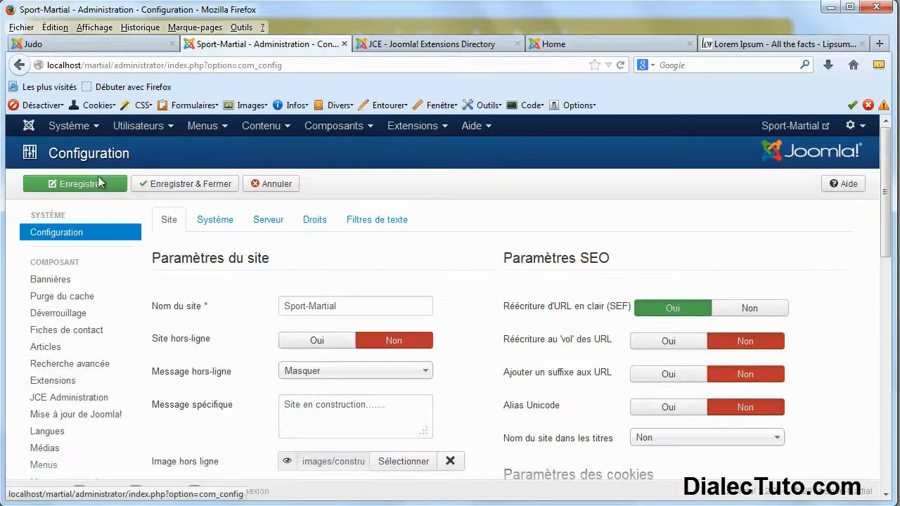
click(94, 125)
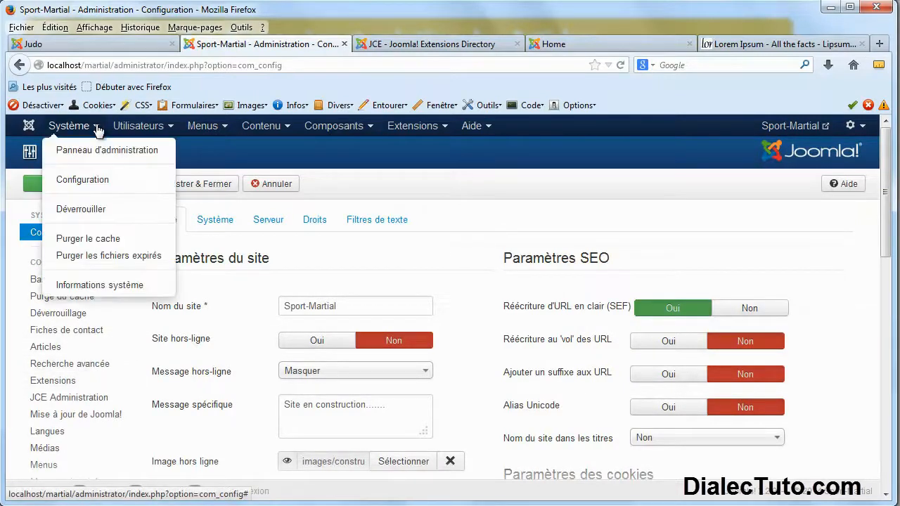
click(107, 181)
scroll(469, 278, down, 3)
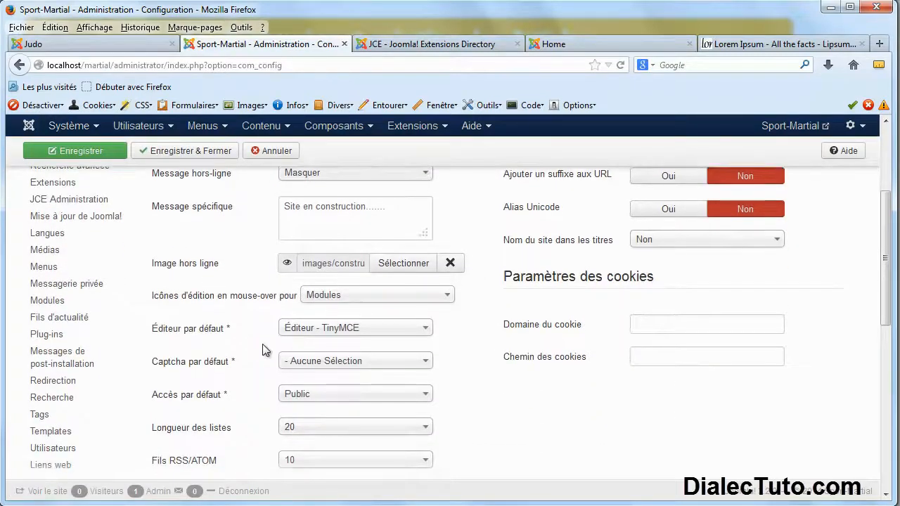
mouse_move(172, 339)
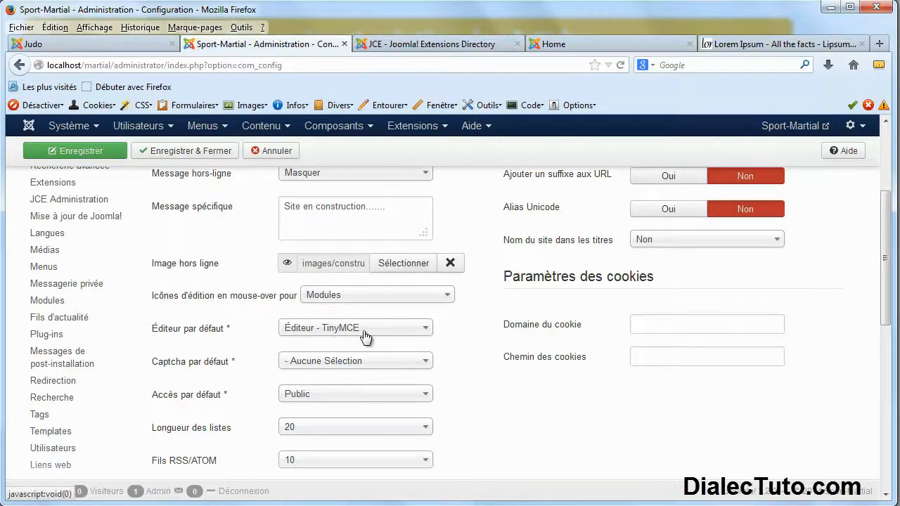
click(427, 335)
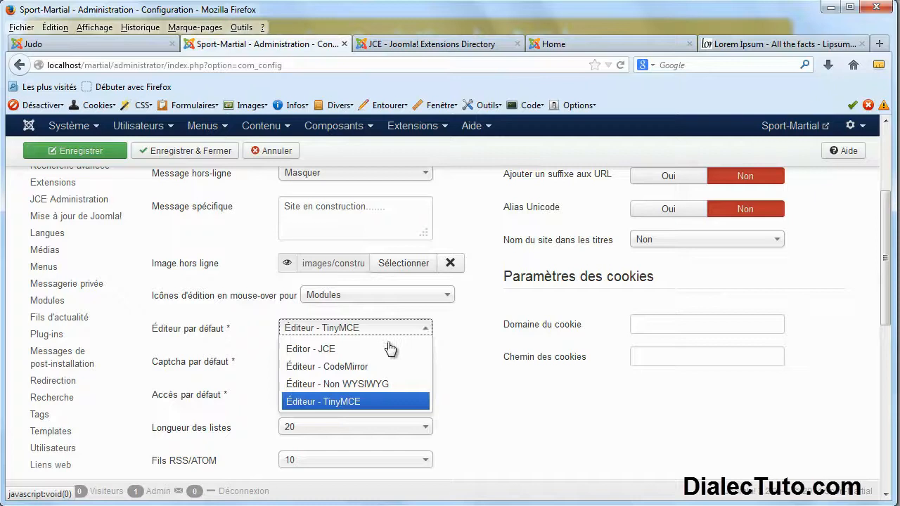
click(336, 354)
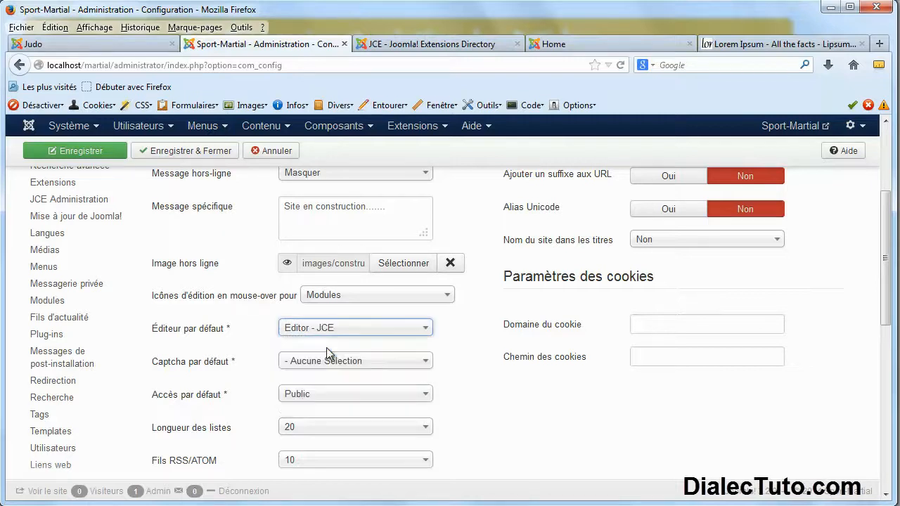
scroll(553, 397, up, 5)
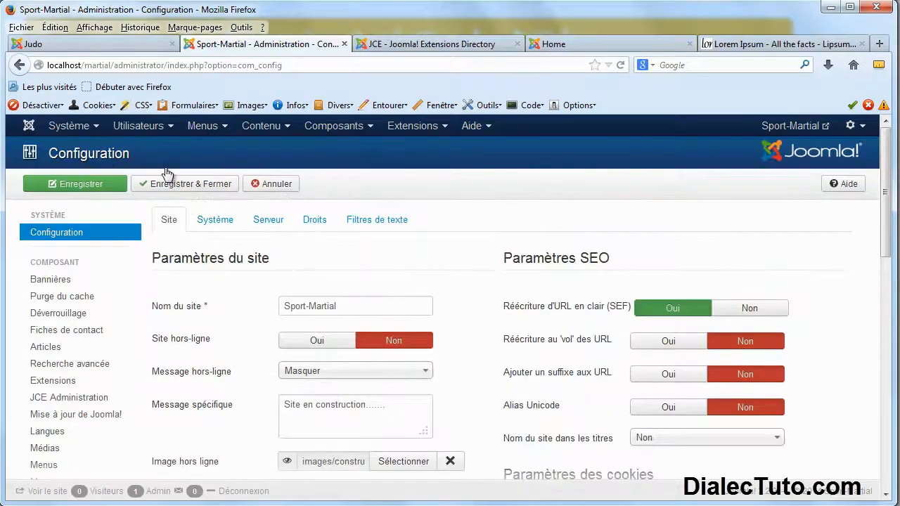
click(191, 188)
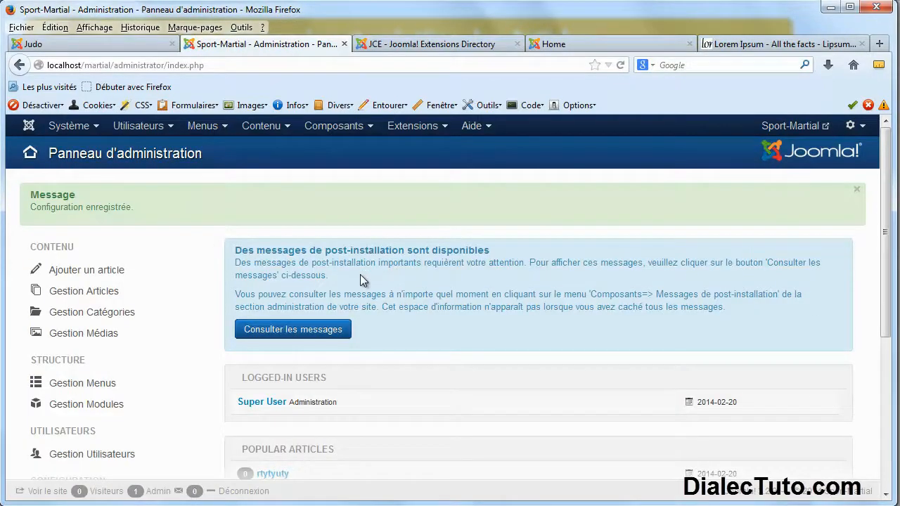
Start a new article from Contenu > Gestion des articles.
click(280, 129)
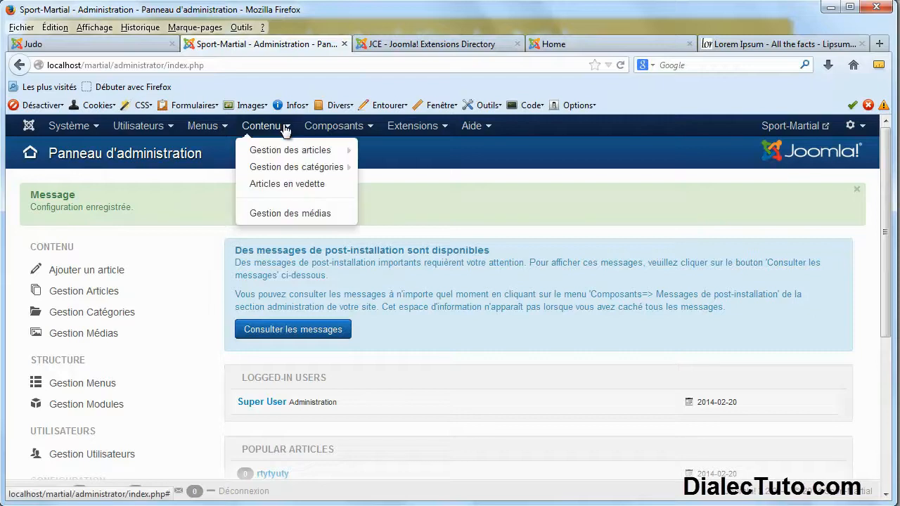
click(284, 148)
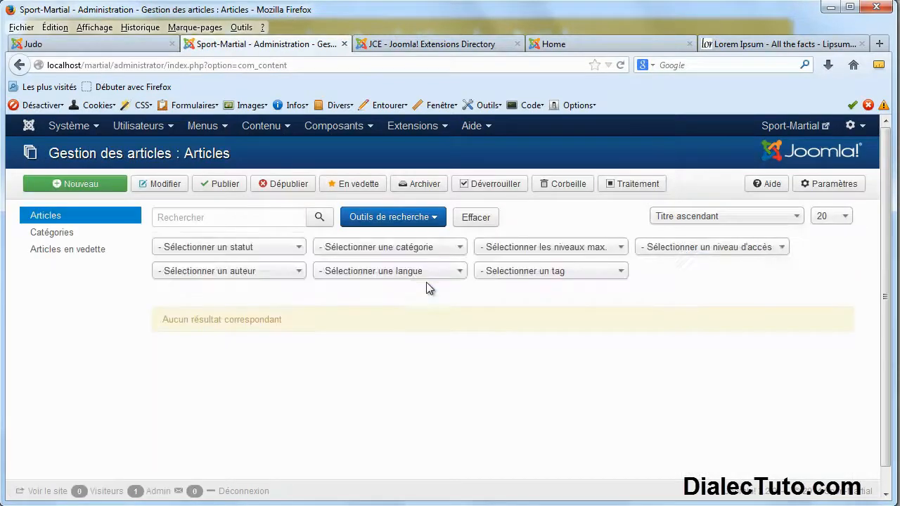
click(82, 187)
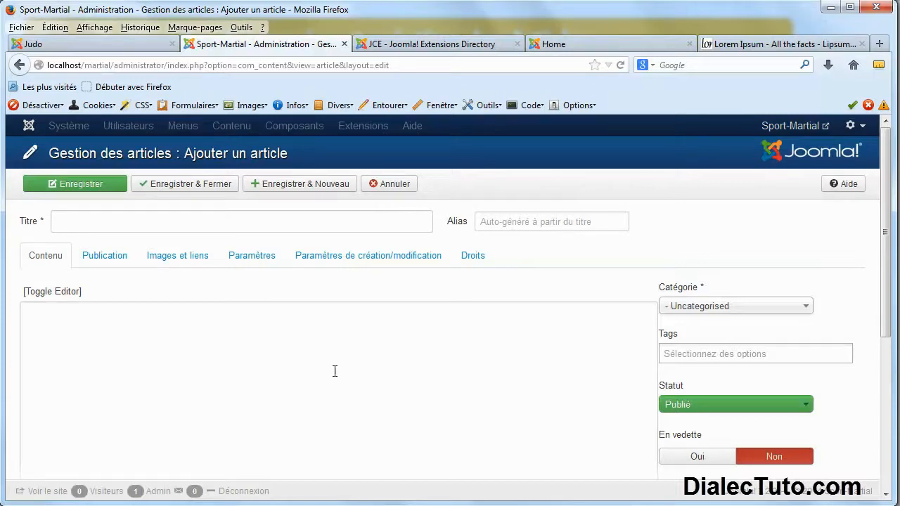
scroll(234, 224, down, 4)
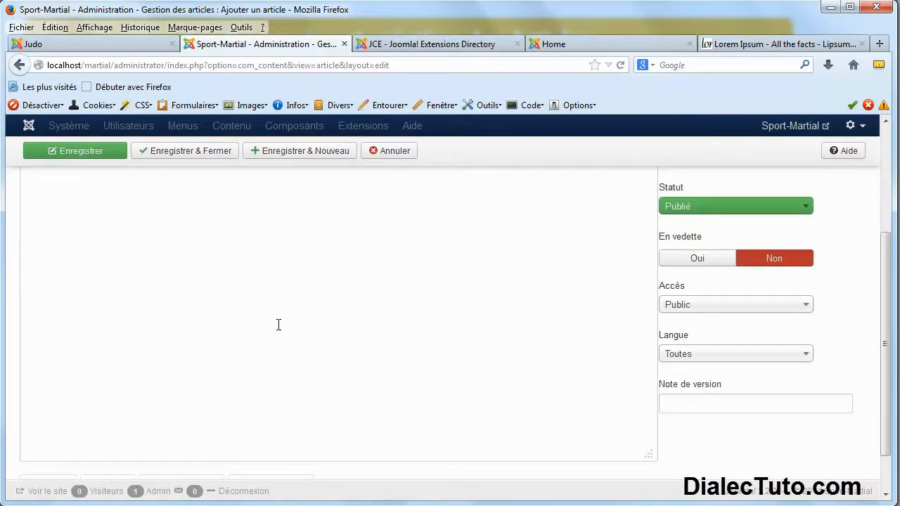
scroll(278, 324, up, 4)
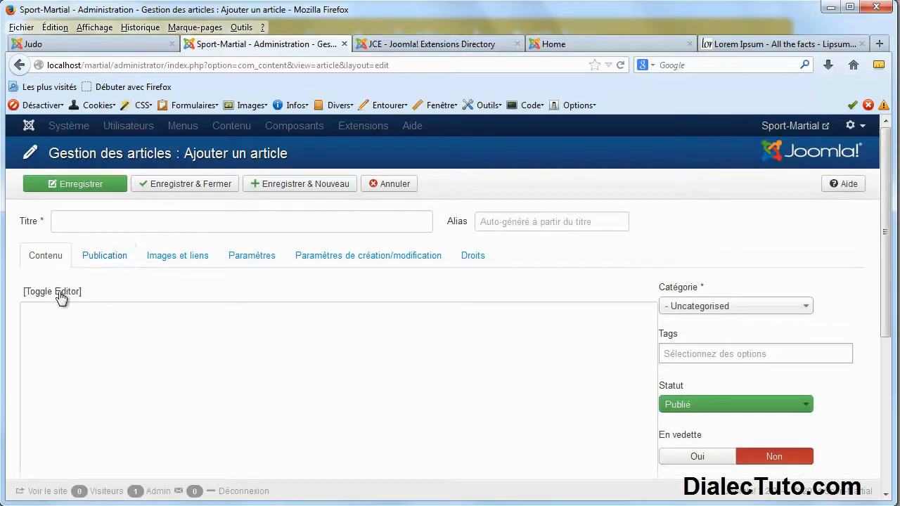
Toggle the body between plain textarea and JCE, leaving JCE on with the cursor in the body.
click(61, 297)
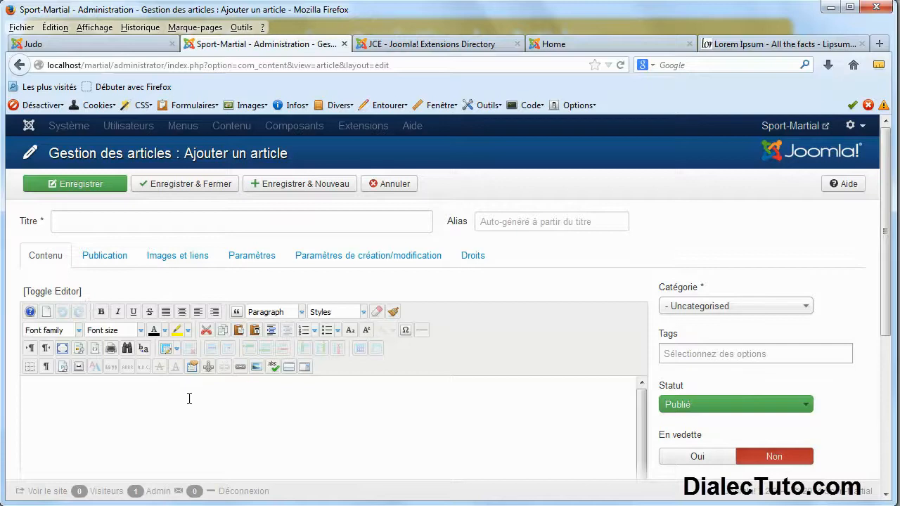
click(67, 297)
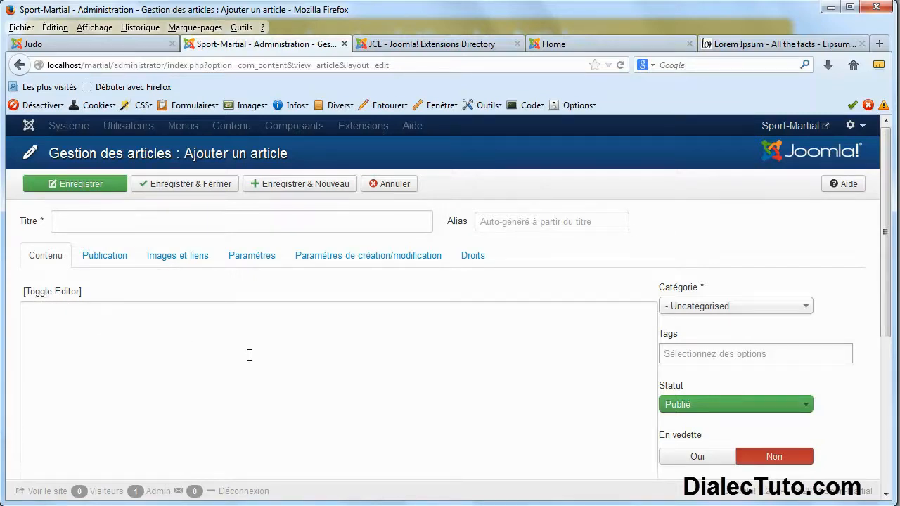
scroll(232, 351, down, 2)
scroll(172, 330, down, 2)
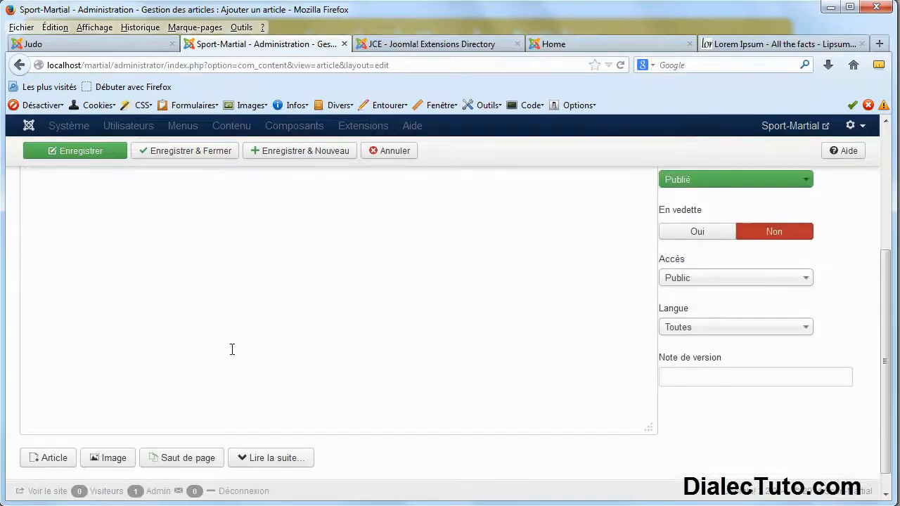
scroll(211, 344, up, 4)
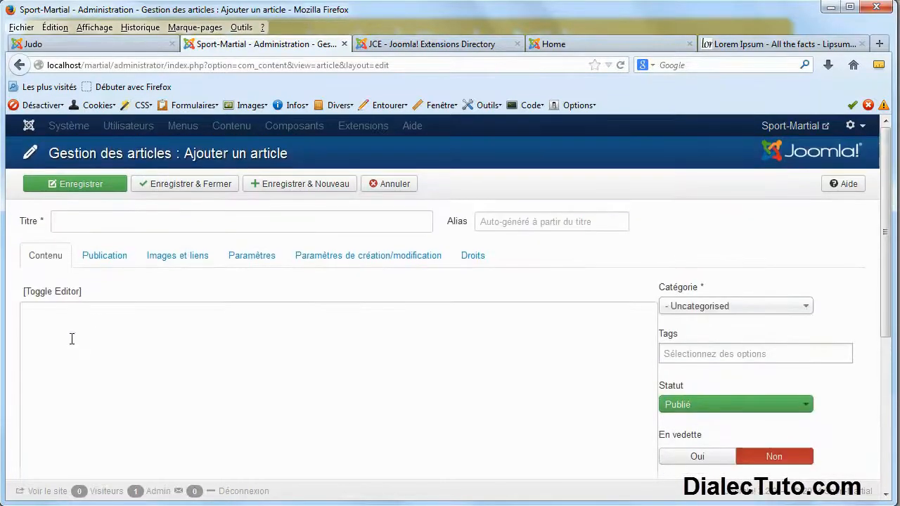
click(47, 294)
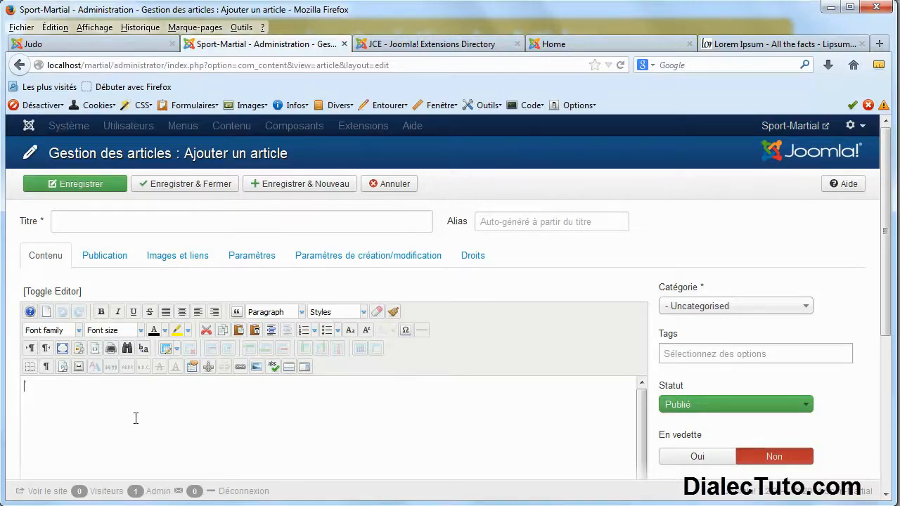
scroll(164, 421, down, 3)
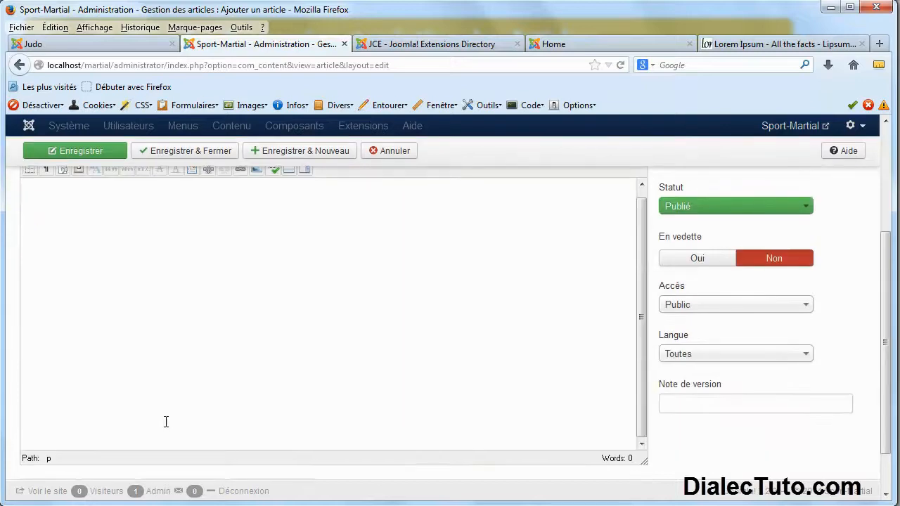
click(198, 290)
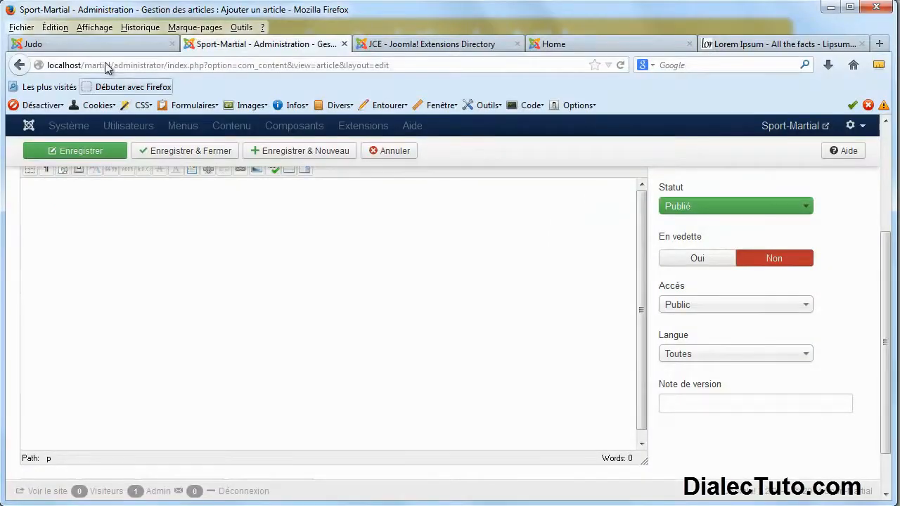
View the public Judo and Accueil pages, then cancel the blank new article in the administration.
click(105, 45)
scroll(231, 255, up, 2)
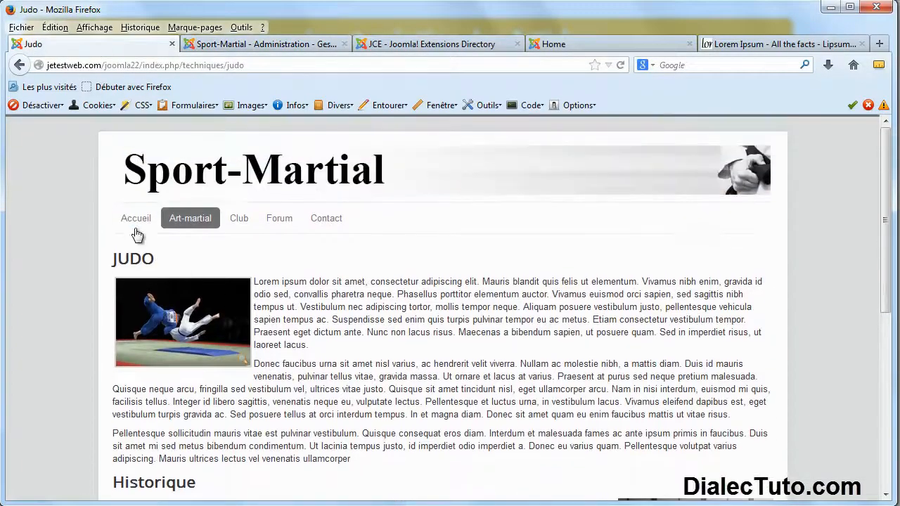
click(136, 219)
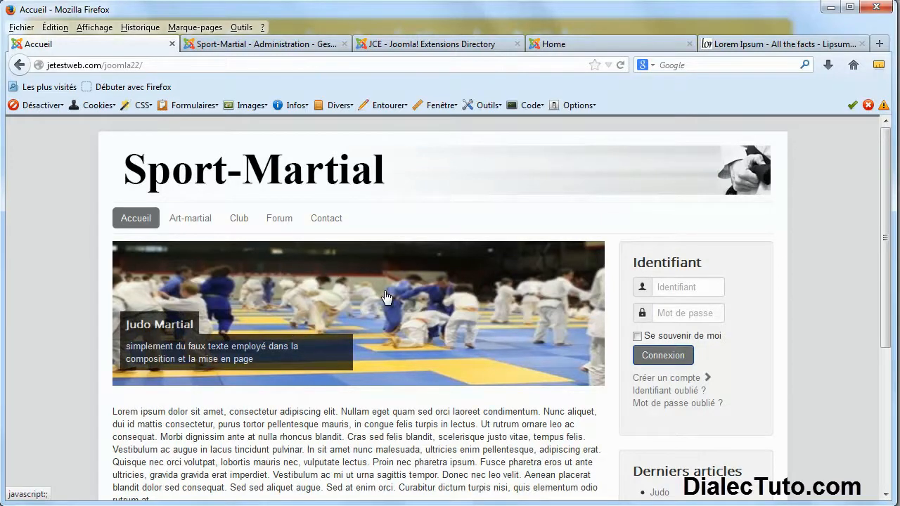
scroll(386, 296, down, 2)
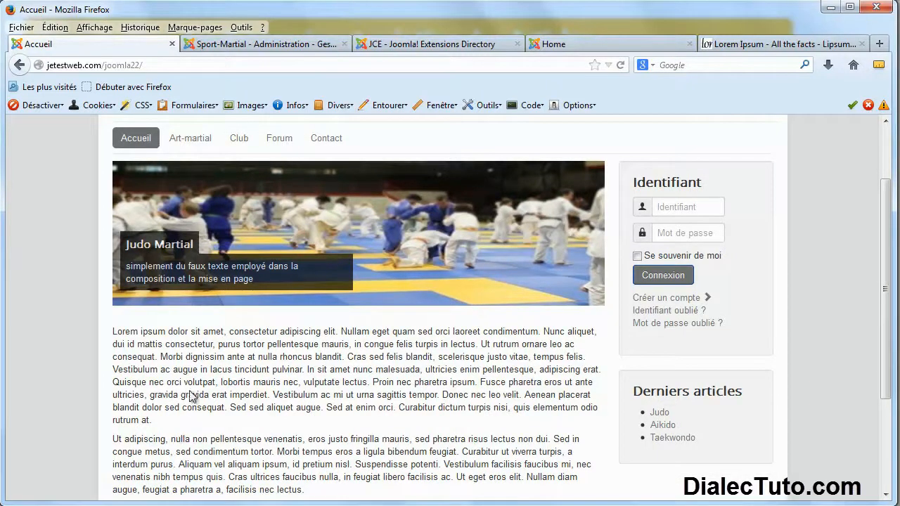
click(254, 44)
scroll(413, 297, up, 5)
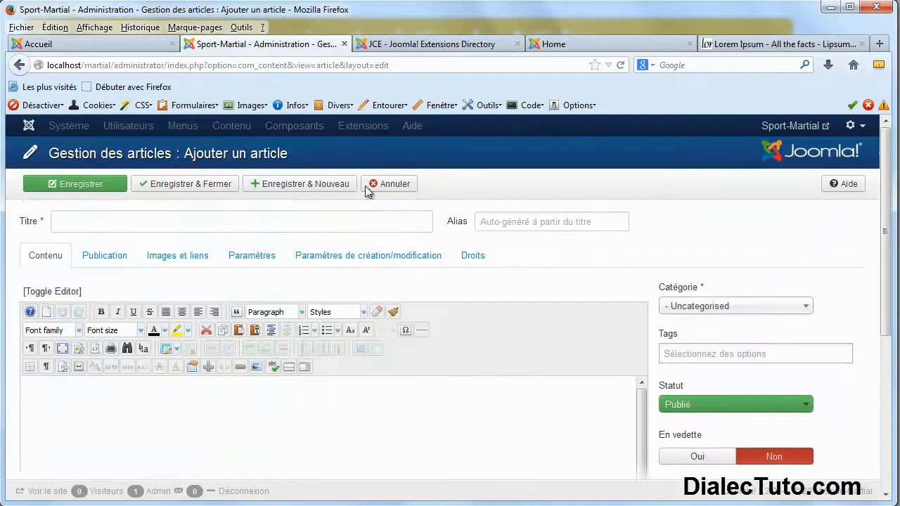
click(393, 186)
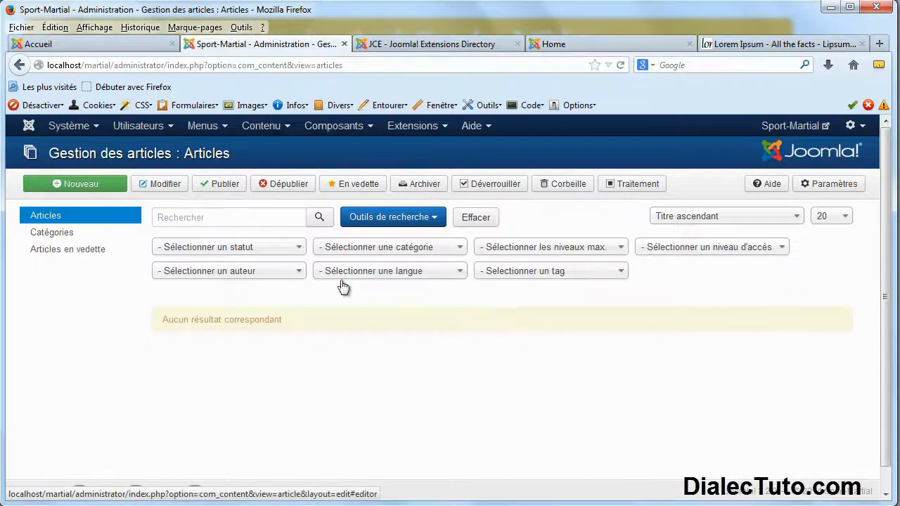
Go to Contenu > Gestion des articles and start a new article with Nouveau.
click(284, 131)
click(287, 131)
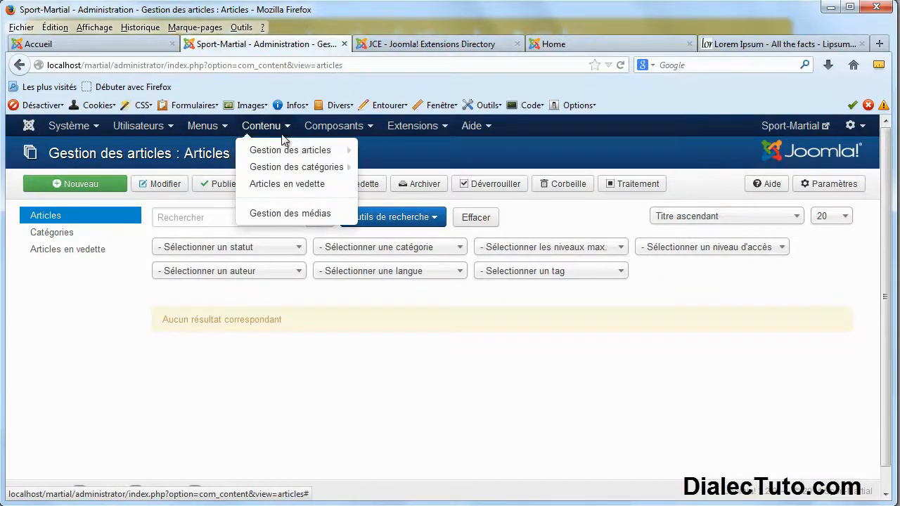
click(277, 156)
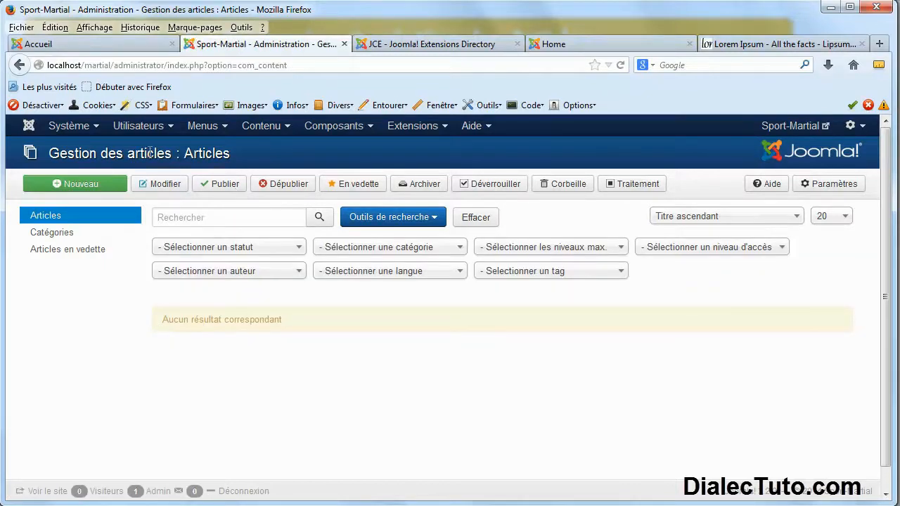
drag(148, 153, 235, 150)
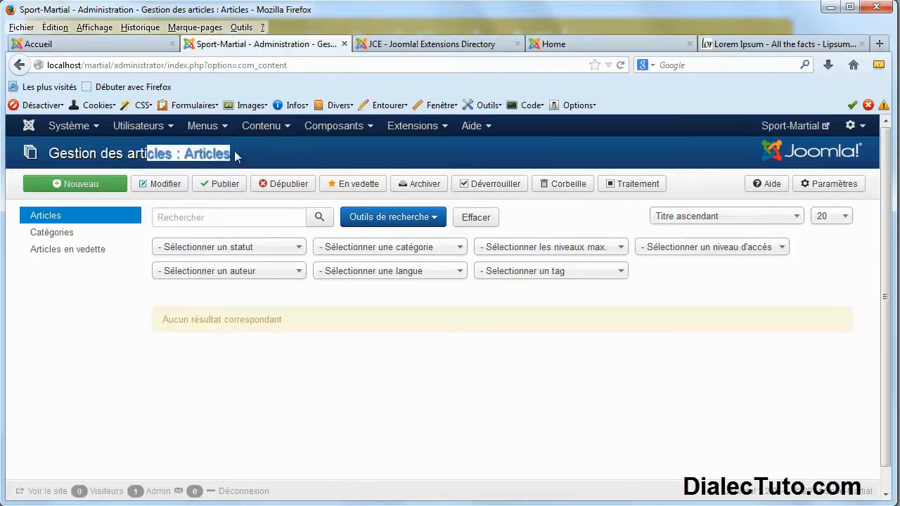
click(87, 189)
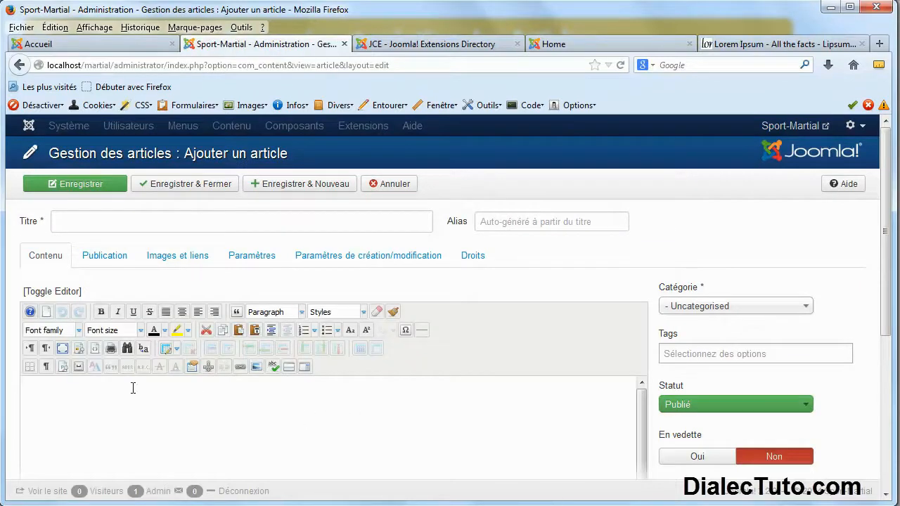
Select the home page body text, then close the fr.lipsum.com Lorem Ipsum tab.
click(113, 44)
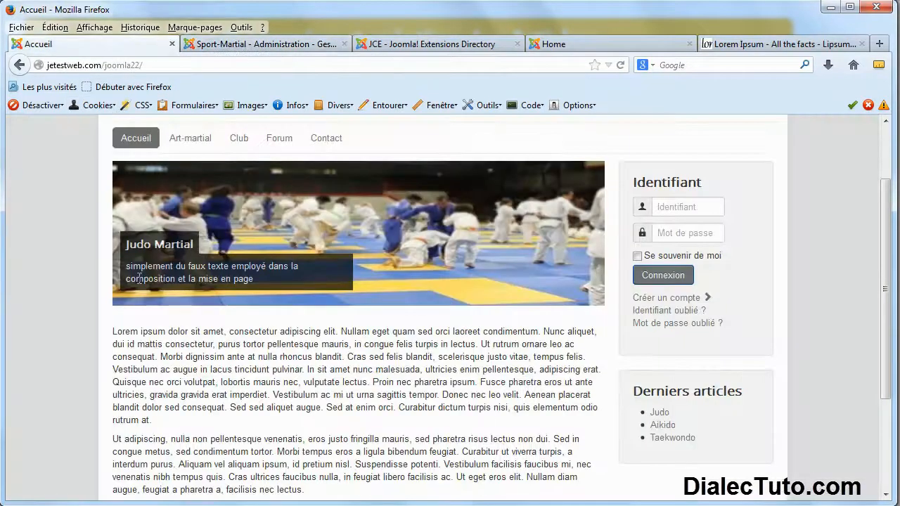
scroll(181, 374, down, 2)
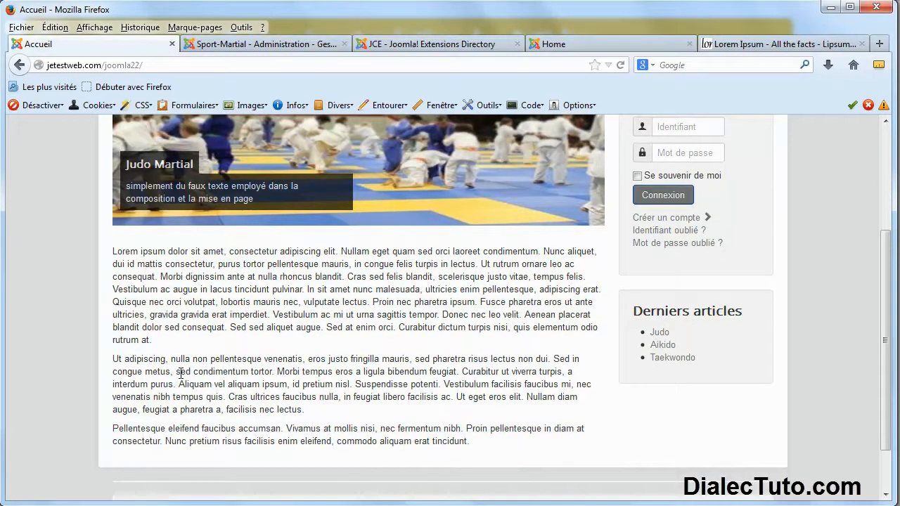
drag(469, 441, 112, 257)
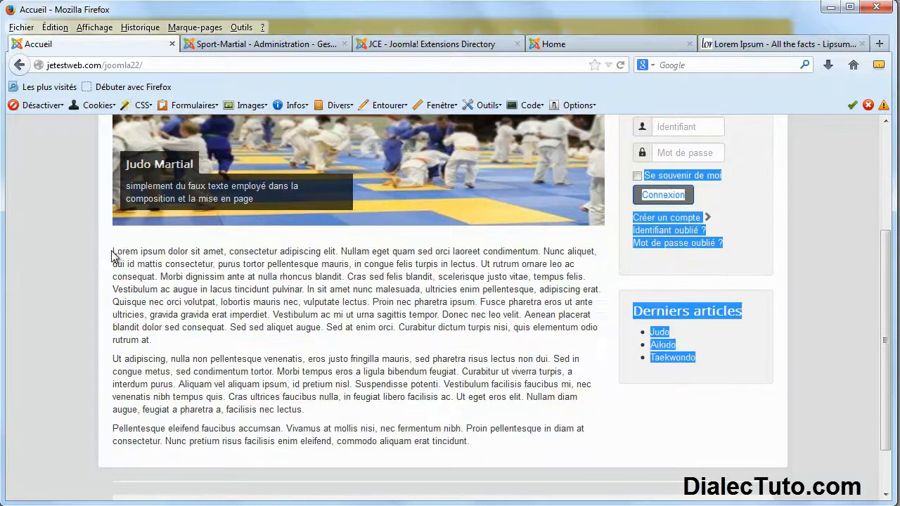
click(727, 46)
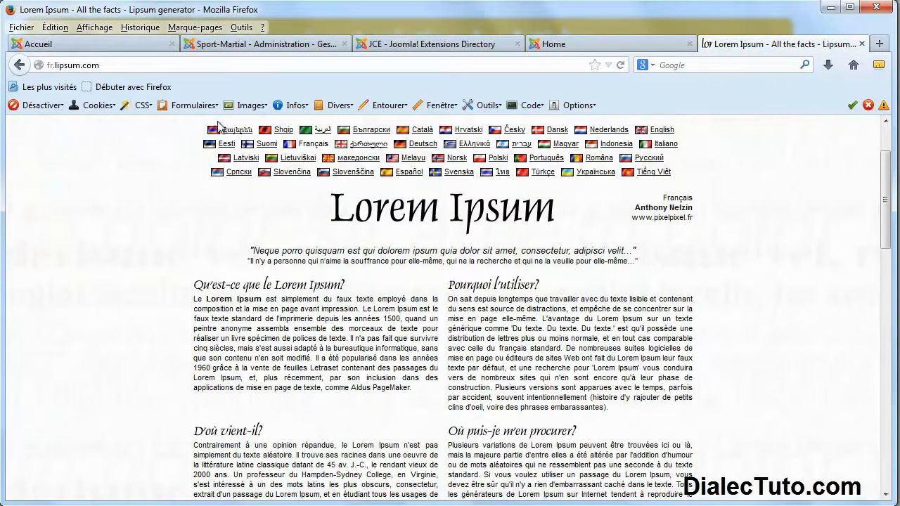
drag(482, 403, 321, 340)
click(291, 332)
click(864, 46)
Copy the three Lorem ipsum paragraphs from the home page and return to the admin article.
click(112, 44)
scroll(341, 429, down, 3)
drag(469, 441, 114, 252)
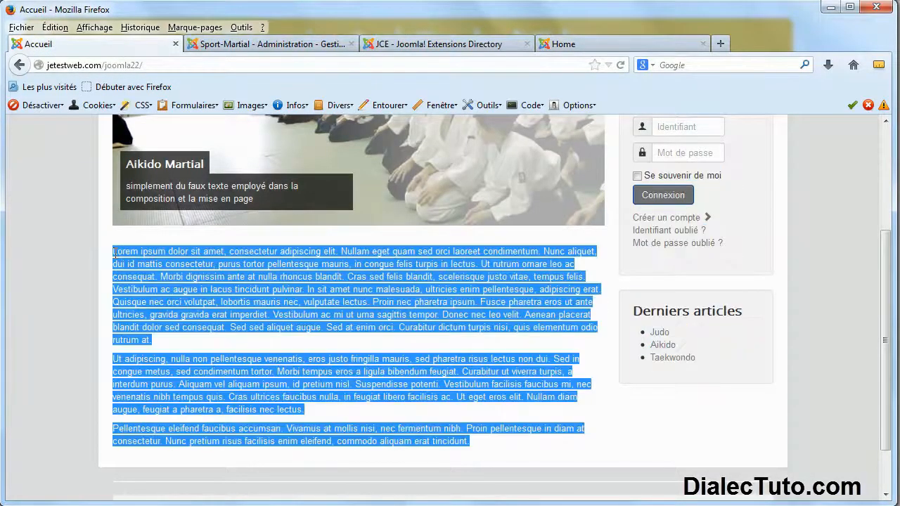
right_click(156, 261)
click(202, 276)
click(211, 303)
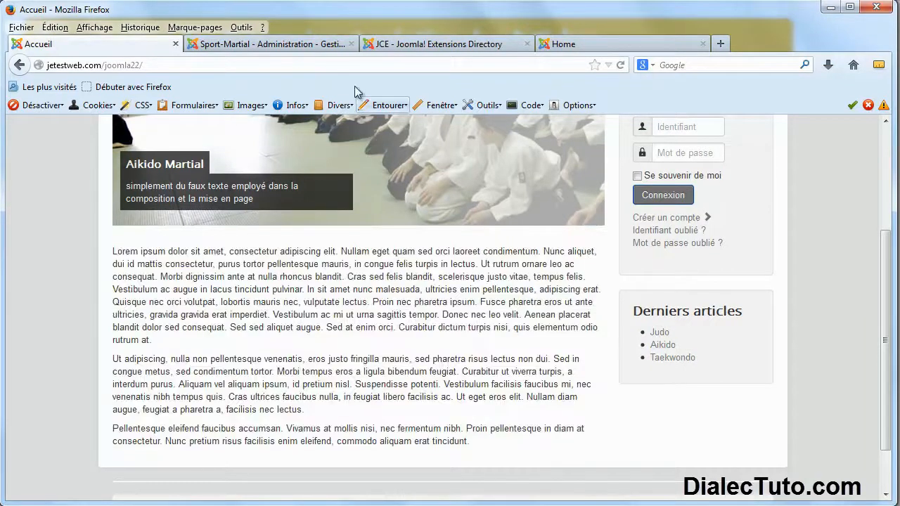
click(295, 45)
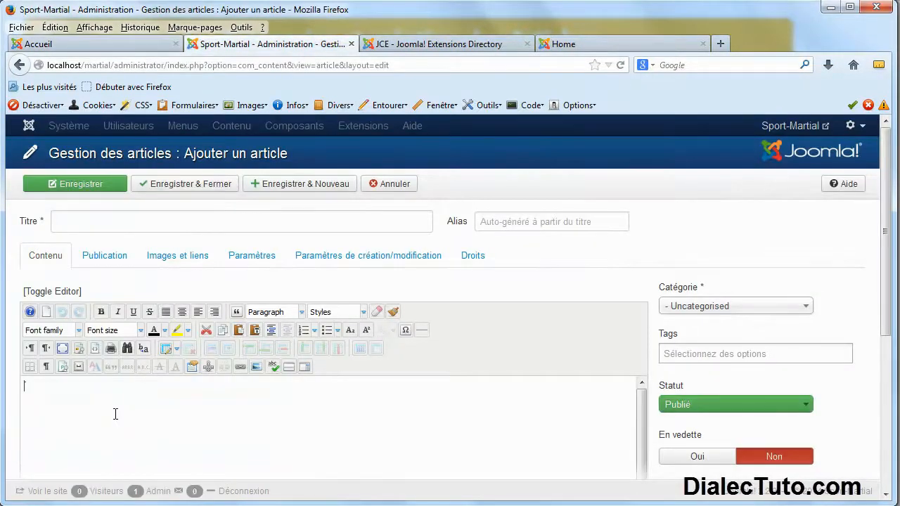
Paste the three copied Lorem ipsum paragraphs into the article body with Ctrl+V.
right_click(116, 414)
click(139, 420)
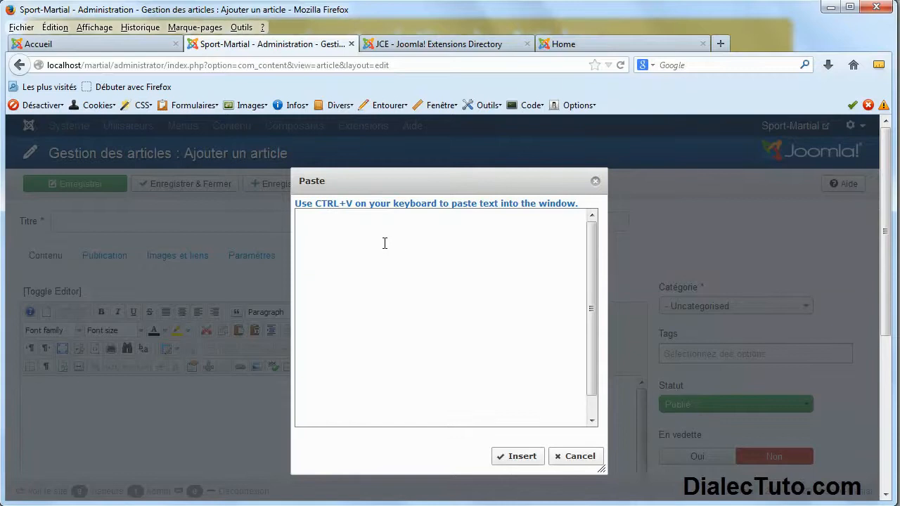
click(596, 184)
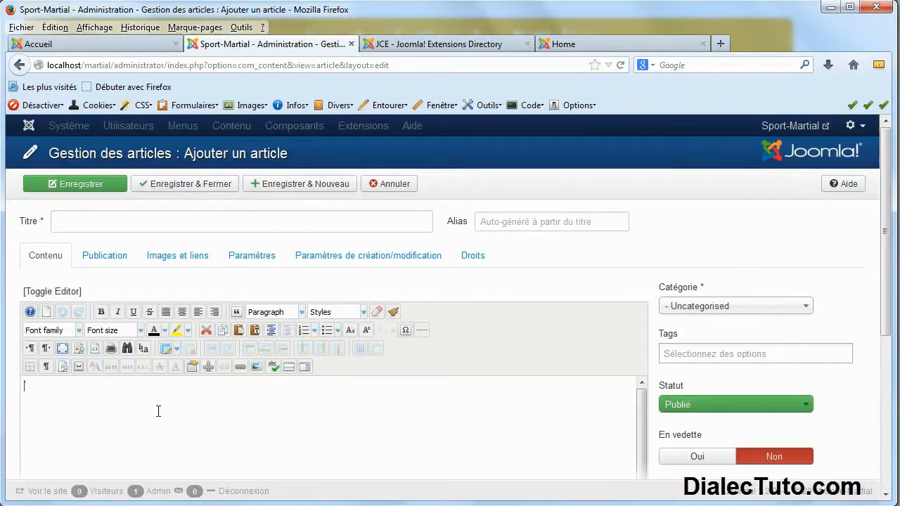
key(ctrl+v)
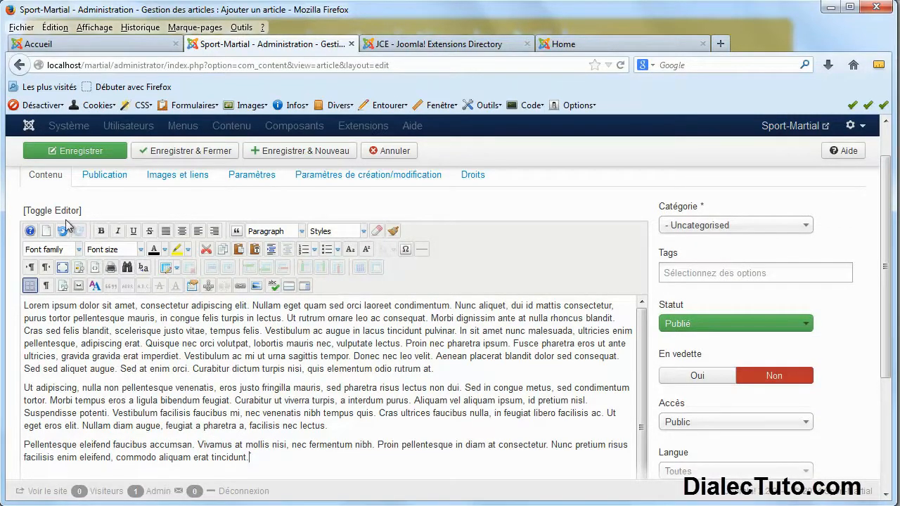
Bold the opening 'Lorem ipsum' and colour 'sed felis blandit' orange.
drag(76, 305, 29, 305)
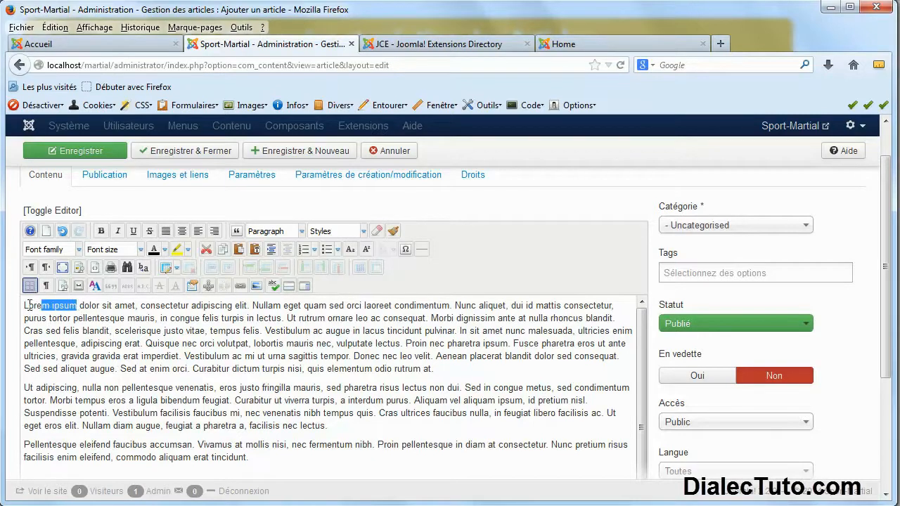
click(101, 231)
click(118, 343)
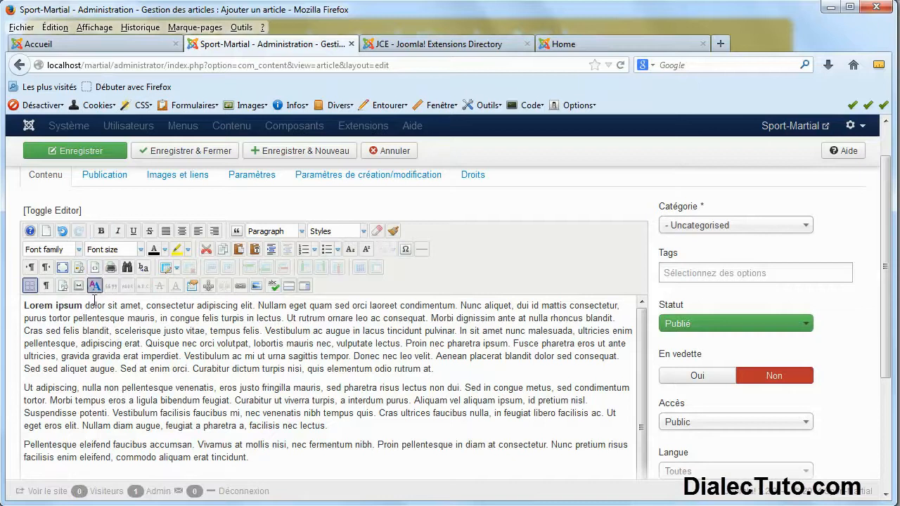
drag(114, 331, 48, 330)
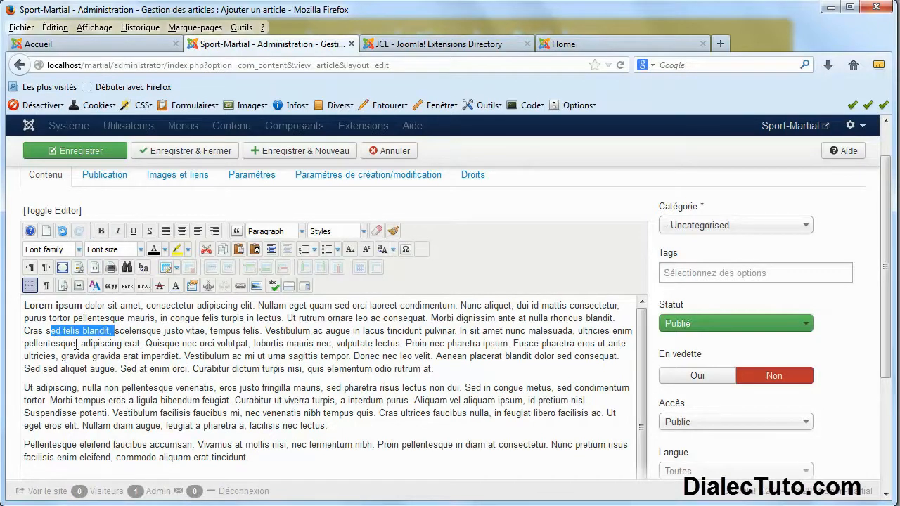
click(164, 251)
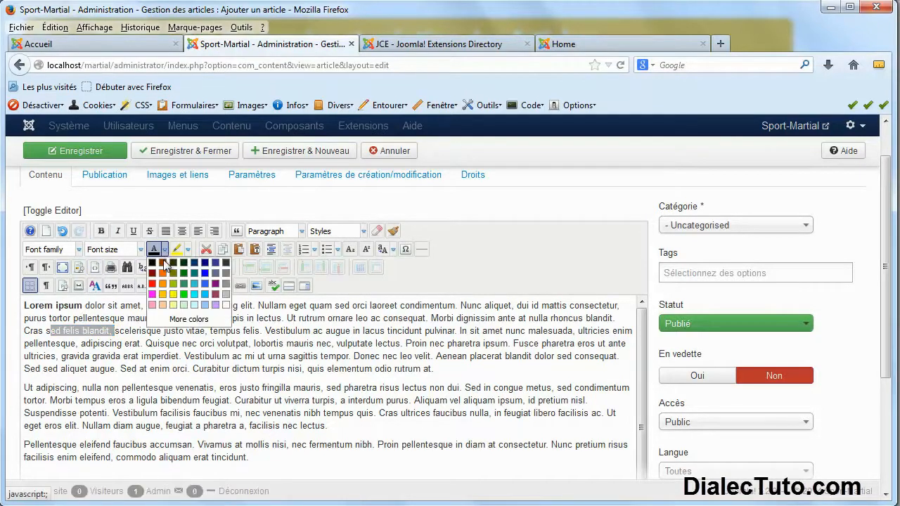
click(163, 280)
click(158, 373)
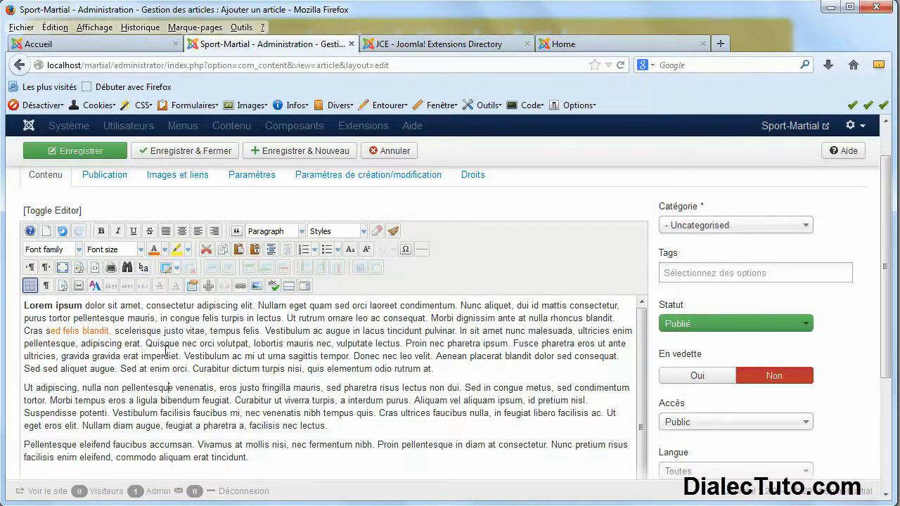
Undo the orange colour and the bold so the text is plain again.
click(62, 231)
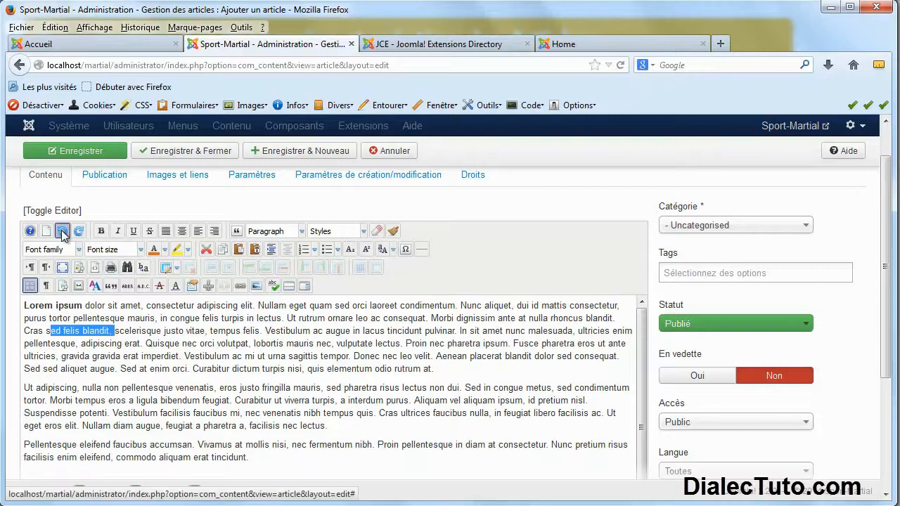
click(62, 231)
click(112, 331)
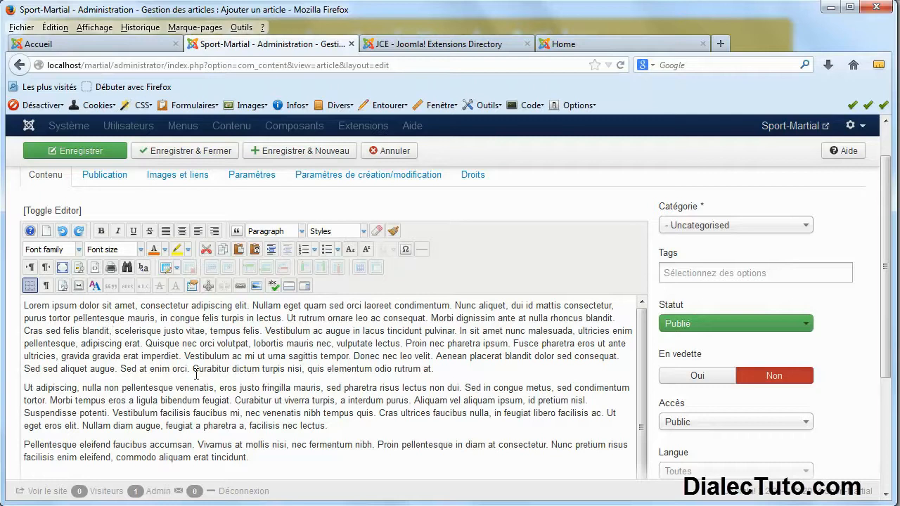
scroll(172, 388, up, 3)
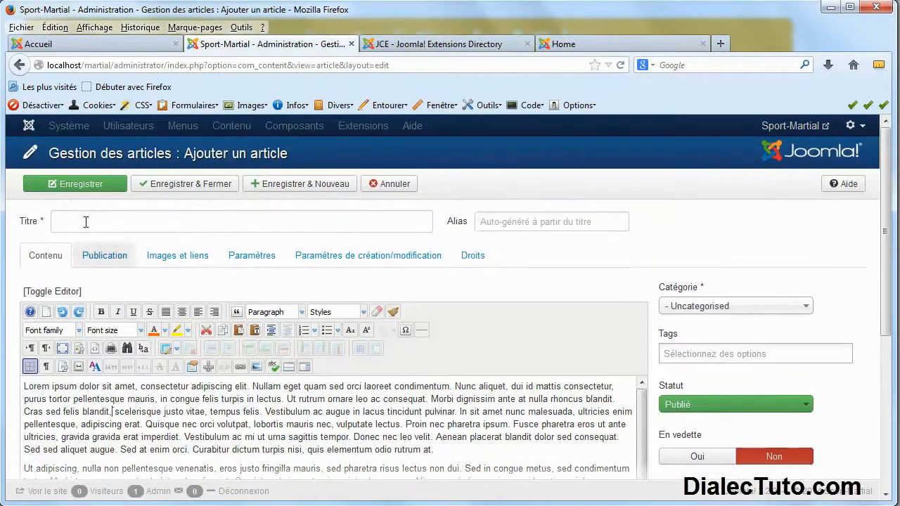
Title the article 'accueil', keep the Uncategorised category, and save and close it.
click(78, 222)
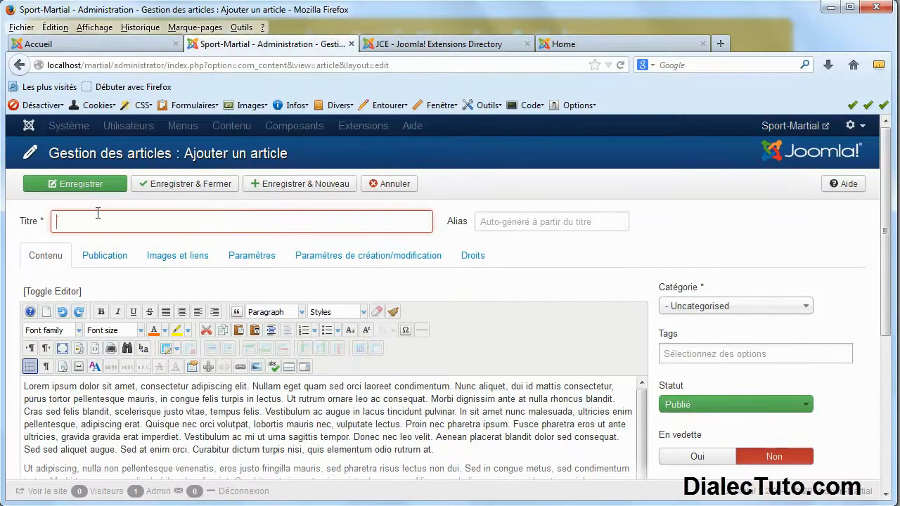
text(accueil)
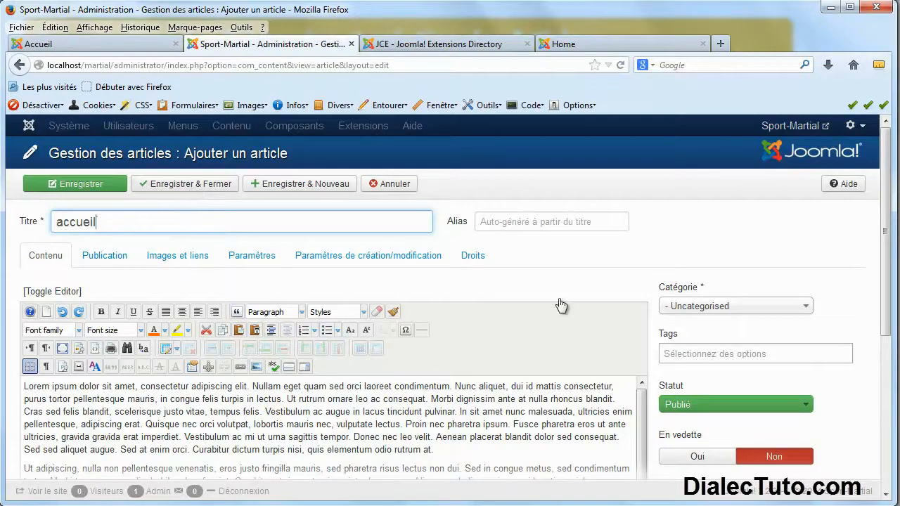
click(776, 312)
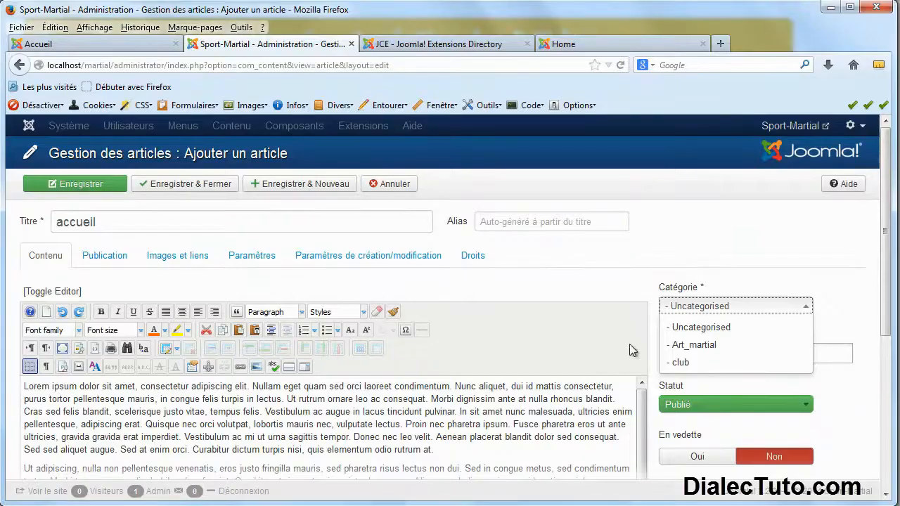
click(751, 329)
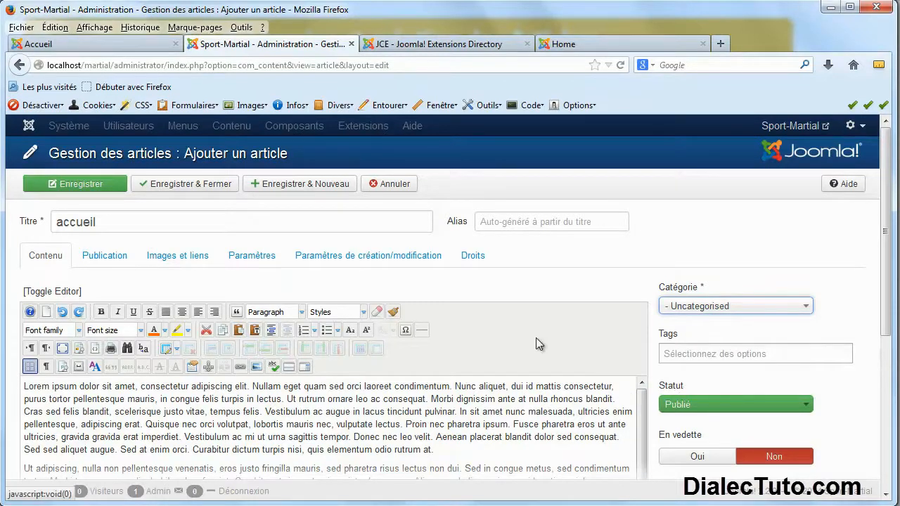
mouse_move(665, 437)
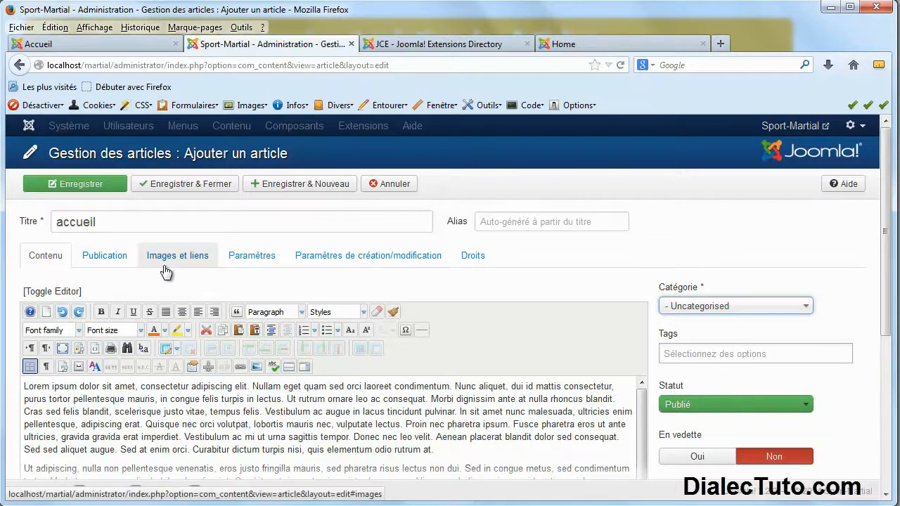
scroll(472, 331, down, 5)
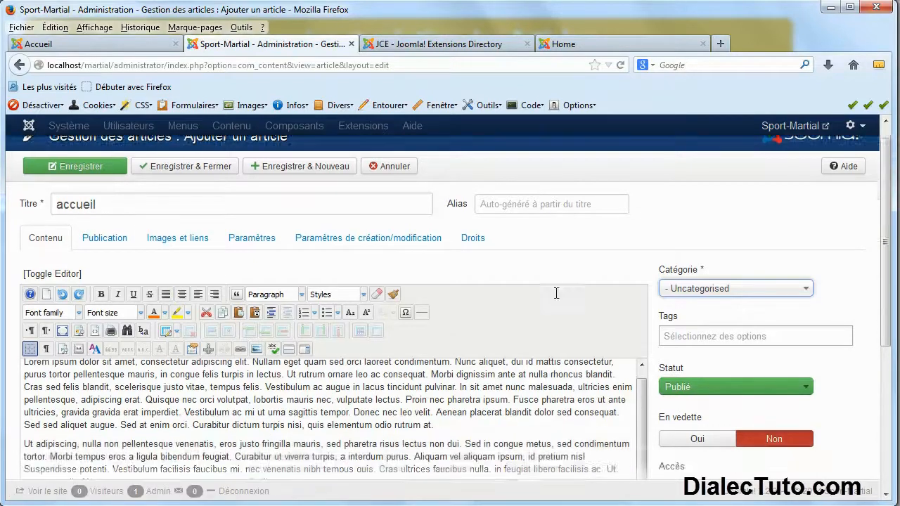
scroll(391, 315, up, 5)
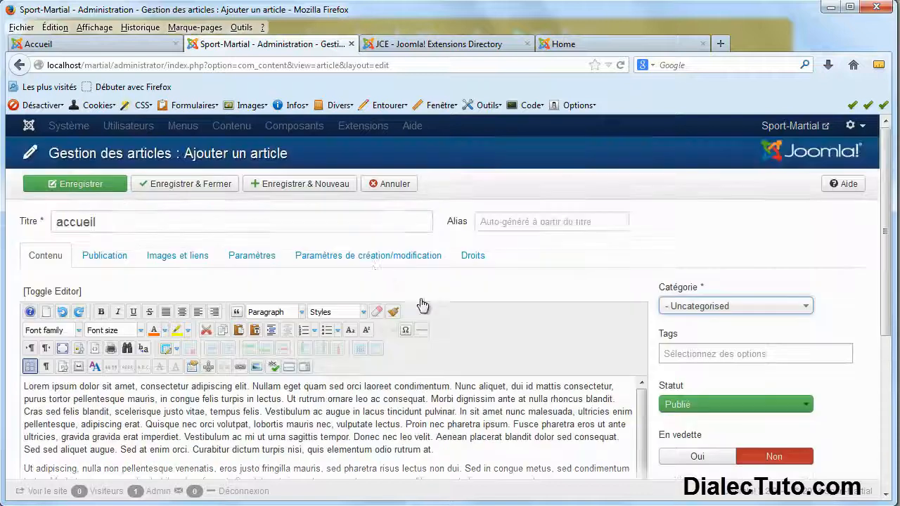
click(186, 184)
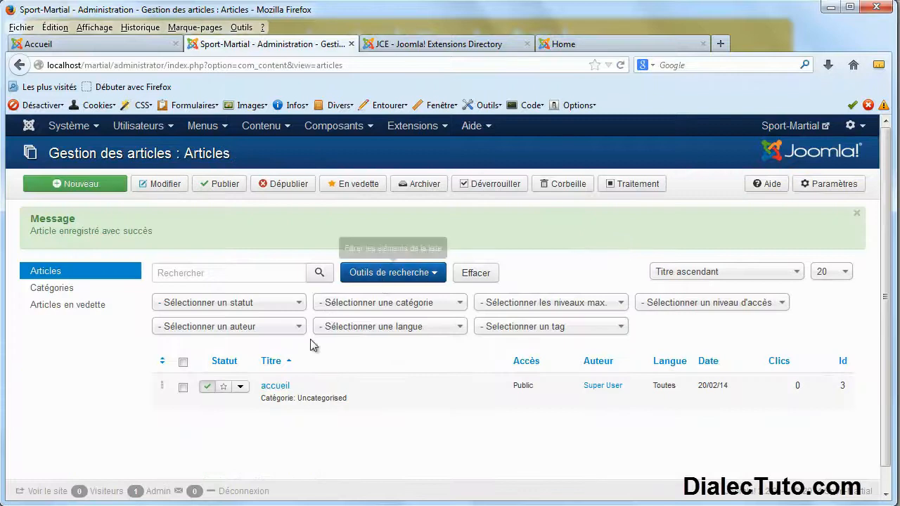
click(287, 127)
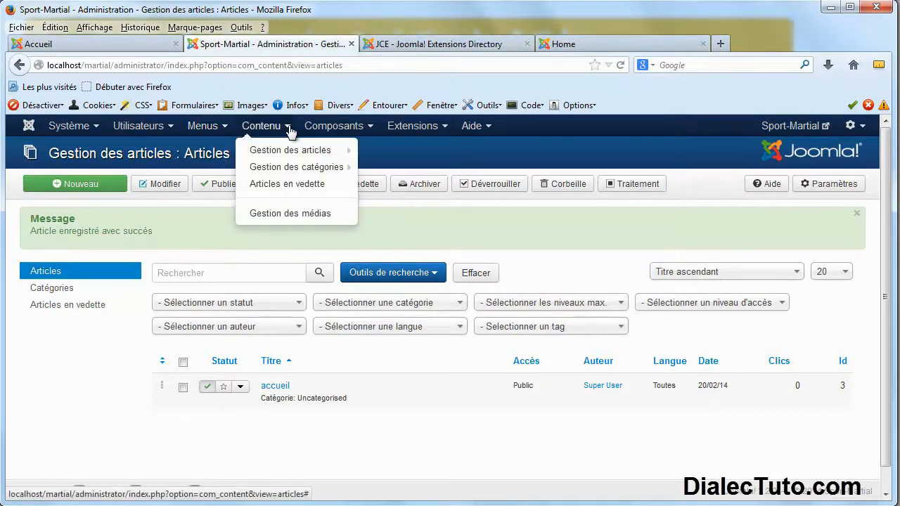
click(253, 432)
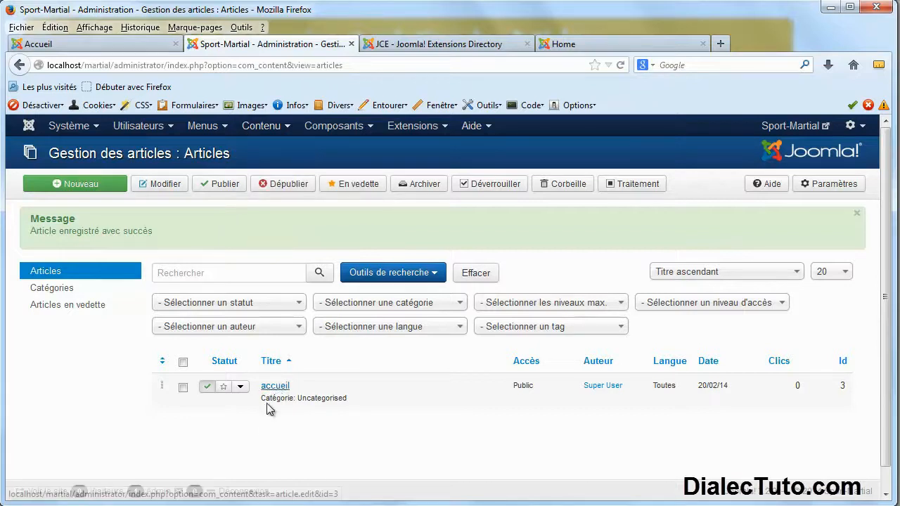
double_click(275, 401)
triple_click(321, 401)
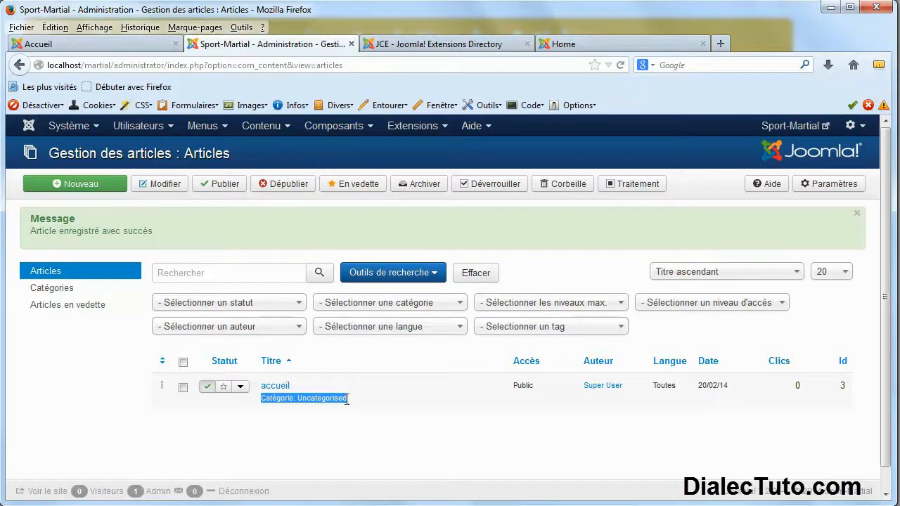
click(330, 402)
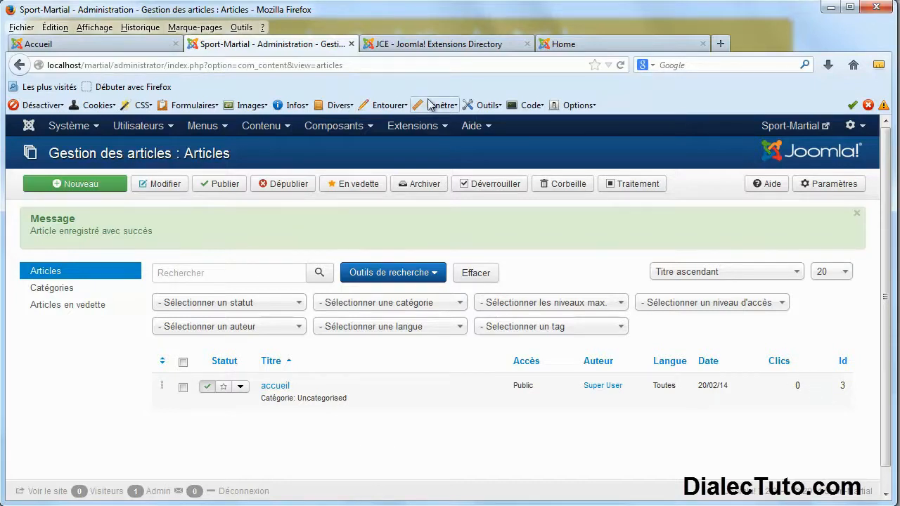
click(788, 133)
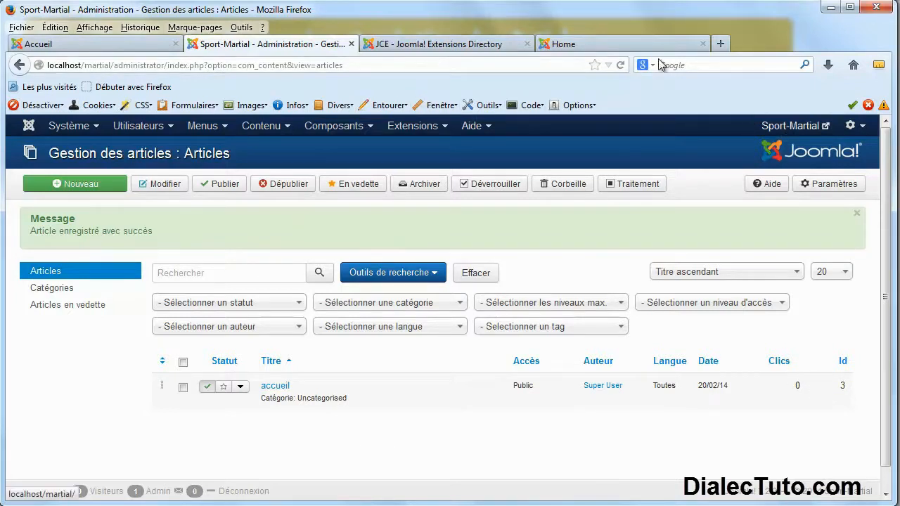
drag(643, 40, 412, 46)
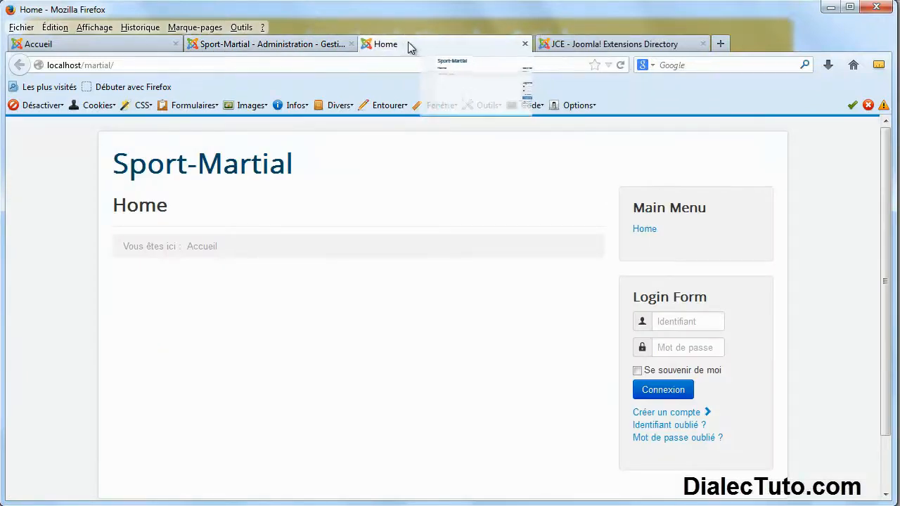
click(621, 64)
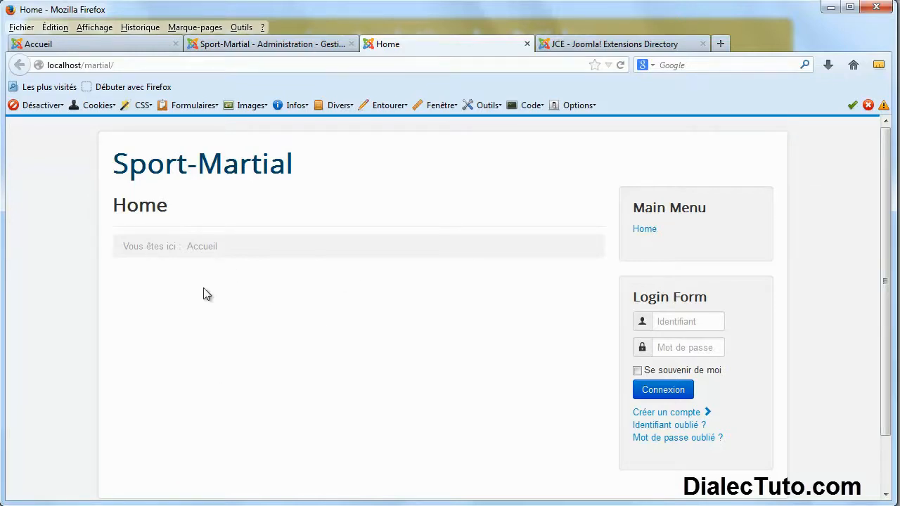
click(298, 43)
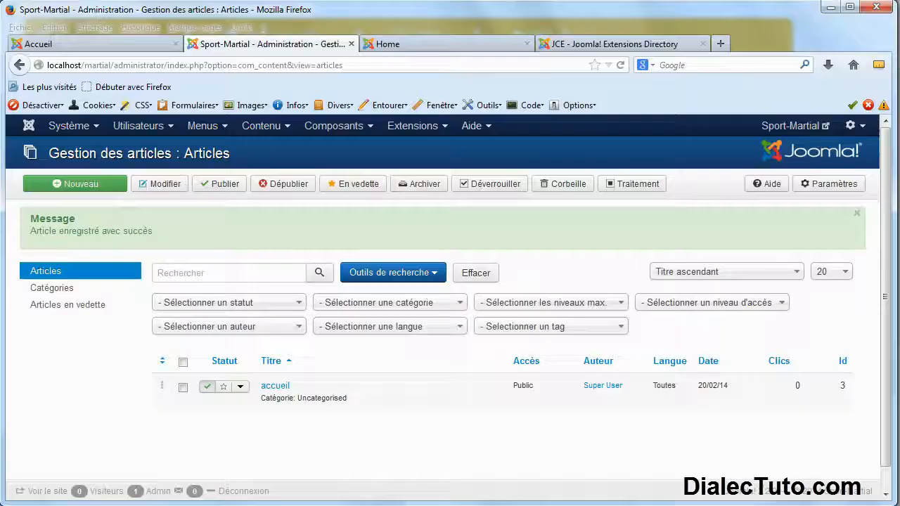
click(404, 46)
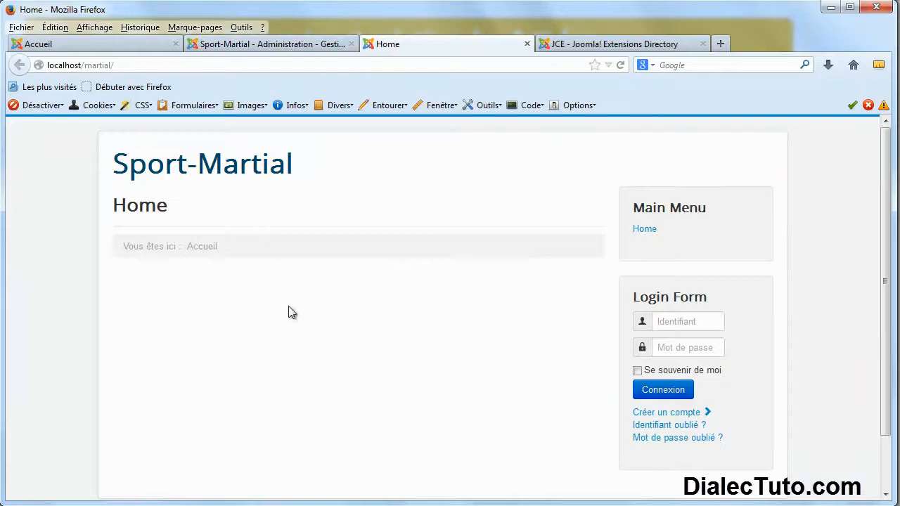
click(282, 44)
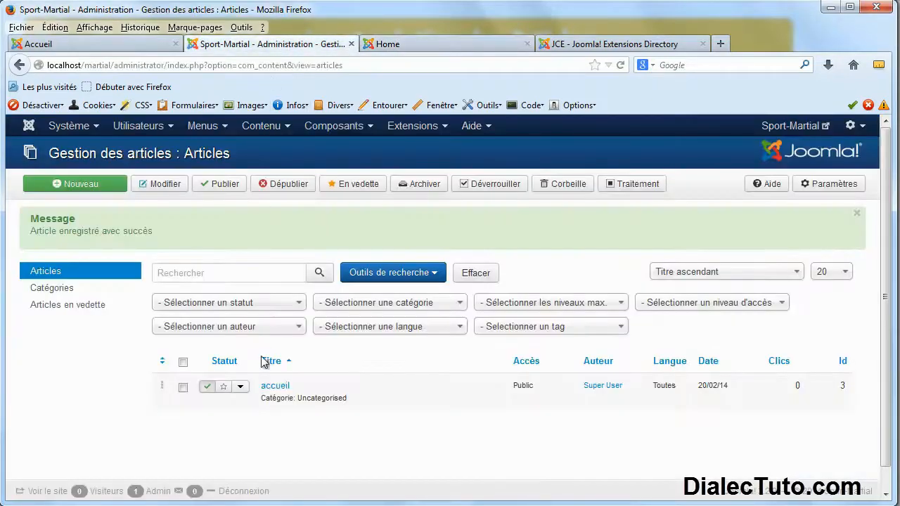
Star the accueil article as featured and reload the front page to confirm it appears.
click(225, 387)
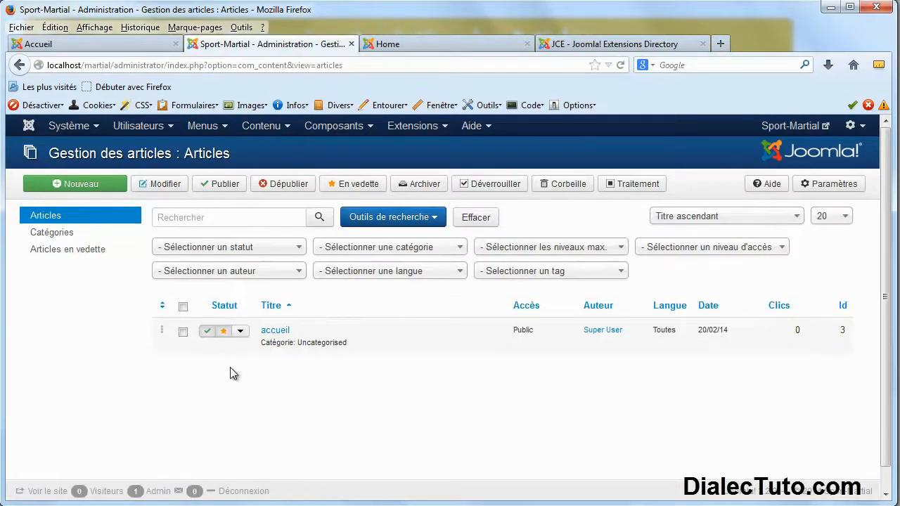
click(432, 46)
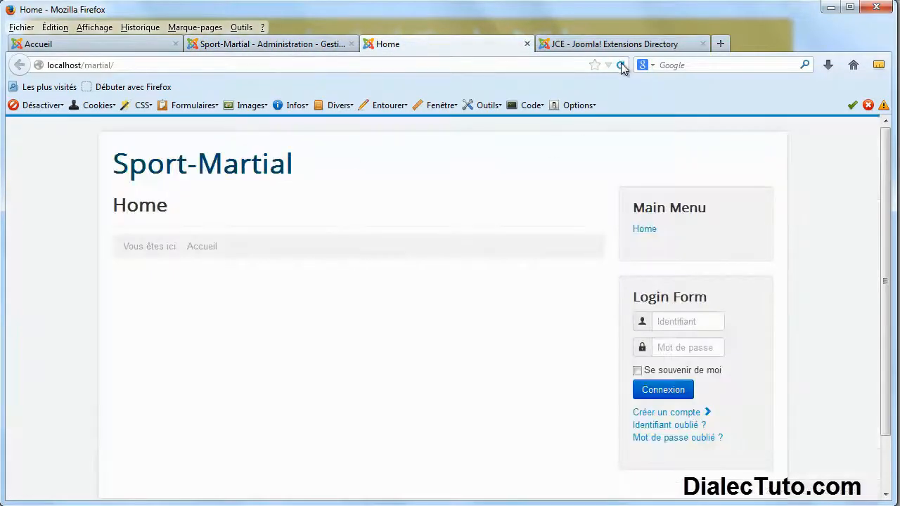
click(620, 64)
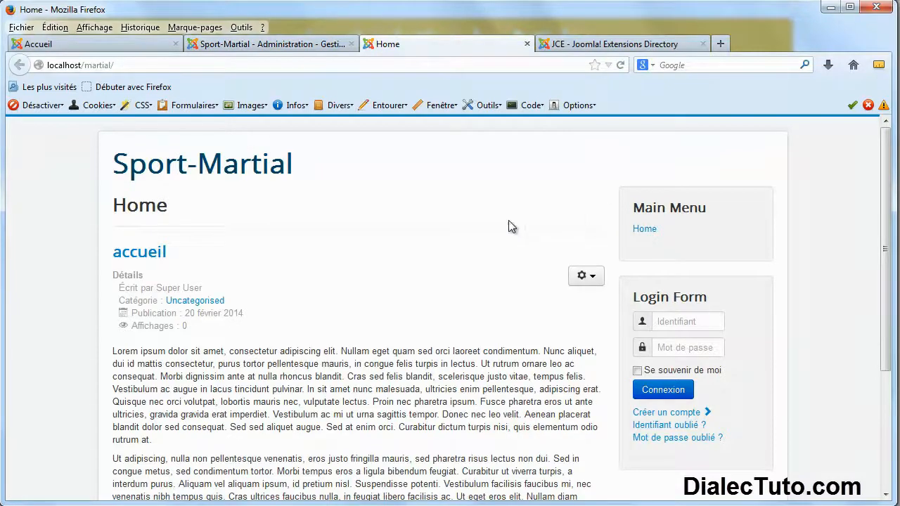
drag(352, 416, 353, 427)
scroll(351, 422, down, 2)
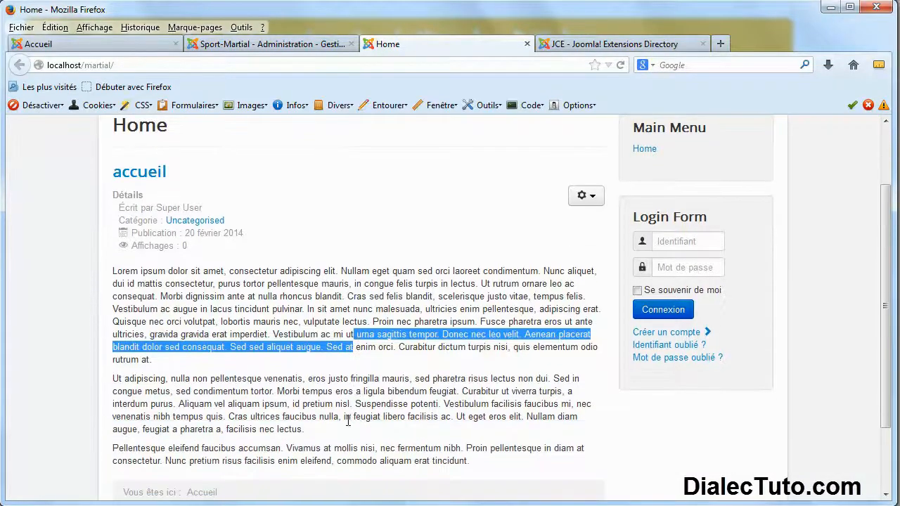
click(312, 45)
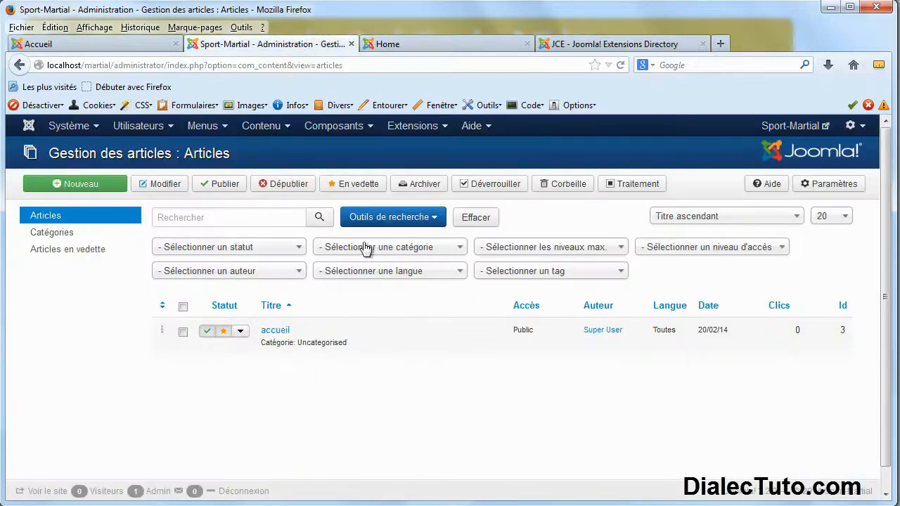
click(435, 46)
click(233, 272)
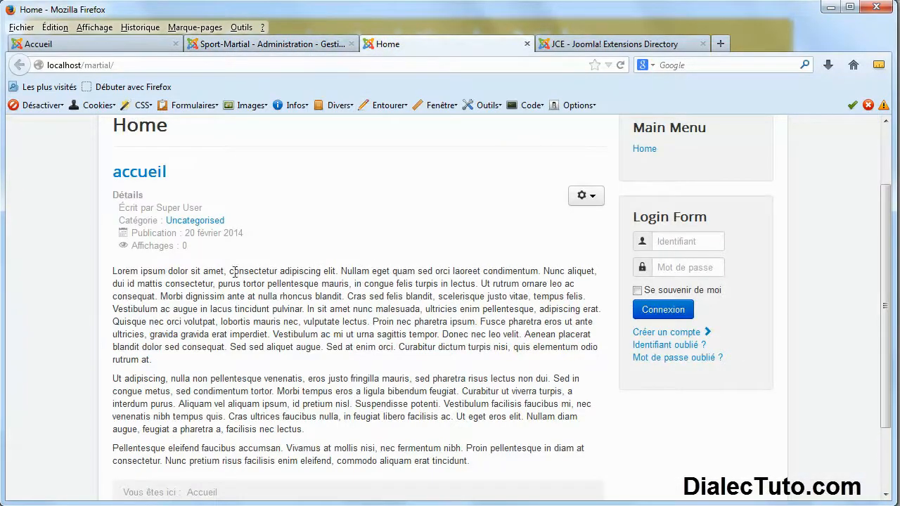
scroll(211, 204, up, 2)
scroll(214, 195, up, 1)
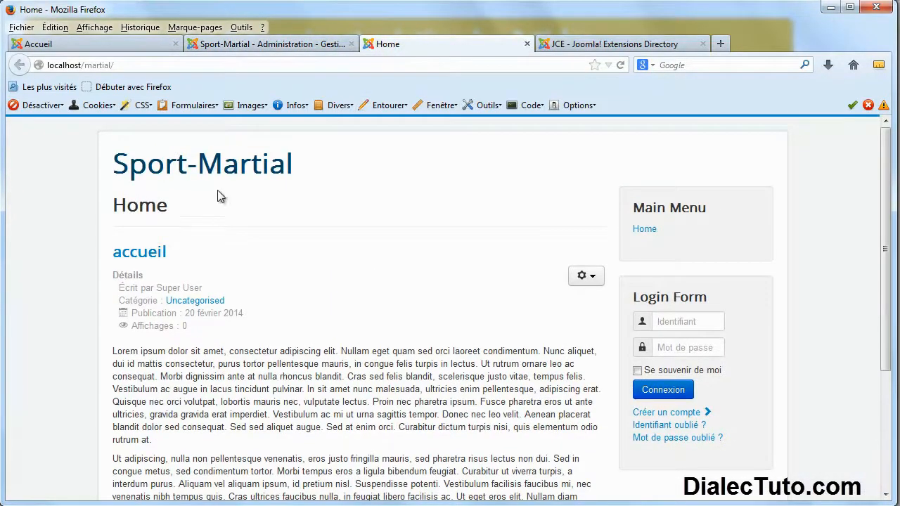
click(284, 45)
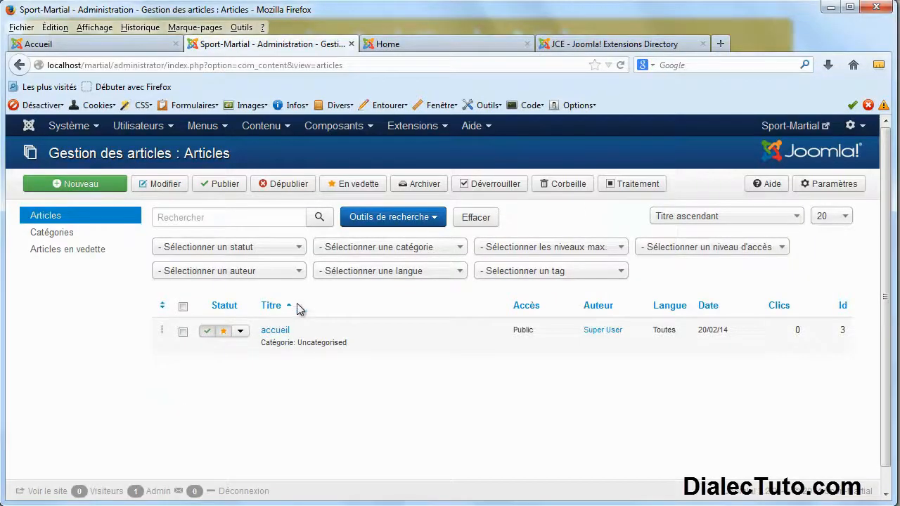
Start a new article from the article manager and title it 'judo'.
click(287, 127)
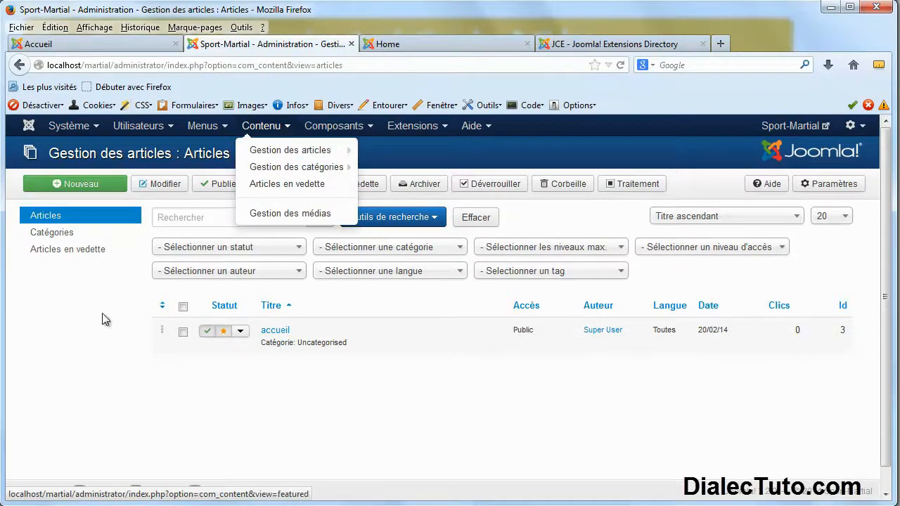
click(64, 149)
drag(55, 153, 239, 160)
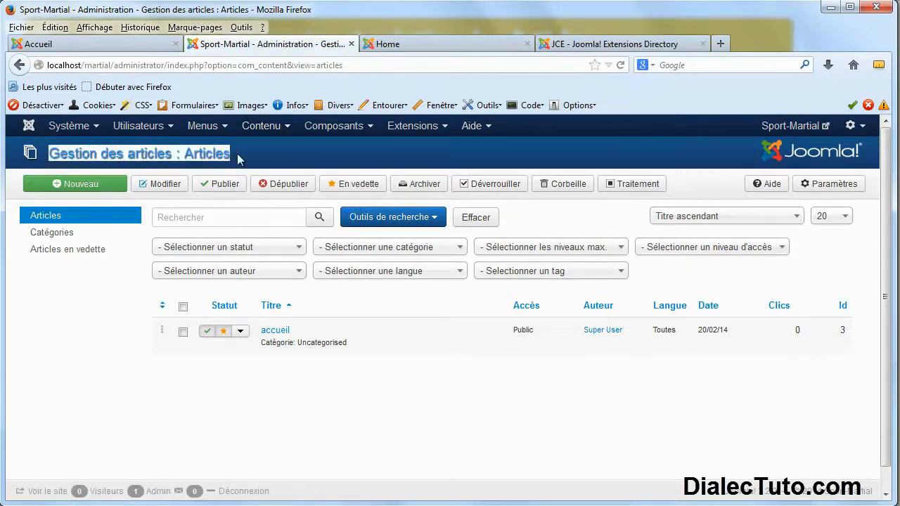
click(274, 166)
click(280, 132)
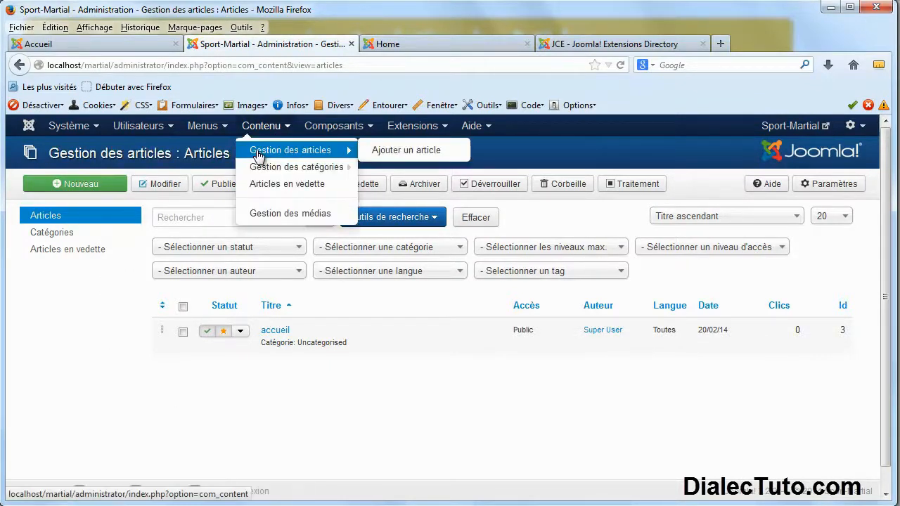
click(75, 187)
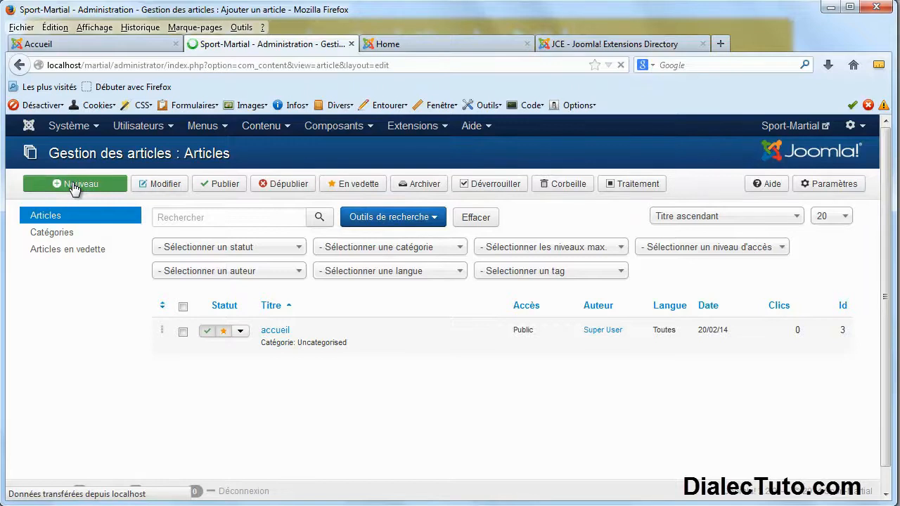
click(94, 222)
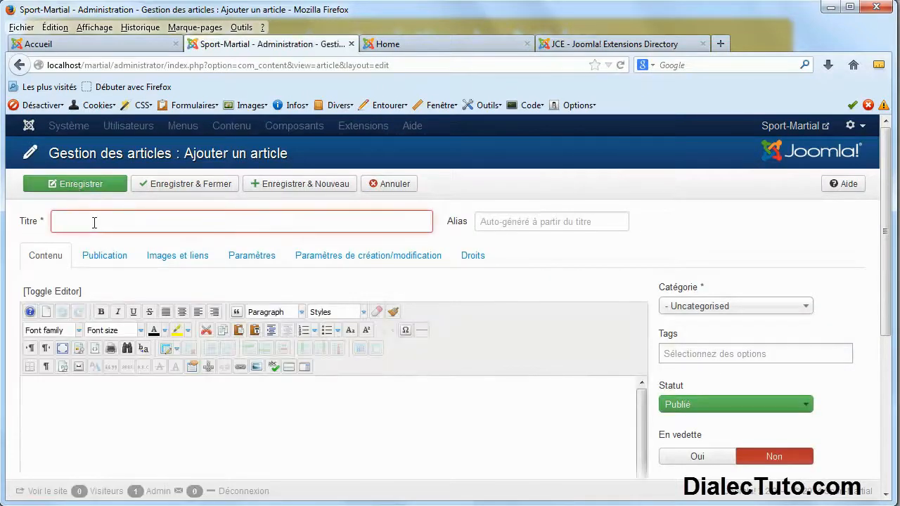
text(judo)
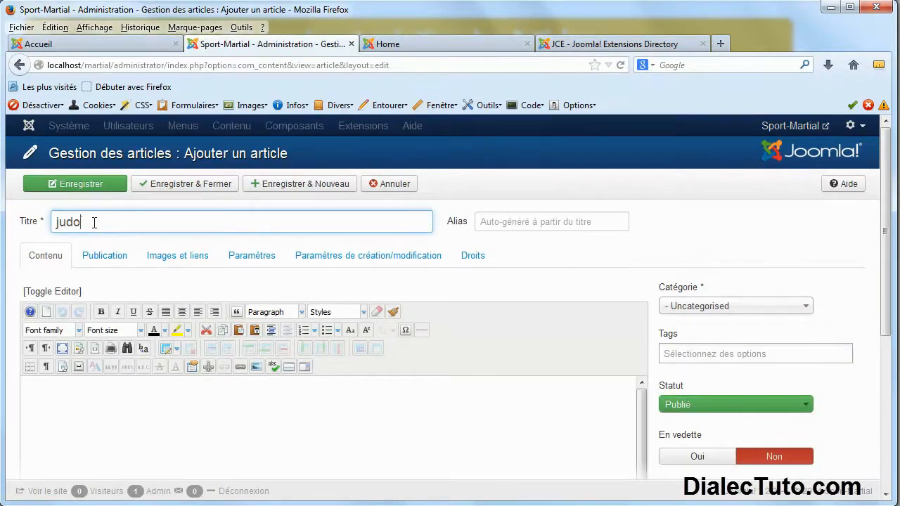
Select the three paragraphs on the live Art-martial > Judo page, then return to the empty body.
click(109, 47)
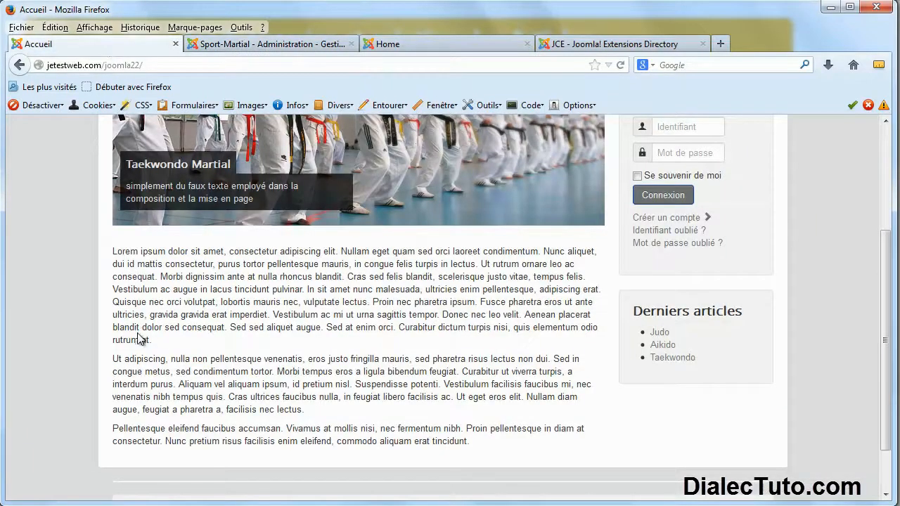
scroll(138, 339, up, 3)
mouse_move(181, 224)
click(186, 245)
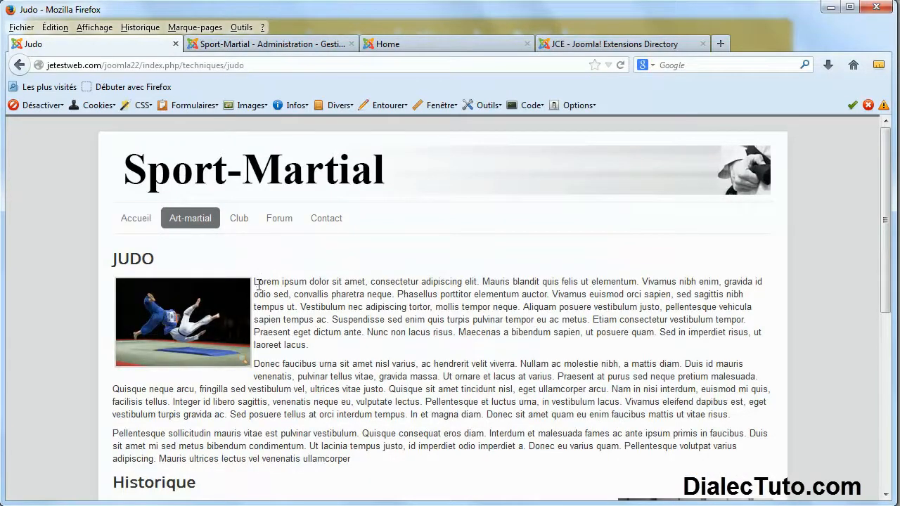
drag(258, 284, 203, 301)
drag(113, 258, 314, 406)
click(316, 442)
drag(151, 261, 114, 261)
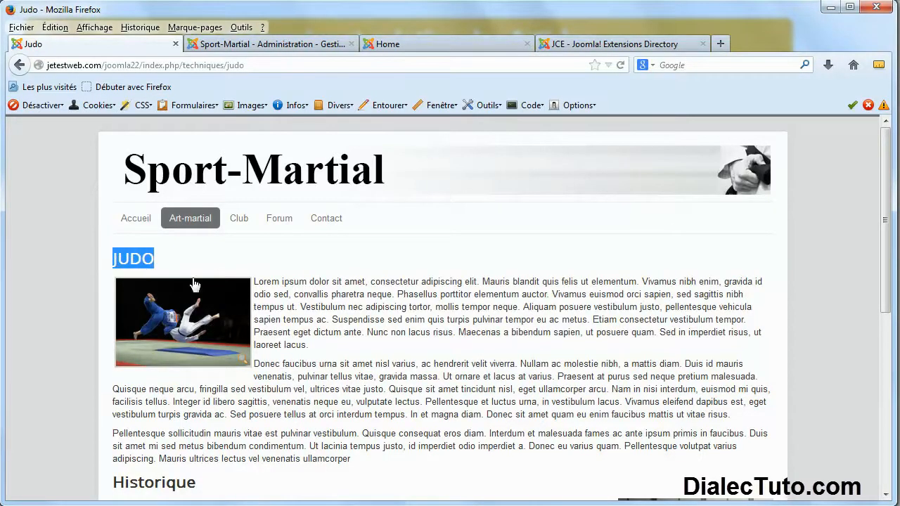
click(291, 327)
drag(256, 279, 360, 467)
key(ctrl+c)
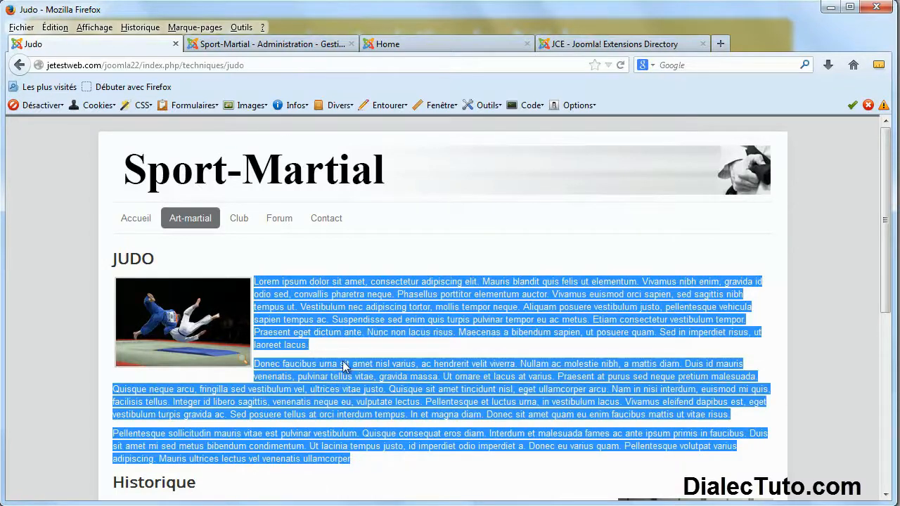
click(296, 44)
click(111, 420)
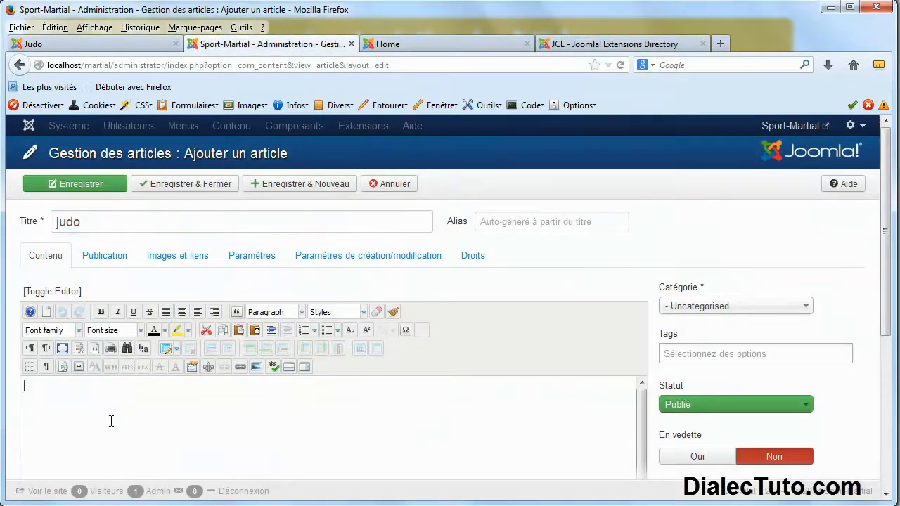
Type 'Judo', paste the paragraphs, add 'Historique' and paste the paragraphs again below it.
text(Judo)
key(ctrl+v)
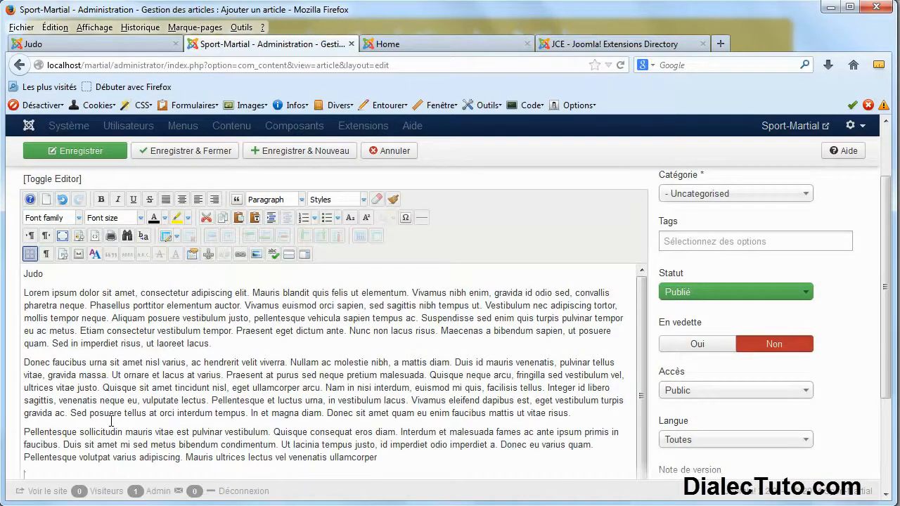
scroll(44, 413, down, 2)
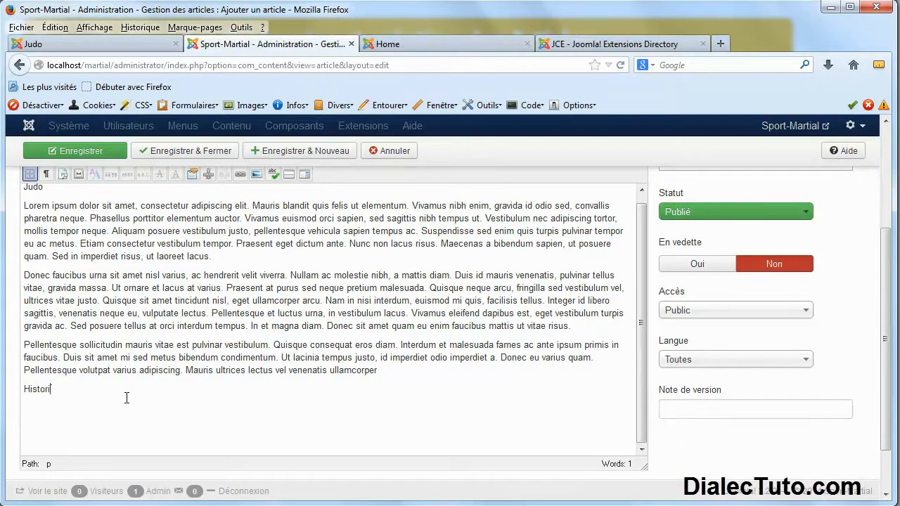
key(Return)
key(ctrl+v)
scroll(166, 367, up, 3)
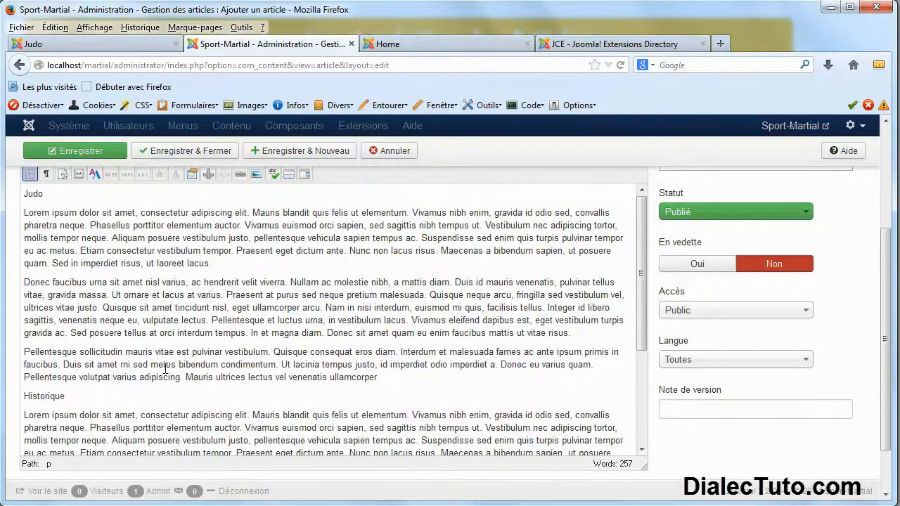
Make the word 'Judo' bold.
double_click(38, 194)
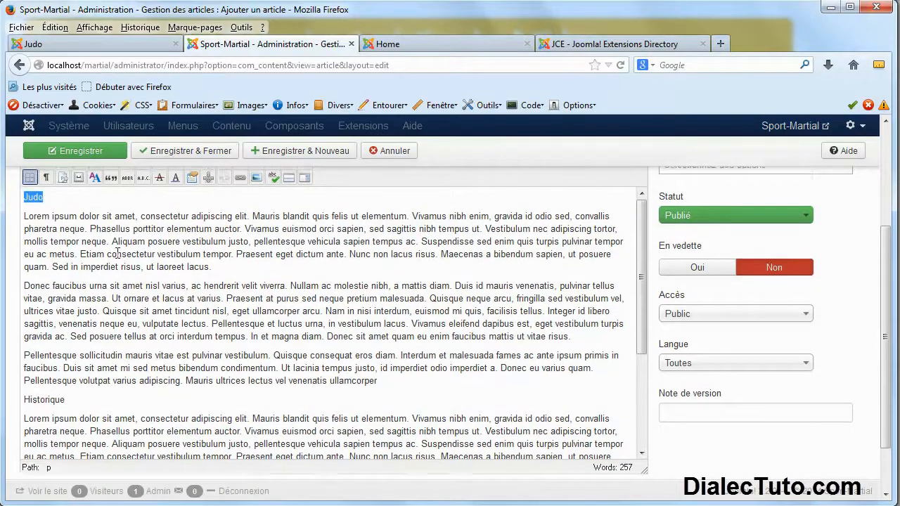
scroll(110, 174, up, 3)
click(103, 312)
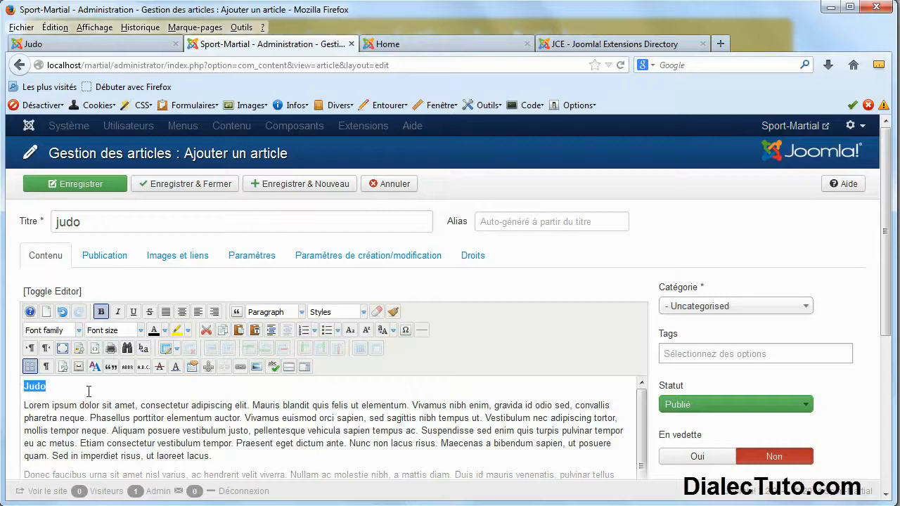
Format the 'Judo' line as Heading 1.
click(302, 313)
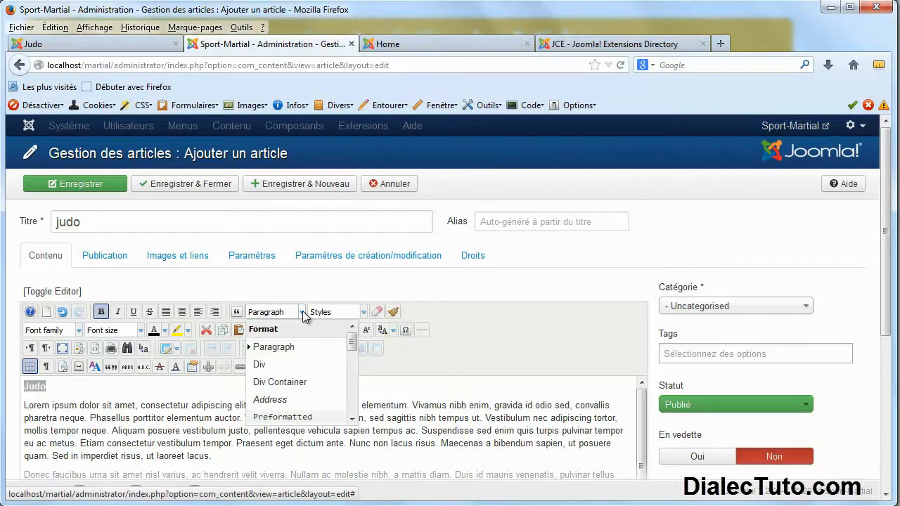
click(364, 314)
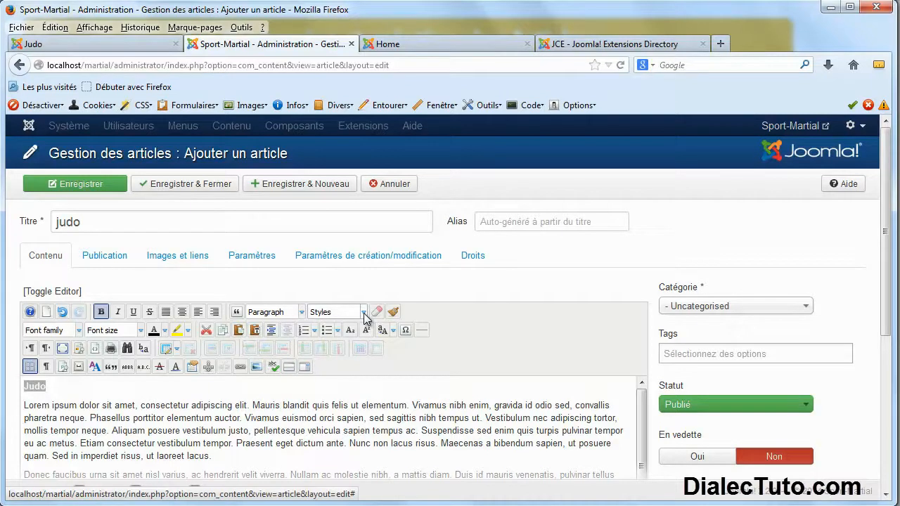
click(365, 313)
drag(479, 342, 504, 328)
click(303, 314)
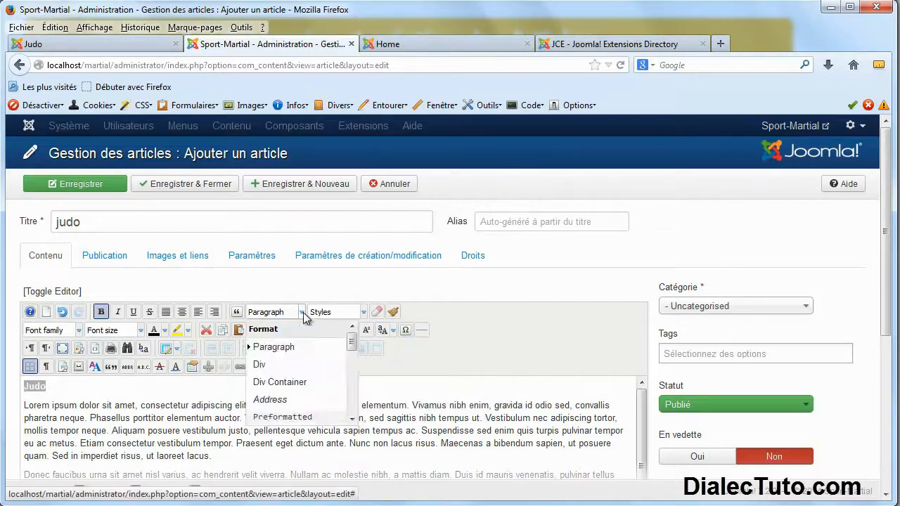
drag(351, 343, 352, 360)
click(256, 380)
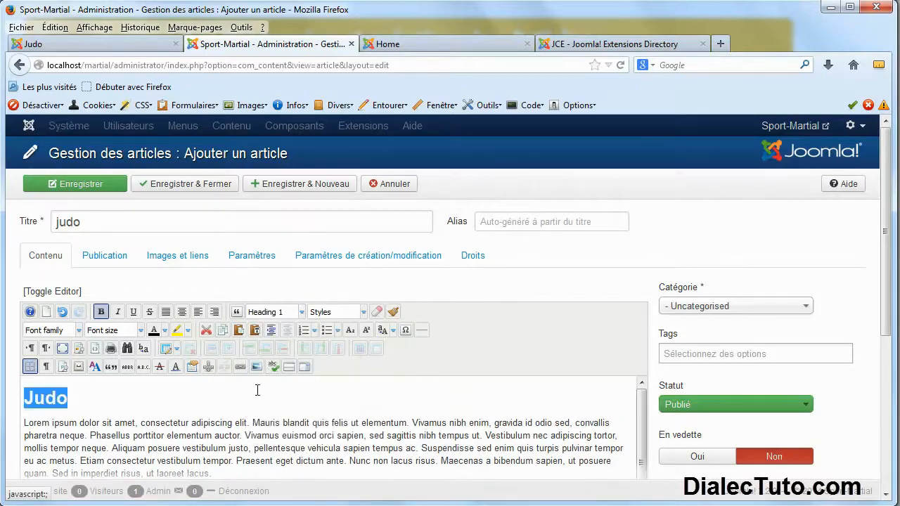
click(198, 434)
scroll(201, 436, down, 3)
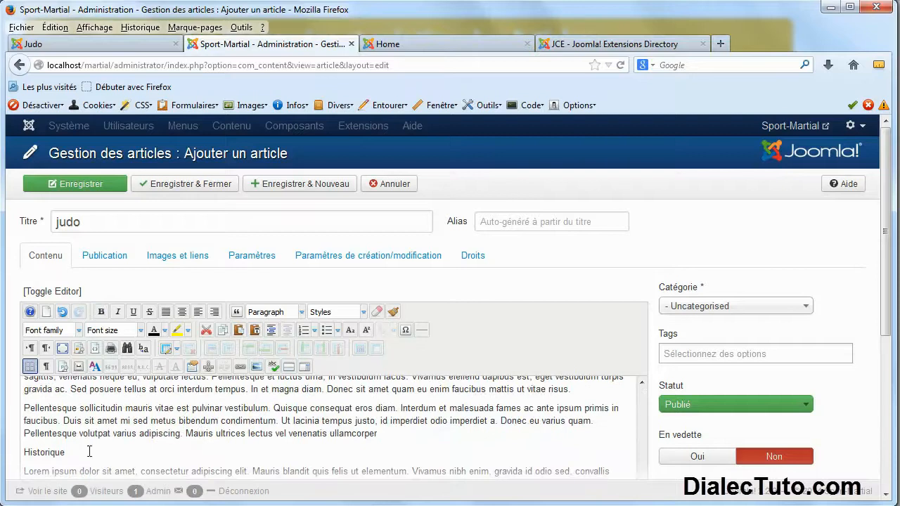
Format 'Historique' as Heading 1 and check the live Judo page.
drag(70, 456, 22, 456)
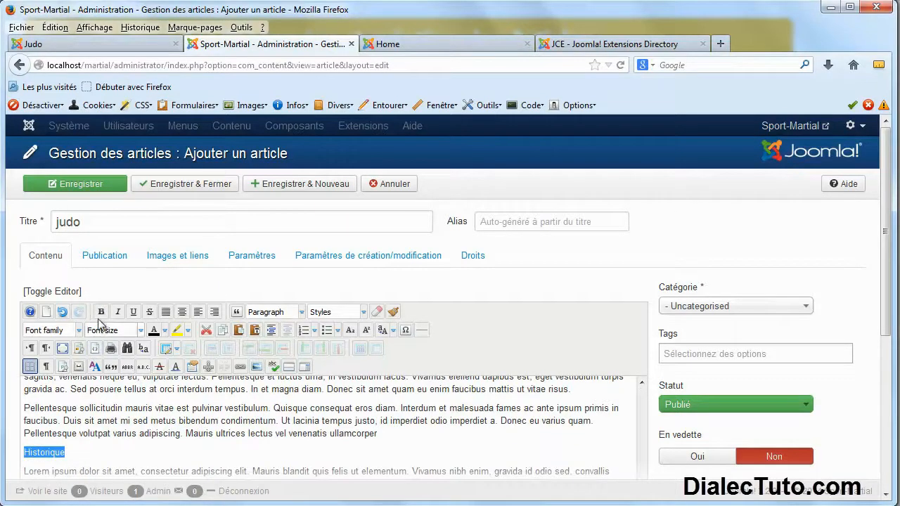
click(302, 312)
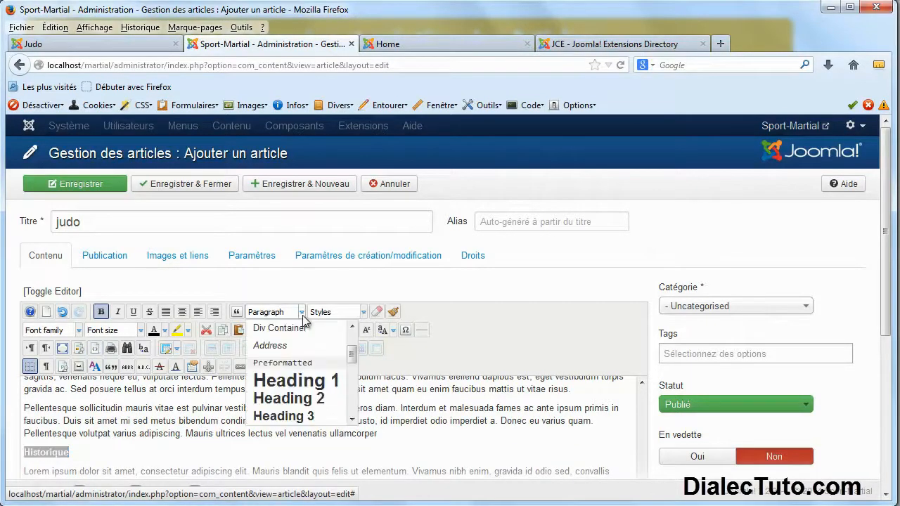
click(288, 379)
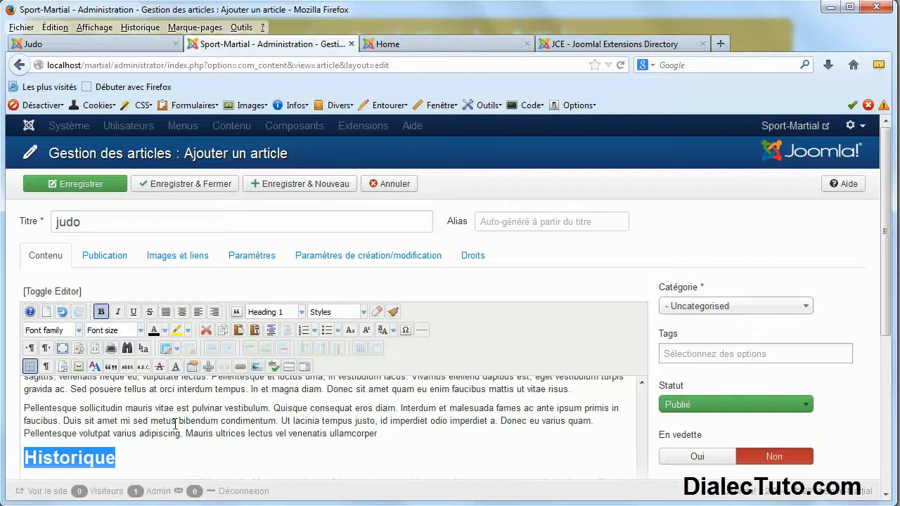
click(175, 420)
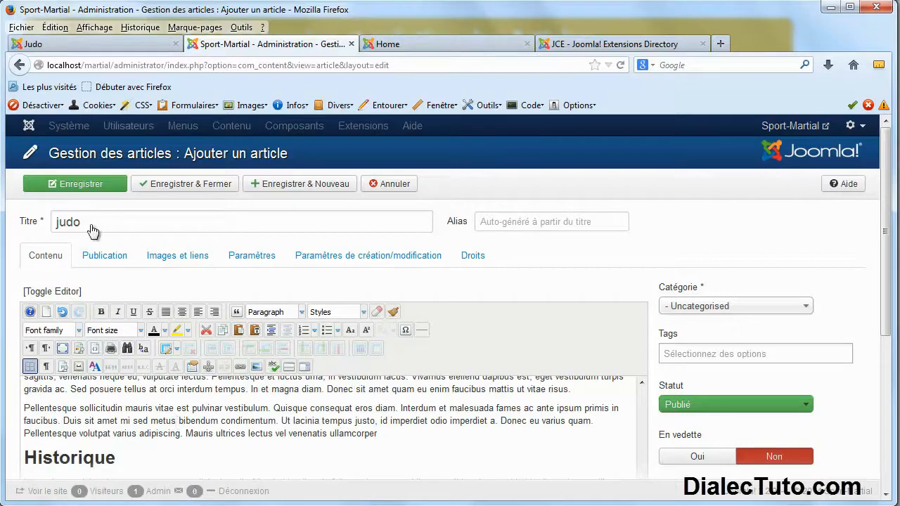
click(112, 44)
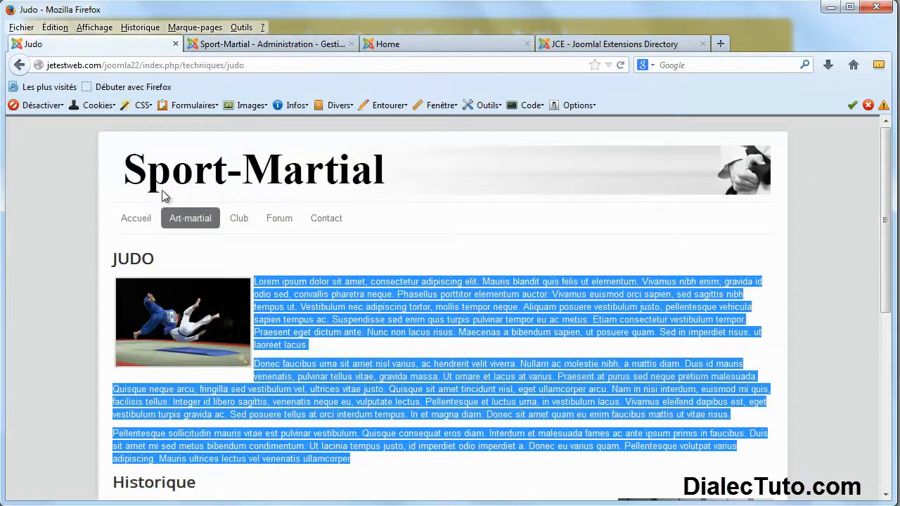
click(284, 323)
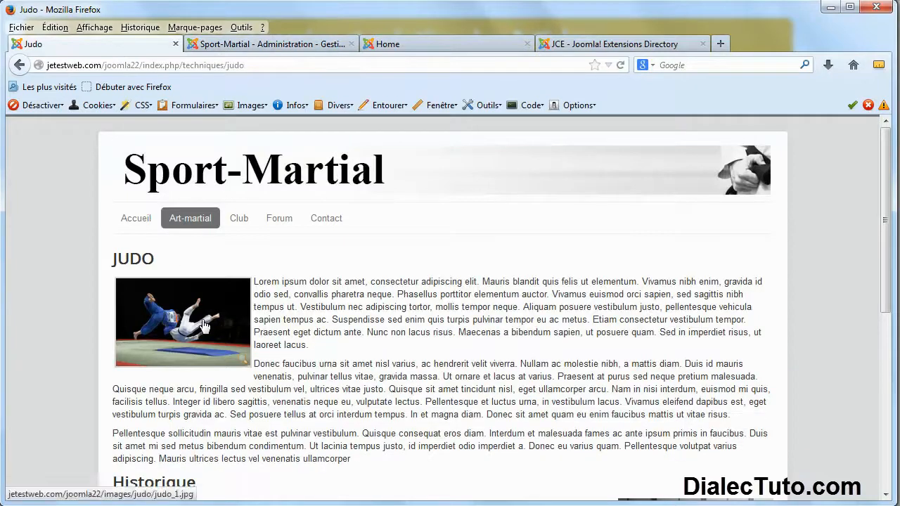
click(254, 45)
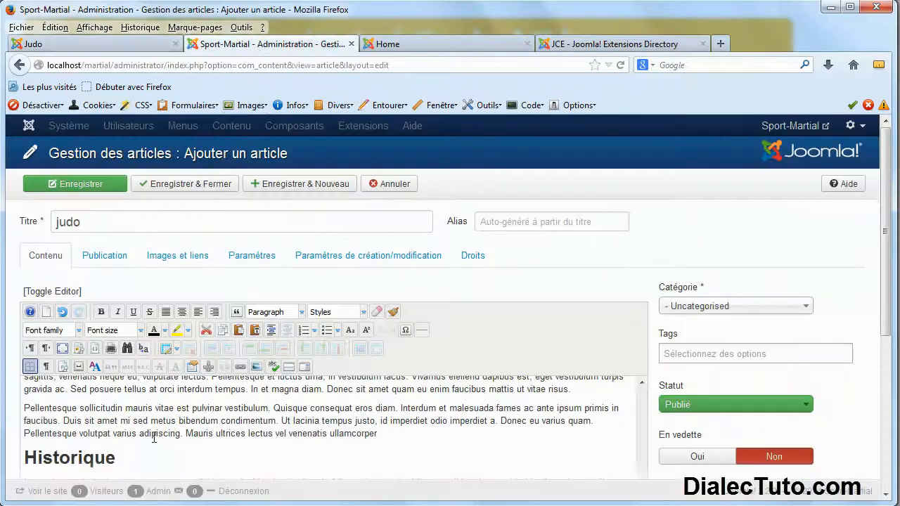
In the image dialog's Upload window, add judo_1.jpg from _Joomla Sport-martial/img_martial.
scroll(154, 437, up, 5)
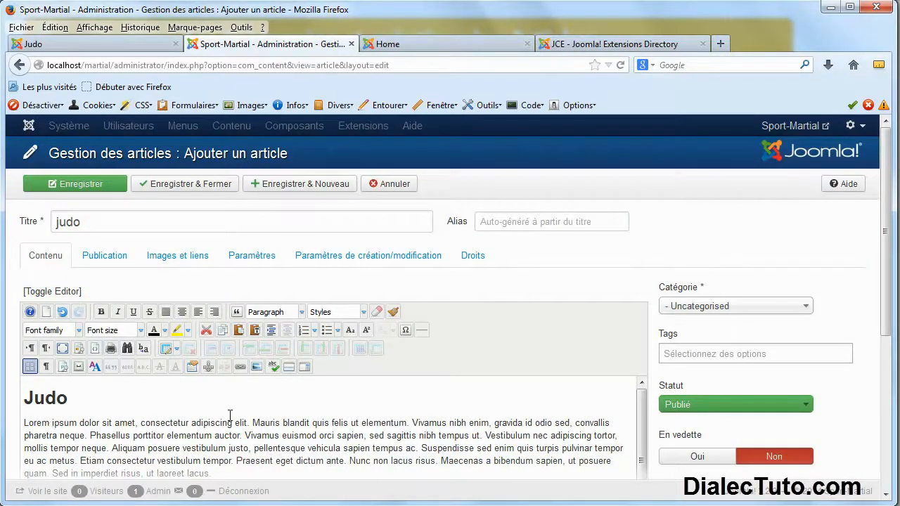
click(256, 367)
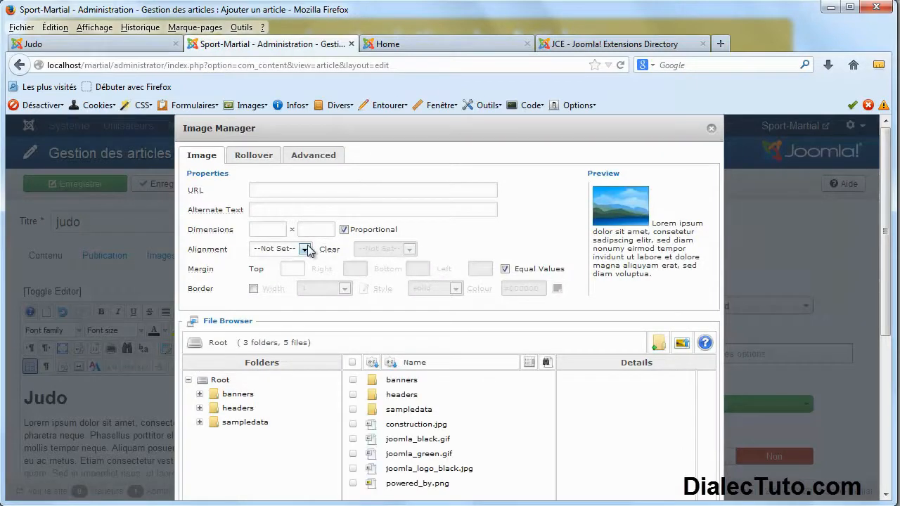
click(681, 345)
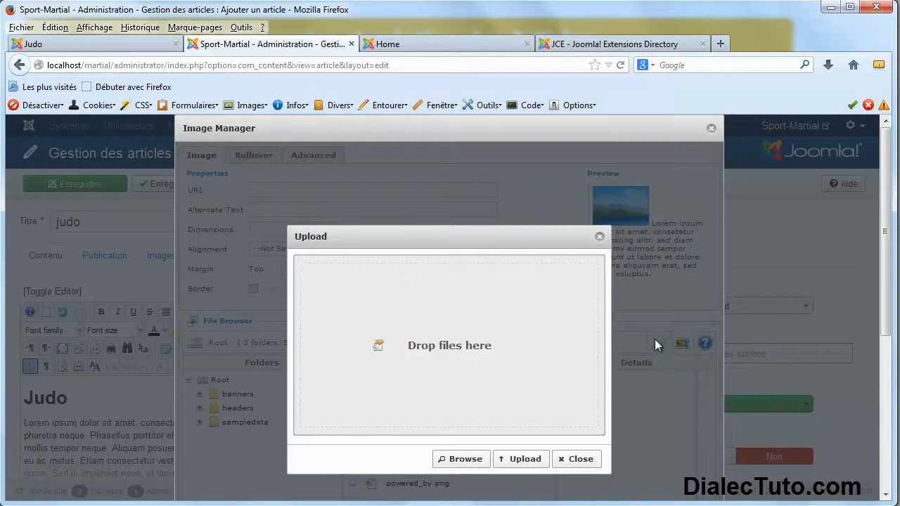
click(463, 462)
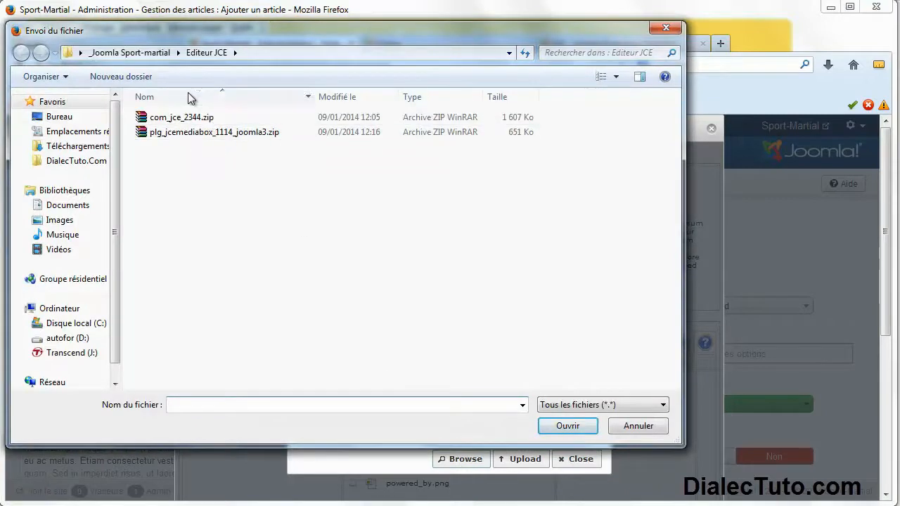
click(130, 52)
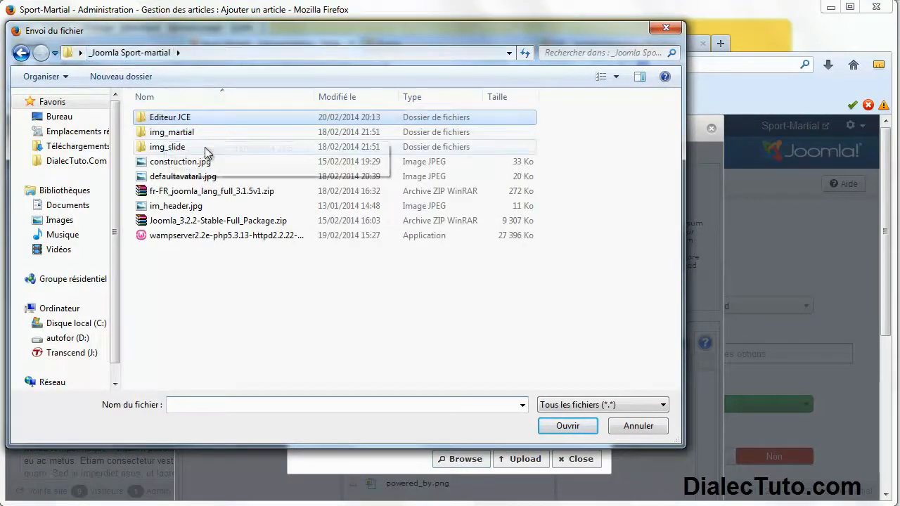
drag(228, 33, 294, 56)
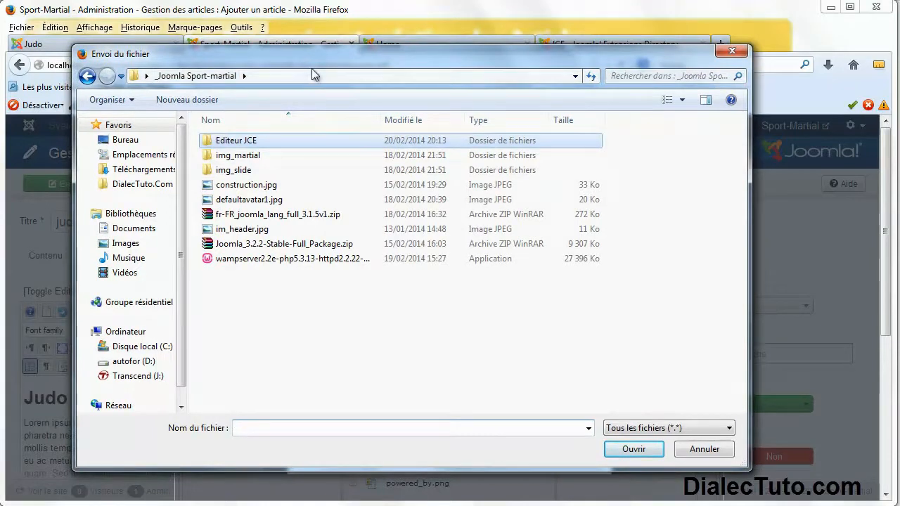
double_click(240, 157)
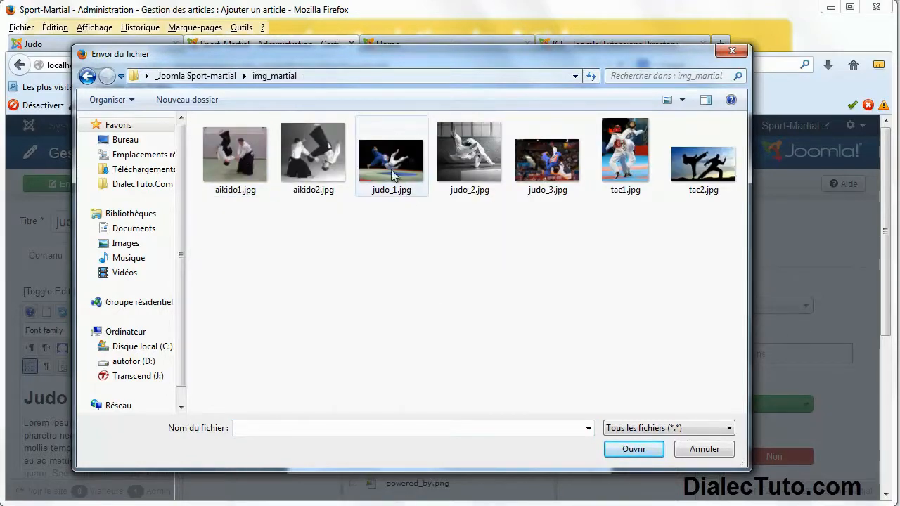
click(374, 197)
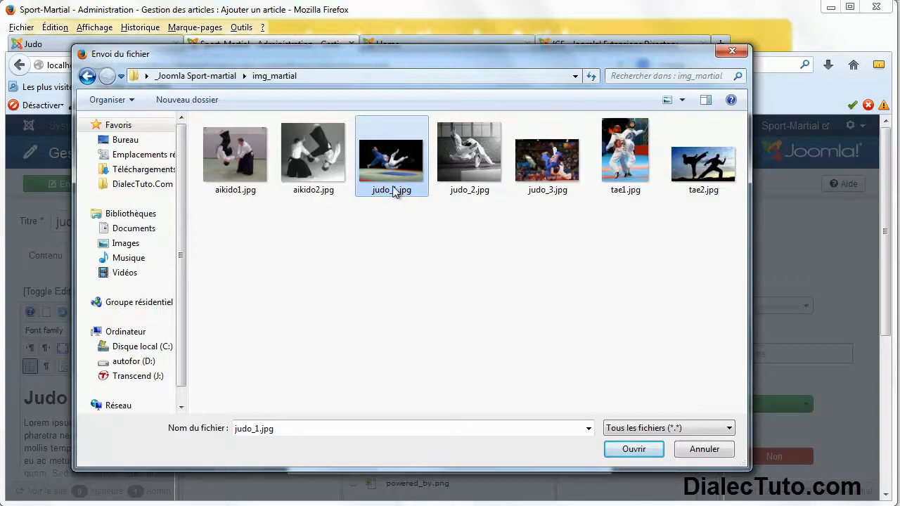
click(633, 449)
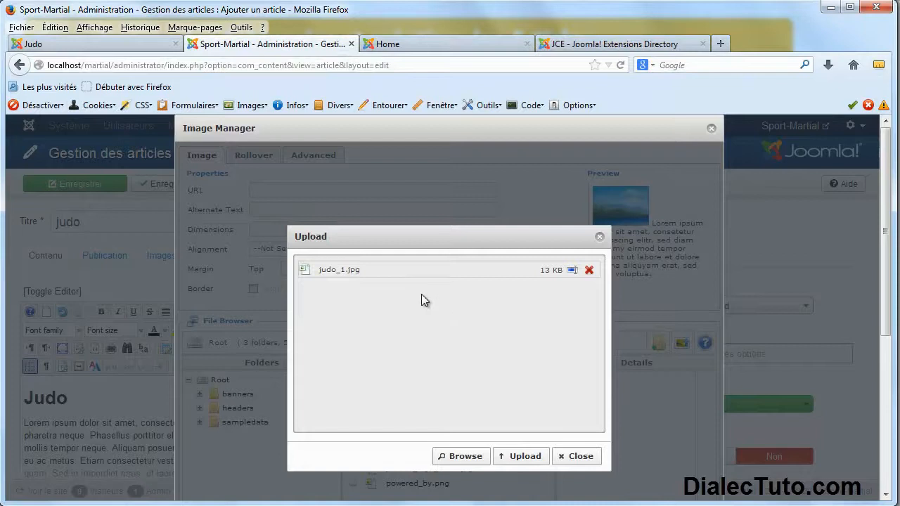
Upload and select judo_1.jpg, give it alt text 'image entrainemant judo', and untick Keep Proportions.
click(527, 458)
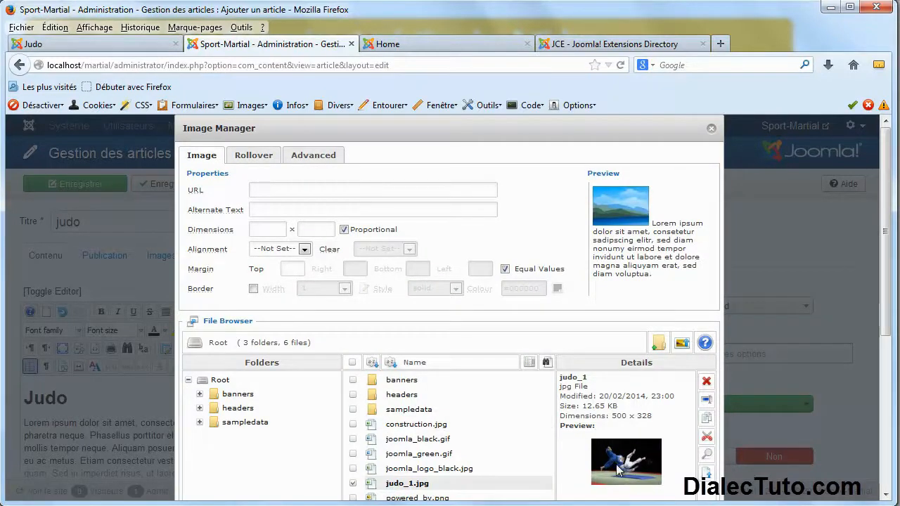
click(490, 484)
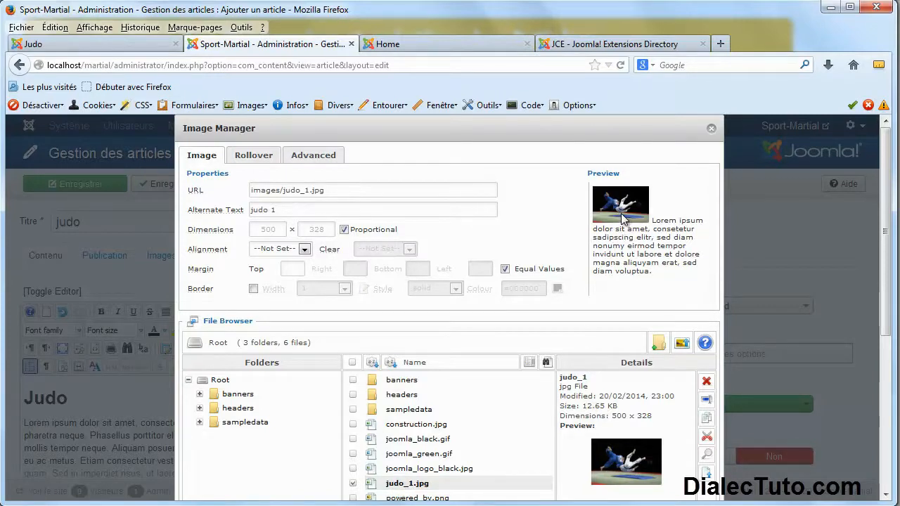
mouse_move(203, 213)
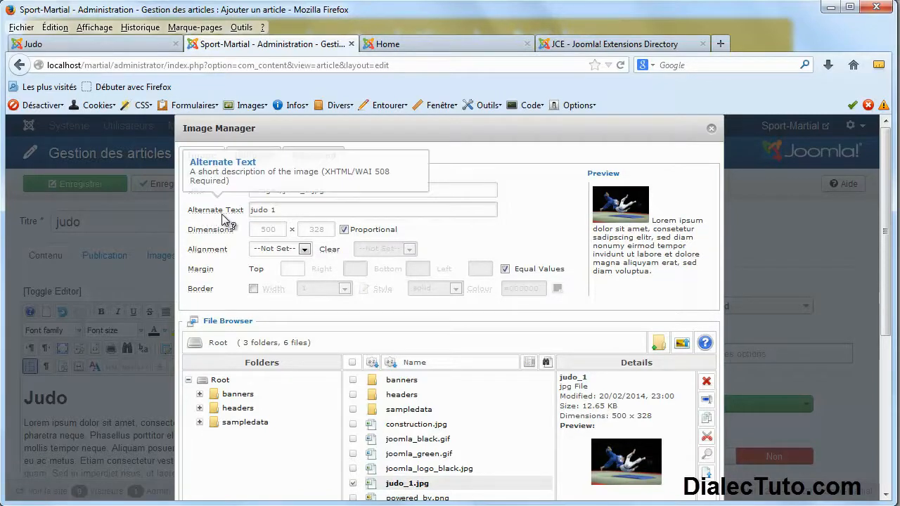
drag(293, 208, 237, 206)
click(305, 210)
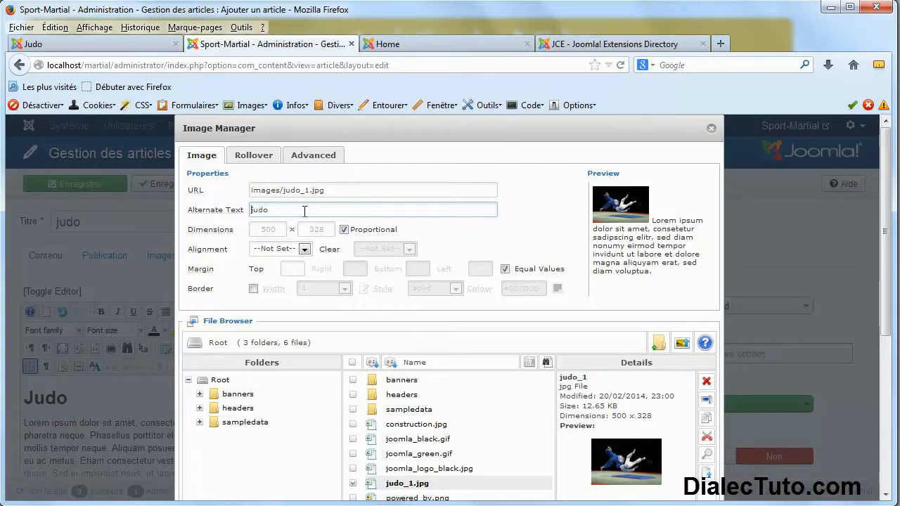
text(image entraine)
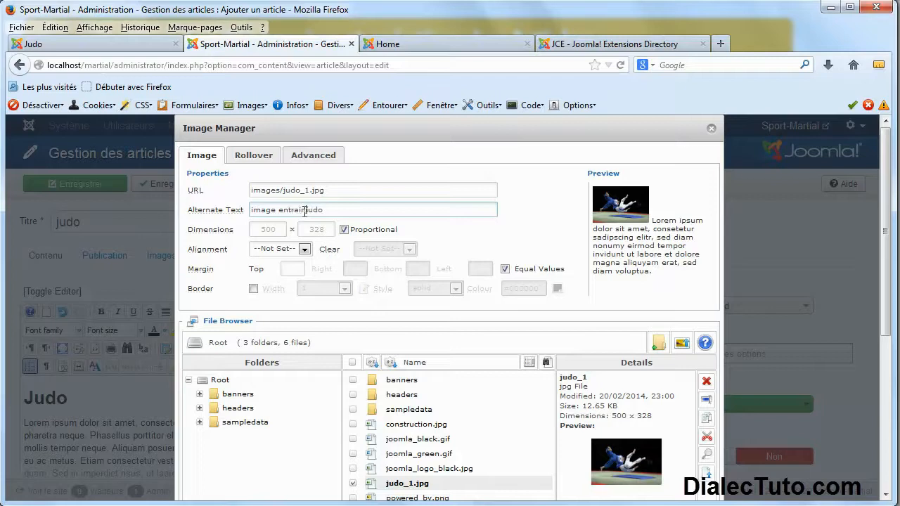
text(mant)
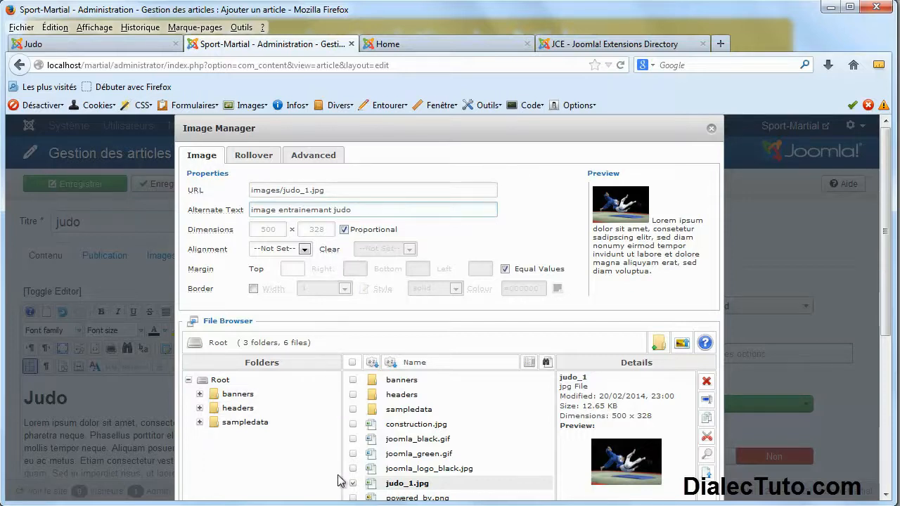
click(344, 230)
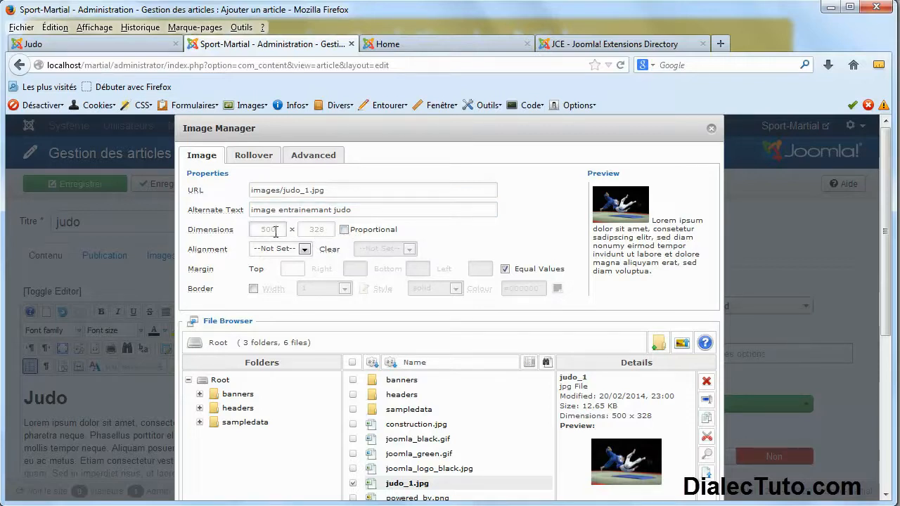
mouse_move(211, 256)
Set the judo_1 image alignment to Left.
click(304, 249)
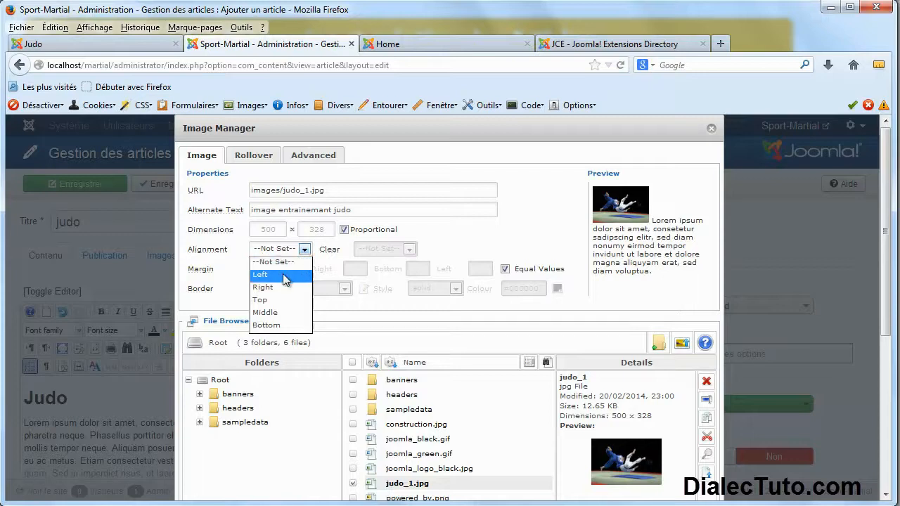
click(285, 275)
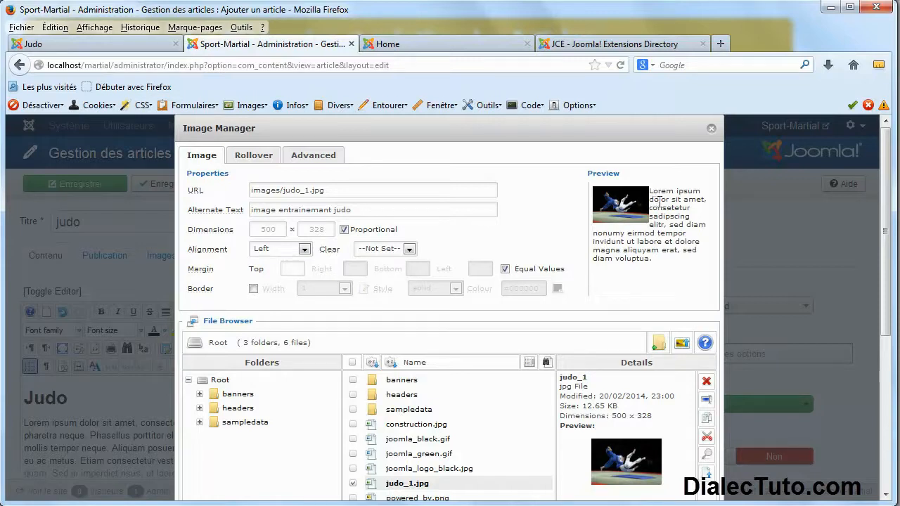
drag(651, 192, 652, 200)
click(660, 205)
Give the image an equal margin of 3 on all four sides.
mouse_move(206, 274)
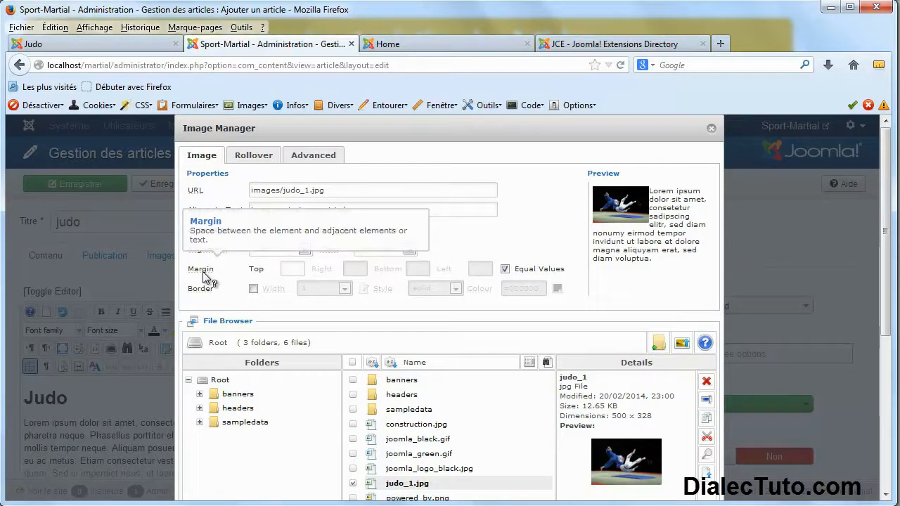
click(527, 273)
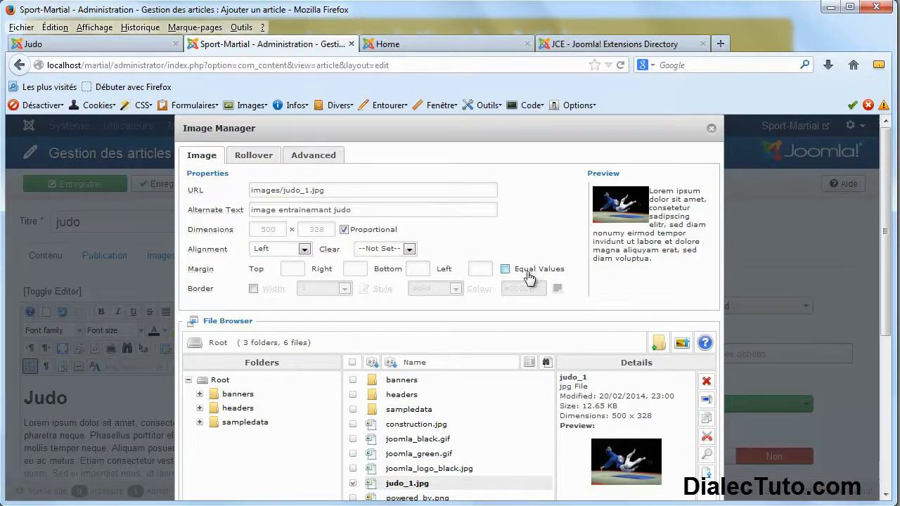
click(527, 272)
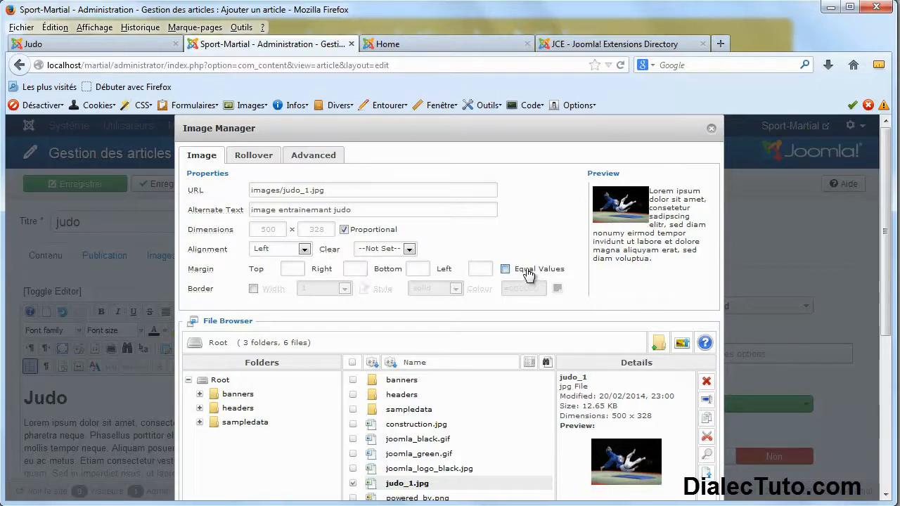
click(297, 267)
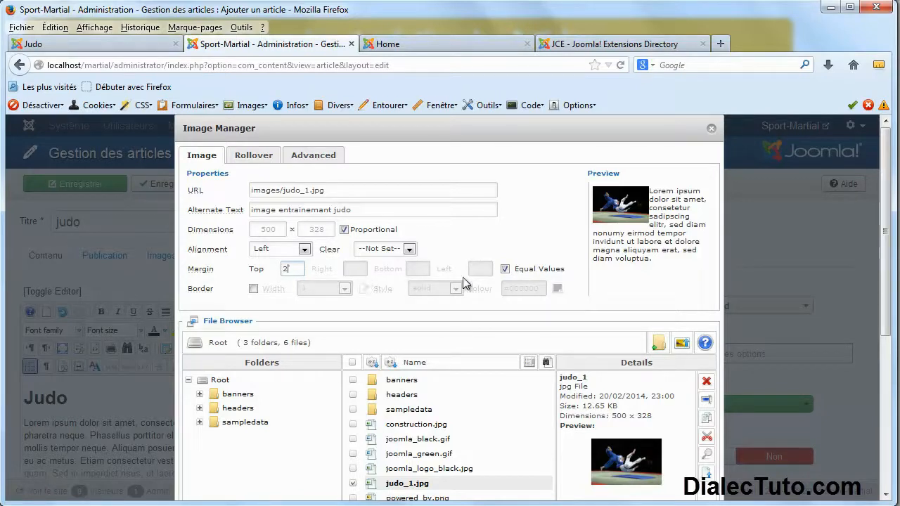
click(301, 190)
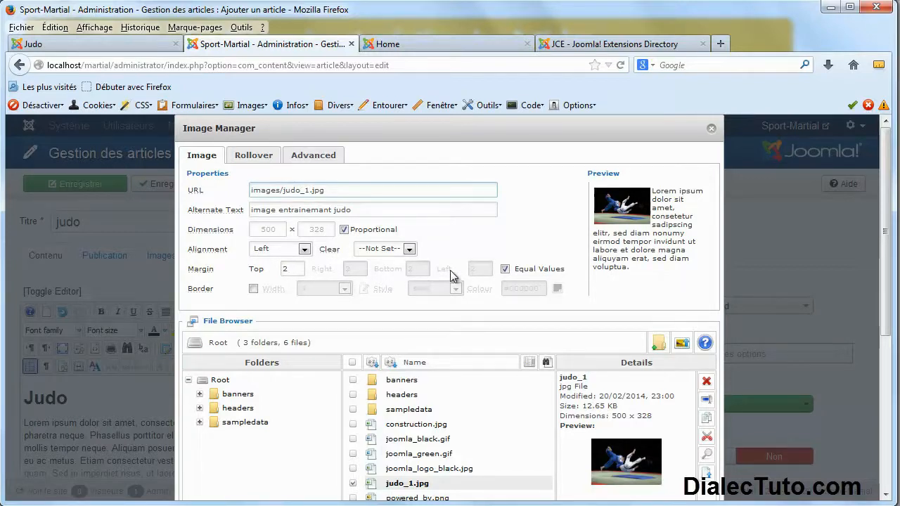
click(506, 270)
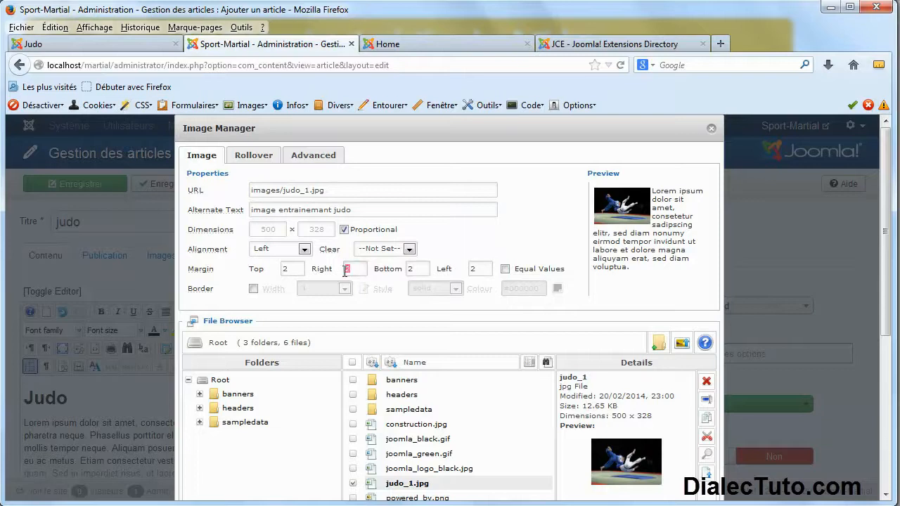
key(Tab)
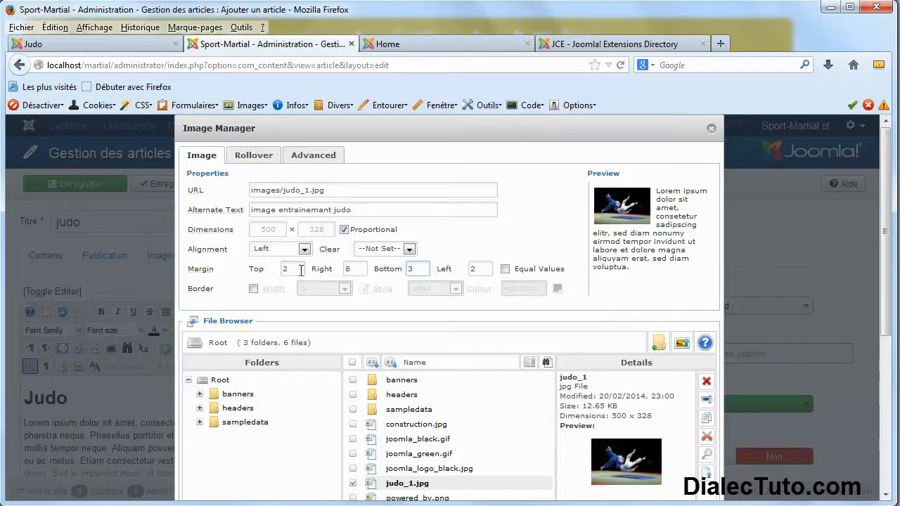
click(505, 269)
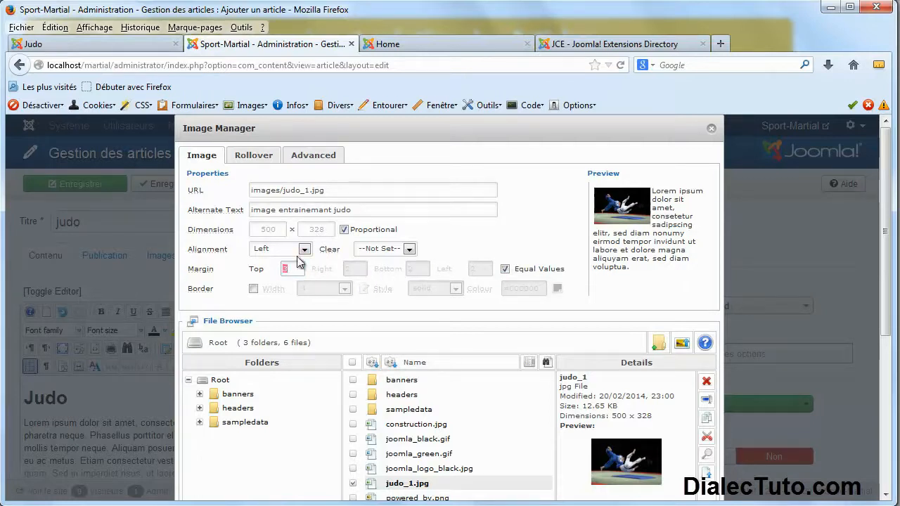
click(343, 190)
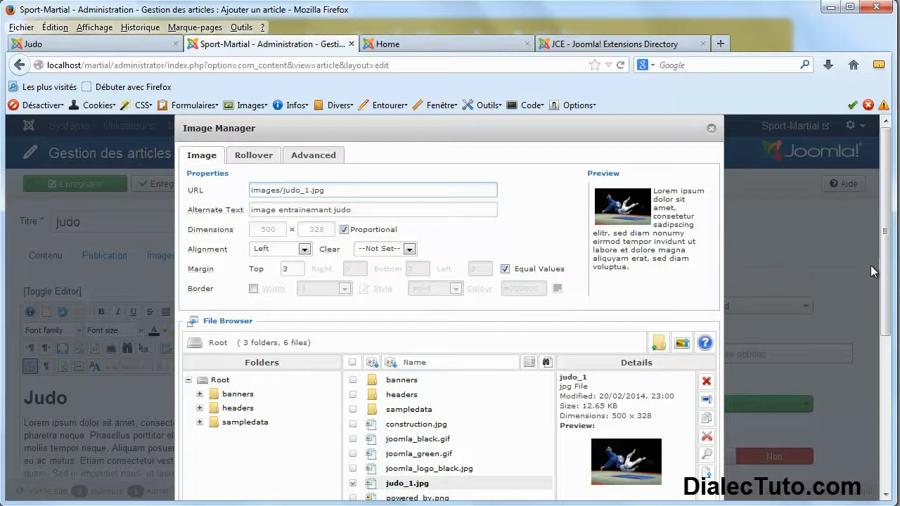
drag(885, 271, 883, 350)
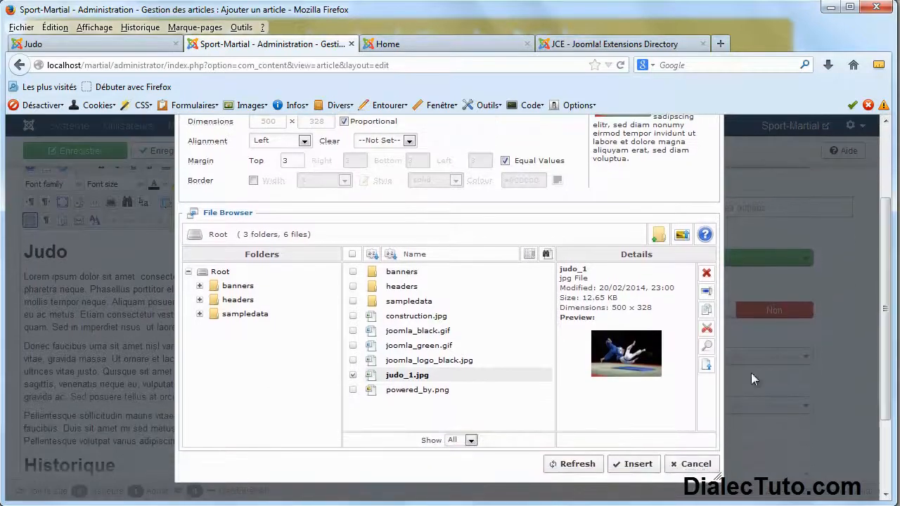
Insert judo_1.jpg beside the opening Judo paragraph and shrink it to about 247 x 162.
click(631, 467)
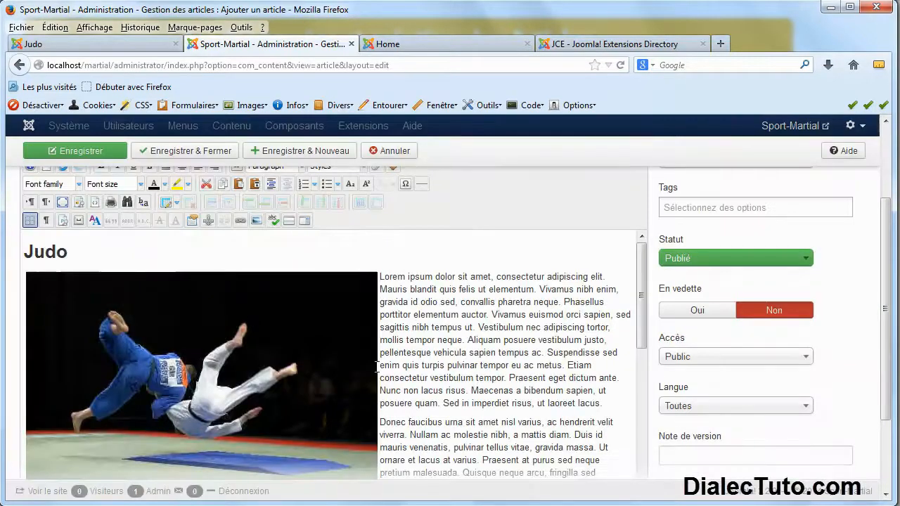
scroll(407, 359, down, 2)
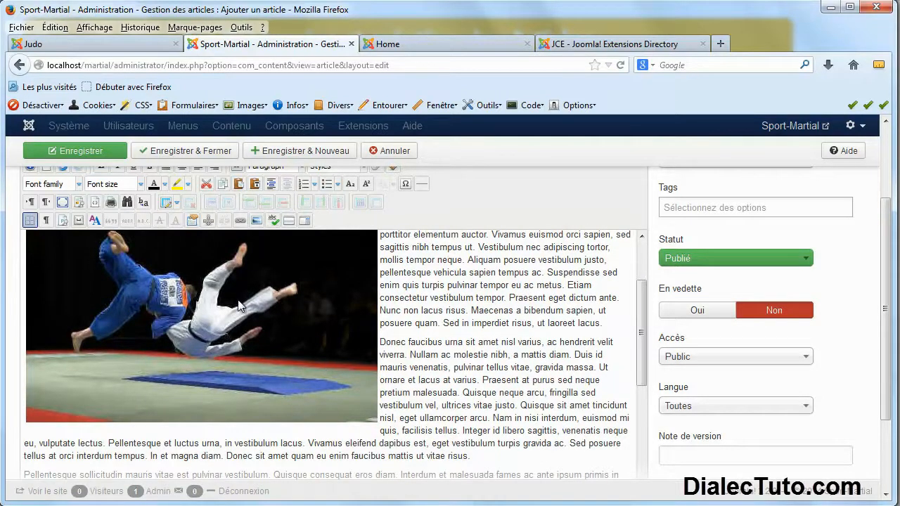
click(224, 288)
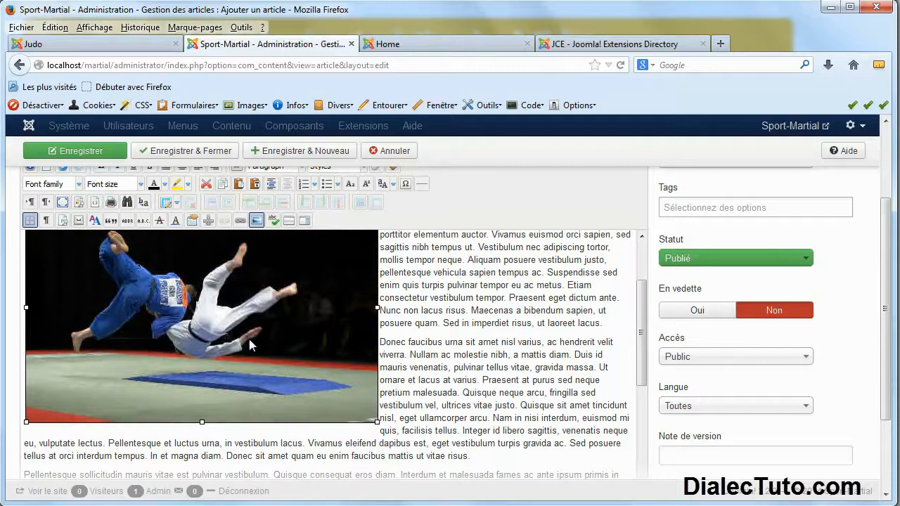
drag(376, 421, 211, 310)
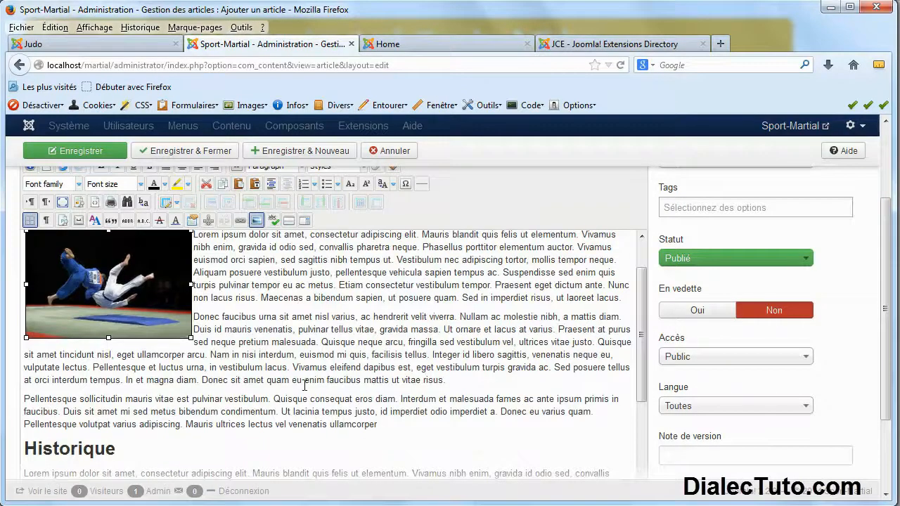
scroll(117, 348, up, 1)
drag(189, 380, 184, 375)
click(273, 374)
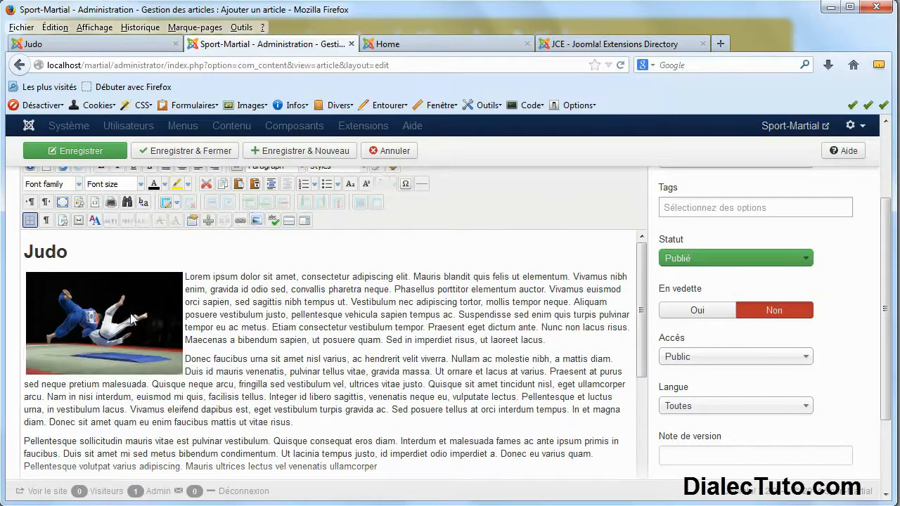
scroll(130, 319, down, 10)
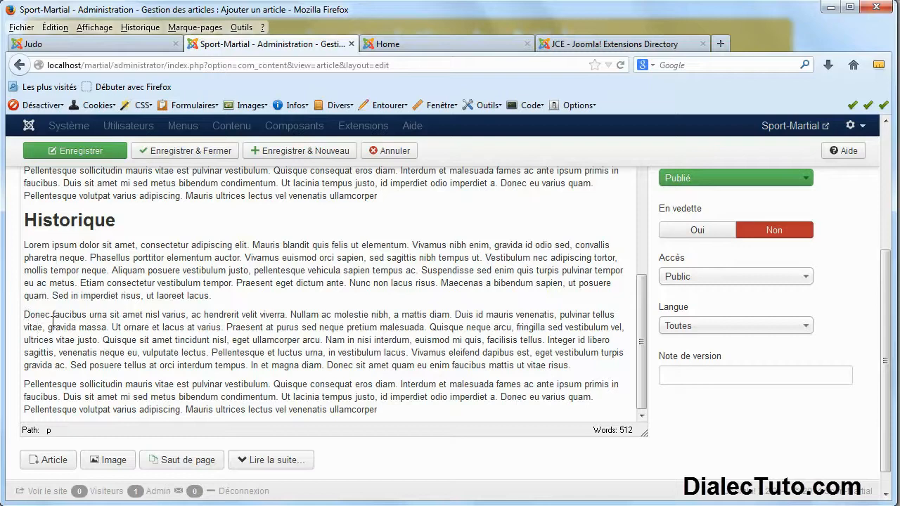
scroll(174, 353, up, 10)
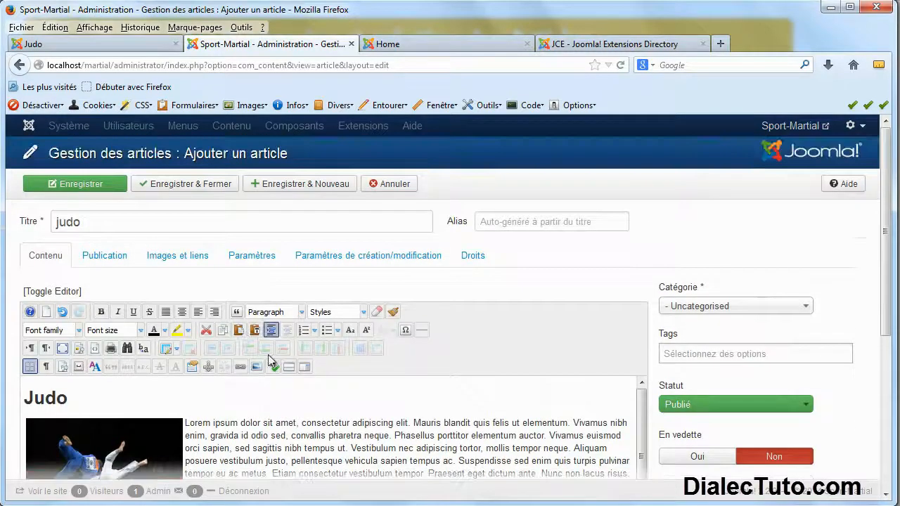
click(257, 366)
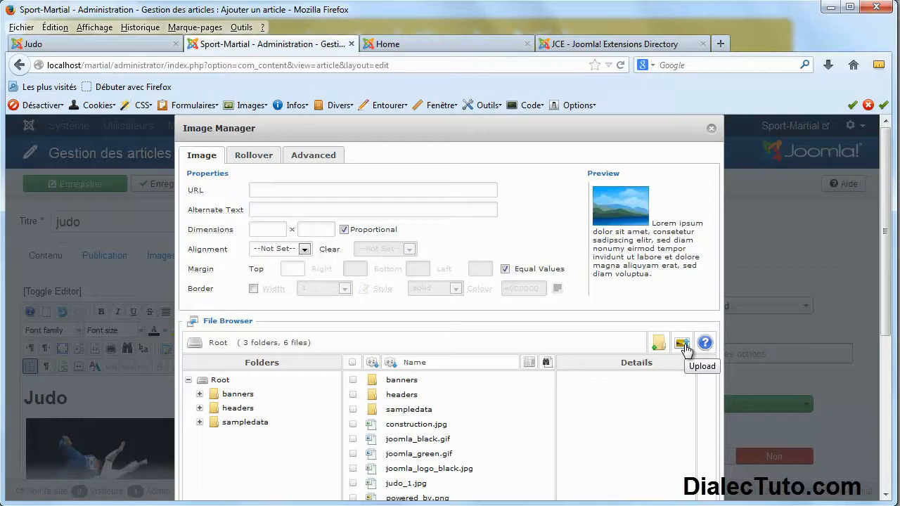
Pick judo_2.jpg from the img_martial folder, queue it, and upload it to the image library.
click(684, 346)
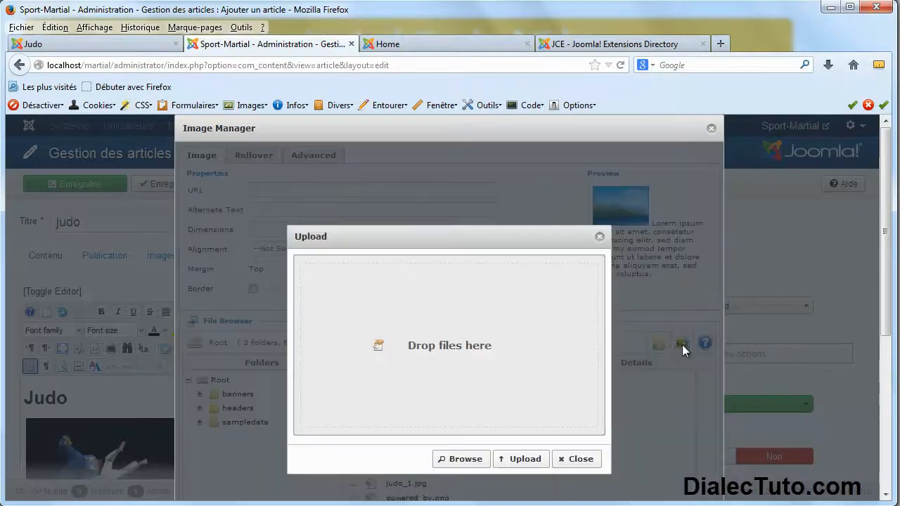
click(461, 463)
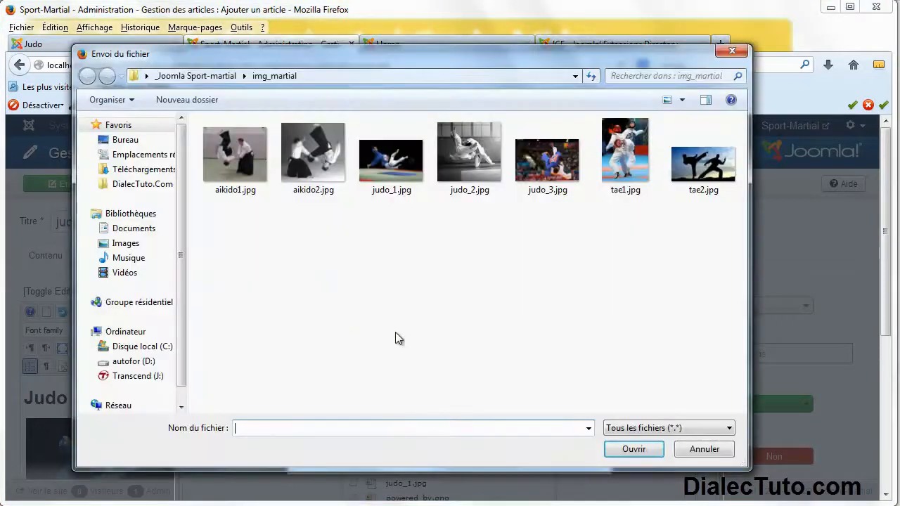
click(461, 166)
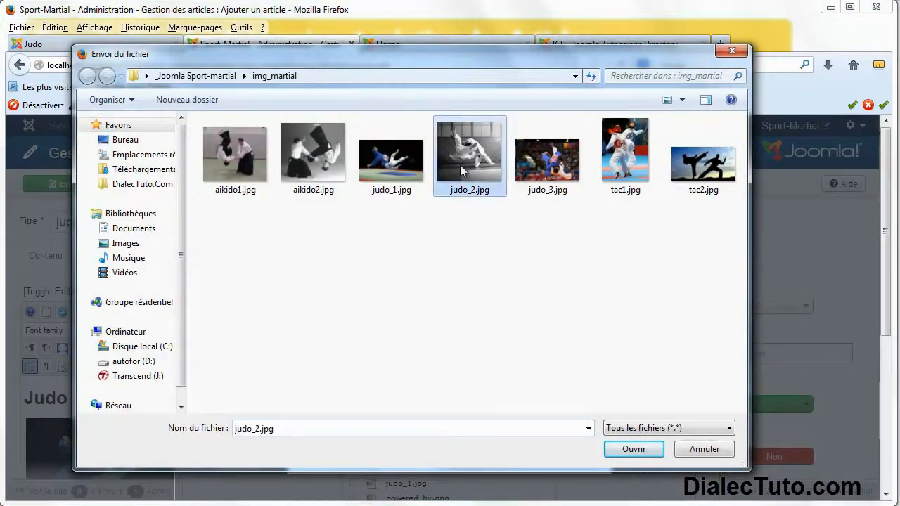
click(632, 449)
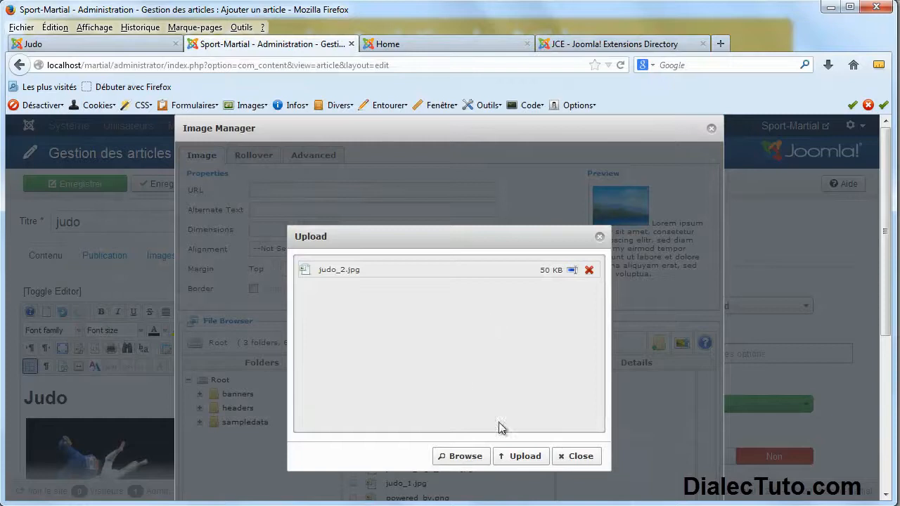
click(526, 457)
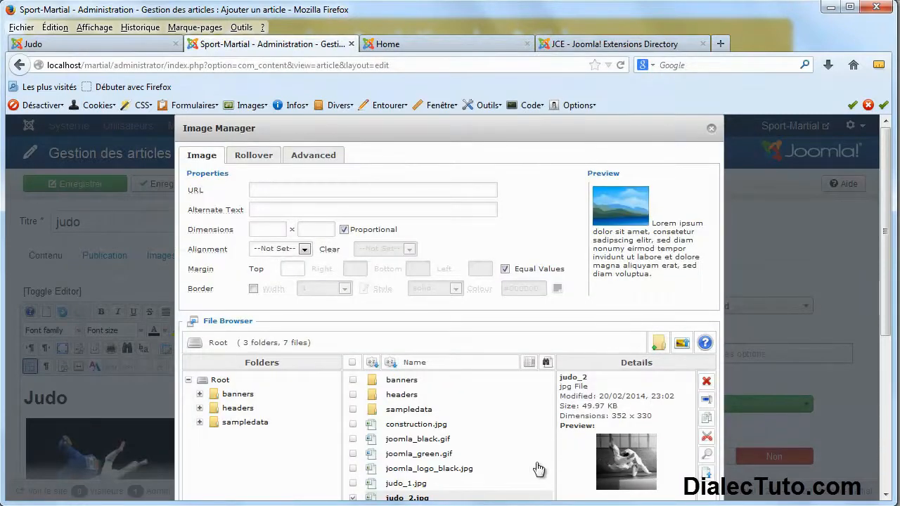
Select judo_2.jpg with alt text 'judo historique', Right alignment and an equal margin of 2.
scroll(884, 306, down, 3)
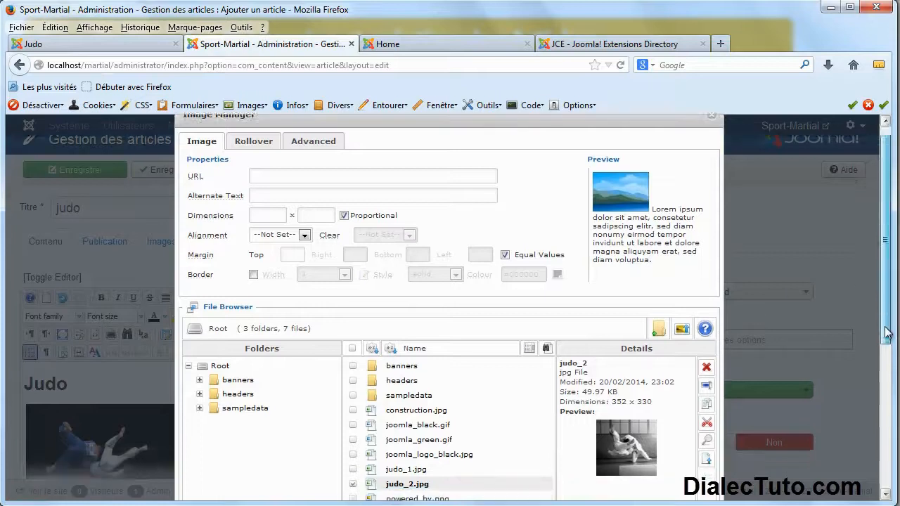
click(413, 458)
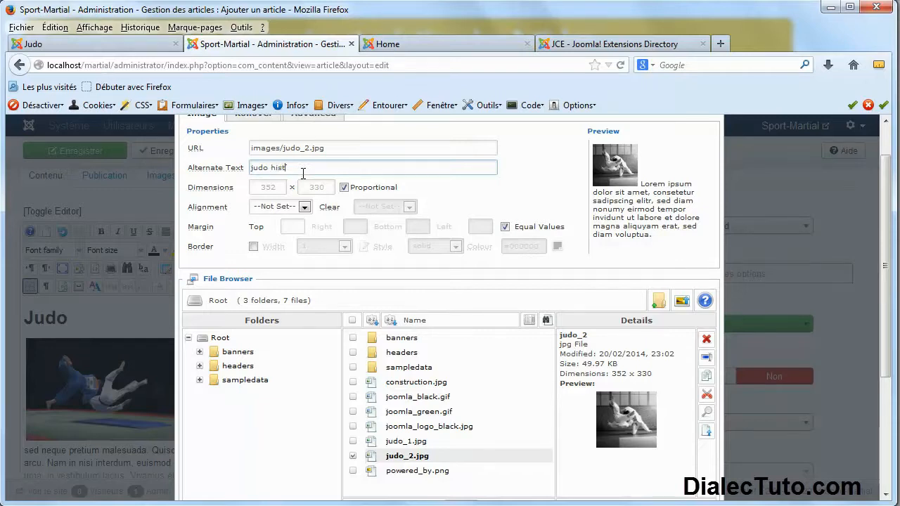
text(ique)
scroll(277, 225, up, 1)
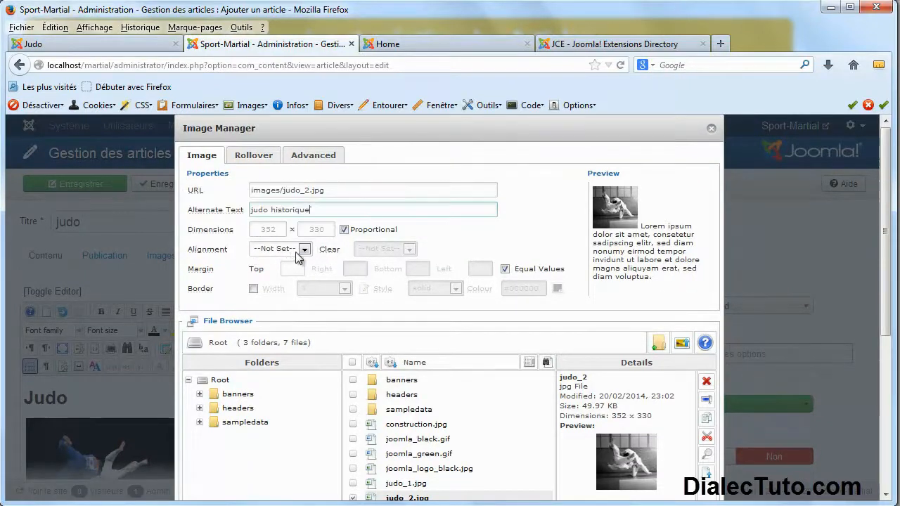
click(305, 249)
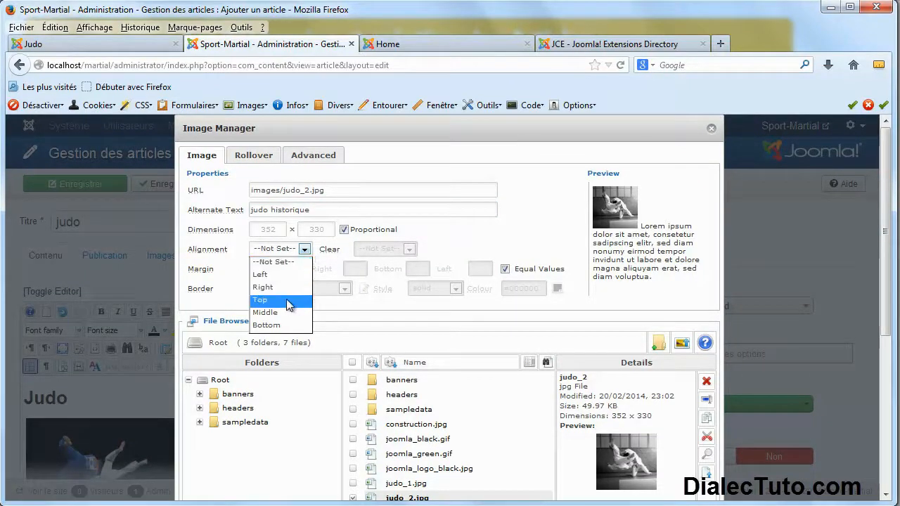
click(291, 287)
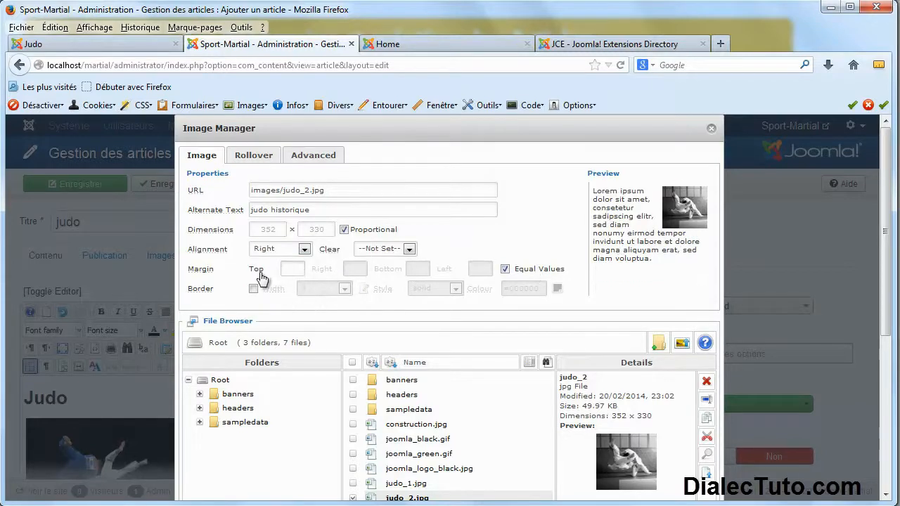
text(2)
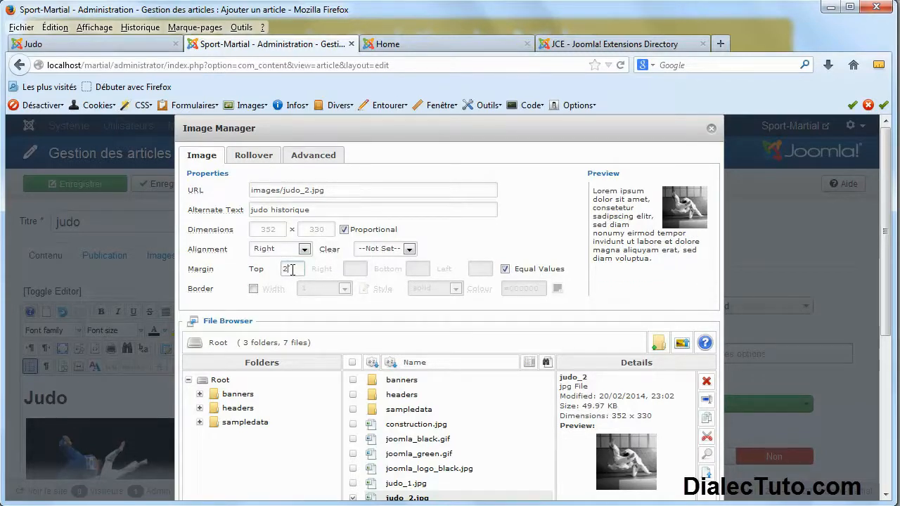
click(334, 191)
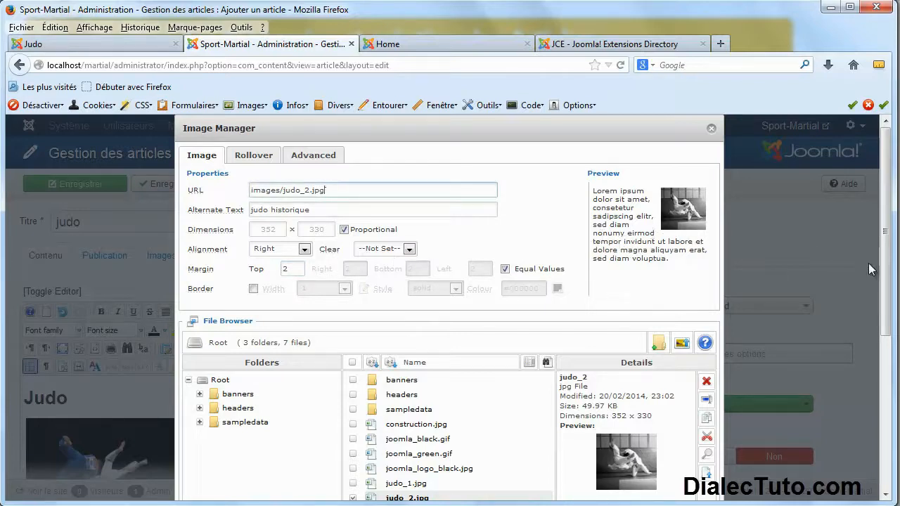
scroll(888, 306, down, 3)
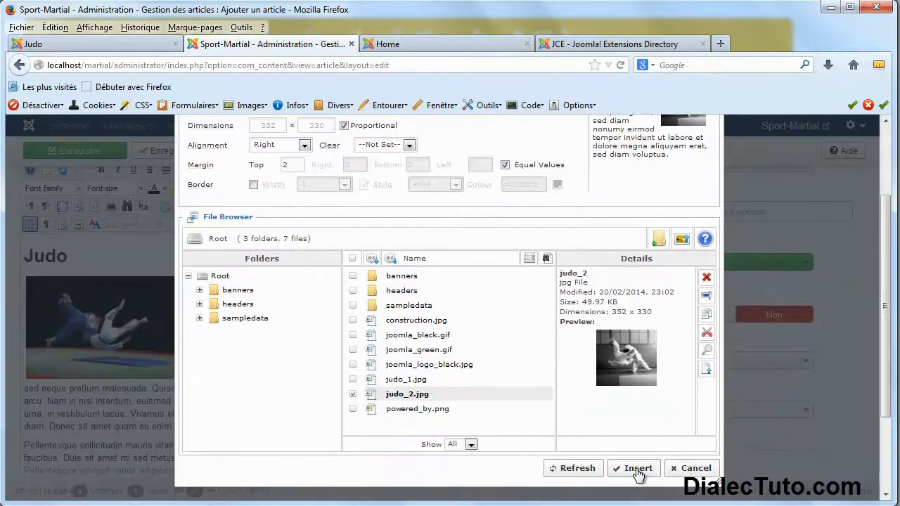
Insert judo_2.jpg beside the Historique paragraphs, shrink it to about half size, then save and close.
click(635, 471)
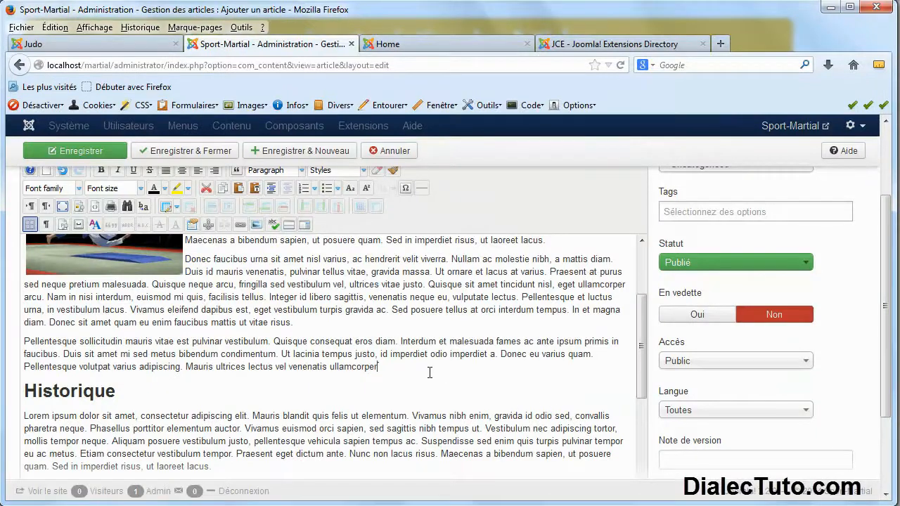
scroll(430, 372, down, 5)
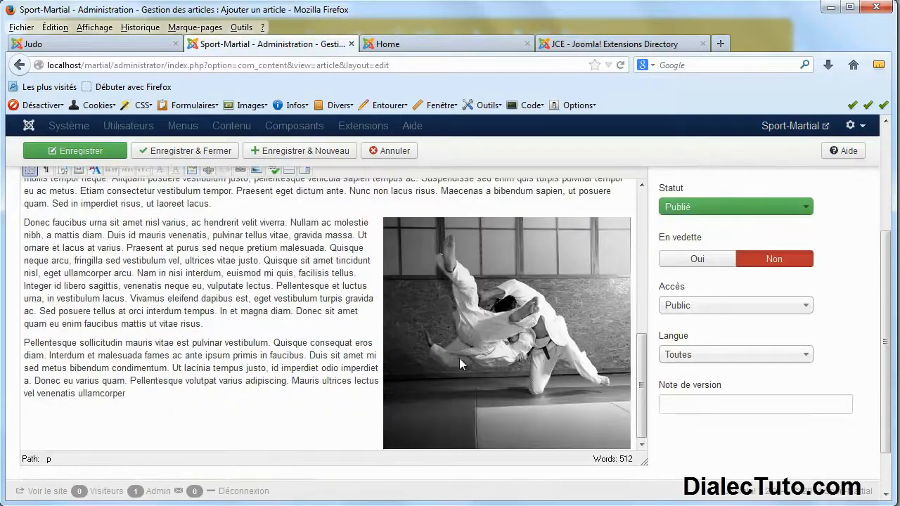
scroll(459, 357, down, 1)
click(410, 349)
drag(383, 395, 496, 315)
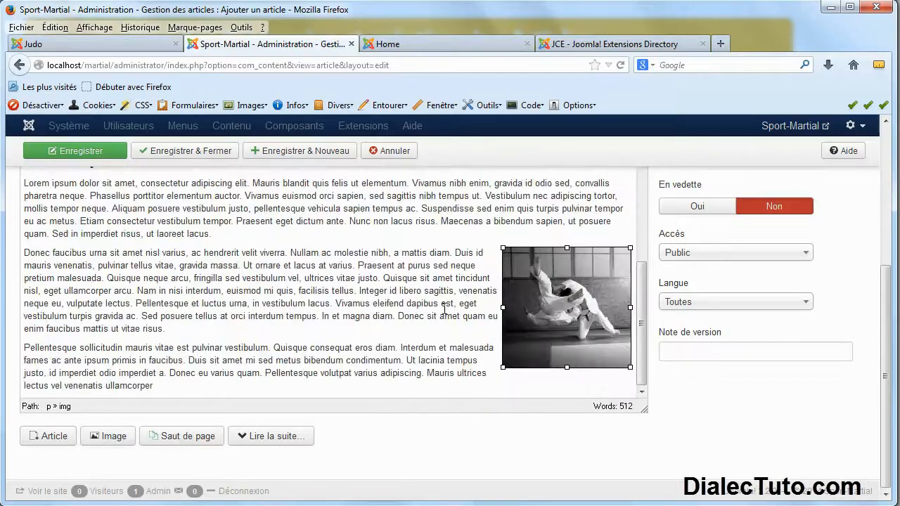
click(438, 346)
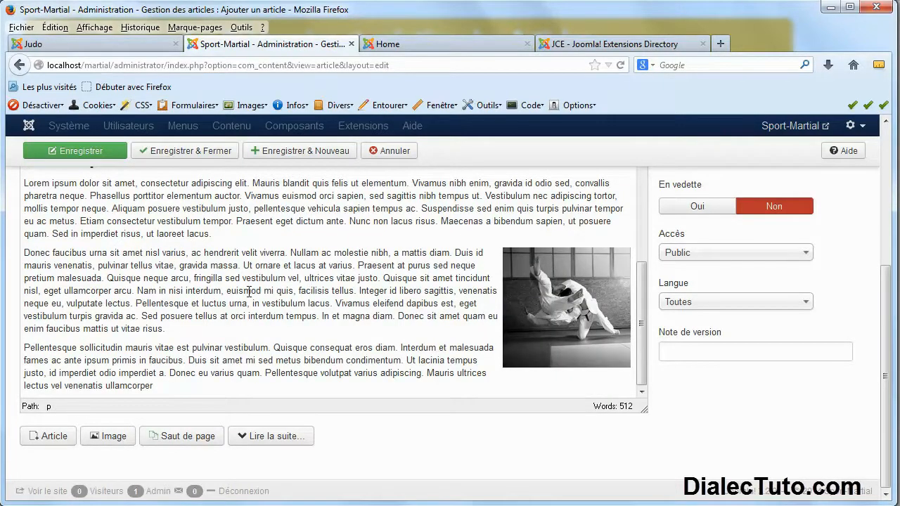
scroll(251, 293, up, 3)
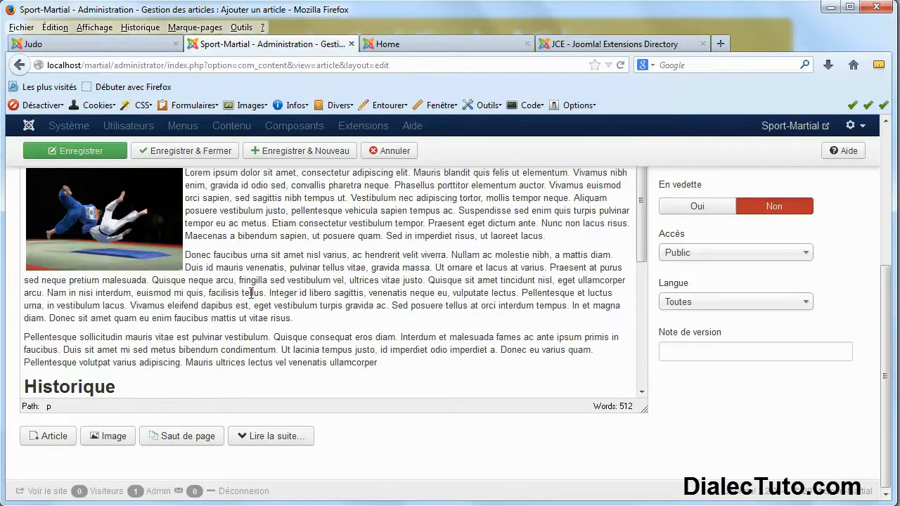
click(203, 152)
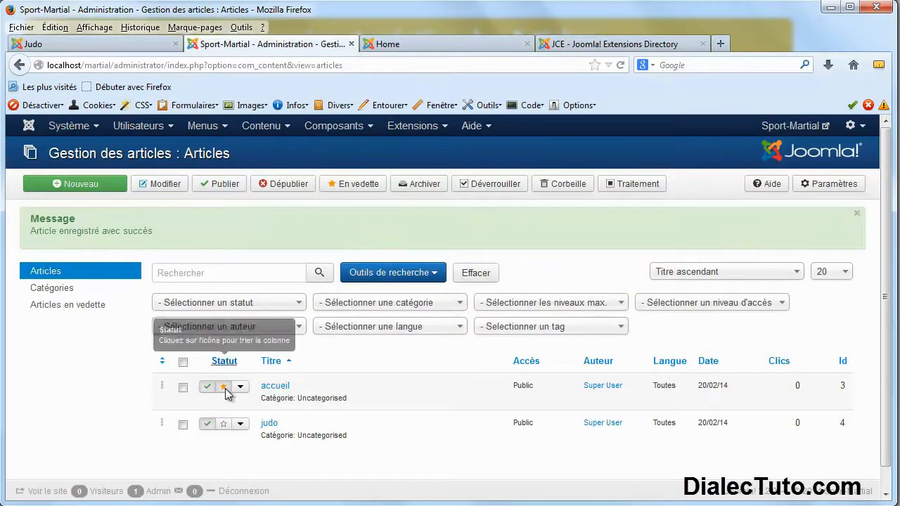
Preview the site's home page, then move the featured star from accueil to judo in Articles.
click(430, 45)
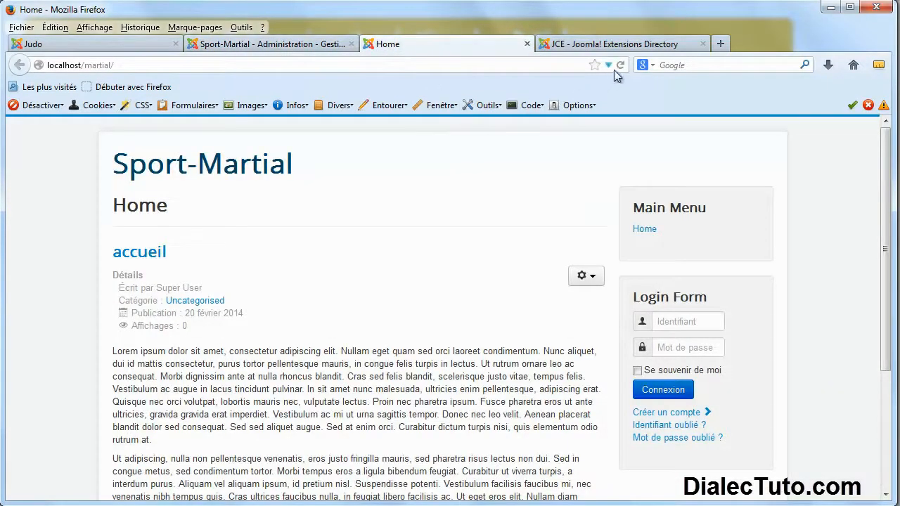
click(306, 49)
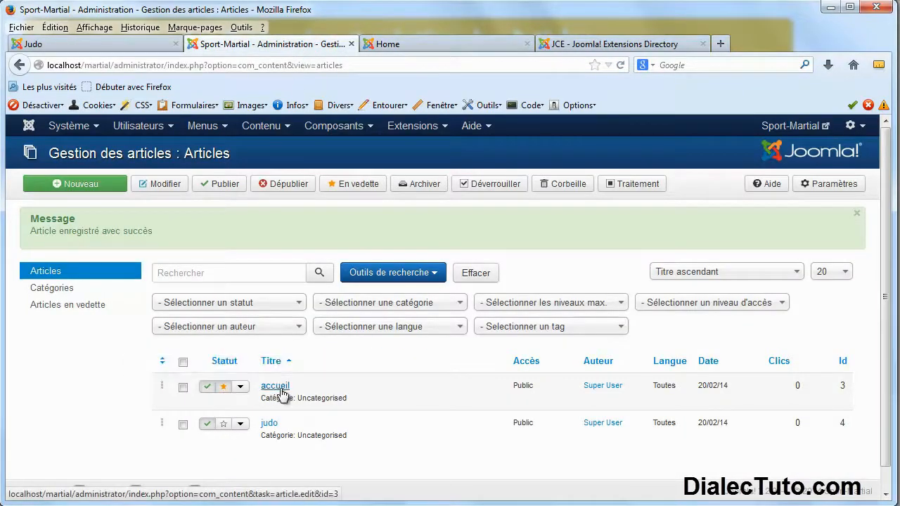
click(224, 388)
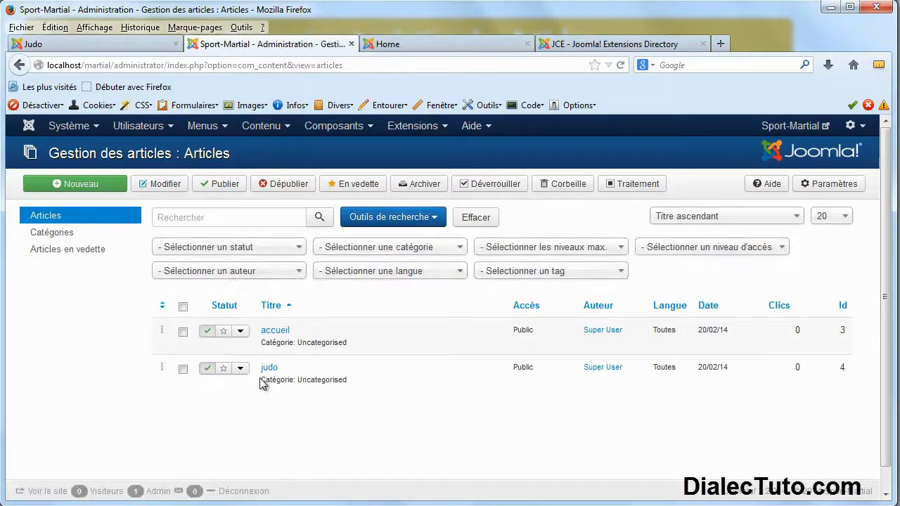
click(224, 370)
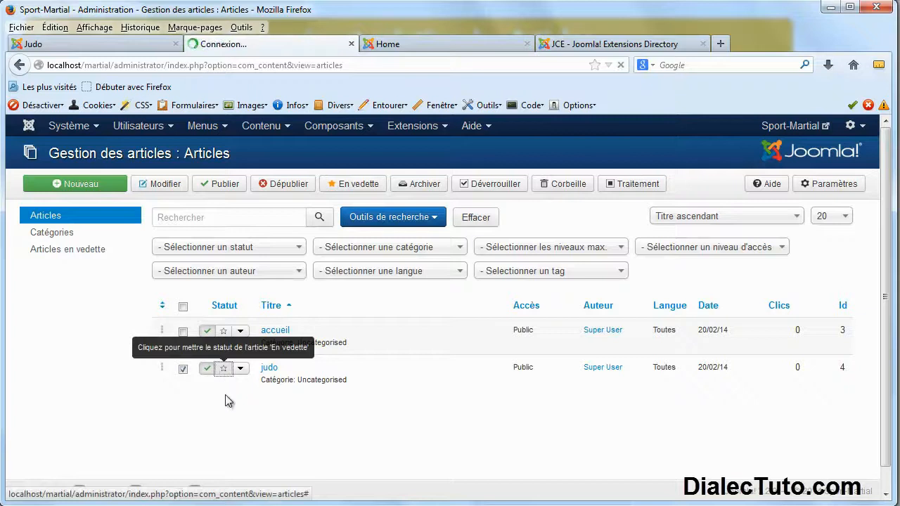
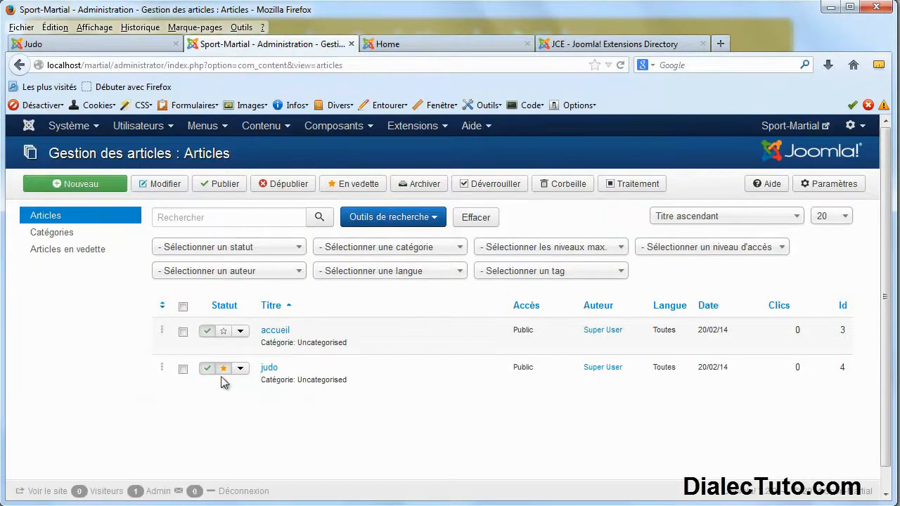
Reload the local home page, scroll through the featured judo article, then bring up the reference Judo page.
click(503, 43)
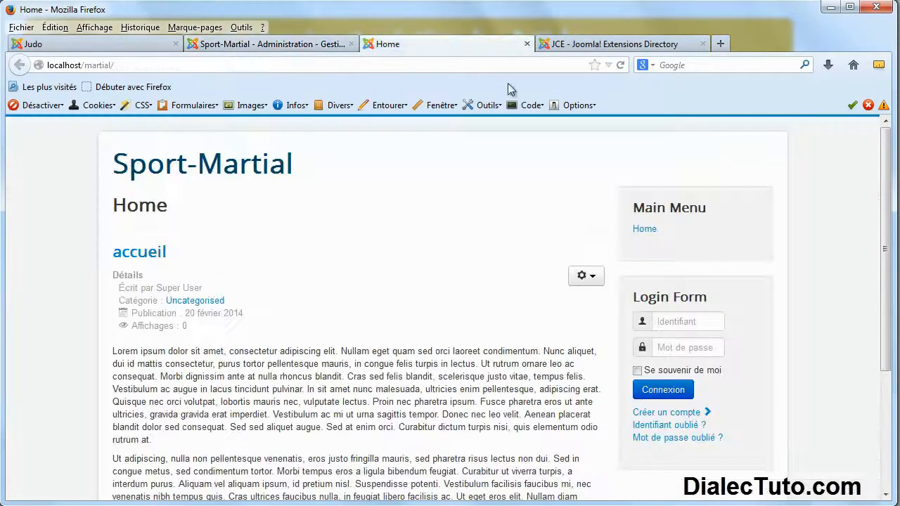
click(620, 66)
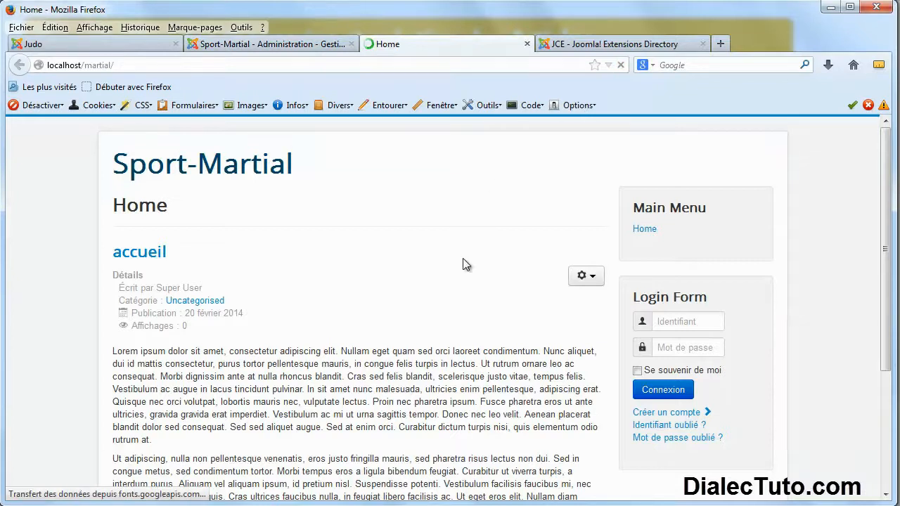
scroll(436, 271, down, 4)
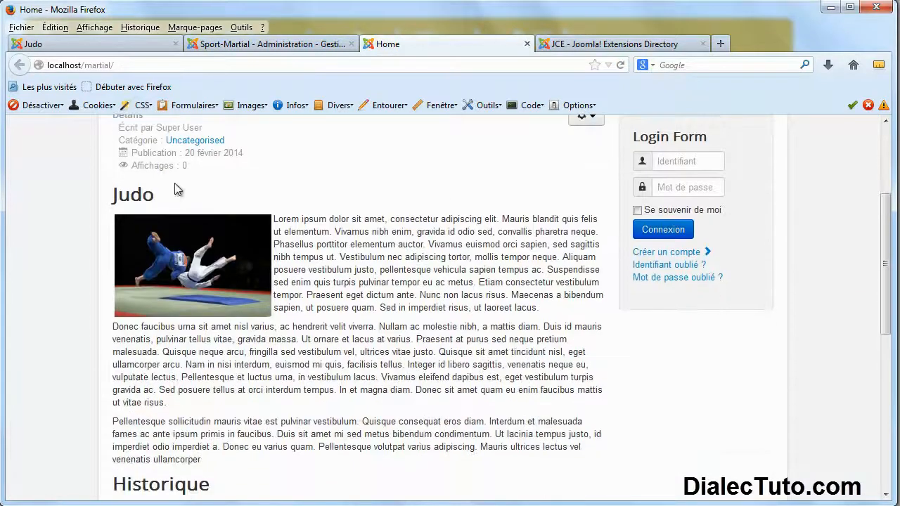
drag(482, 325, 405, 246)
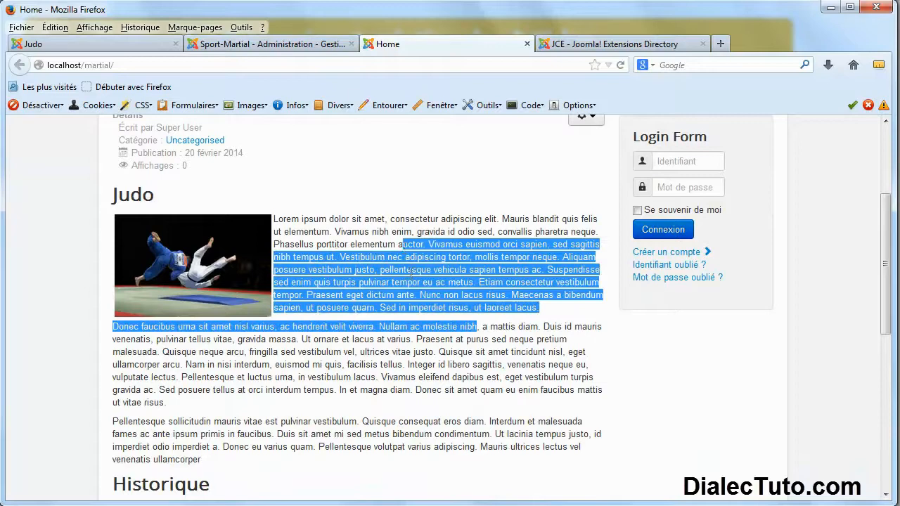
click(411, 275)
scroll(411, 274, down, 6)
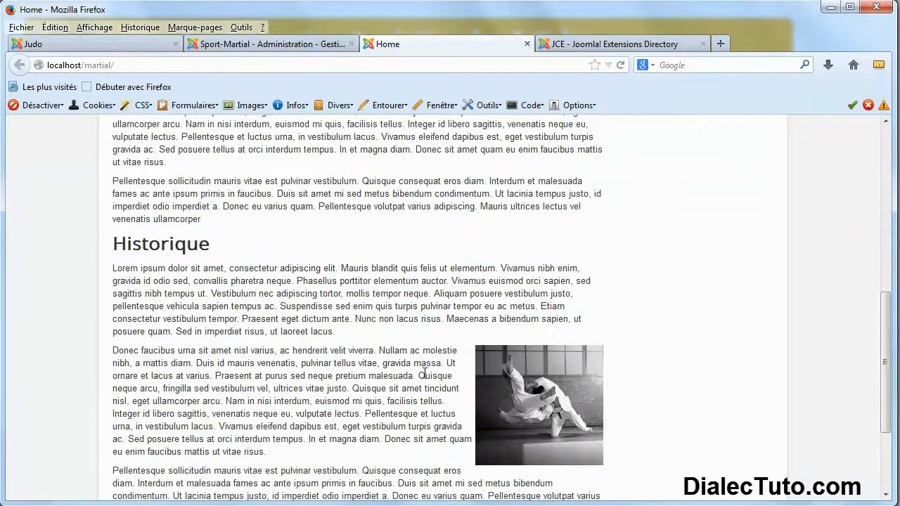
scroll(347, 356, up, 6)
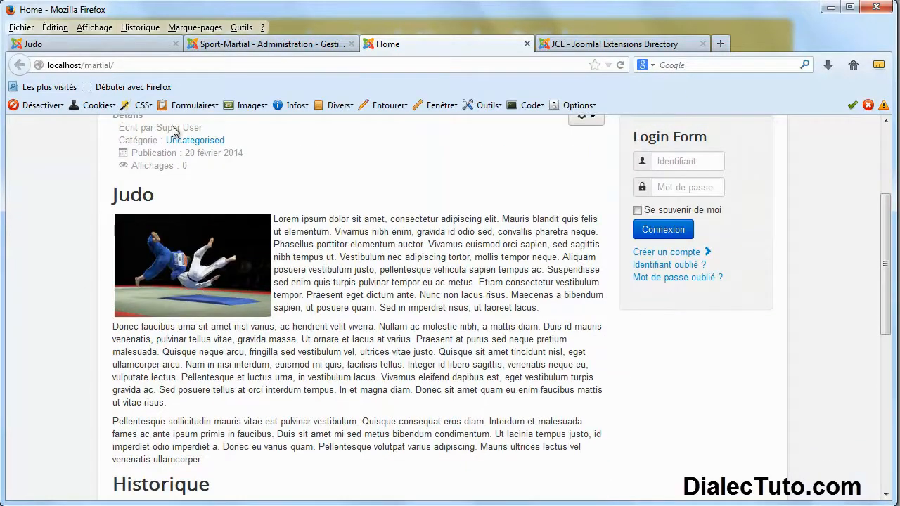
click(112, 43)
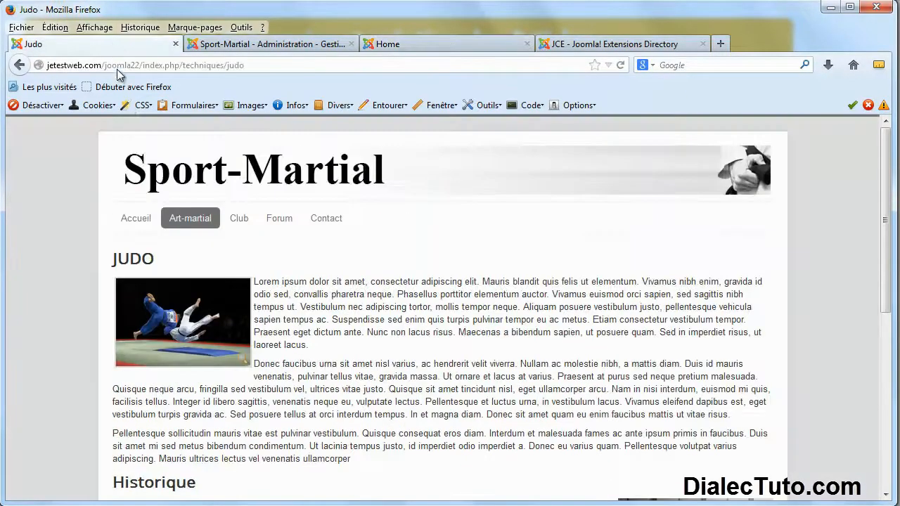
Enlarge and close the reference page's judo photo lightbox twice, then return to the Articles manager.
click(216, 332)
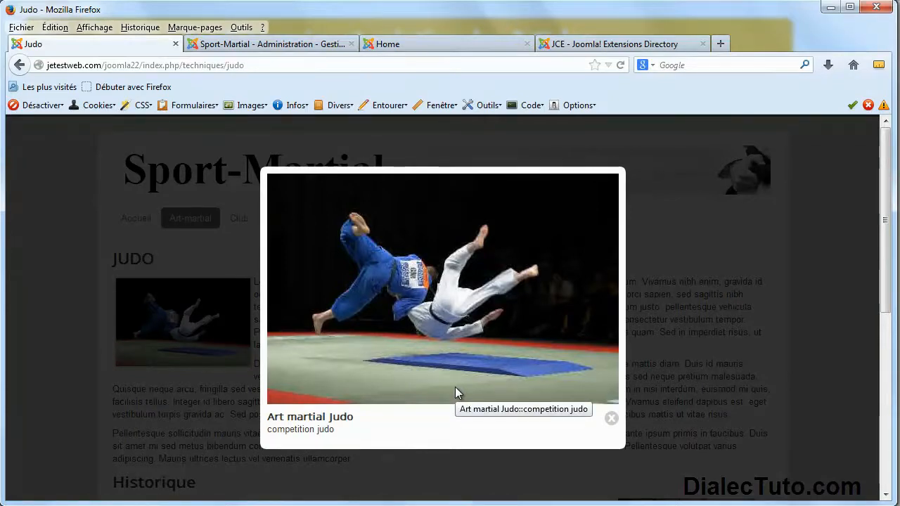
click(611, 418)
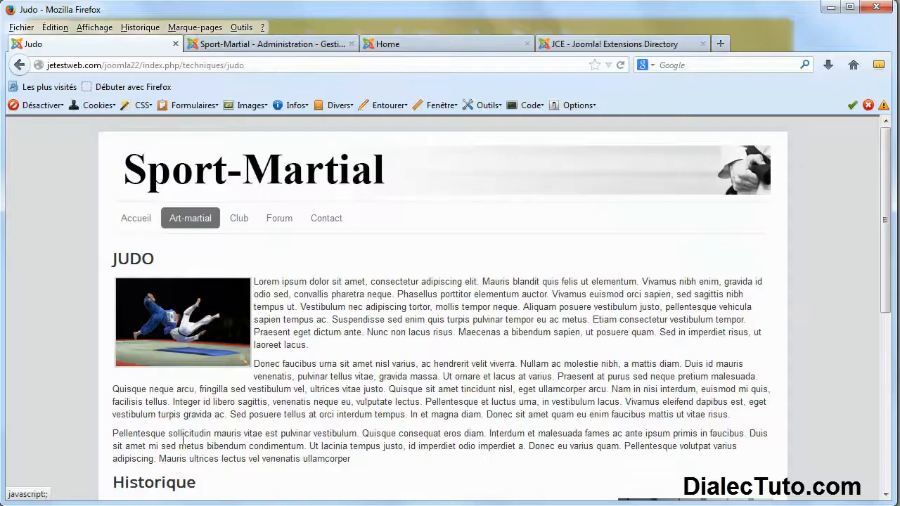
click(196, 345)
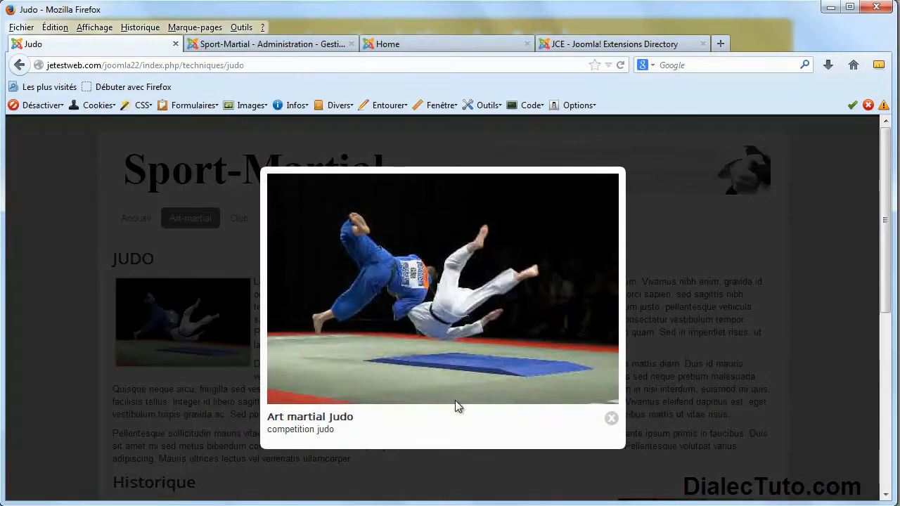
click(612, 419)
click(268, 43)
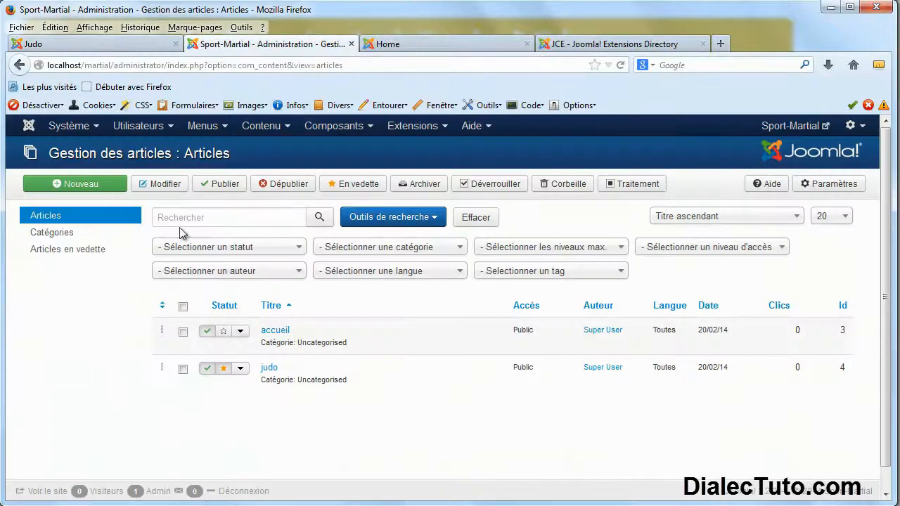
Open the judo article, select its judo image and bring up the Insert/Edit Link dialog.
click(270, 370)
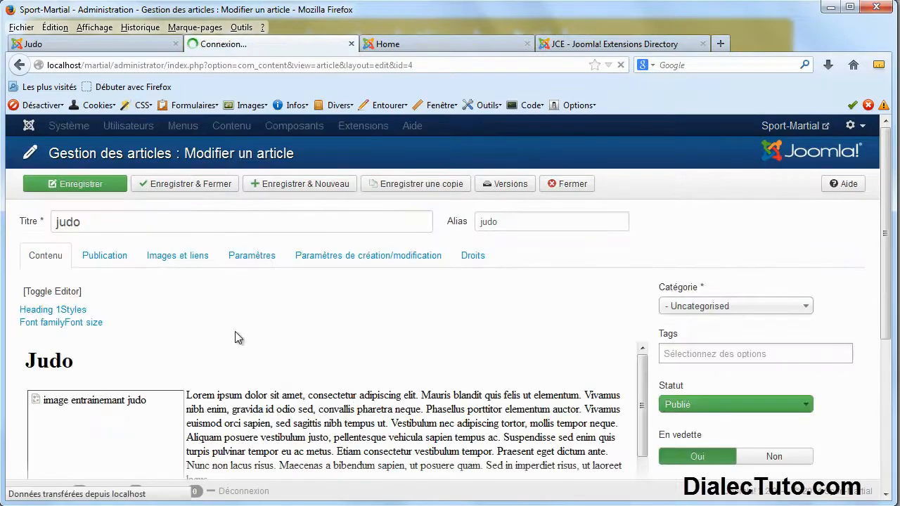
scroll(147, 418, down, 2)
click(148, 419)
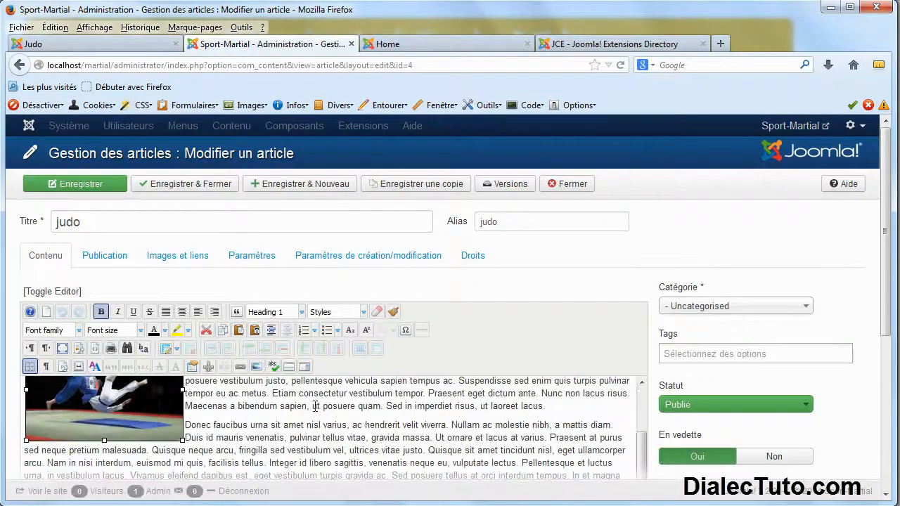
drag(884, 277, 882, 339)
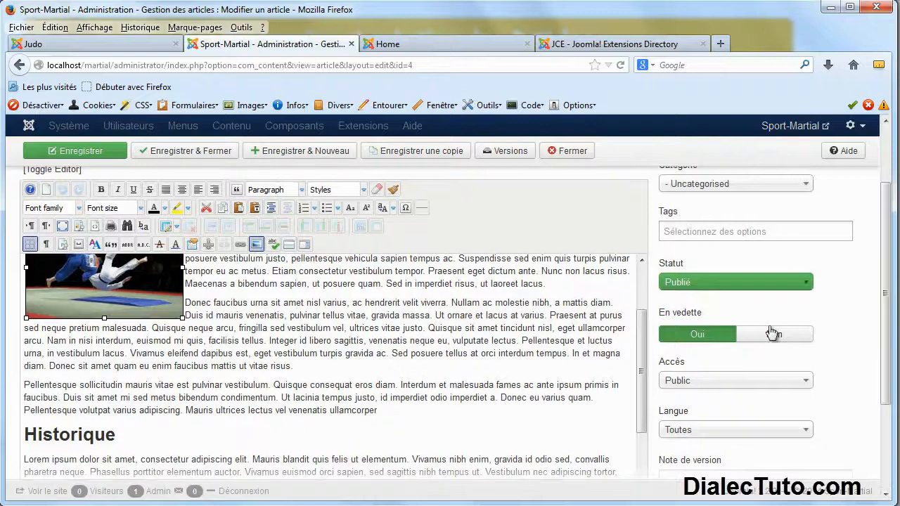
scroll(141, 347, up, 2)
click(206, 354)
click(119, 341)
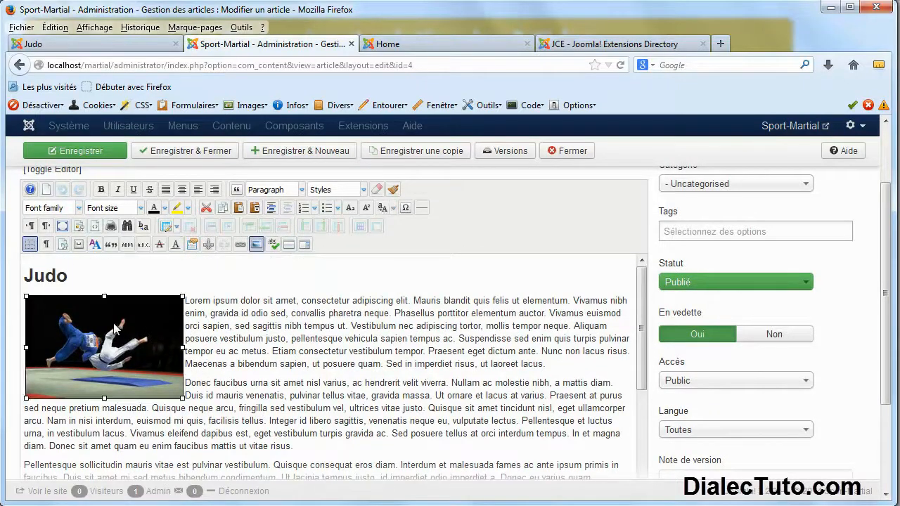
click(239, 246)
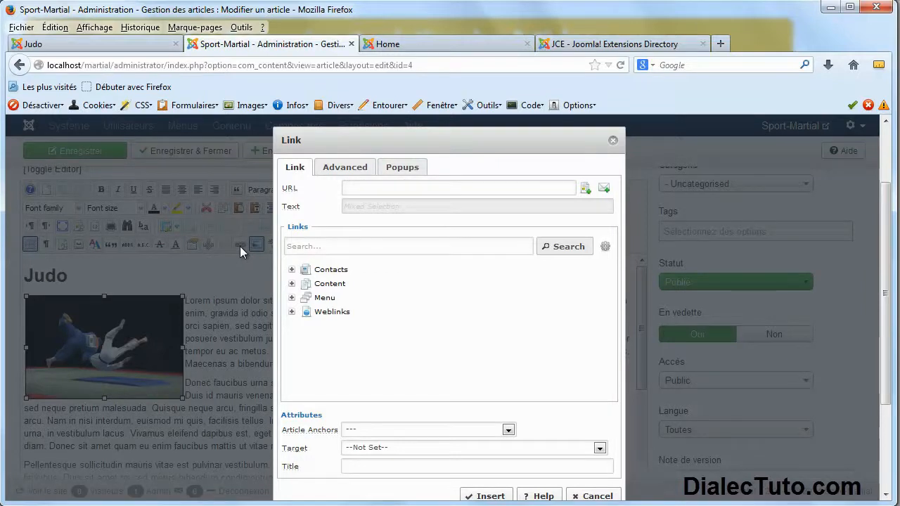
Browse the site's images, compare judo_1.jpg and judo_2.jpg, and insert judo_1.jpg as the link address.
mouse_move(293, 190)
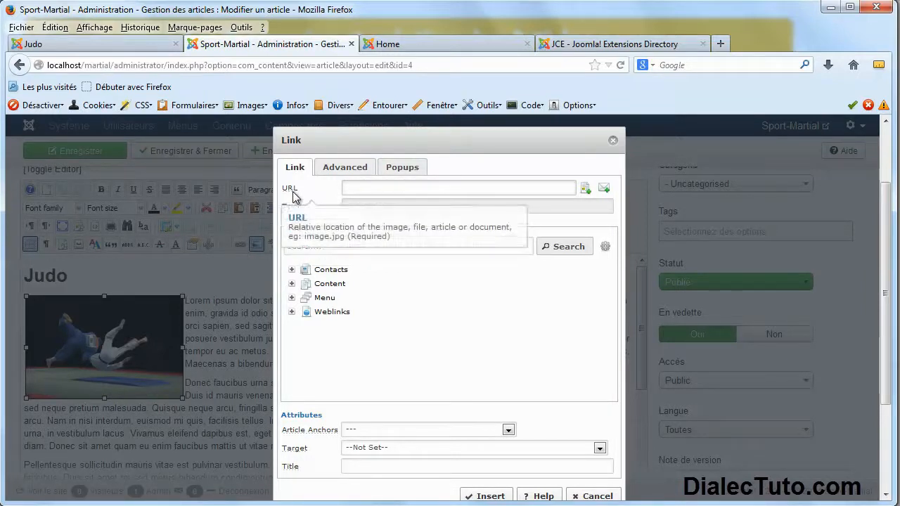
click(585, 189)
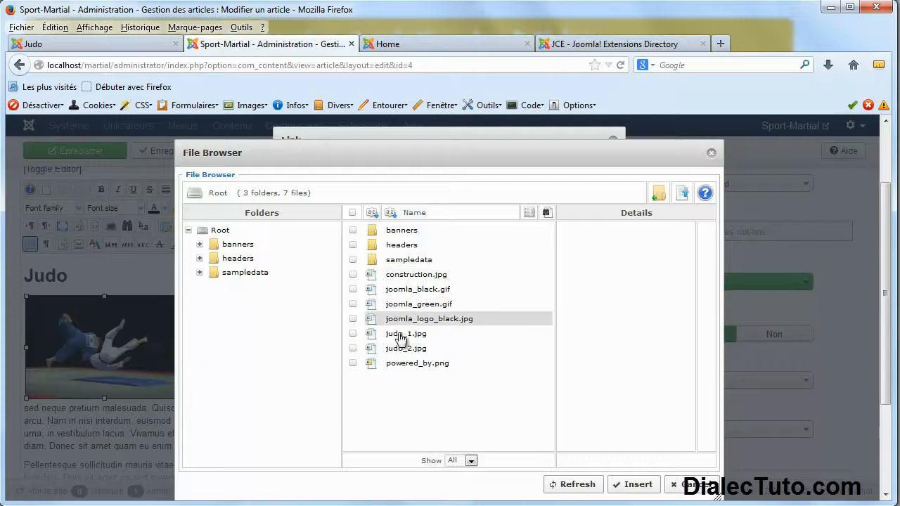
click(402, 335)
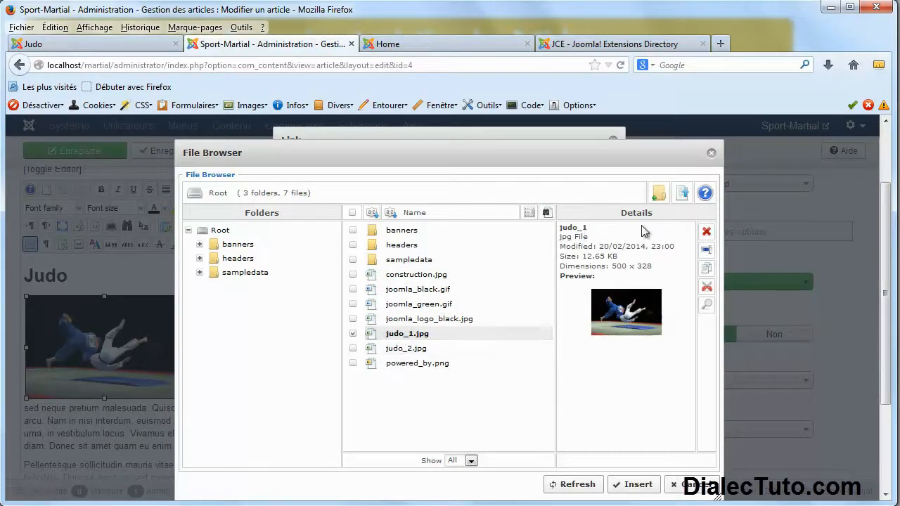
drag(654, 212, 623, 213)
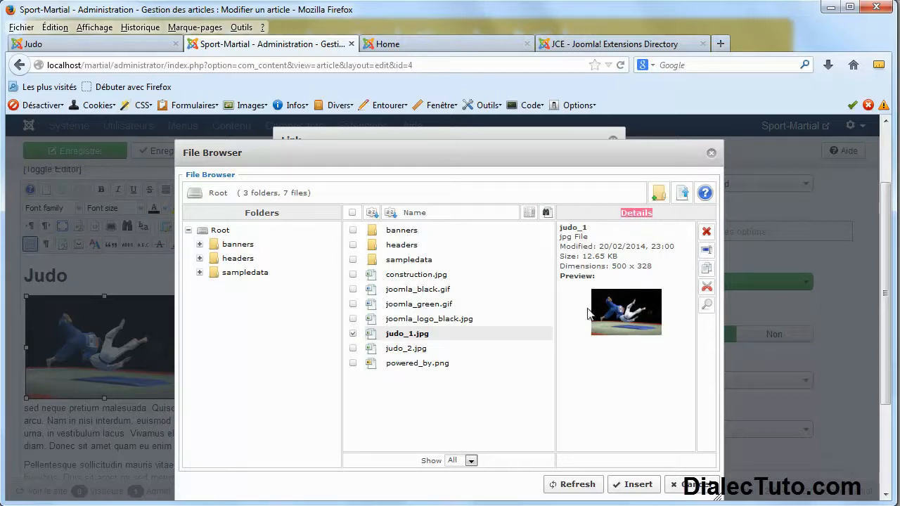
click(405, 350)
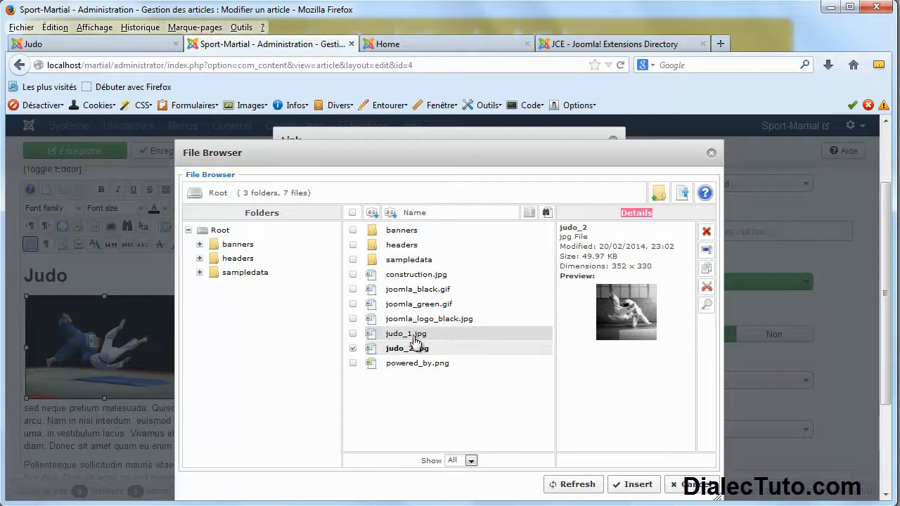
click(414, 336)
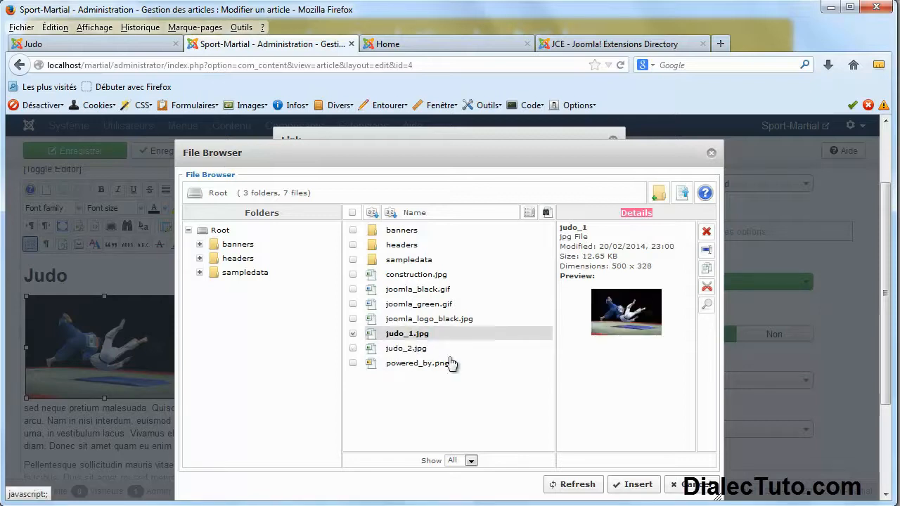
click(637, 485)
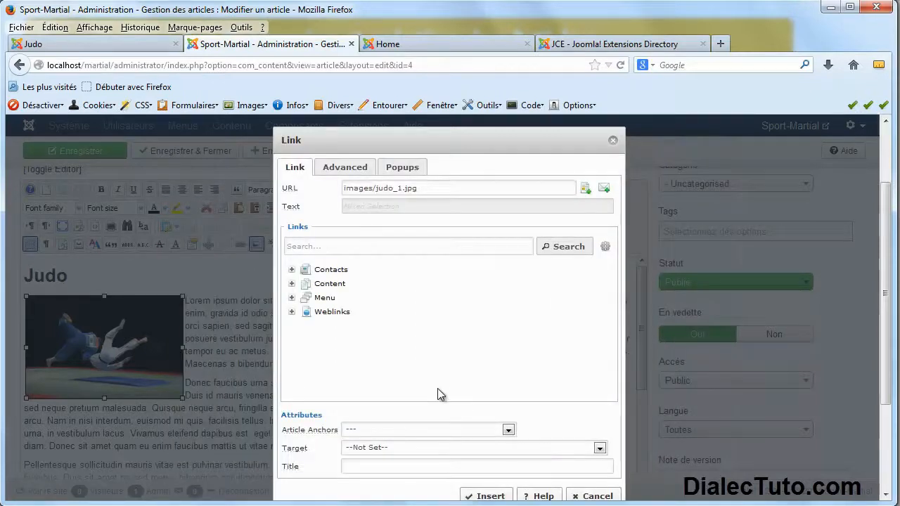
Look over the available popup types, then cancel the link without applying it.
click(405, 172)
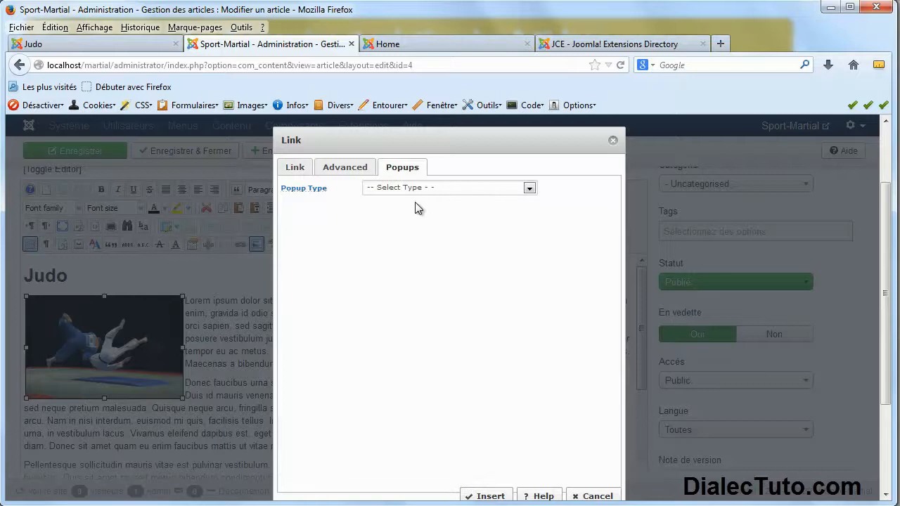
click(529, 189)
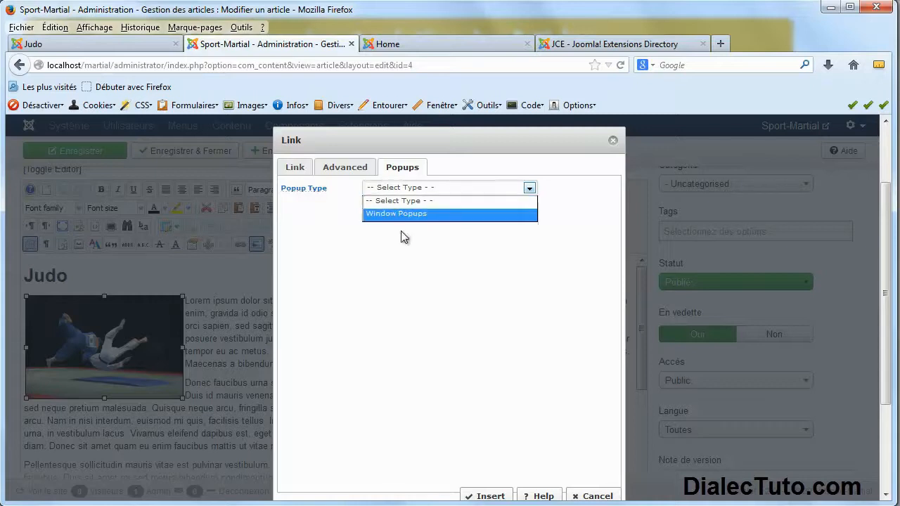
click(597, 500)
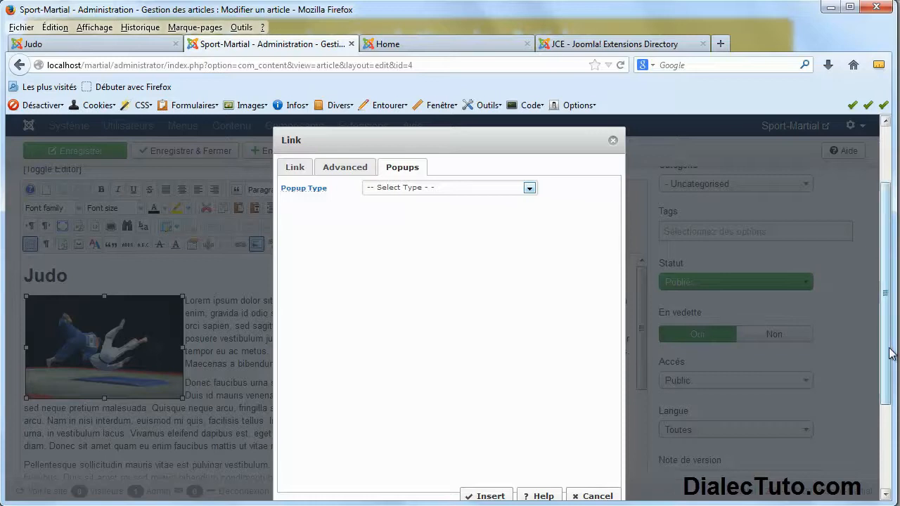
scroll(875, 337, down, 1)
click(596, 462)
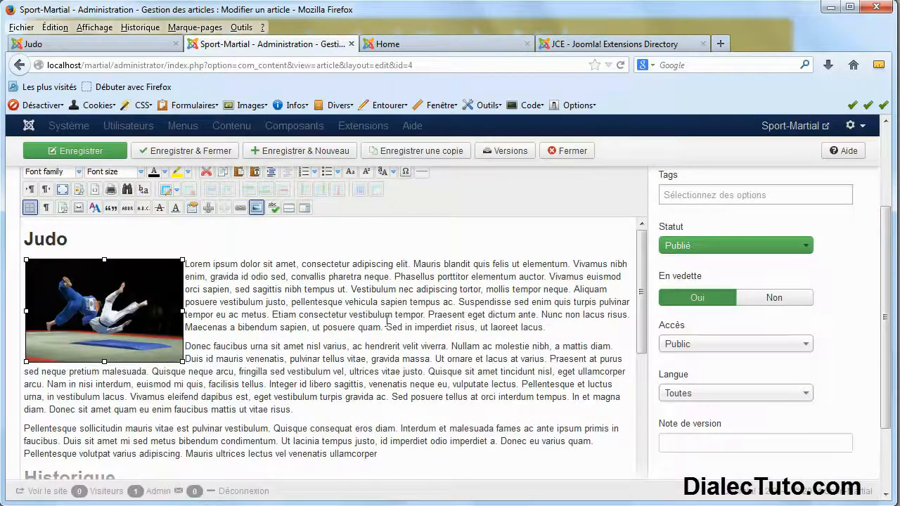
scroll(388, 320, up, 4)
click(567, 185)
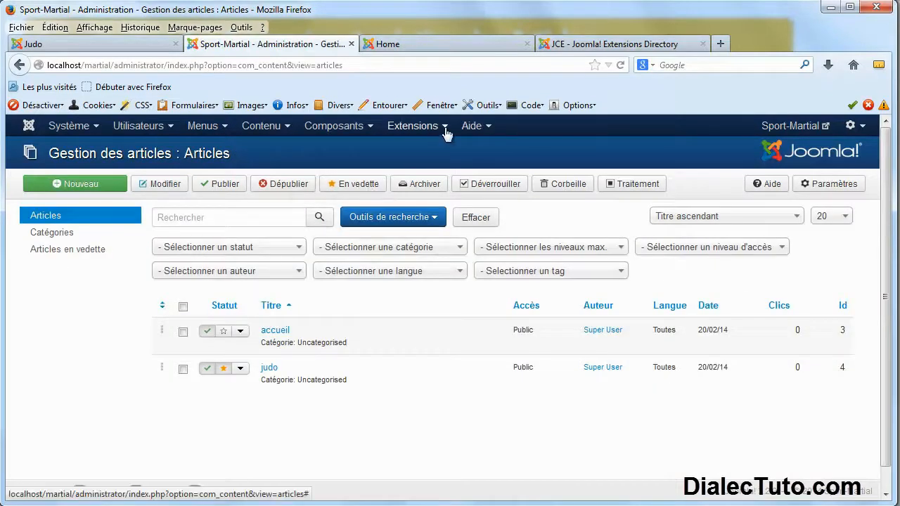
click(445, 134)
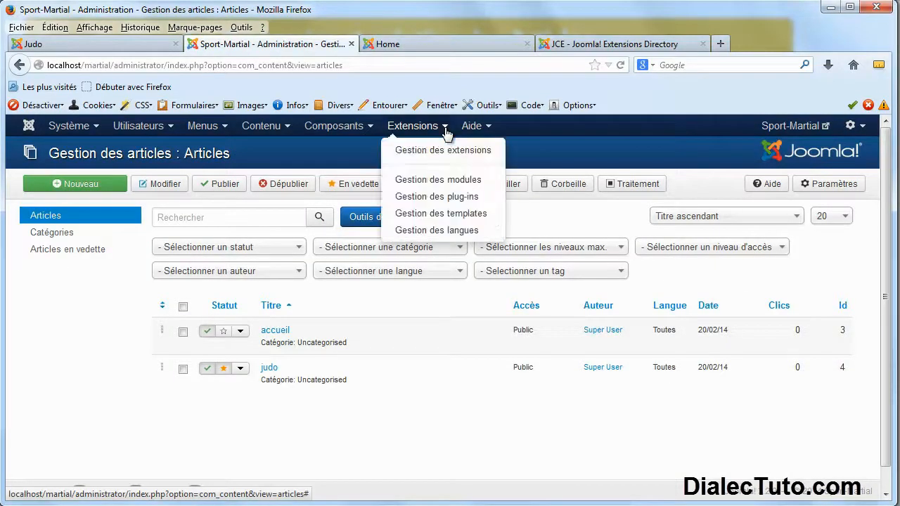
click(436, 198)
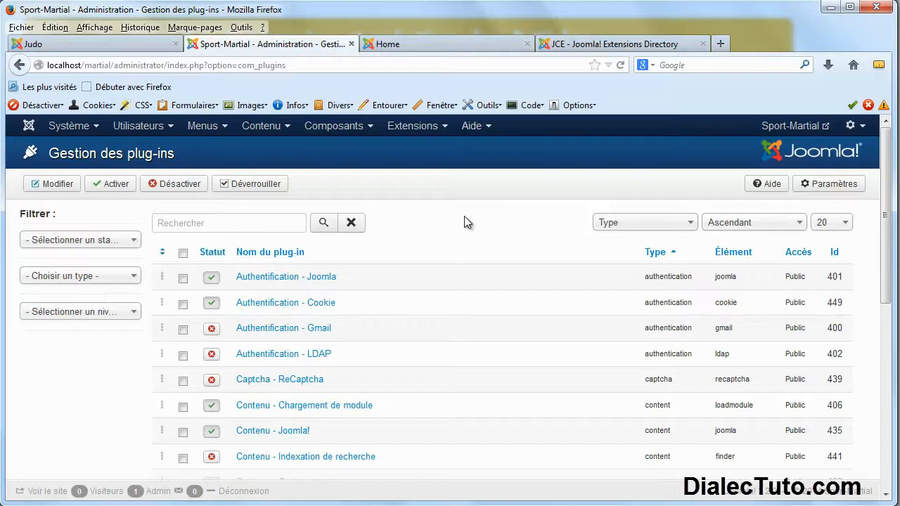
scroll(463, 218, down, 3)
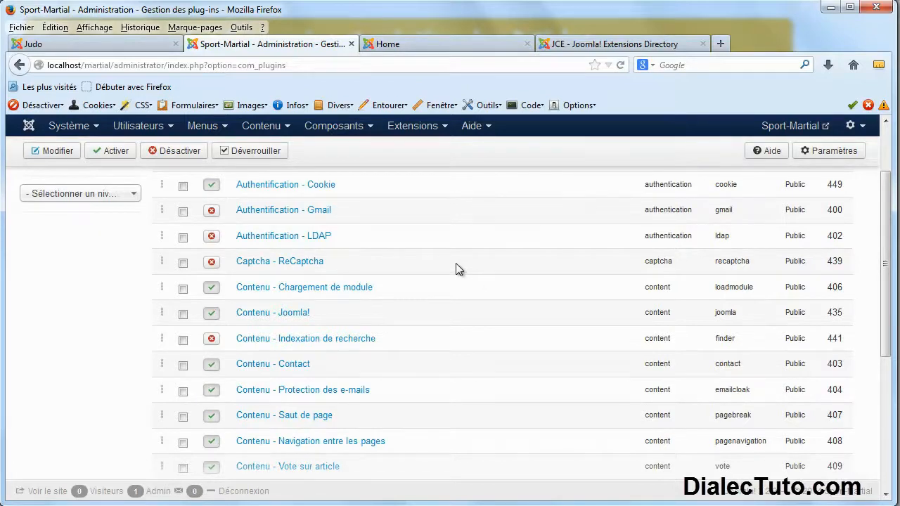
scroll(455, 265, down, 4)
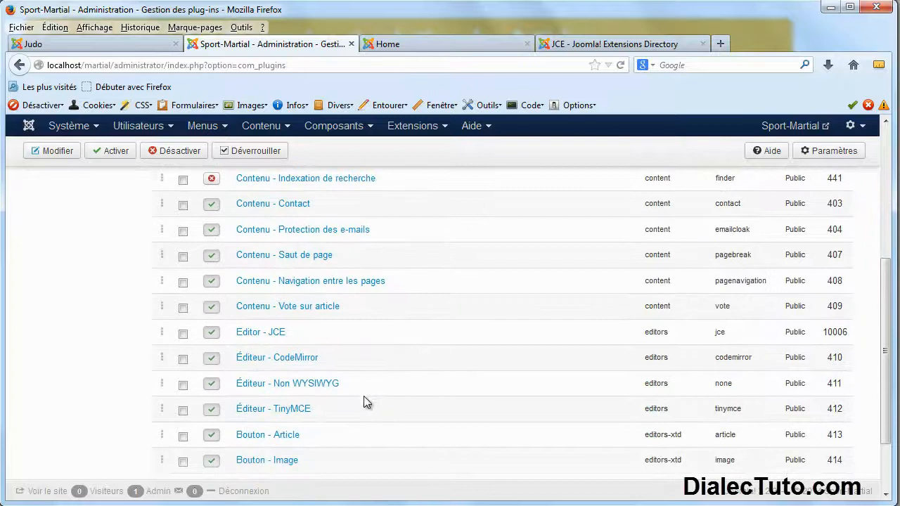
scroll(393, 372, up, 5)
Filter the plug-in list by 'jce' and open the System - JCE MediaBox plug-in settings.
click(237, 225)
text(jce)
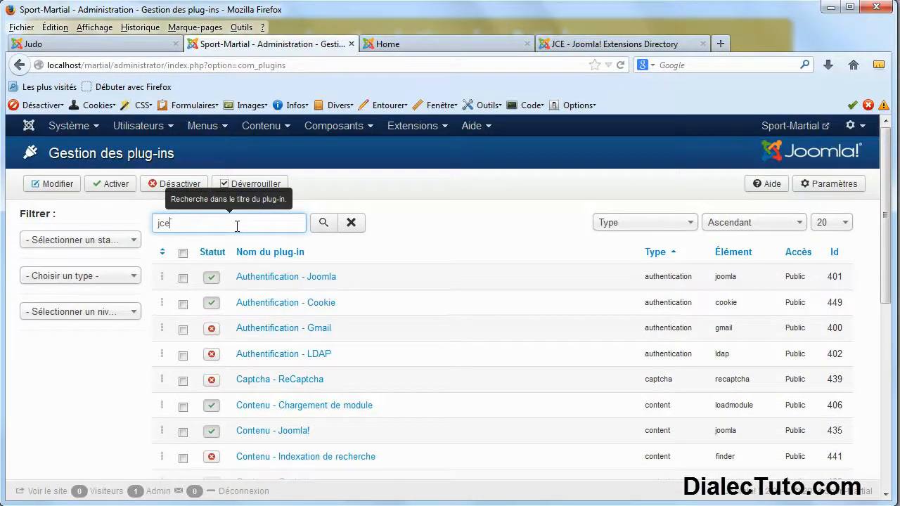
click(323, 222)
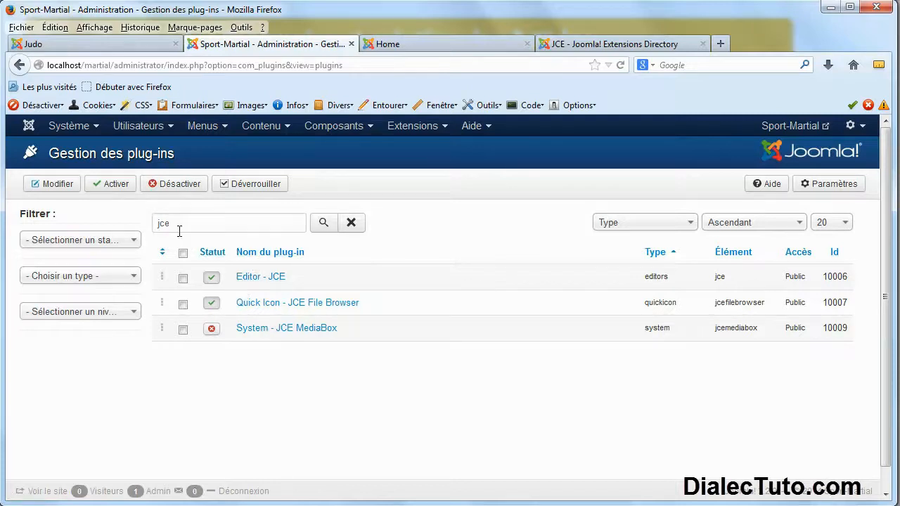
click(443, 129)
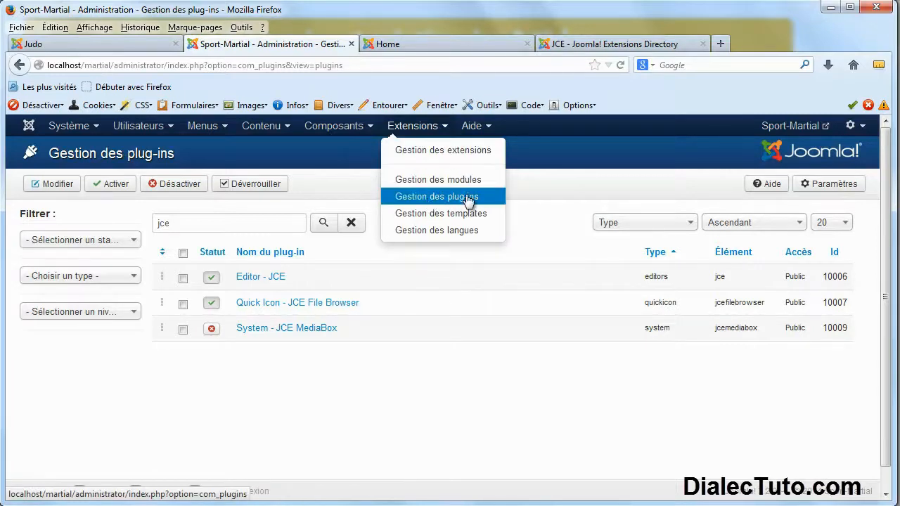
double_click(163, 223)
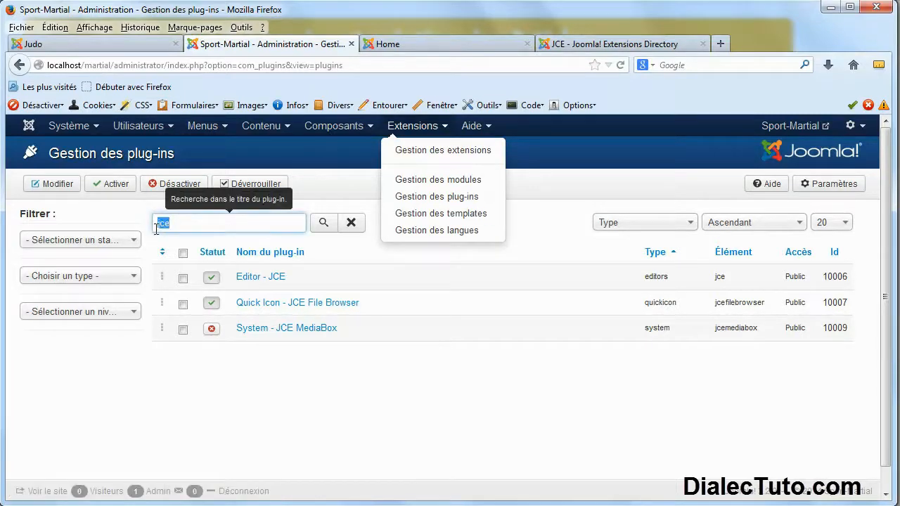
click(248, 414)
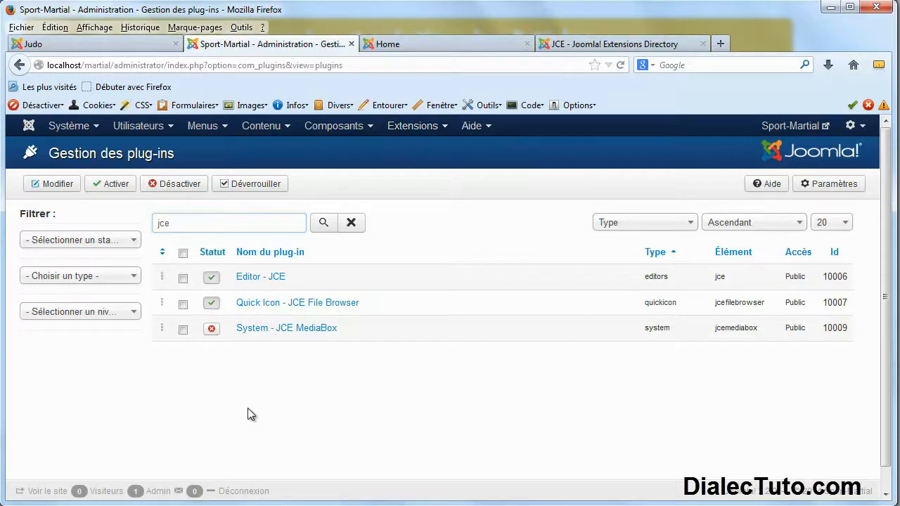
click(273, 328)
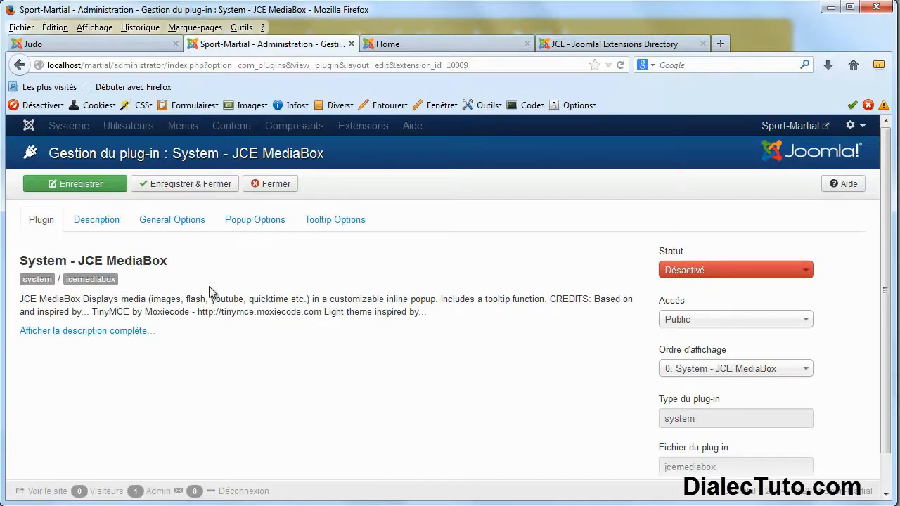
Set the System - JCE MediaBox plug-in's status to Activé and save and close it.
click(696, 273)
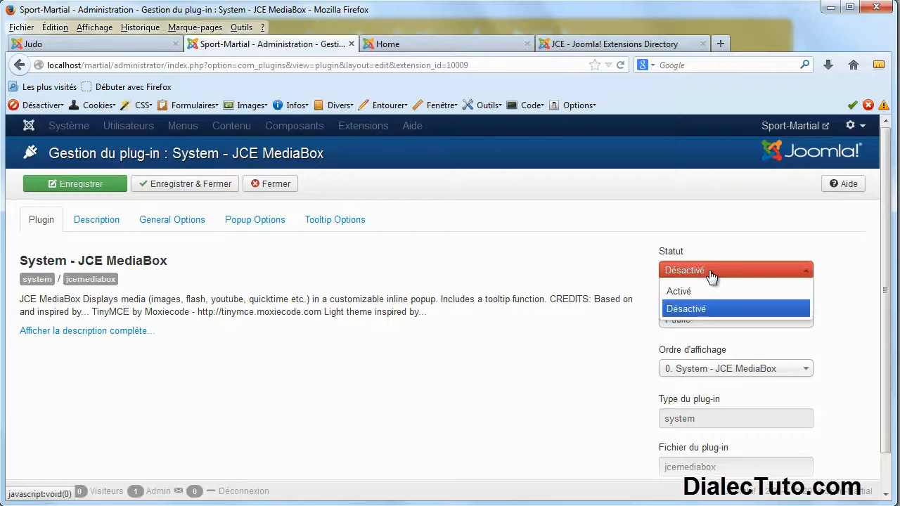
click(681, 294)
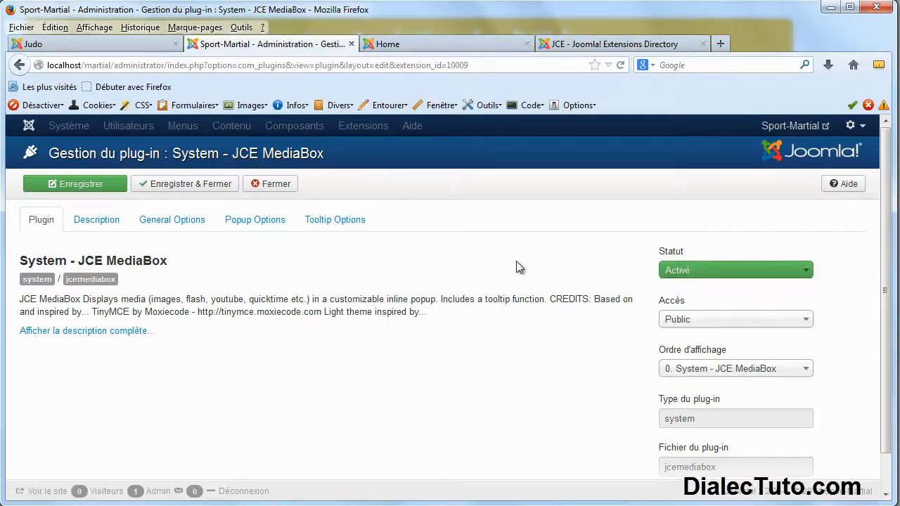
click(196, 189)
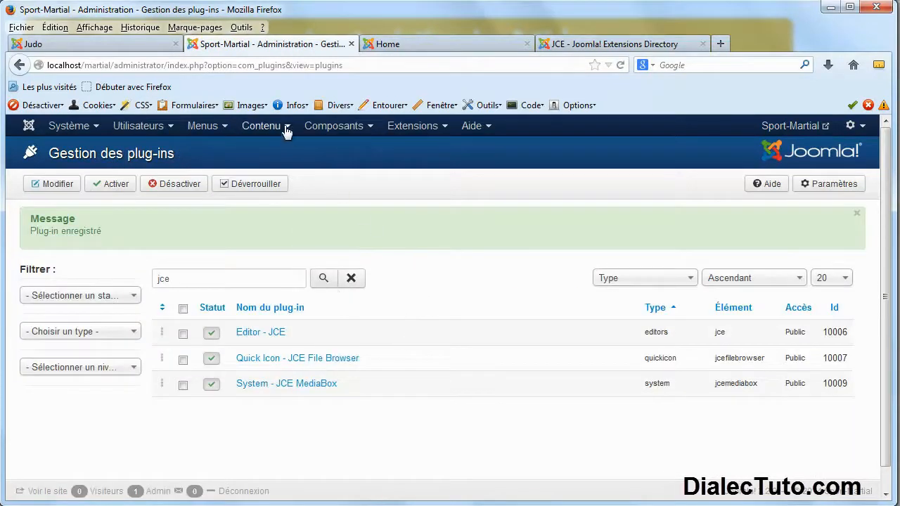
click(286, 127)
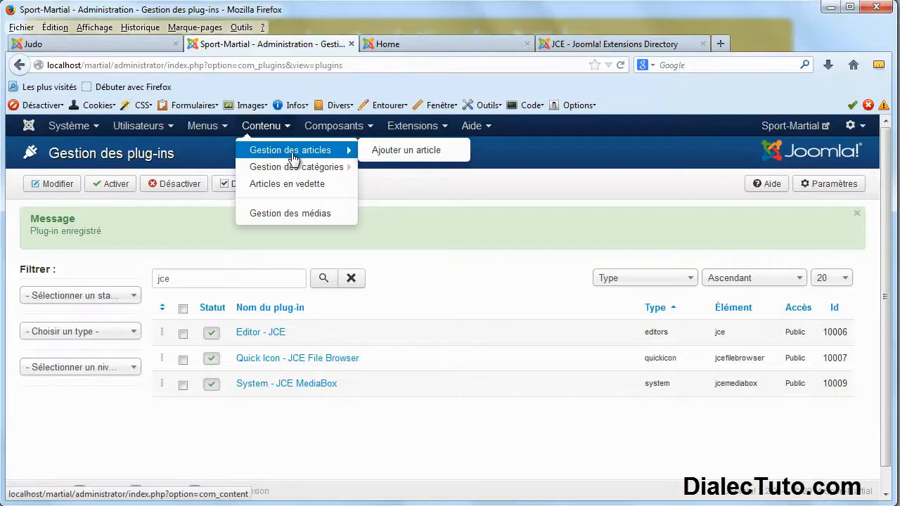
From Gestion des articles, reopen the judo article and select its judo image.
click(288, 151)
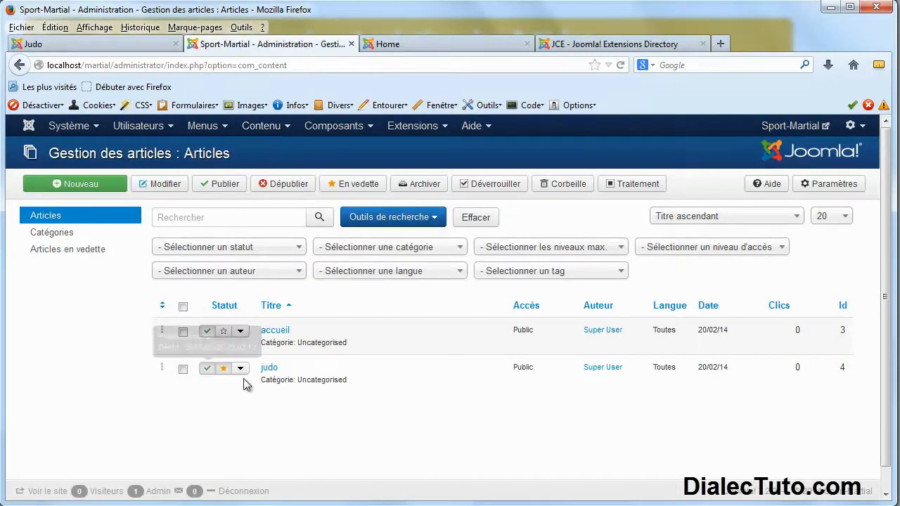
click(270, 369)
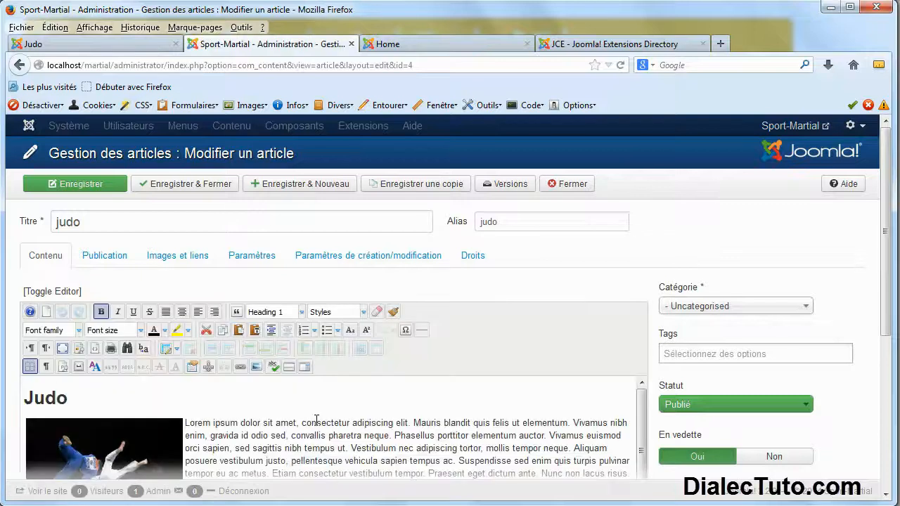
scroll(317, 415, down, 3)
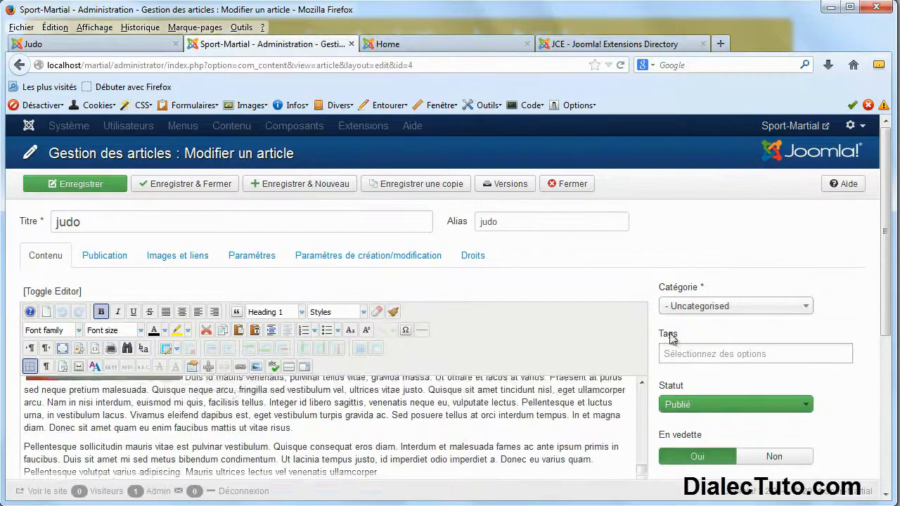
scroll(880, 253, down, 3)
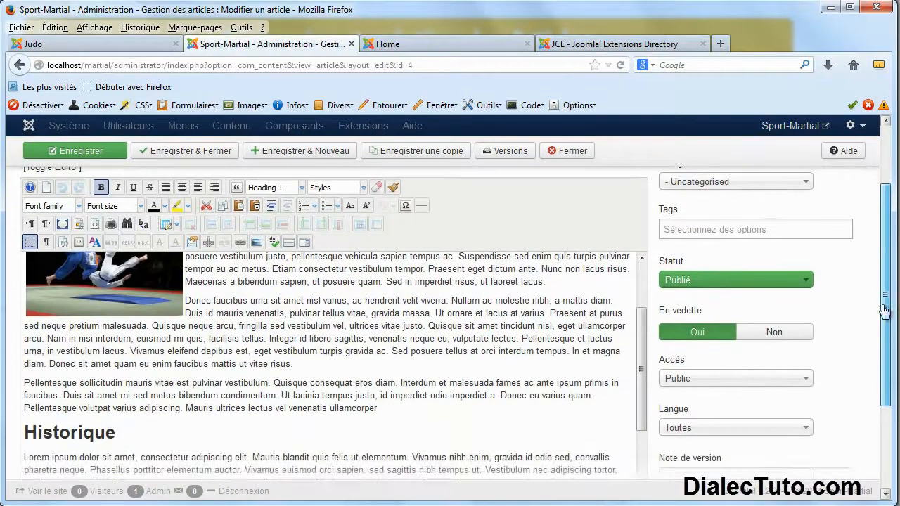
scroll(274, 341, up, 3)
click(109, 355)
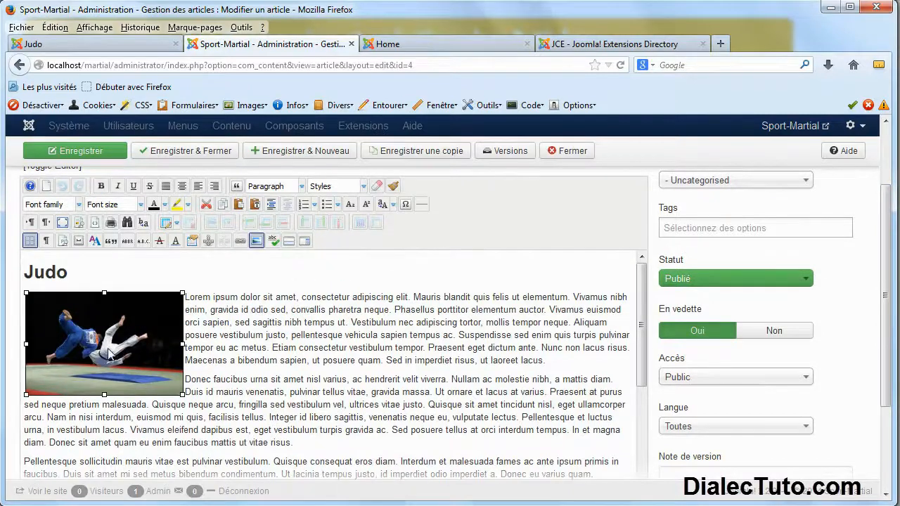
Link the judo image to images/judo_1.jpg picked from the site's files.
click(241, 242)
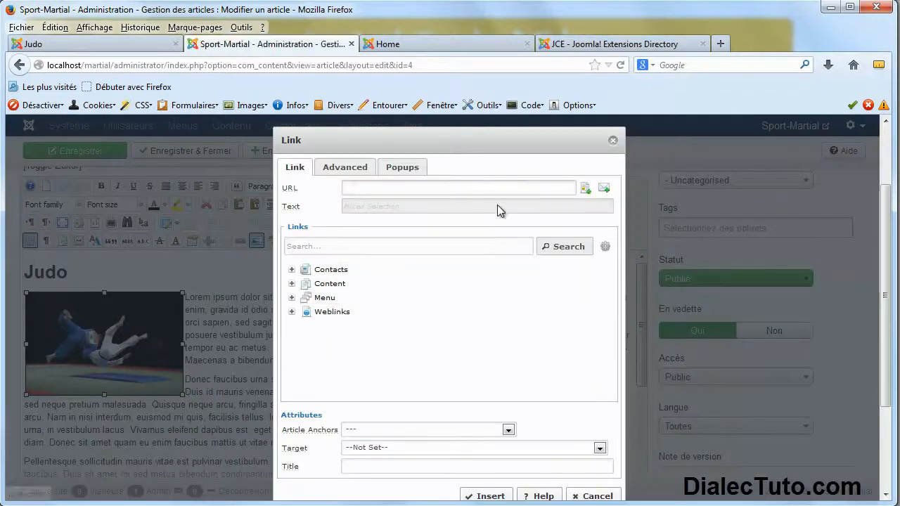
click(585, 191)
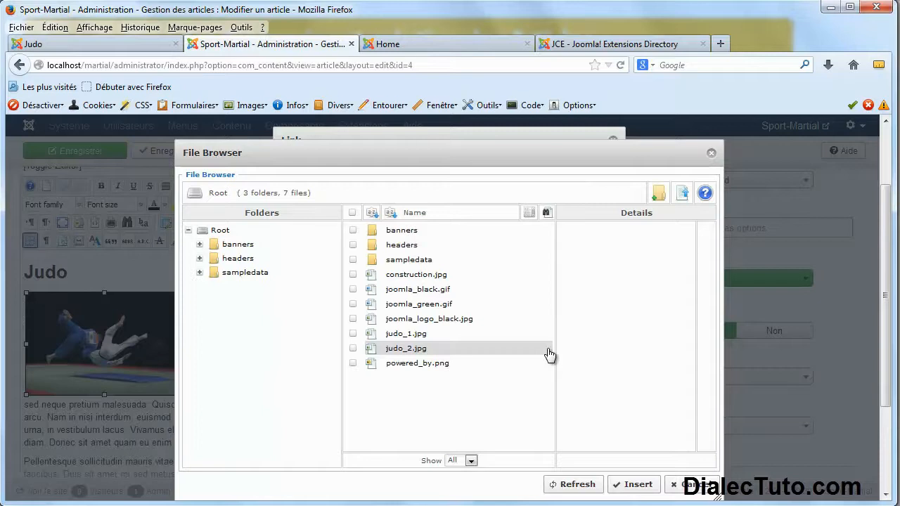
click(416, 338)
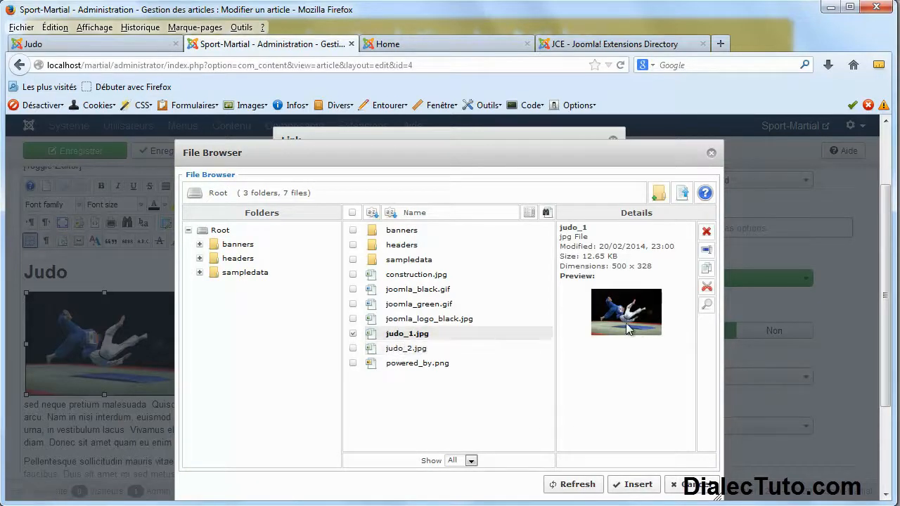
click(633, 485)
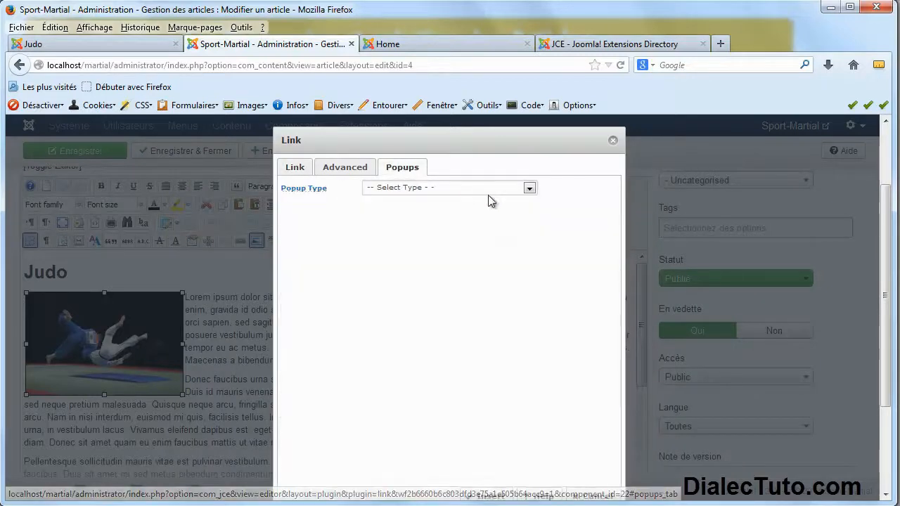
Set the link's popup type to JCE MediaBox Popups, checking the reference page's popup for comparison.
click(529, 188)
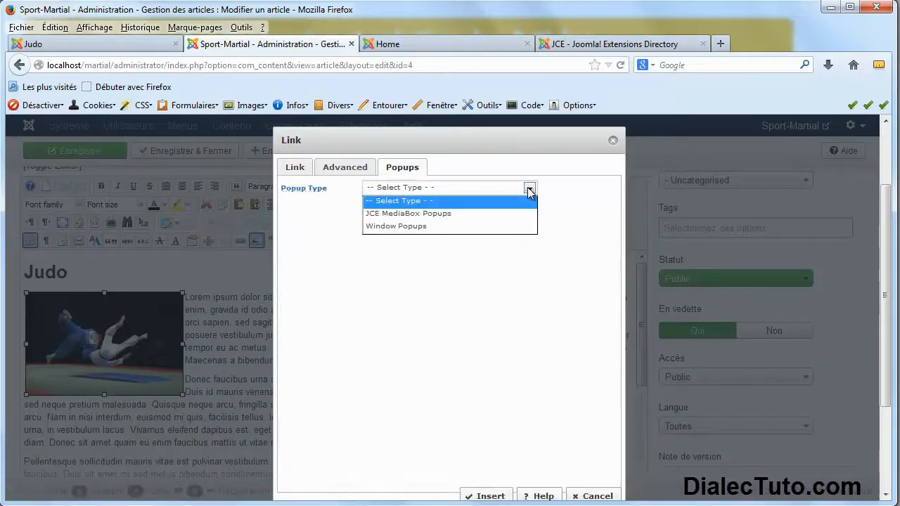
click(445, 220)
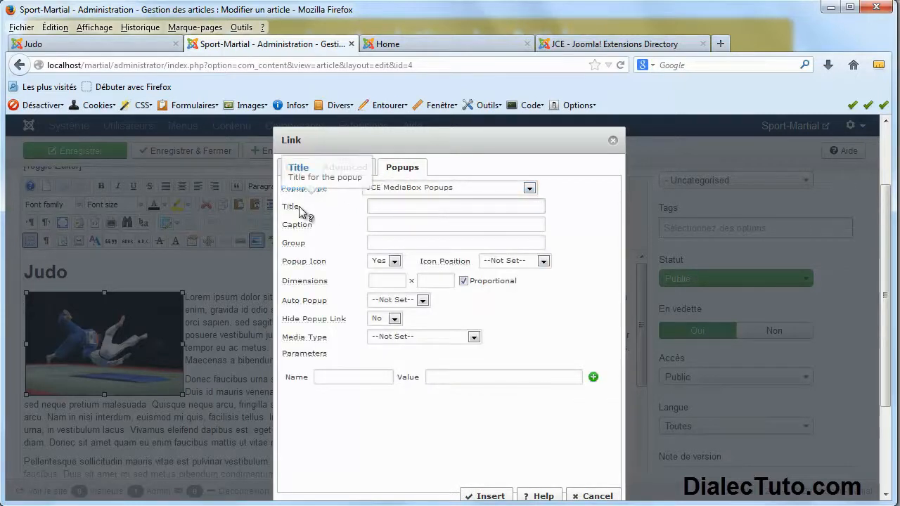
click(89, 47)
click(184, 315)
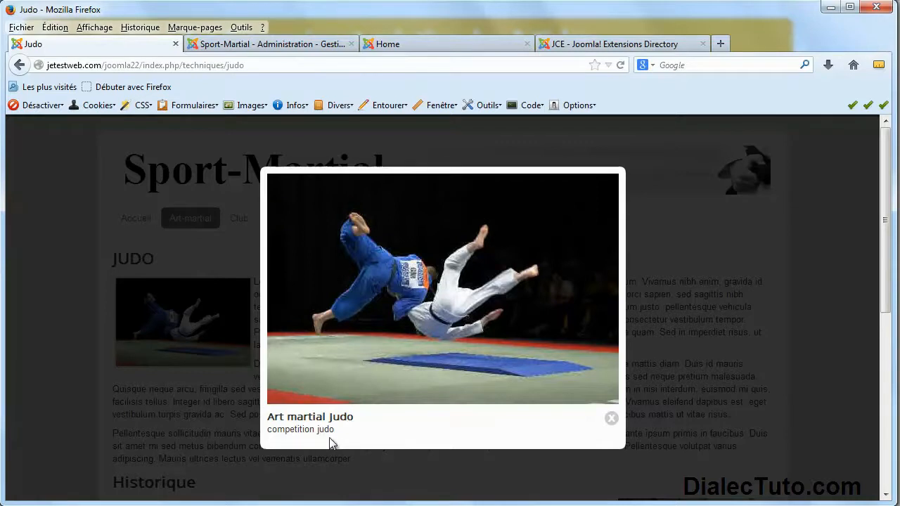
click(287, 43)
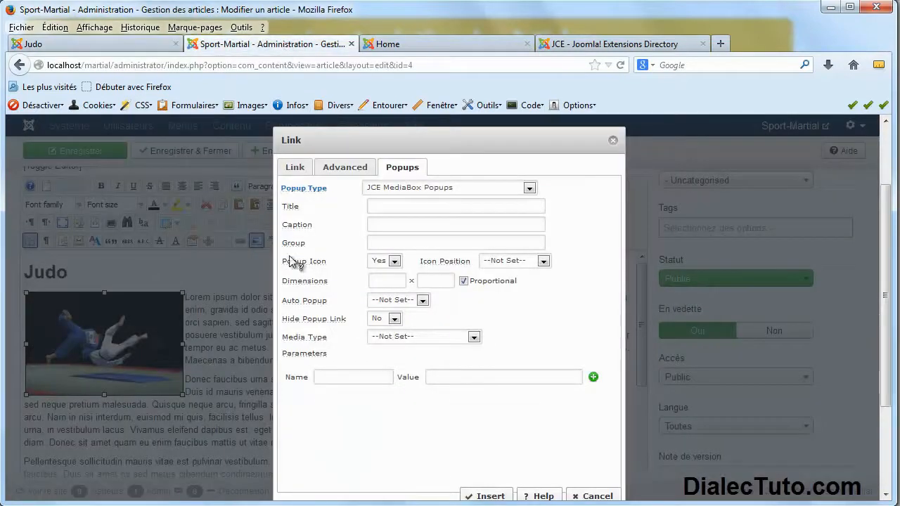
Title the popup 'Art-martial Judo', caption it 'compétition judo', insert the link and save the article.
click(374, 206)
text(Art-)
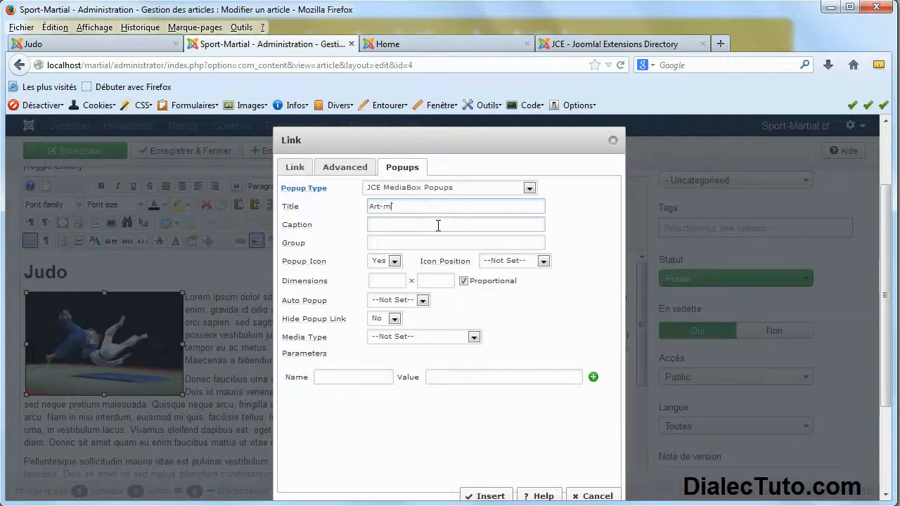
text(martial Judo)
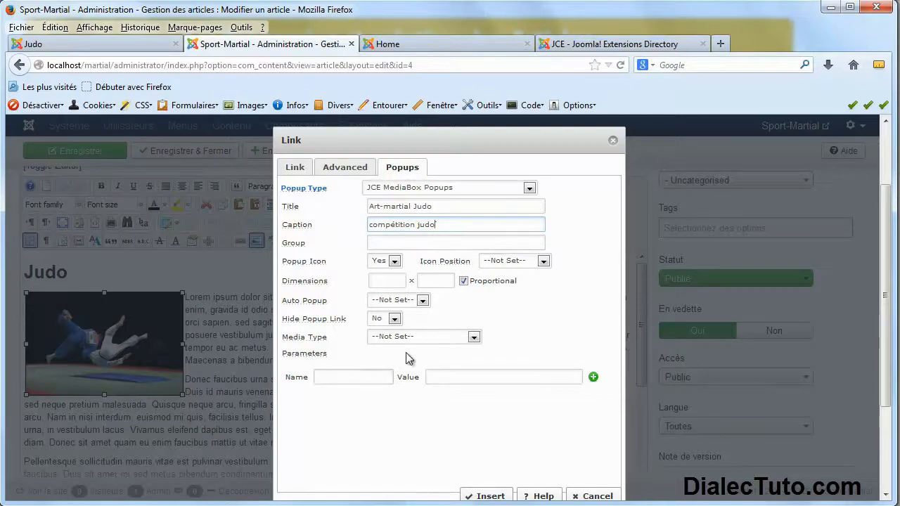
click(489, 496)
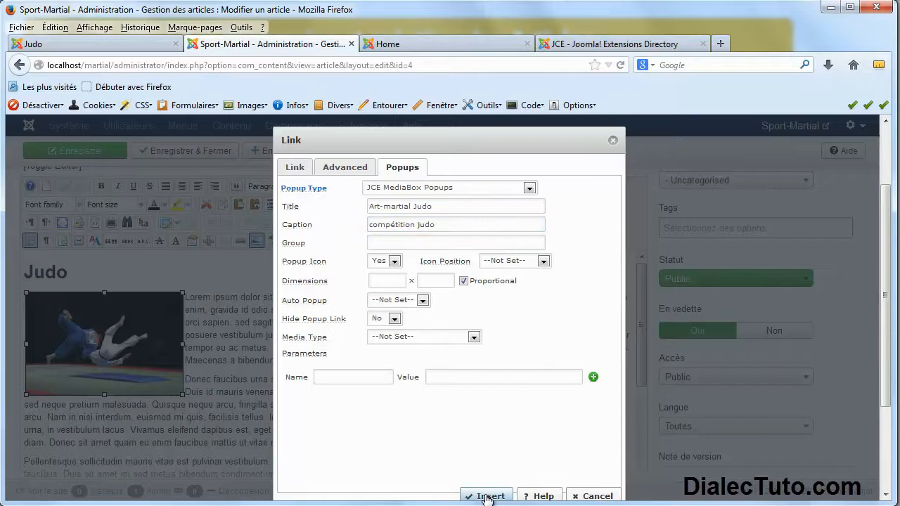
click(173, 153)
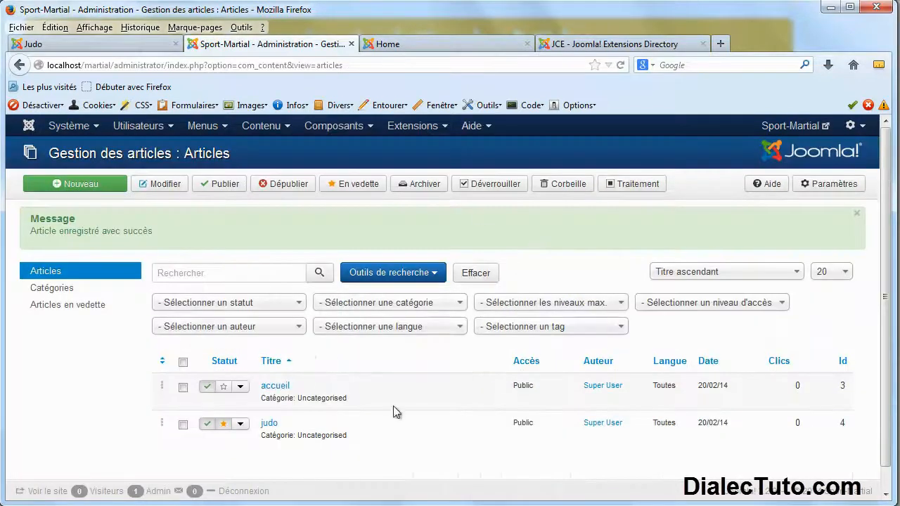
Reload the local home page, open and close the judo photo's lightbox, and scroll to Historique.
click(450, 43)
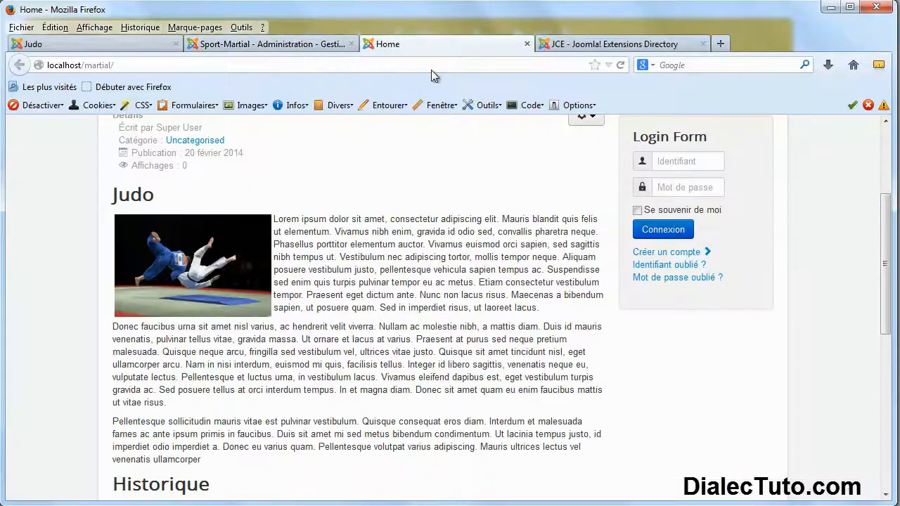
click(620, 65)
click(225, 278)
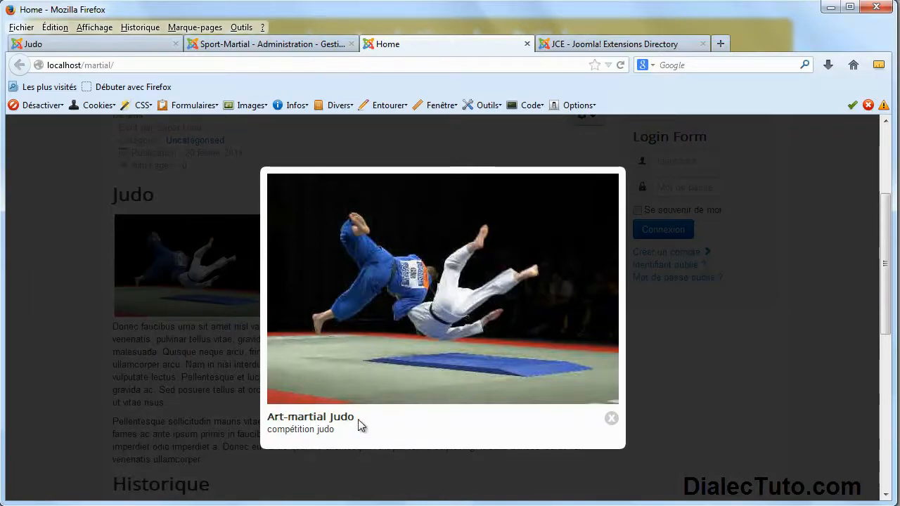
click(611, 419)
scroll(401, 360, down, 2)
scroll(549, 450, down, 5)
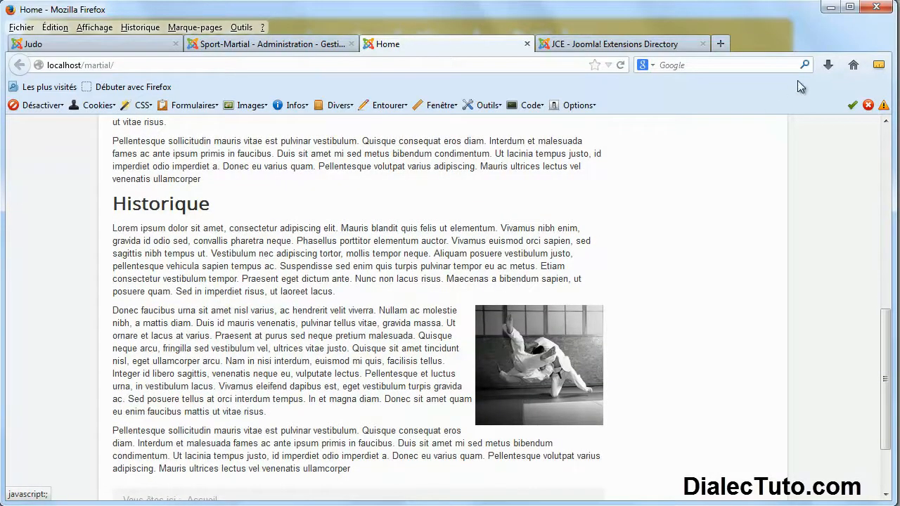
click(831, 8)
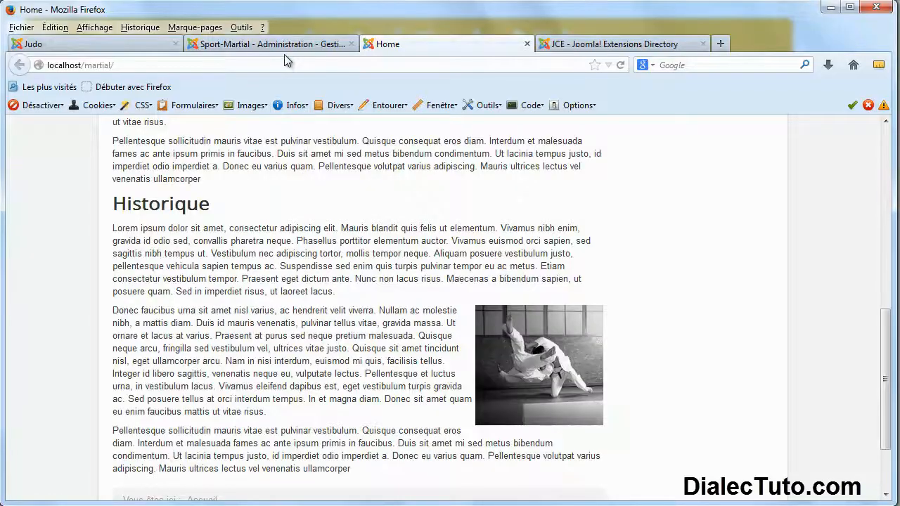
Back in the administration, open the judo article for editing.
click(285, 45)
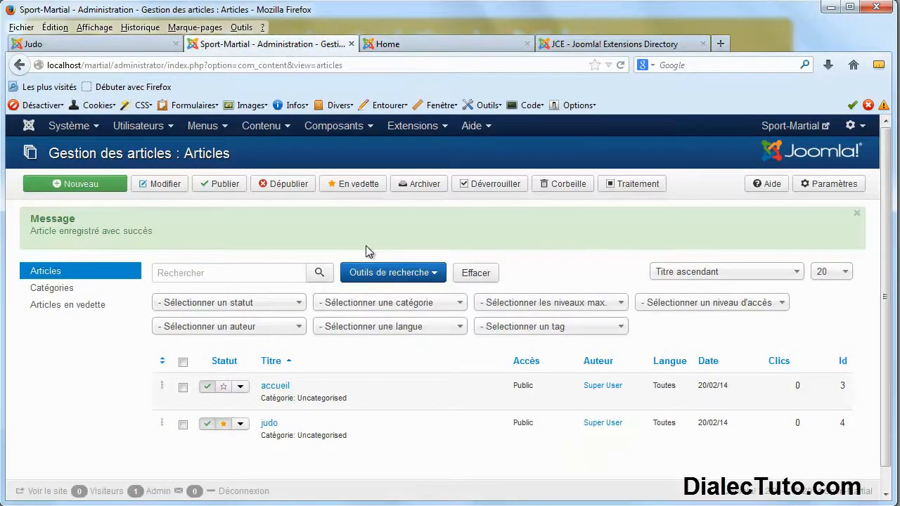
click(268, 425)
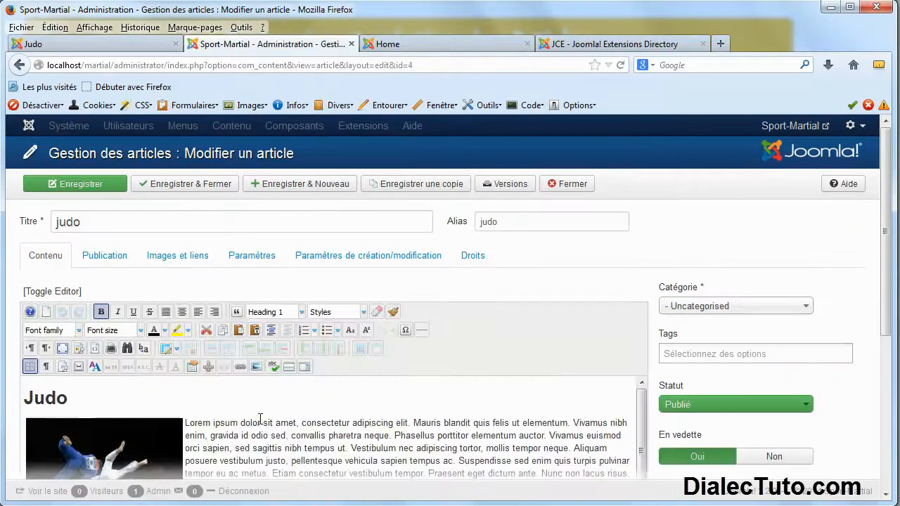
scroll(260, 412, down, 5)
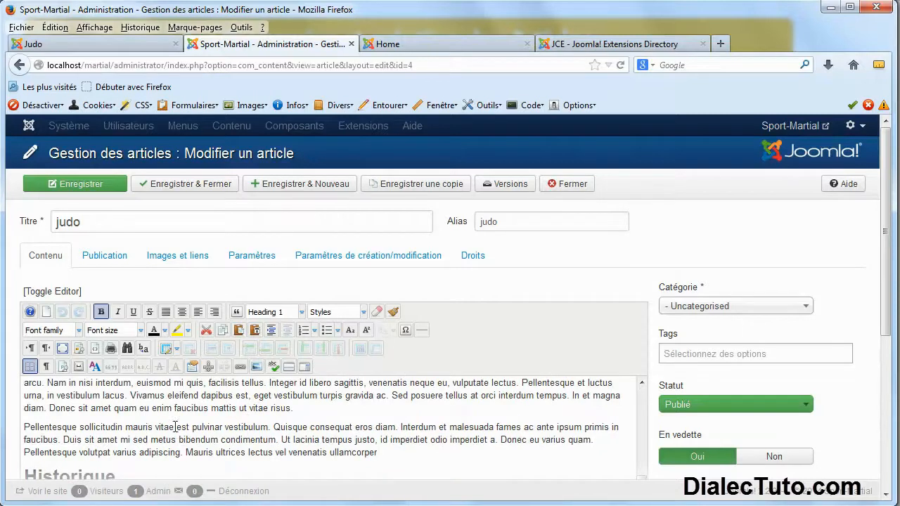
scroll(175, 427, down, 2)
Put the caret before 'Lorem' and browse the banners folder in the JCE Image Manager, inserting nothing.
click(25, 436)
drag(31, 436, 24, 438)
click(26, 435)
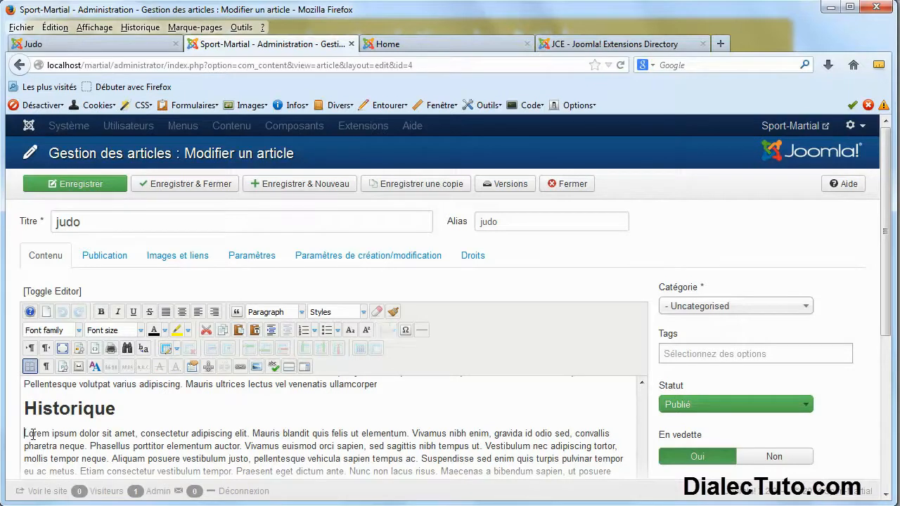
click(256, 367)
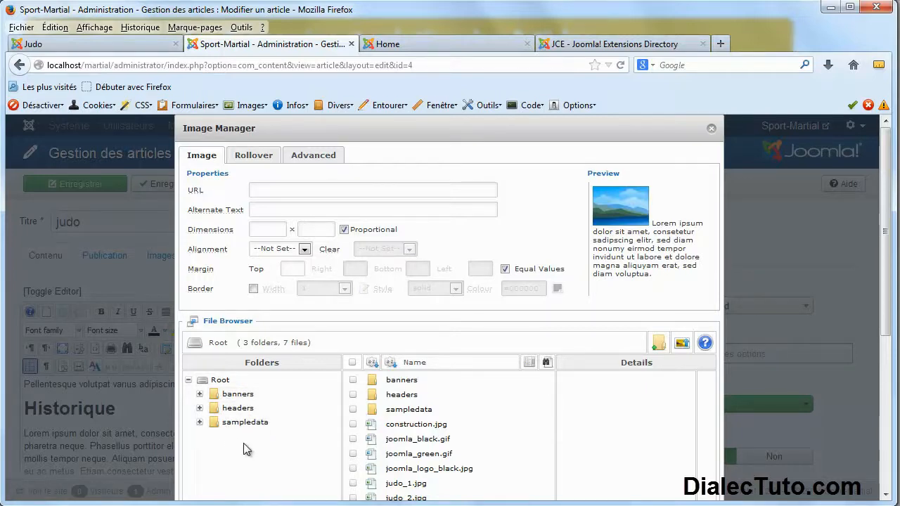
click(211, 394)
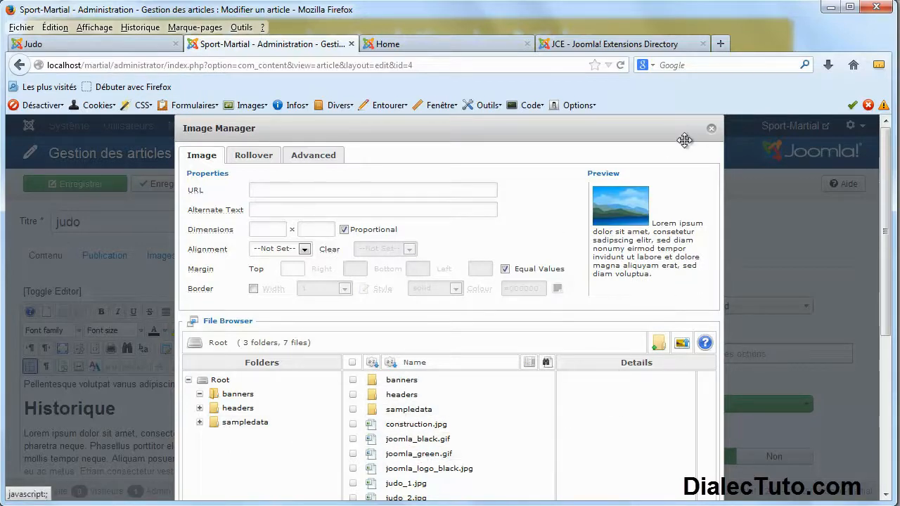
click(711, 128)
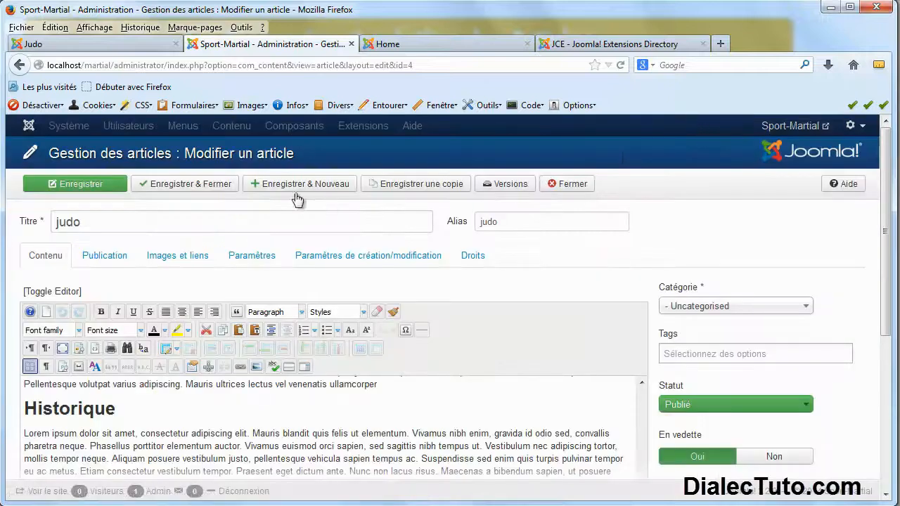
Close the judo article and open Gestion des médias, listing banners, headers, sampledata and the judo images.
click(555, 185)
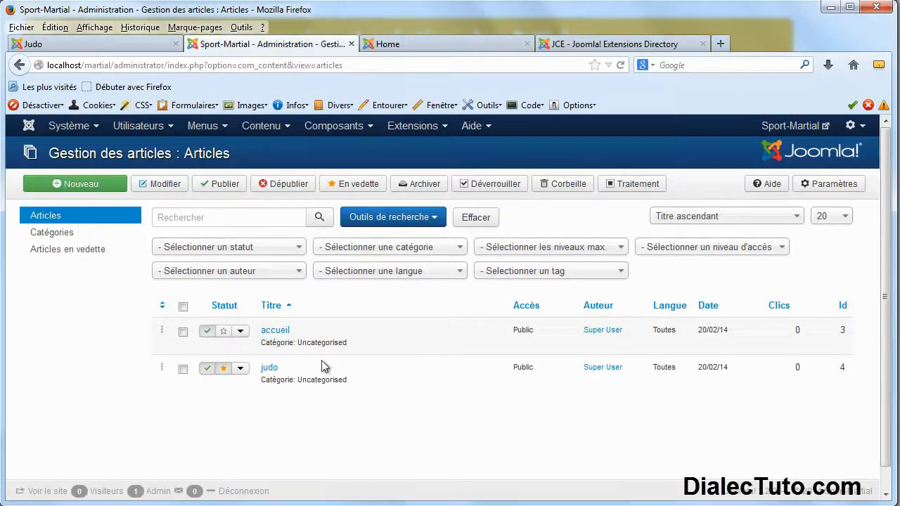
click(225, 131)
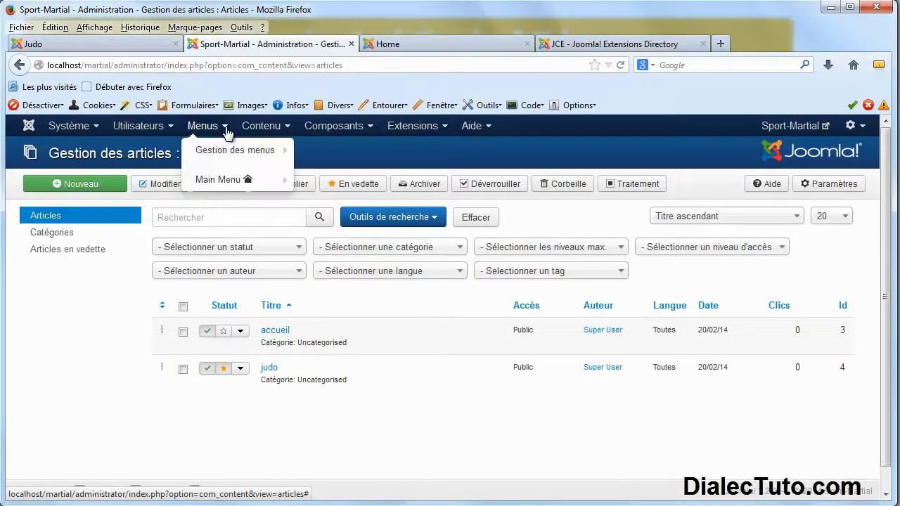
click(284, 131)
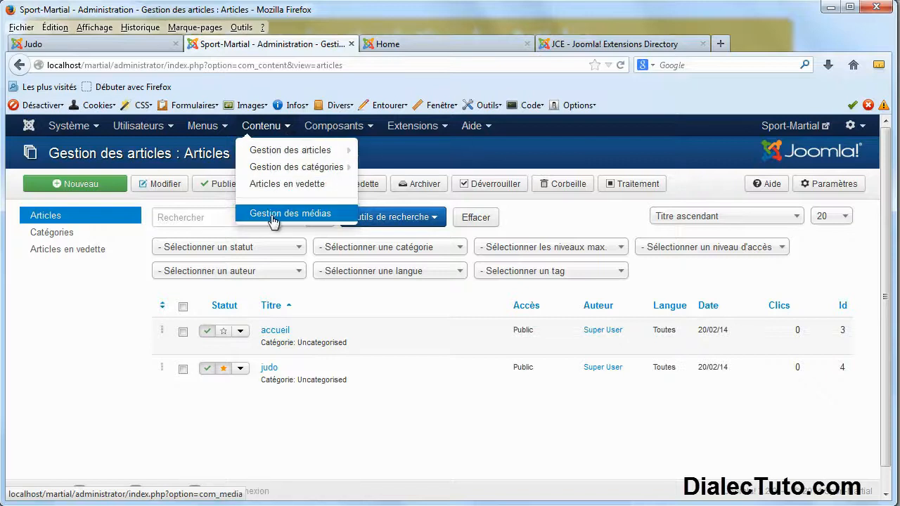
click(310, 221)
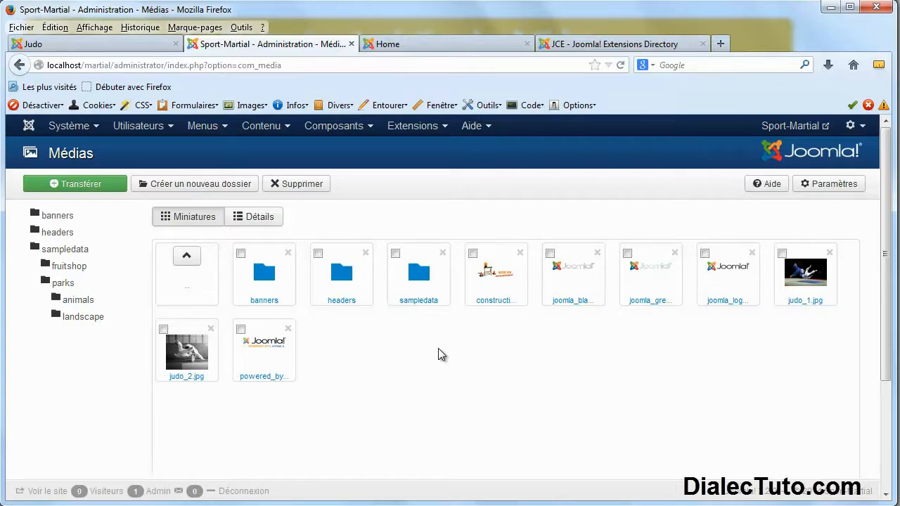
drag(887, 260, 886, 239)
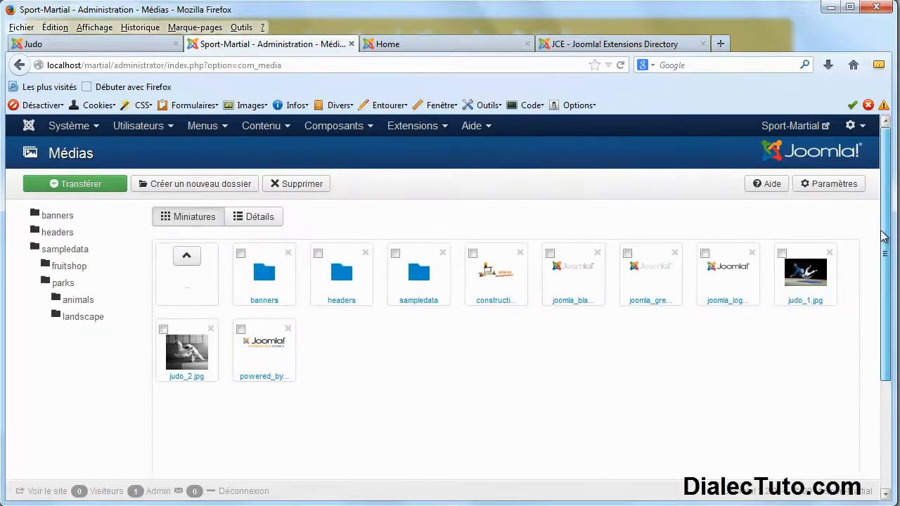
Create a new media folder named 'aikido' and open it.
click(206, 189)
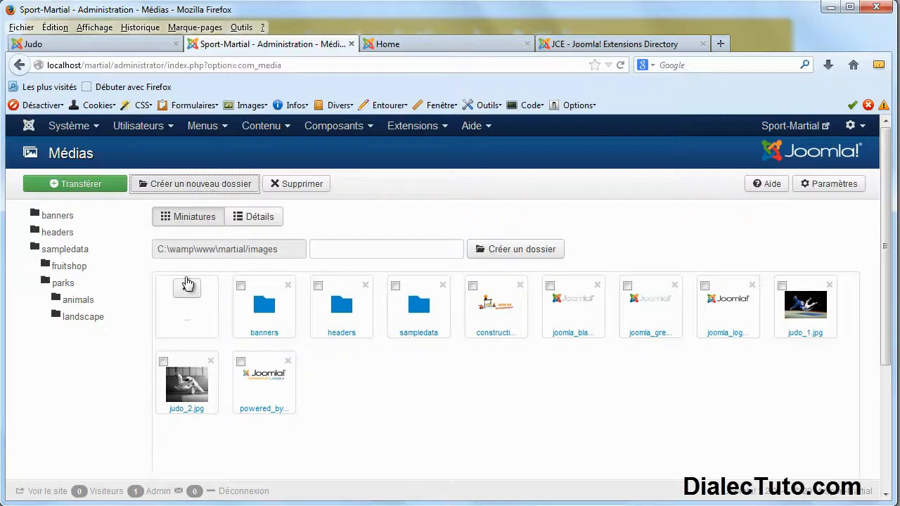
click(357, 248)
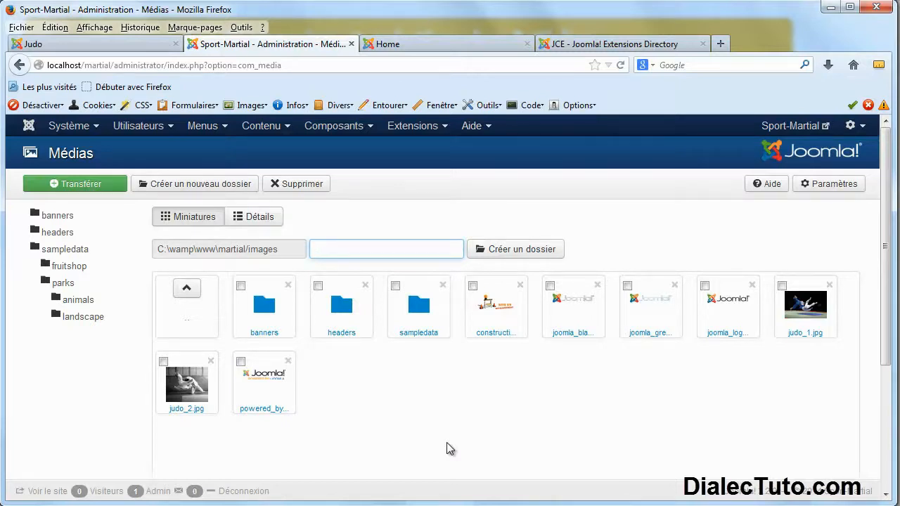
text(aikido)
click(508, 253)
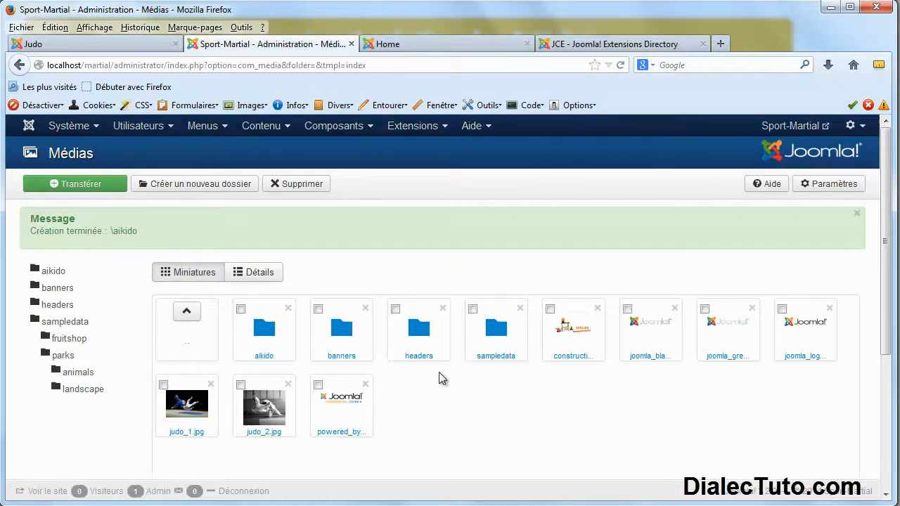
click(266, 333)
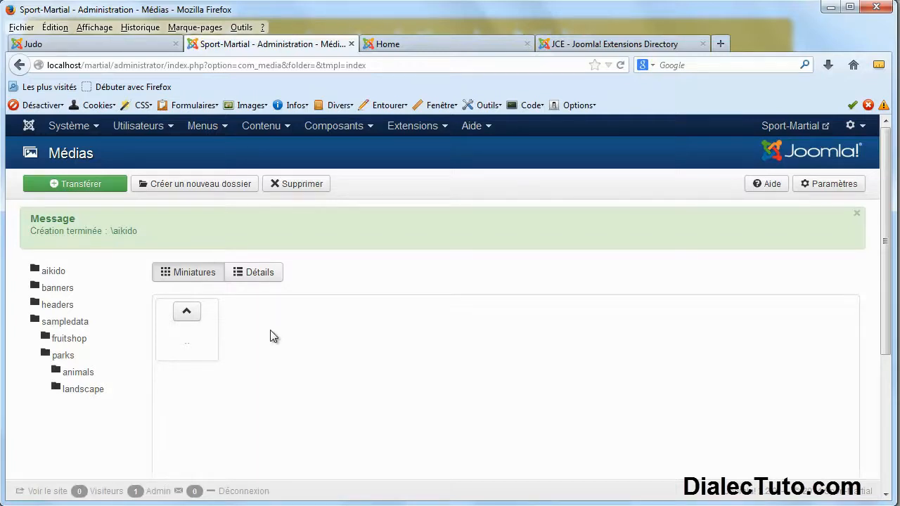
Choose aikido2.jpg from the computer and upload it into the aikido folder.
scroll(319, 365, down, 3)
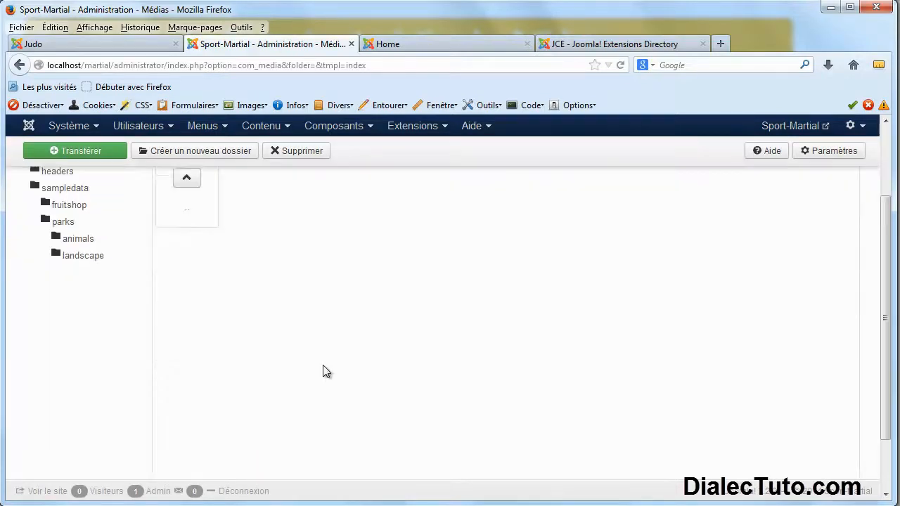
scroll(300, 294, up, 1)
scroll(300, 294, up, 3)
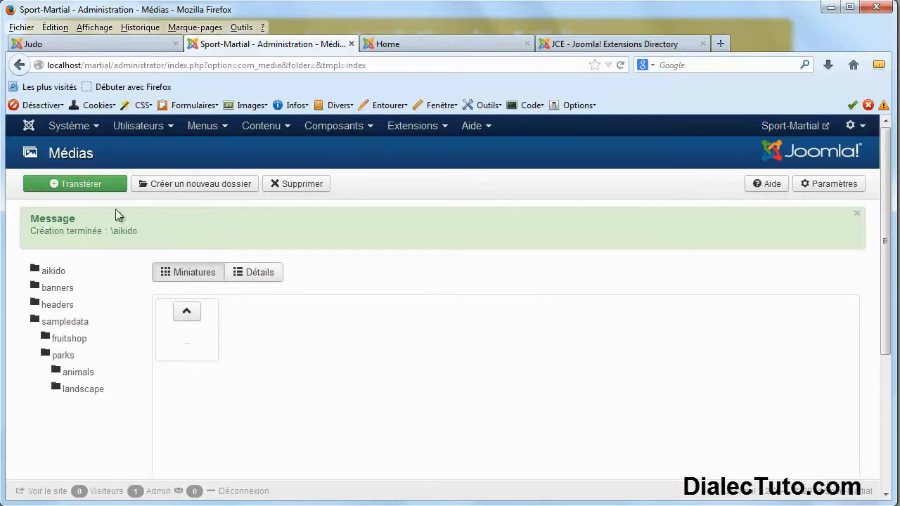
click(104, 194)
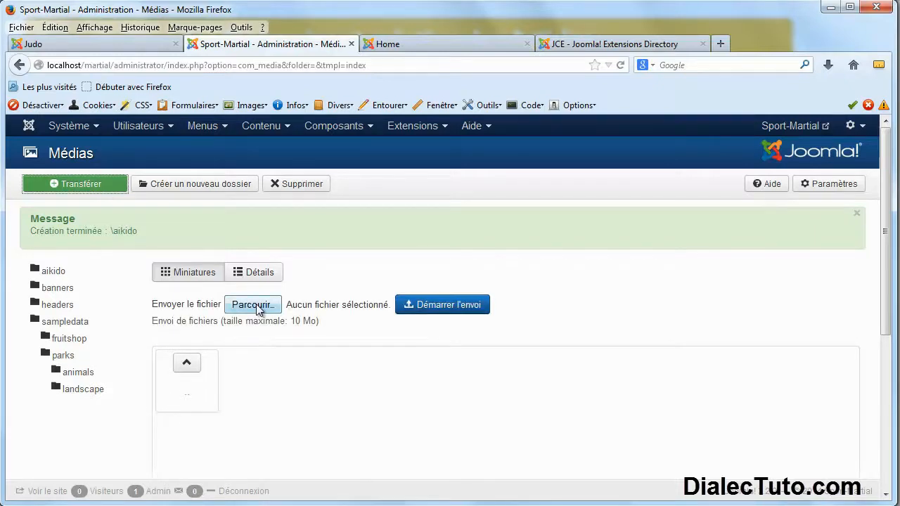
click(256, 306)
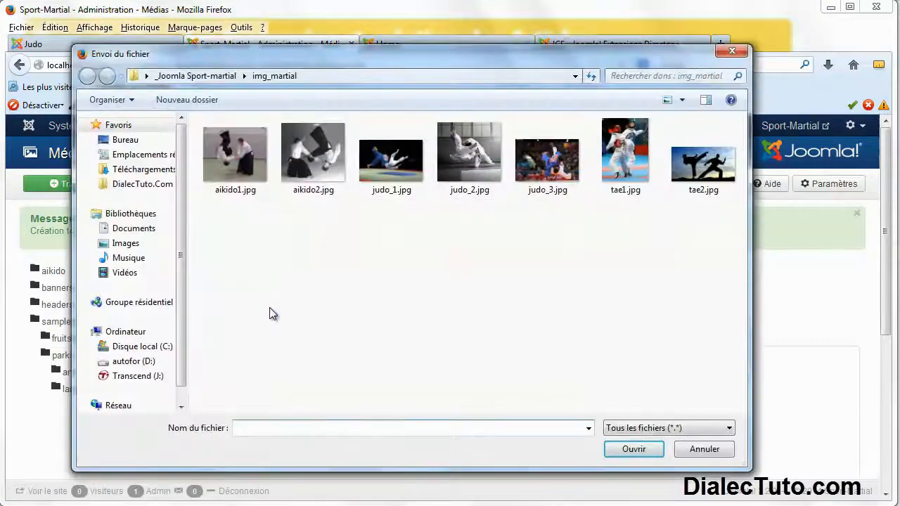
click(313, 172)
click(619, 454)
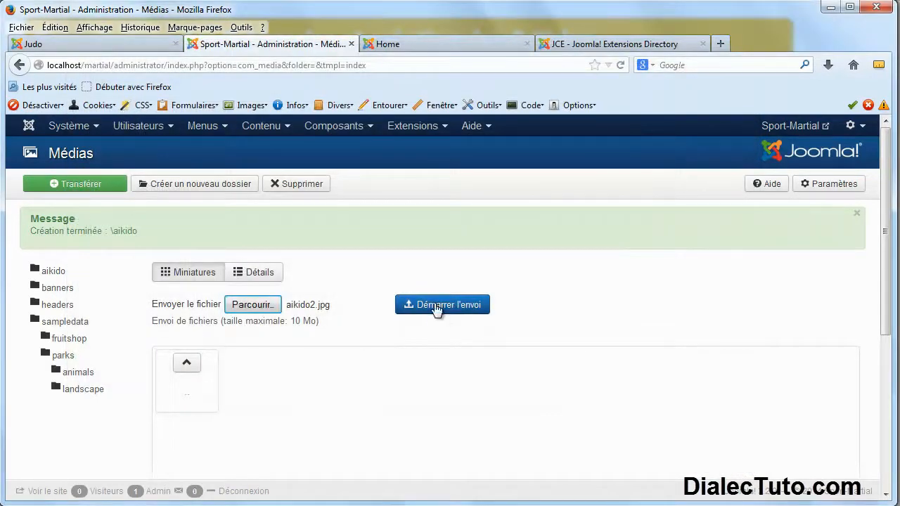
click(436, 308)
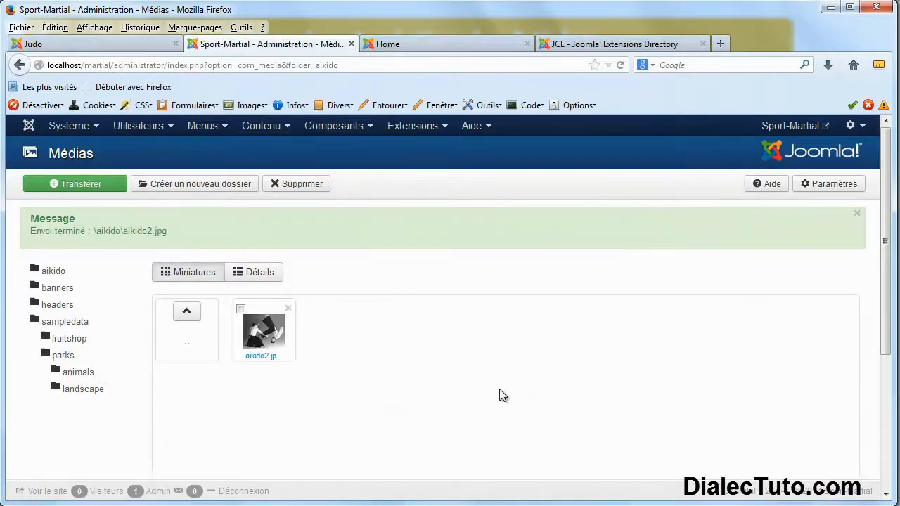
Check the aikido folder, then return to the media root listing aikido beside banners, headers and sampledata.
click(287, 127)
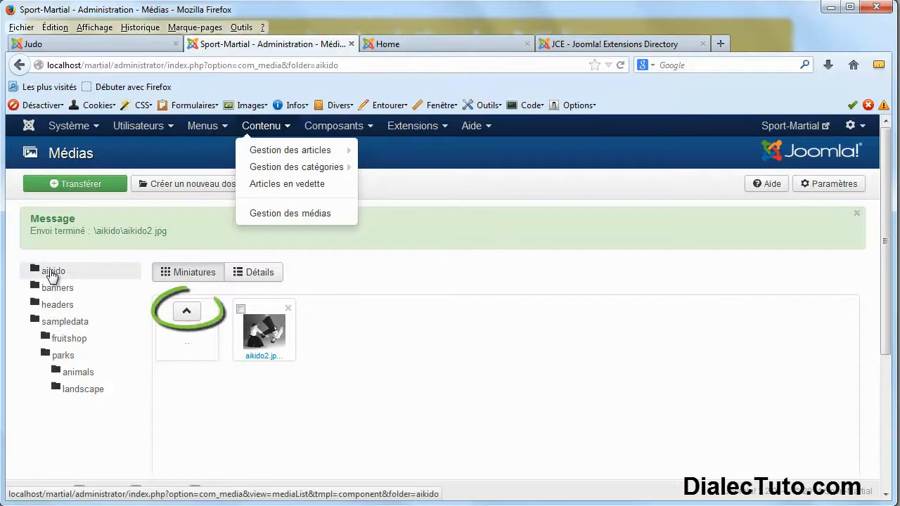
click(52, 274)
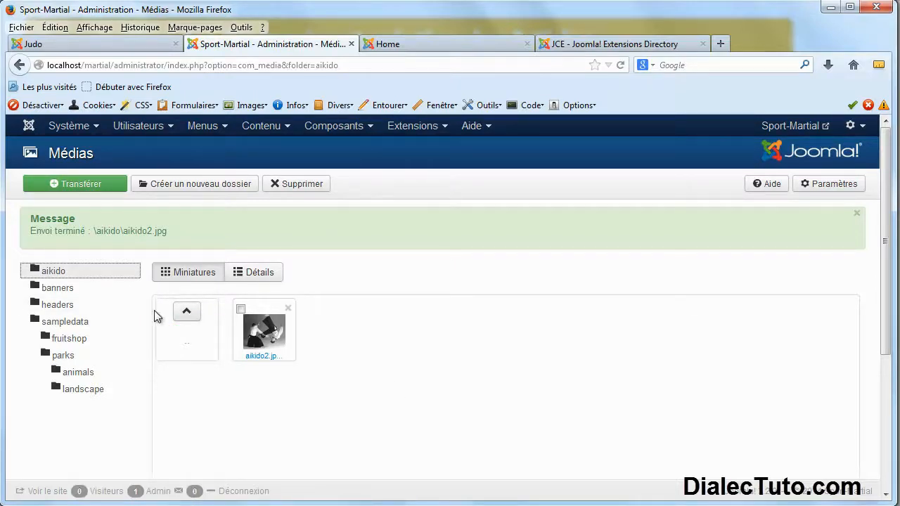
click(289, 128)
click(280, 212)
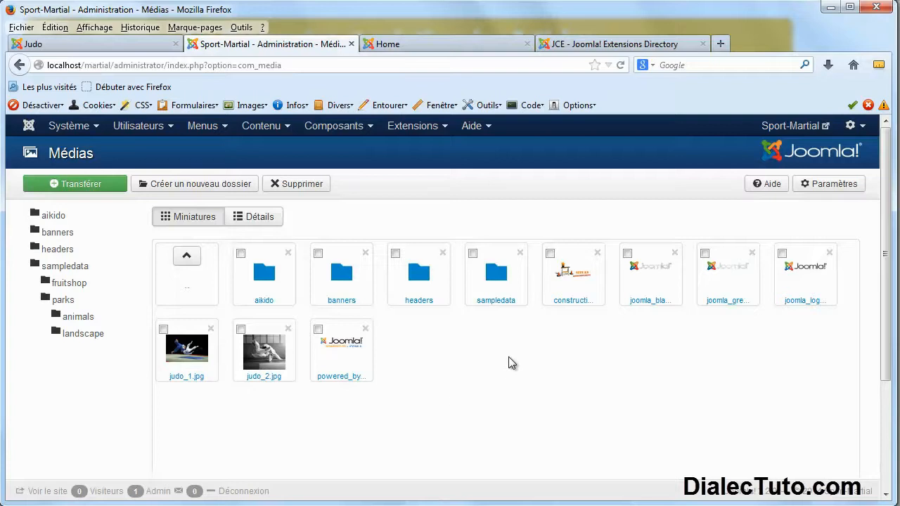
click(272, 127)
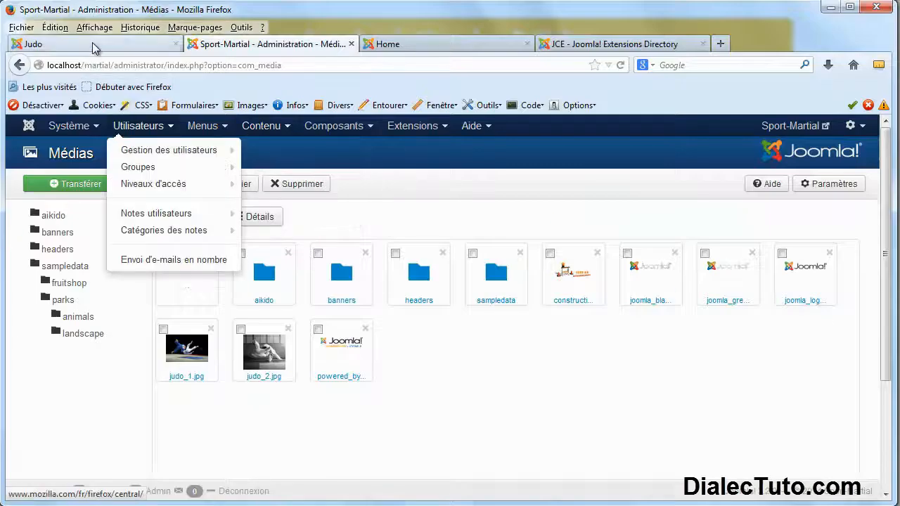
click(94, 45)
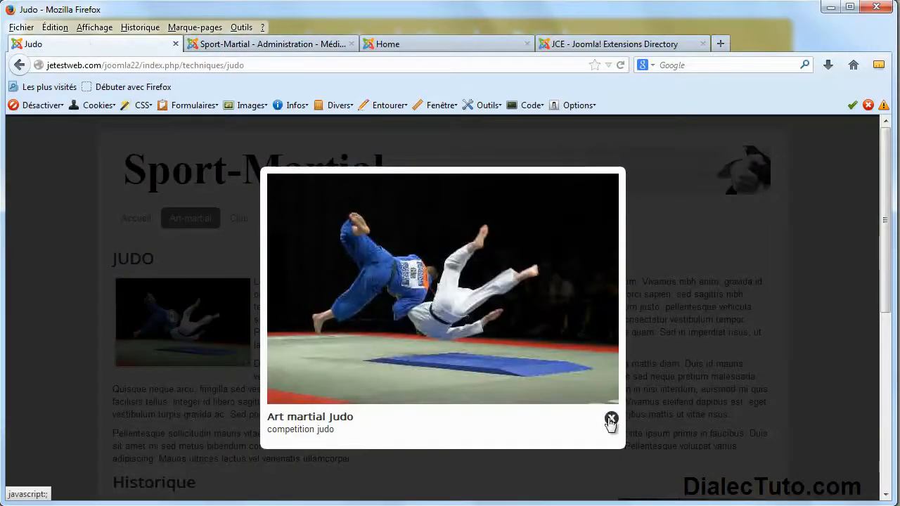
Close the enlarged judo photo and view the live Club page and its Google map.
click(612, 421)
click(239, 224)
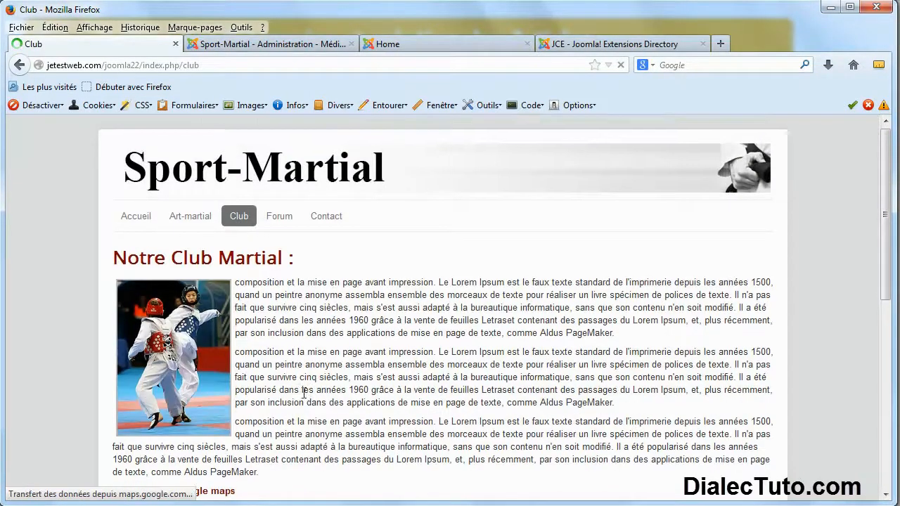
scroll(301, 391, down, 5)
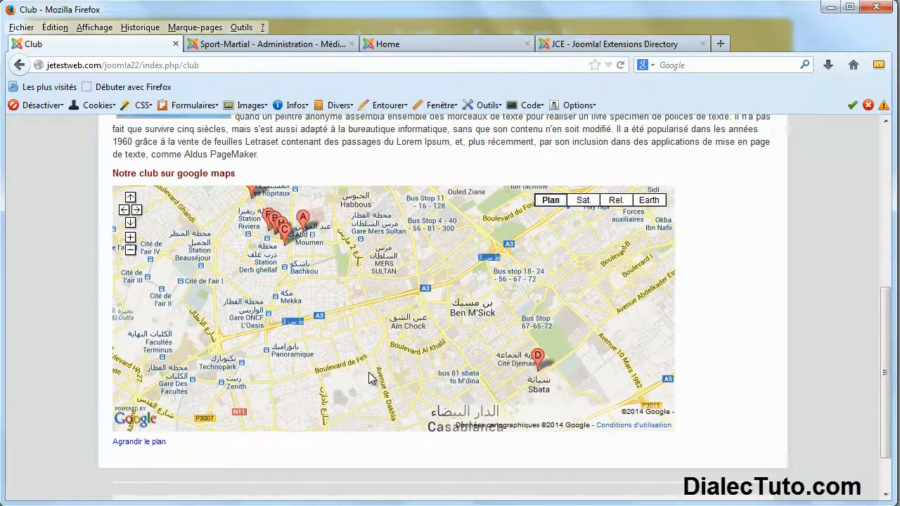
scroll(373, 378, up, 4)
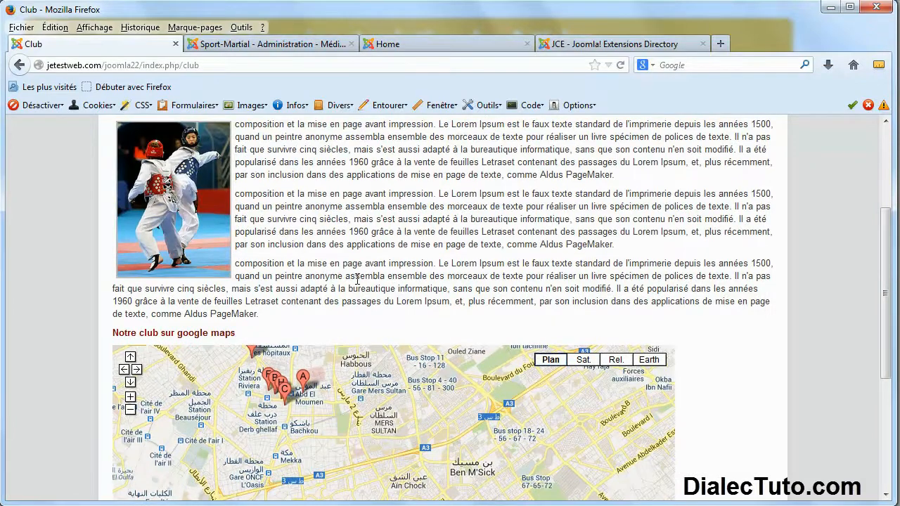
scroll(357, 279, up, 4)
click(272, 47)
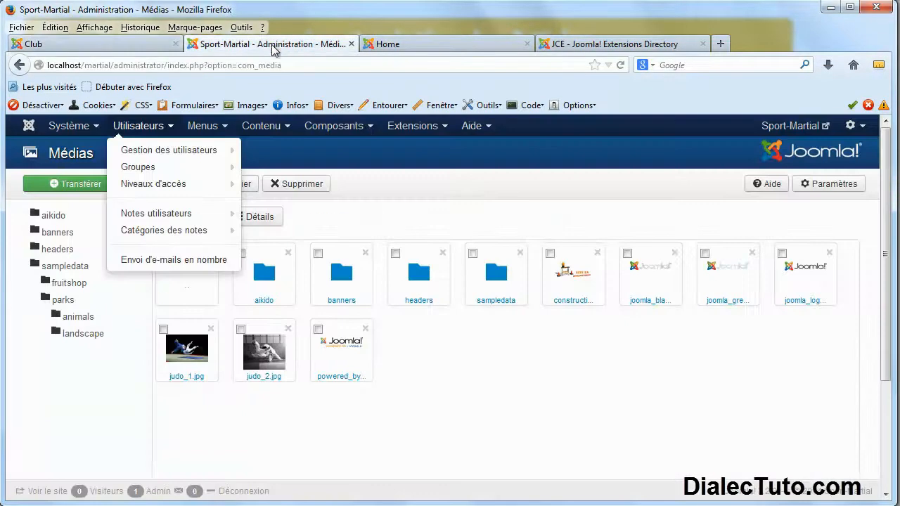
Start a new article from Contenu > Gestion des articles > Ajouter un article.
click(261, 126)
click(287, 125)
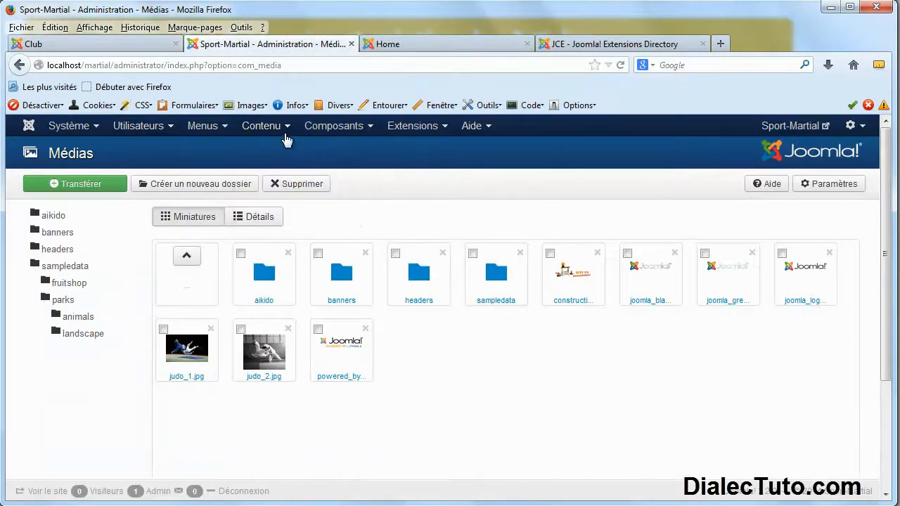
click(287, 127)
mouse_move(282, 154)
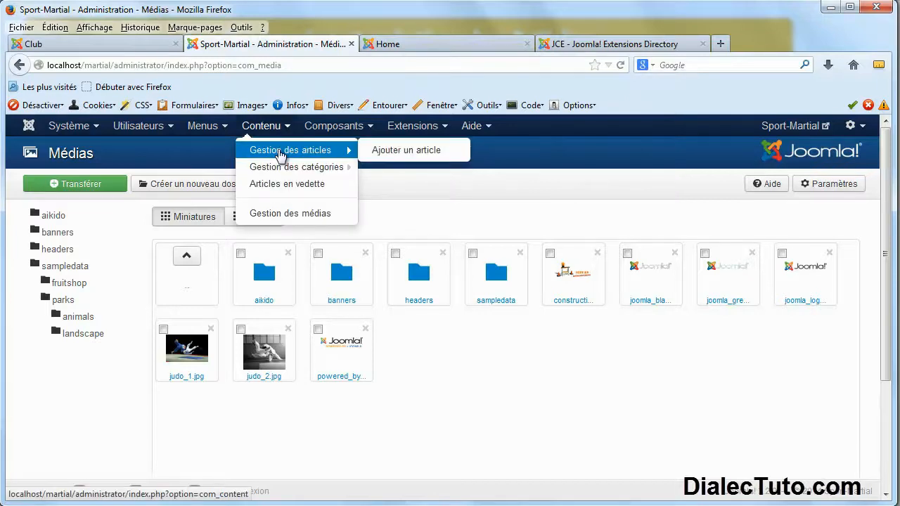
click(433, 152)
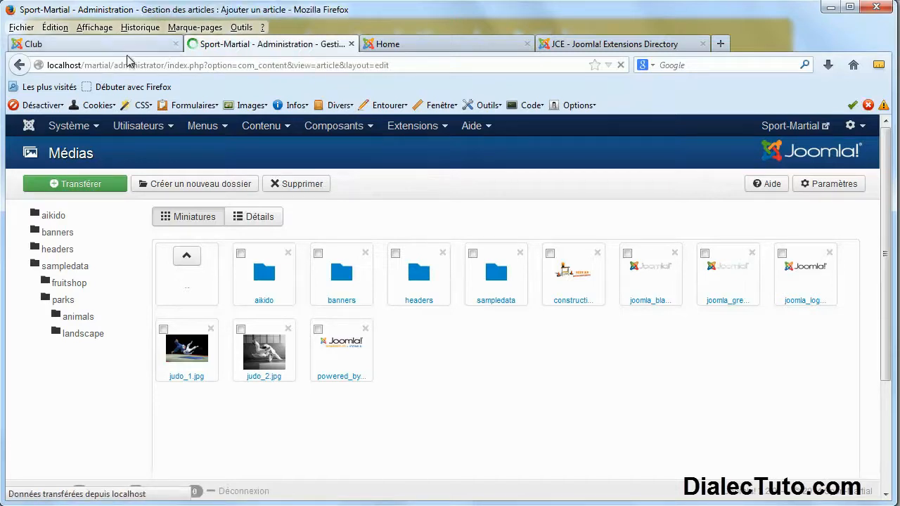
Copy the three Lorem Ipsum paragraphs from the Club page and paste them into the article body.
click(102, 45)
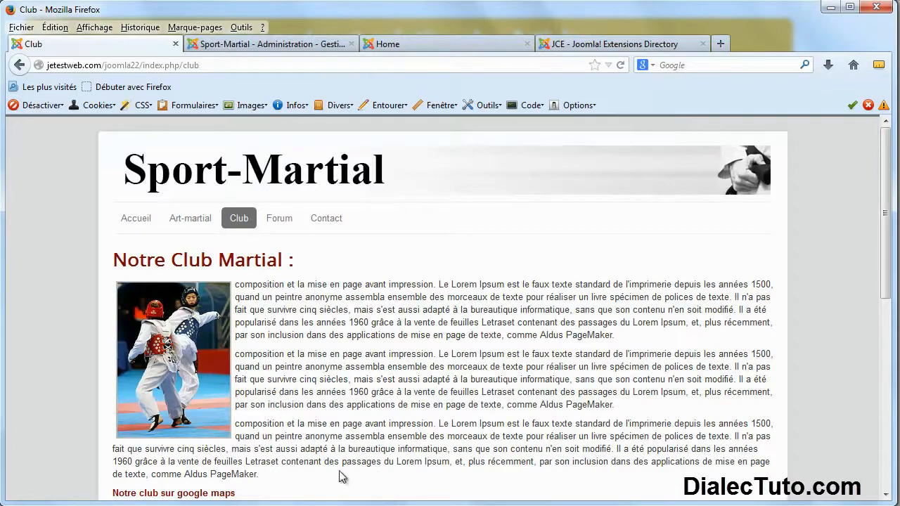
drag(239, 285, 259, 477)
key(ctrl+c)
right_click(308, 371)
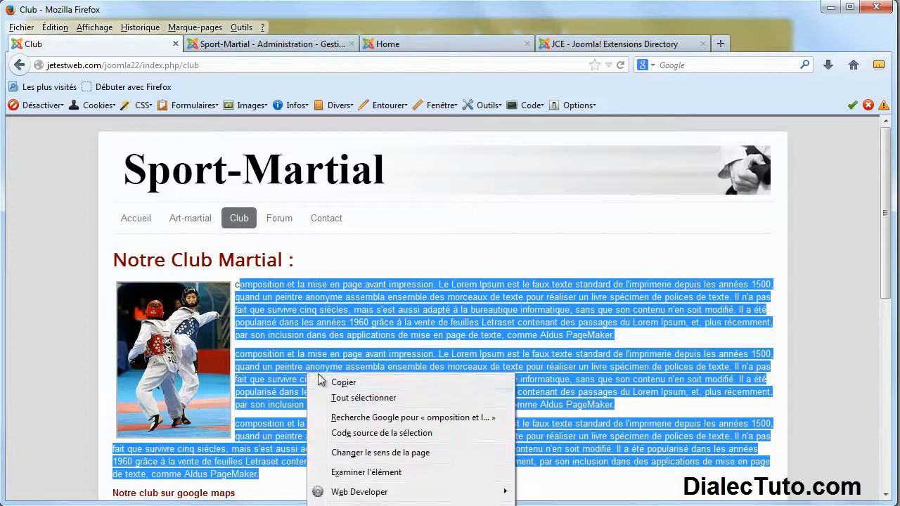
click(337, 382)
click(290, 47)
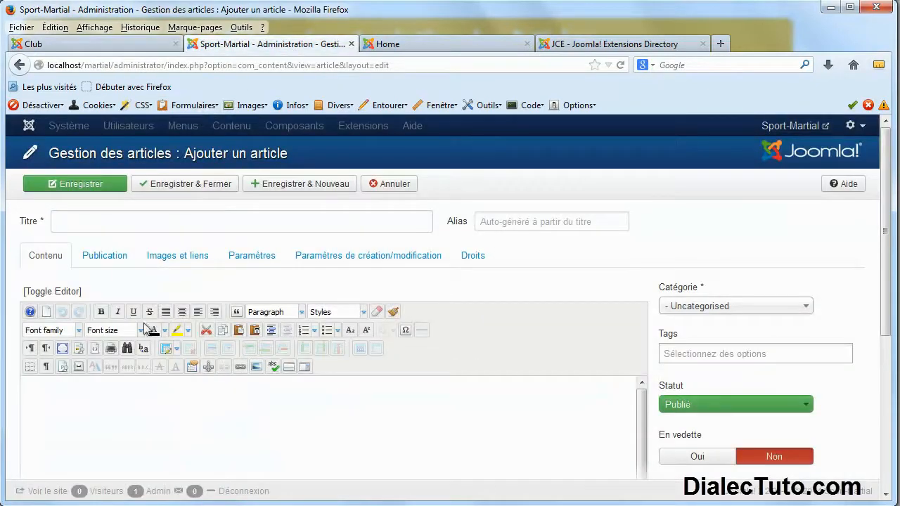
key(ctrl+v)
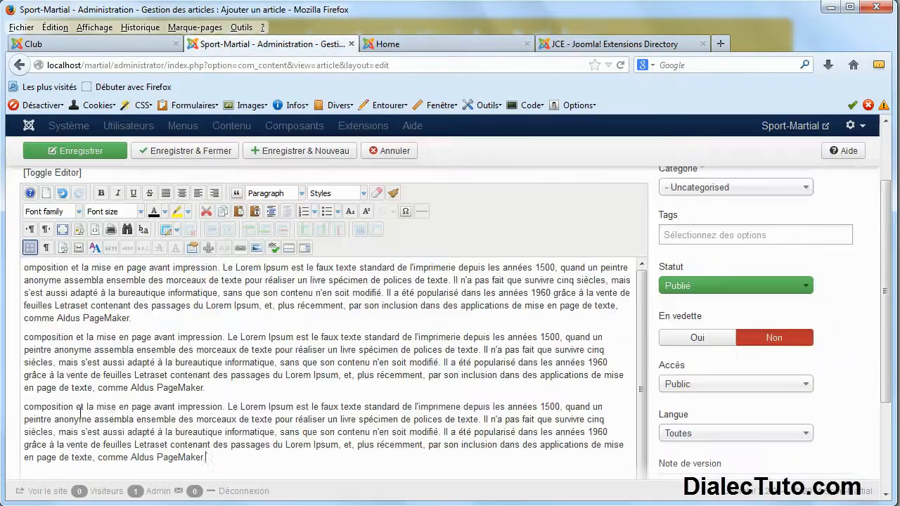
scroll(125, 345, up, 3)
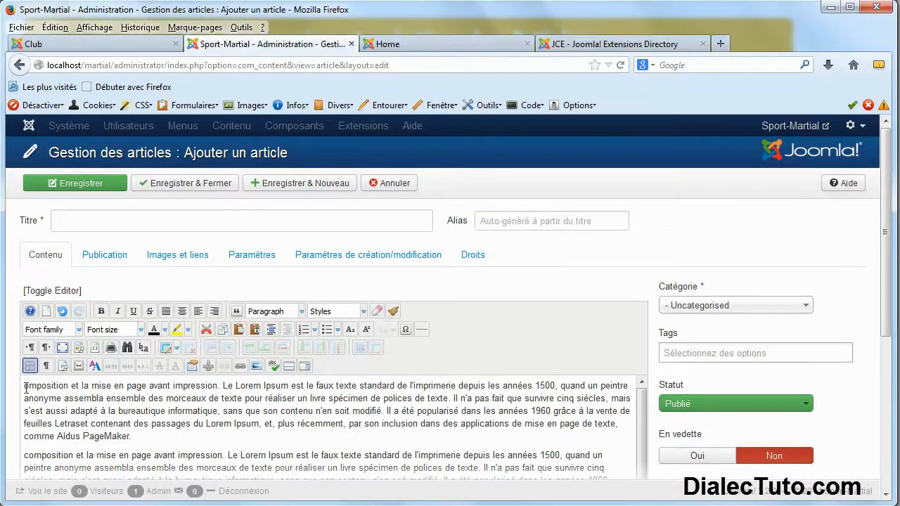
Insert aikido2.jpg from the aikido folder at the text start, aligned Left with margin 2.
click(256, 366)
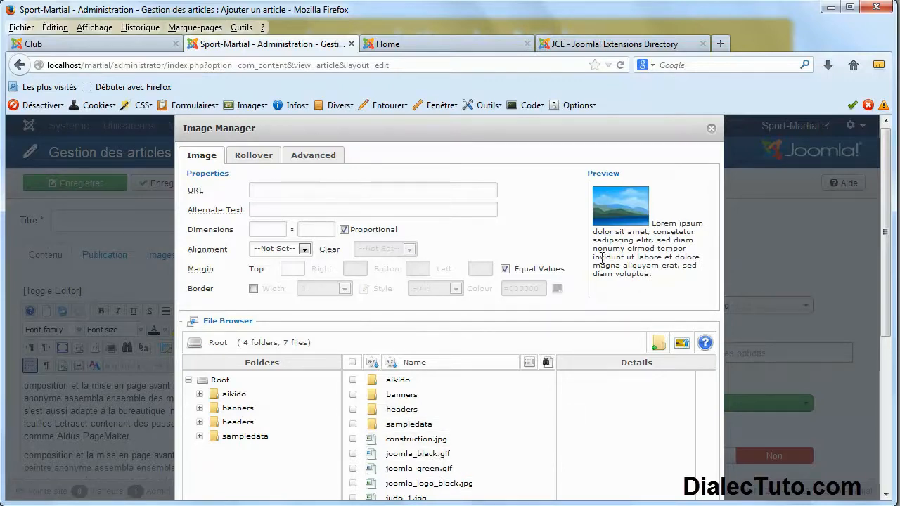
click(200, 396)
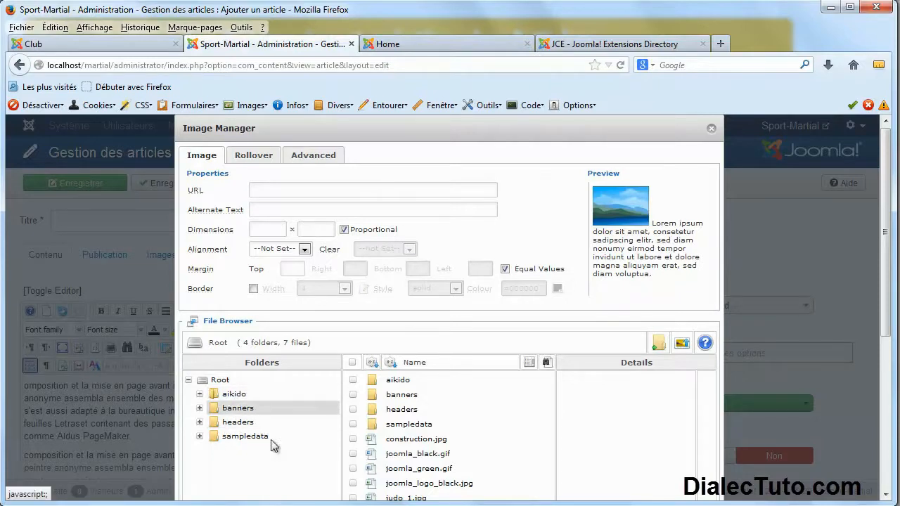
click(235, 395)
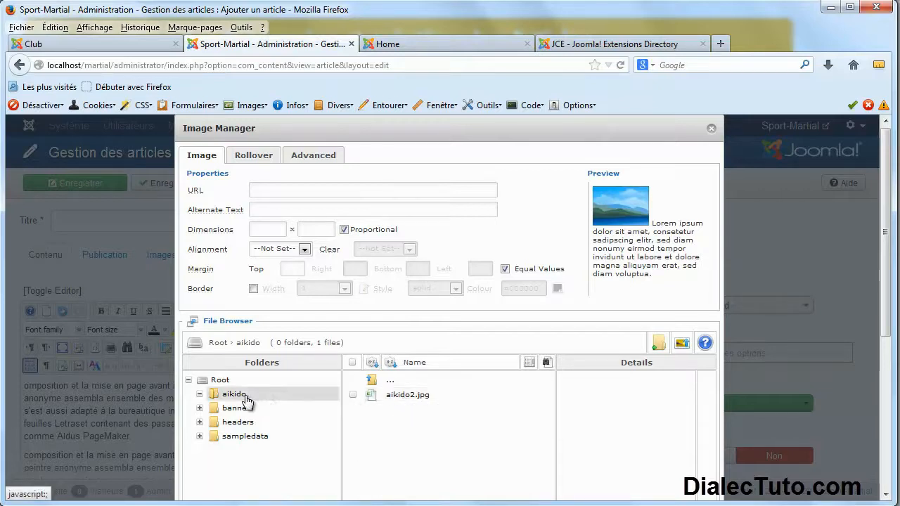
click(404, 397)
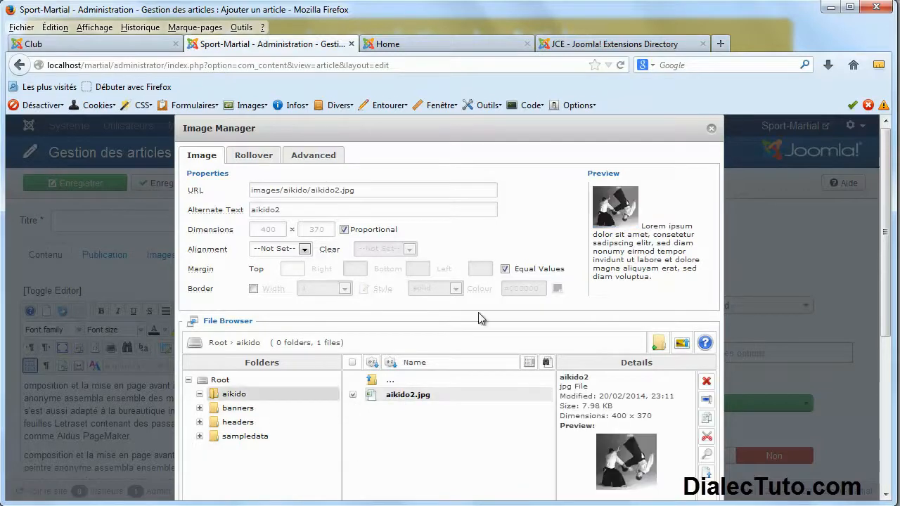
click(303, 251)
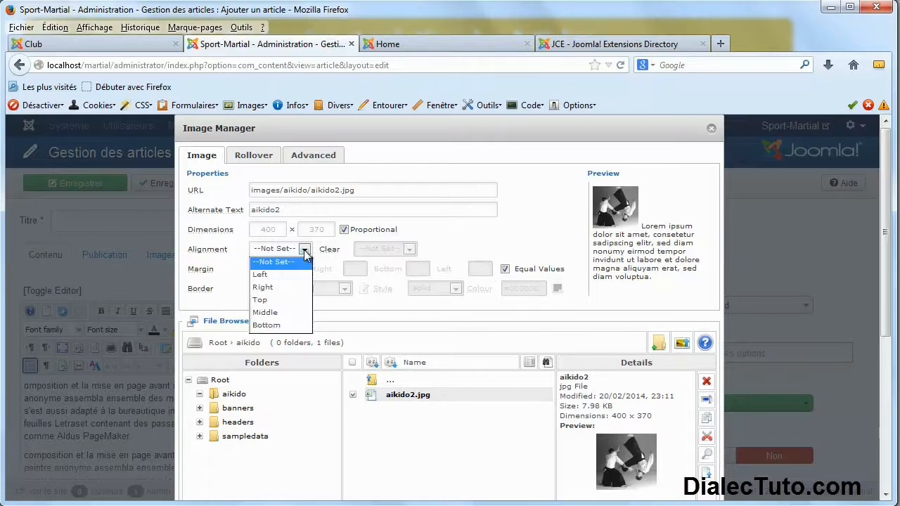
click(291, 274)
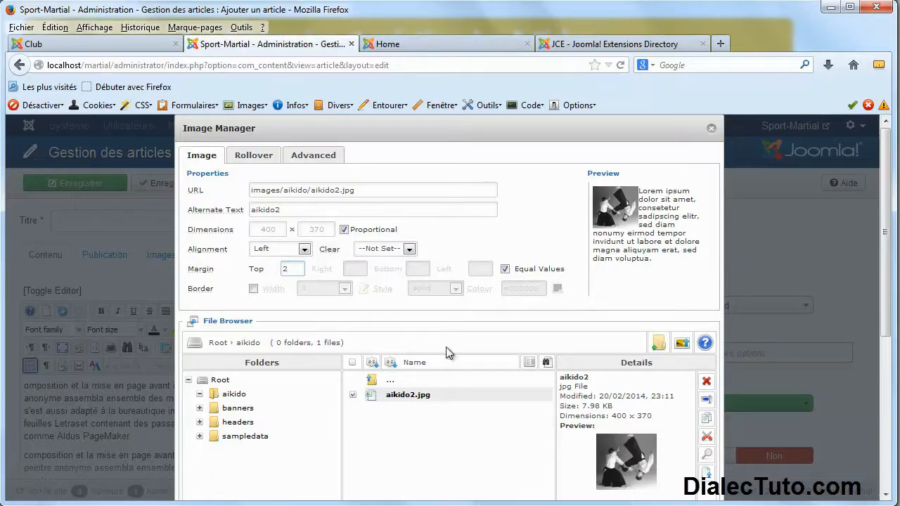
drag(884, 285, 886, 322)
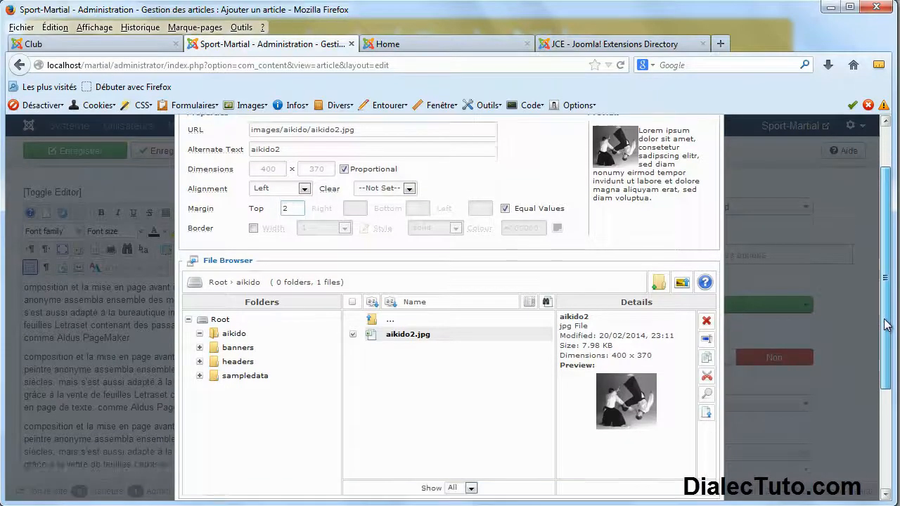
drag(886, 372, 886, 377)
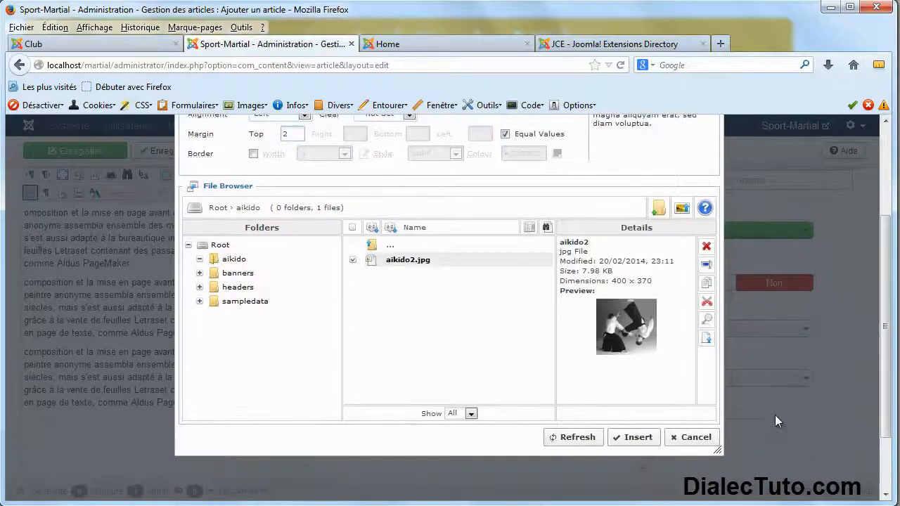
click(639, 438)
click(218, 375)
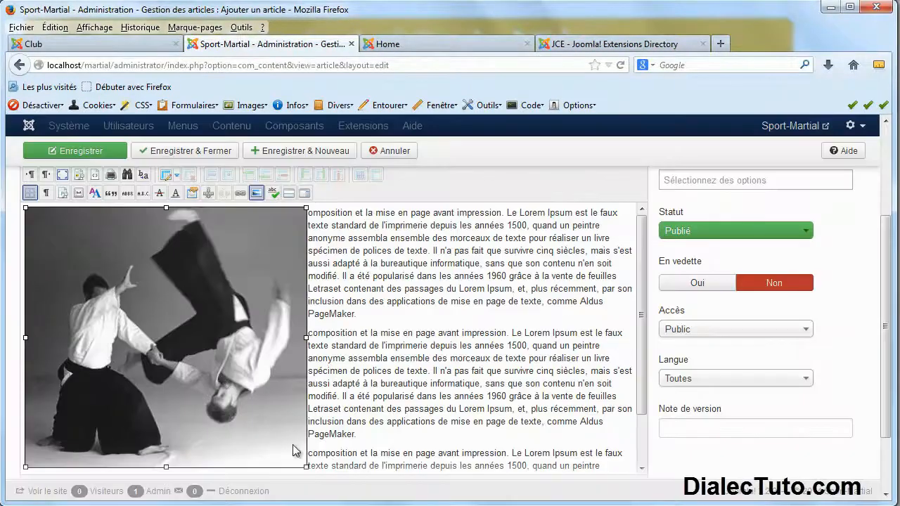
Shrink the aikido image to about 215 x 200 and add an empty line after the last paragraph.
drag(306, 466, 146, 301)
scroll(214, 313, up, 4)
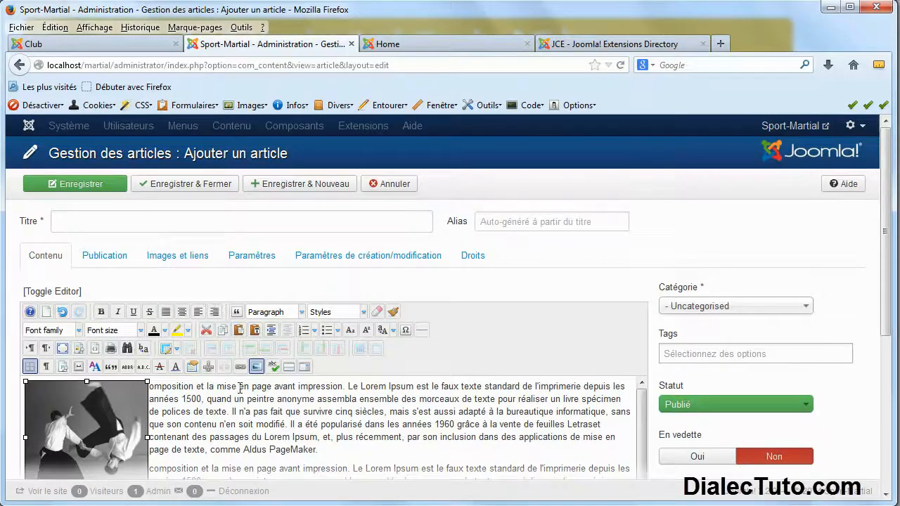
scroll(223, 423, down, 3)
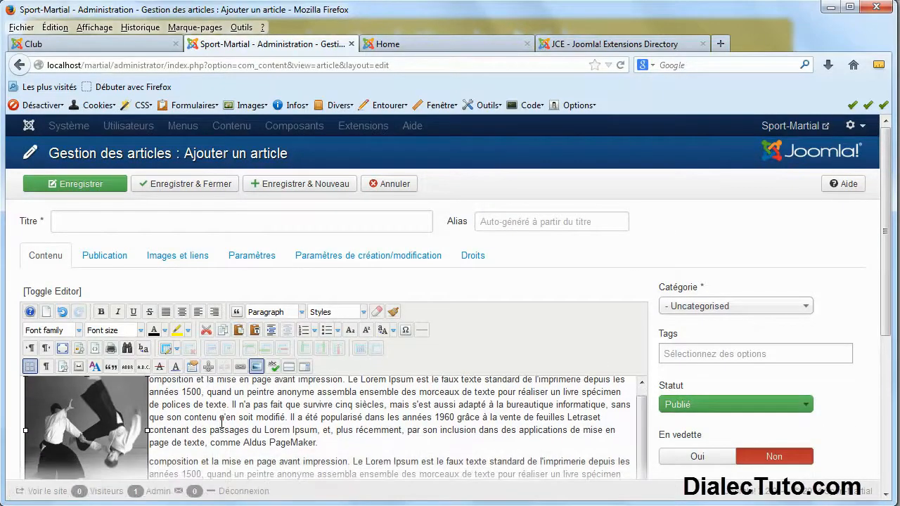
click(208, 384)
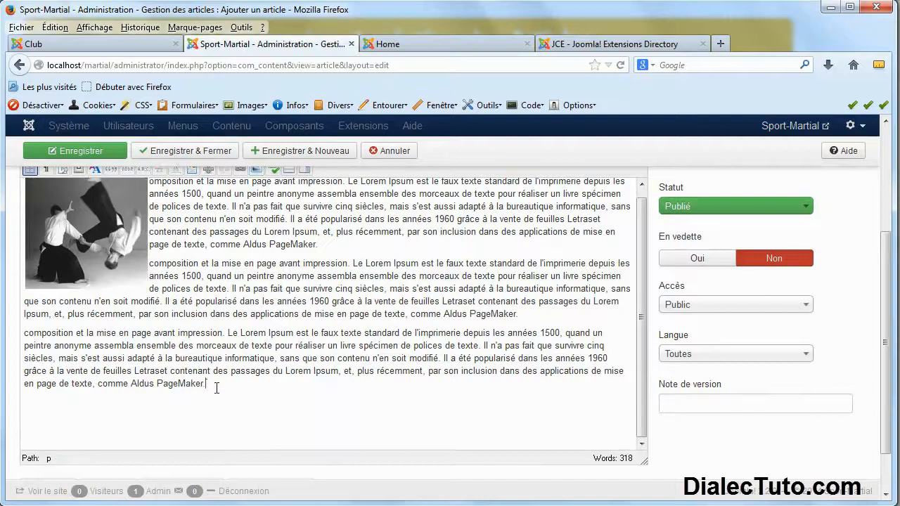
scroll(243, 375, up, 1)
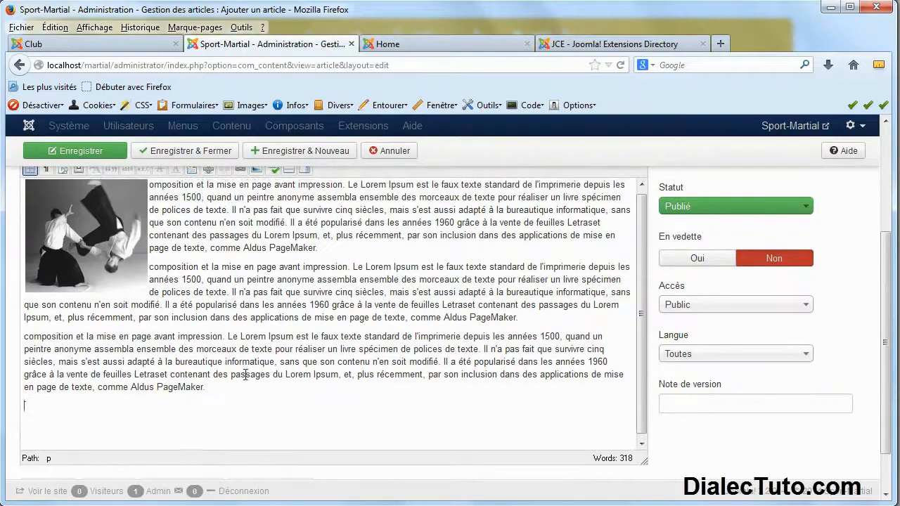
key(Return)
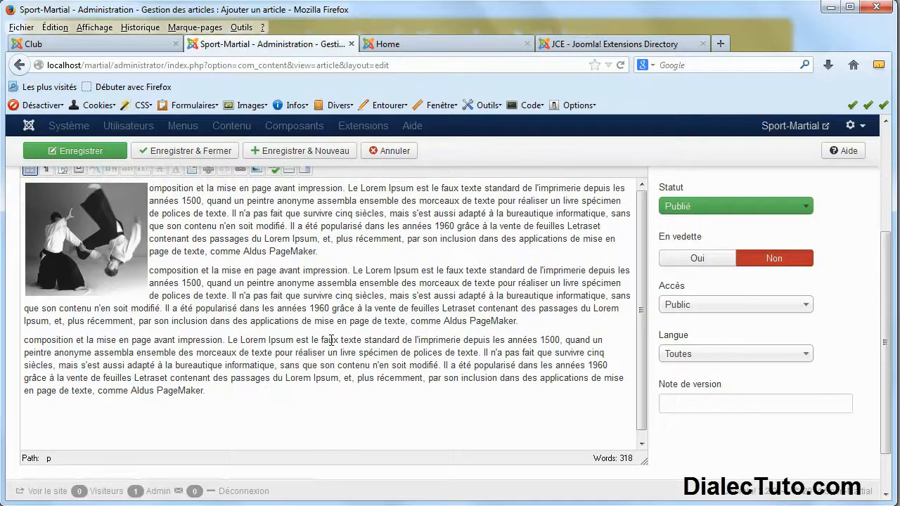
scroll(331, 341, up, 5)
Title the article 'club', put it in the club category, and save and close.
click(111, 221)
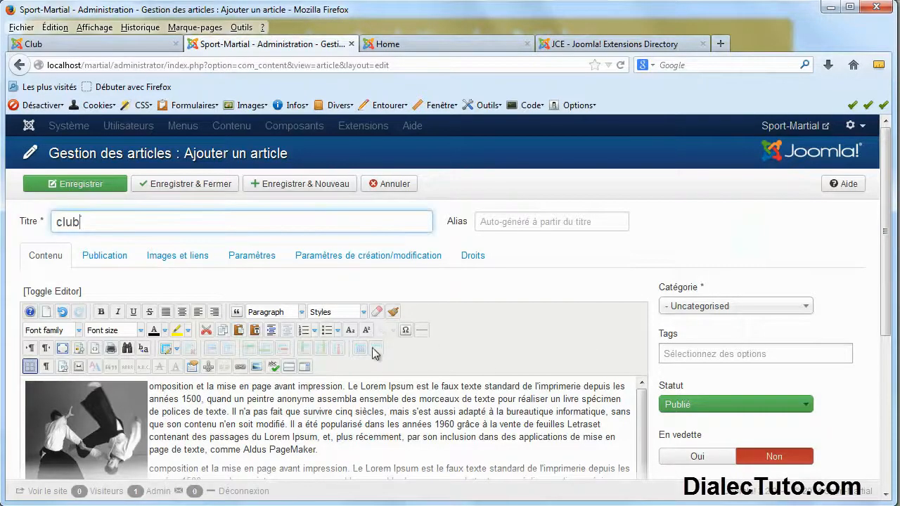
click(704, 308)
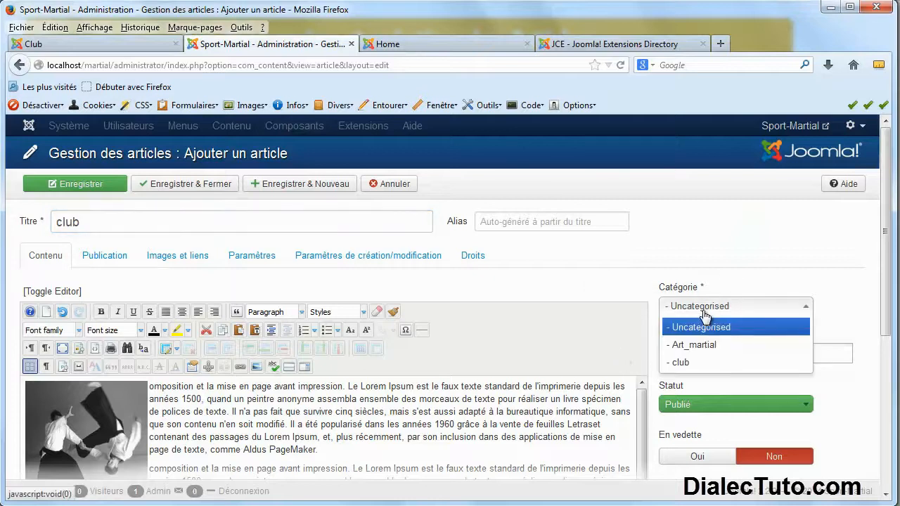
click(684, 362)
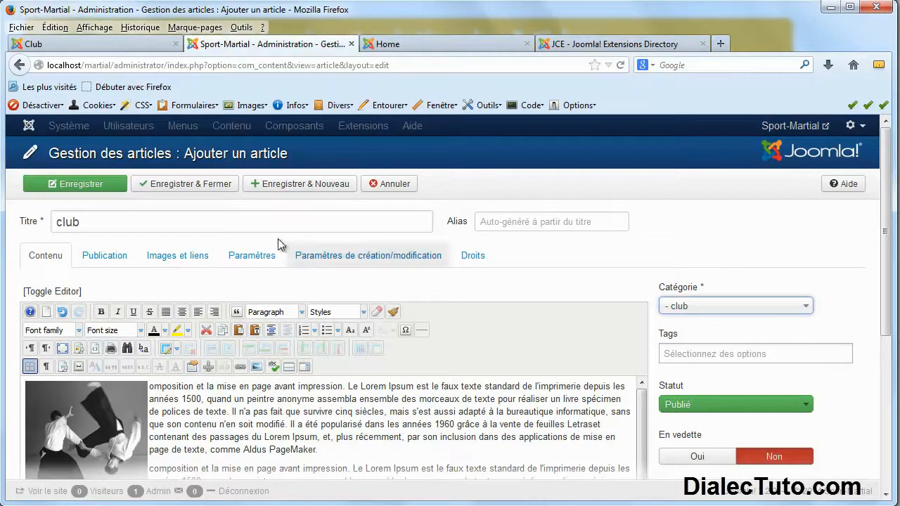
click(213, 190)
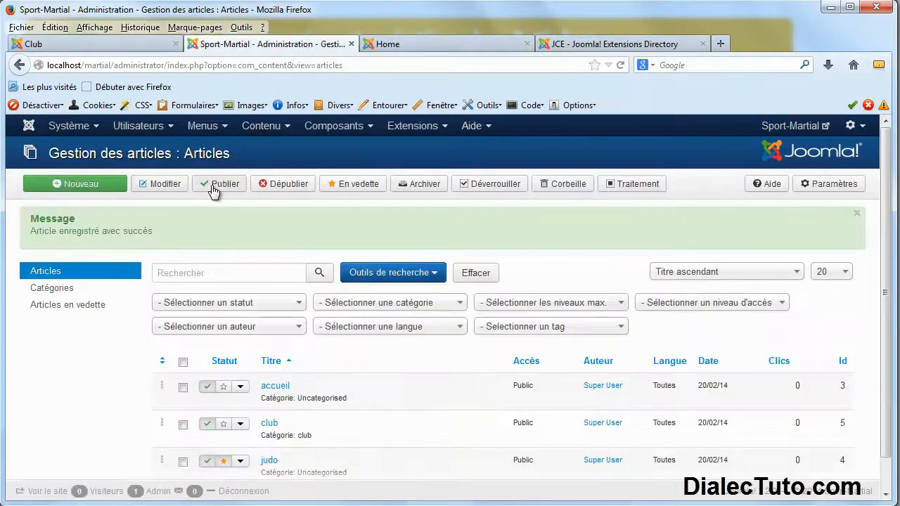
Check the current categories of the judo and club articles in the Articles list.
scroll(105, 337, down, 1)
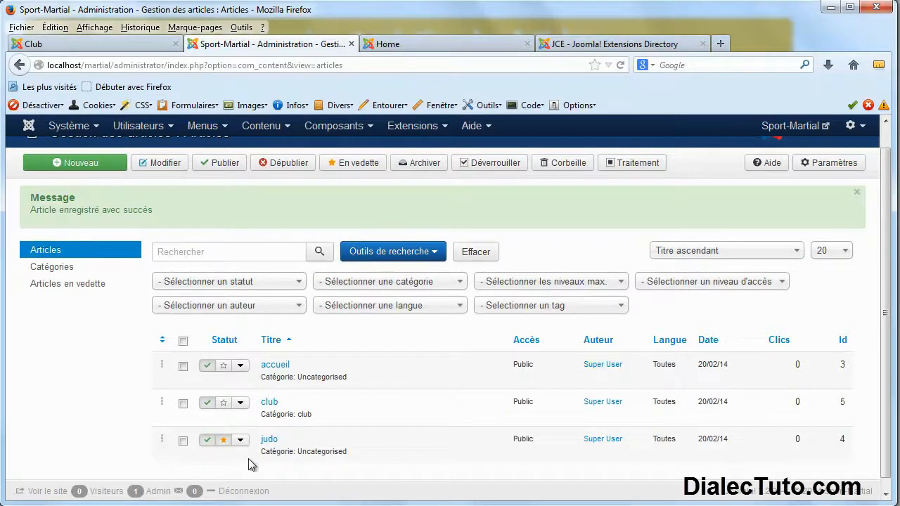
drag(354, 457, 314, 456)
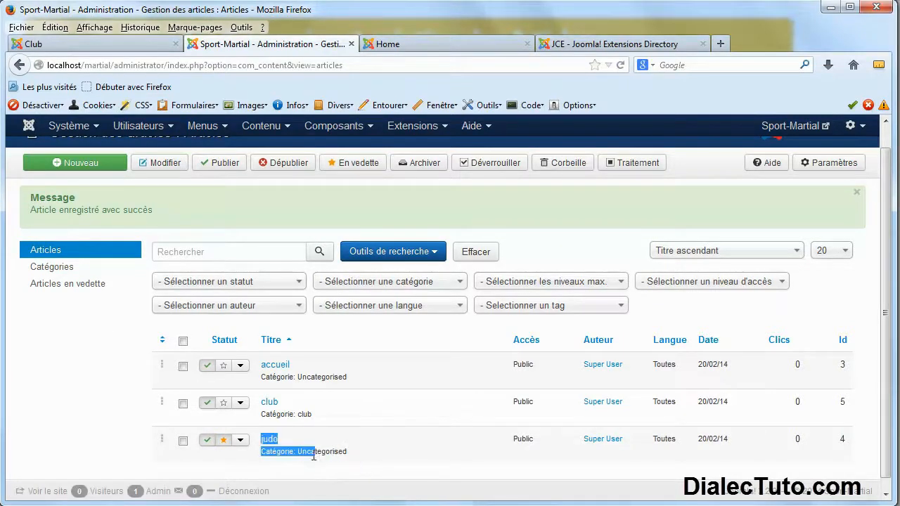
click(371, 455)
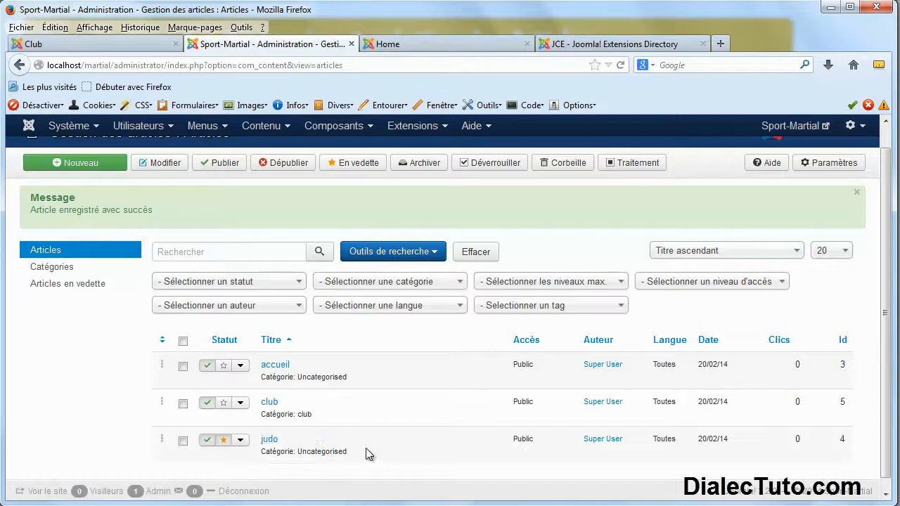
drag(312, 415, 302, 416)
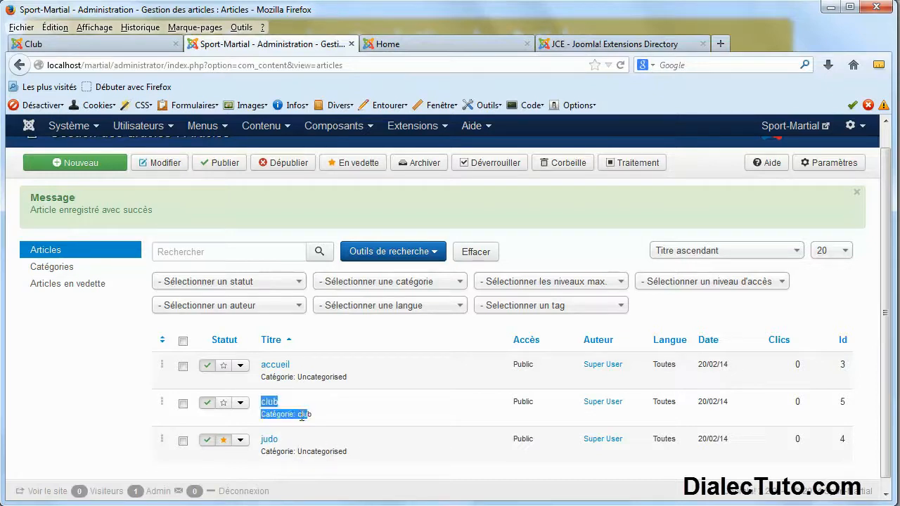
Set the judo article's category to Art_martial and save and close it.
click(270, 441)
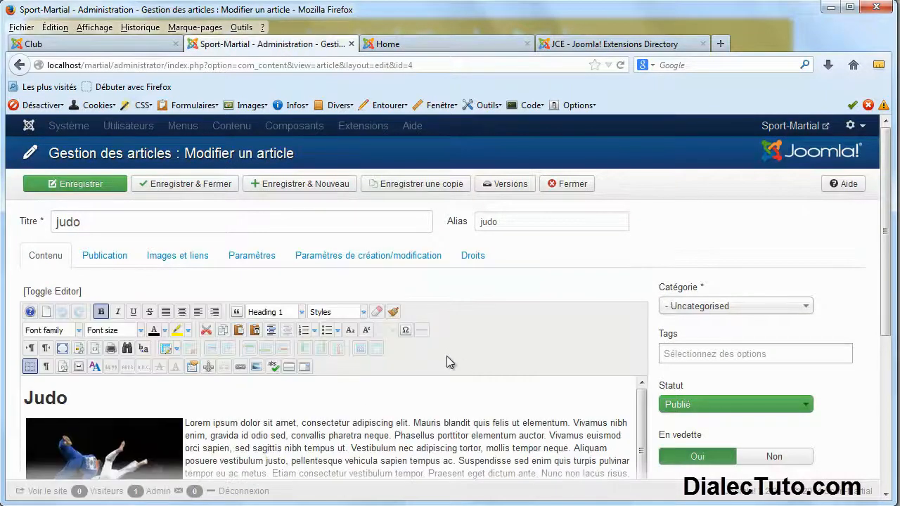
click(716, 314)
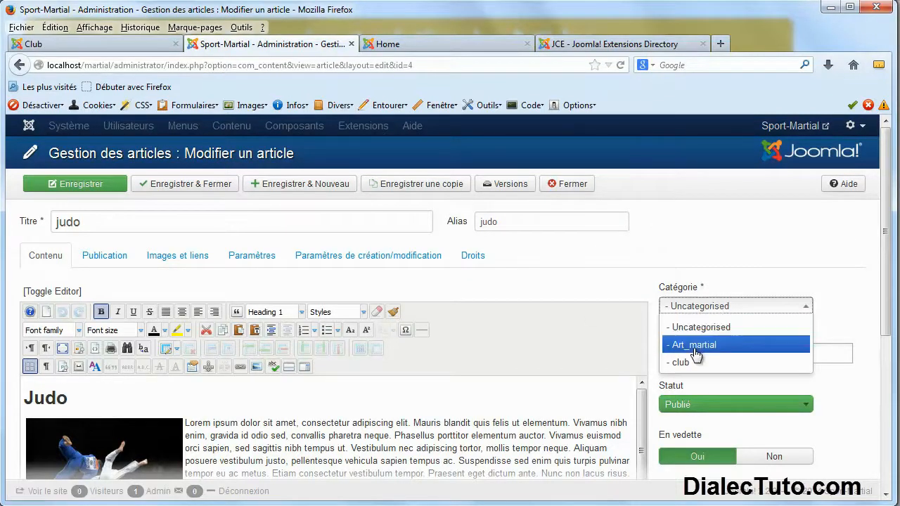
click(700, 349)
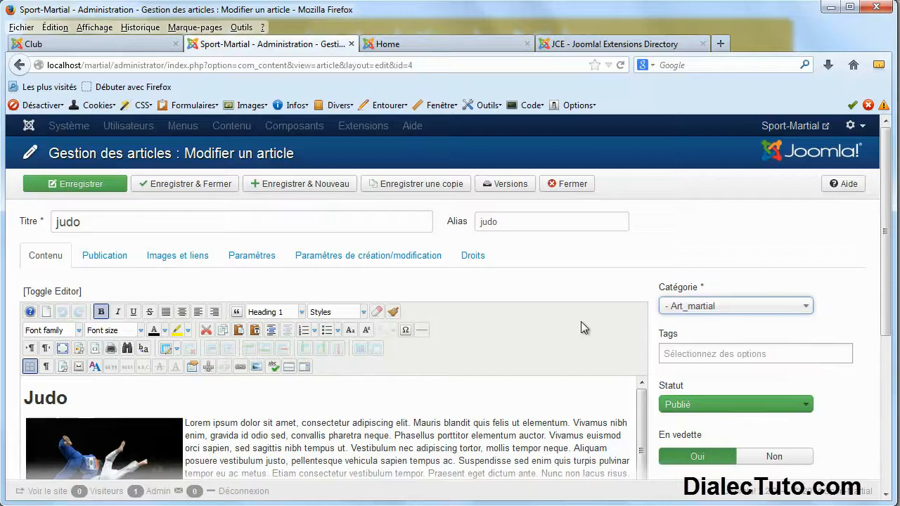
click(206, 186)
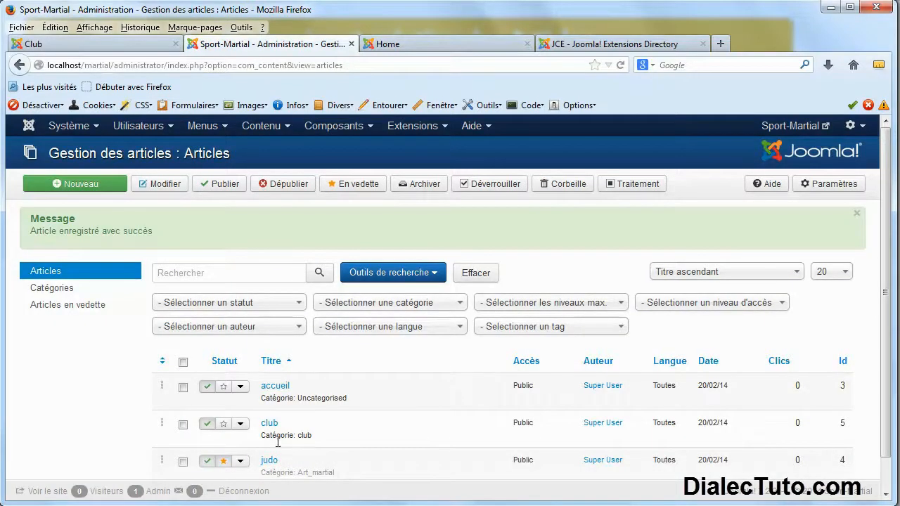
drag(260, 422, 301, 440)
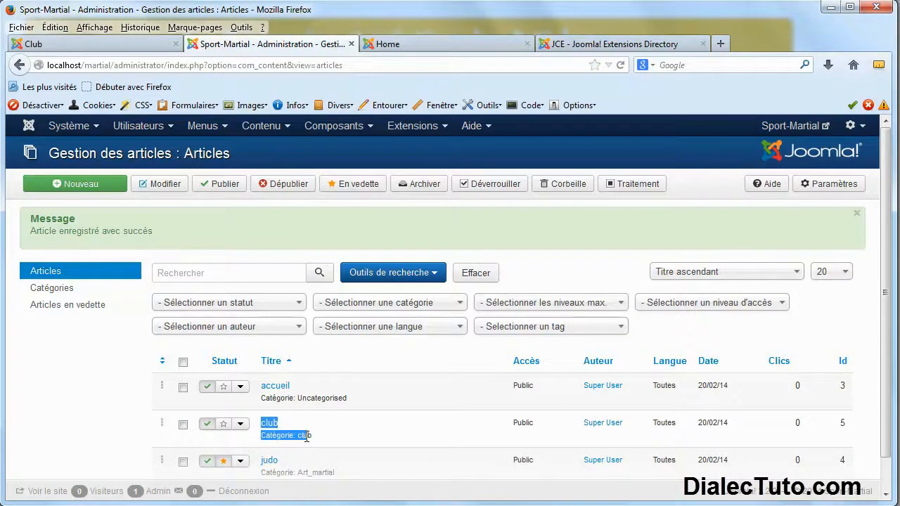
Remove the featured star from the judo article and mark the club article featured instead.
double_click(307, 436)
scroll(307, 436, down, 1)
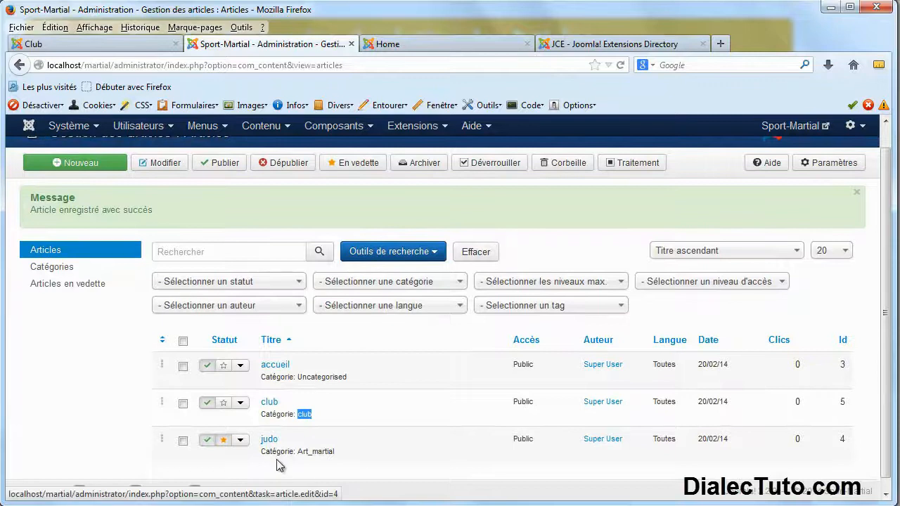
drag(336, 453, 308, 457)
click(328, 457)
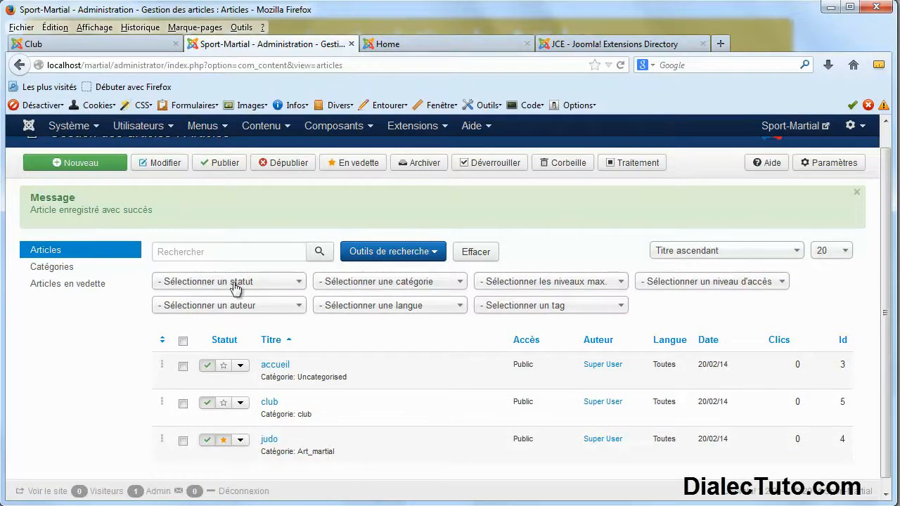
click(223, 441)
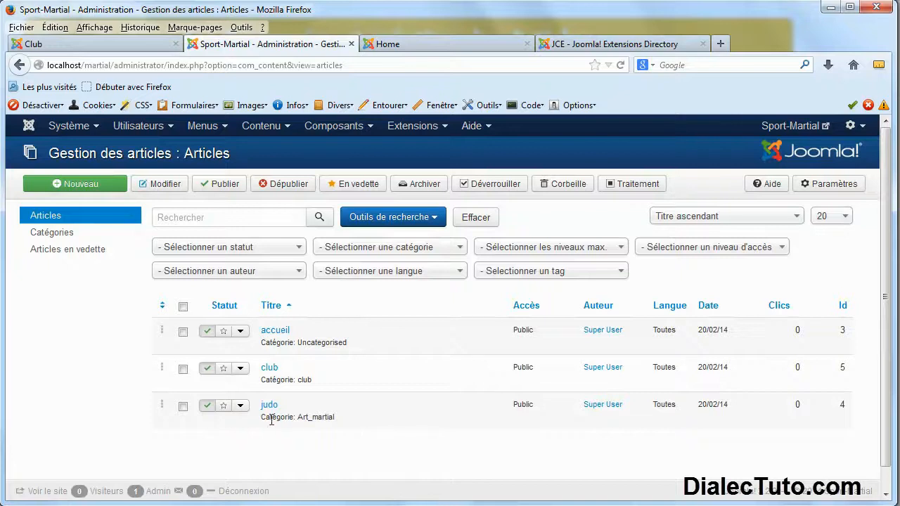
click(222, 367)
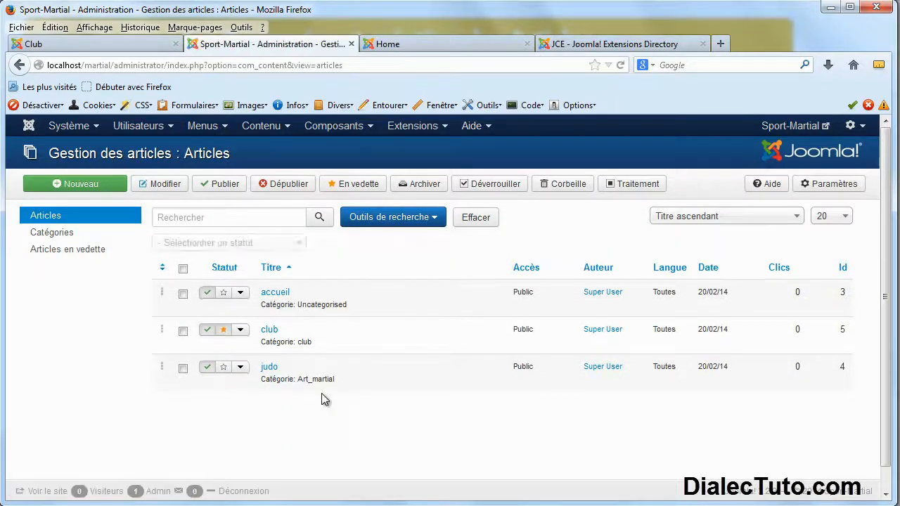
Reload the home page to confirm the featured club article shows its aikido photo, then go to the JCE directory.
click(444, 46)
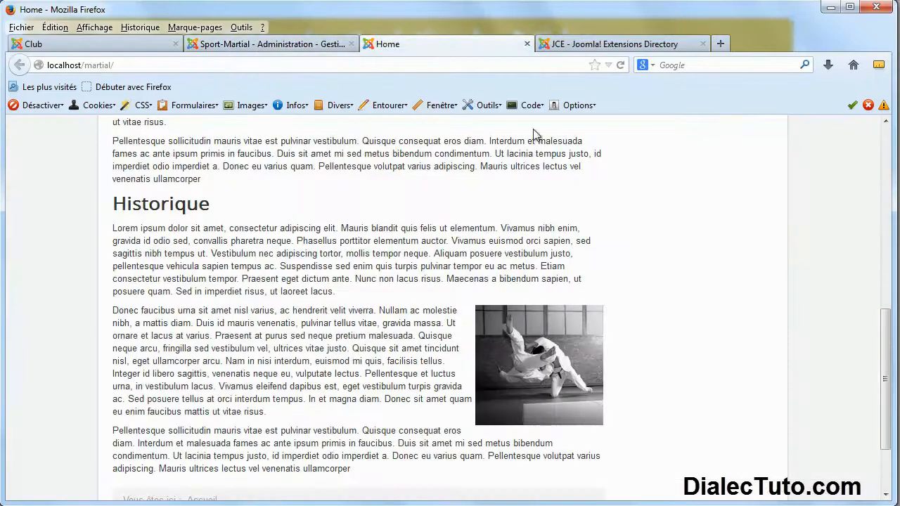
click(622, 64)
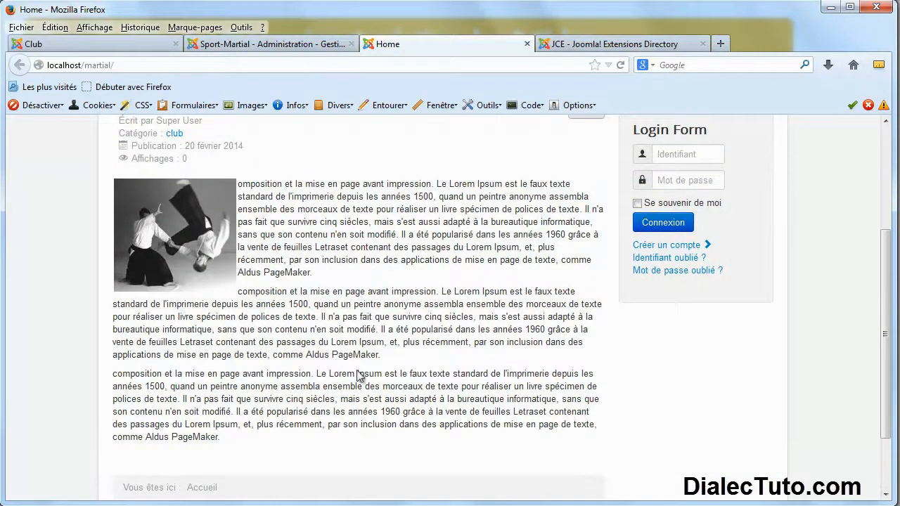
scroll(360, 376, up, 4)
scroll(374, 367, down, 6)
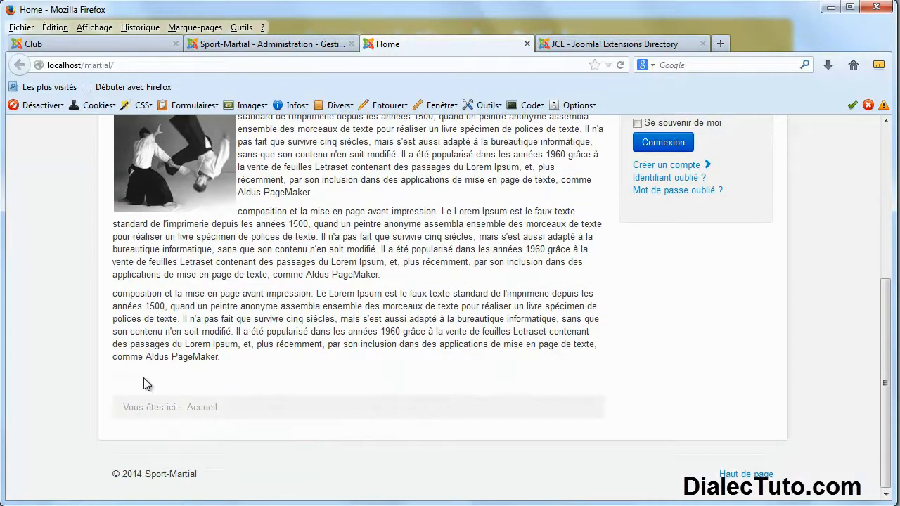
click(578, 45)
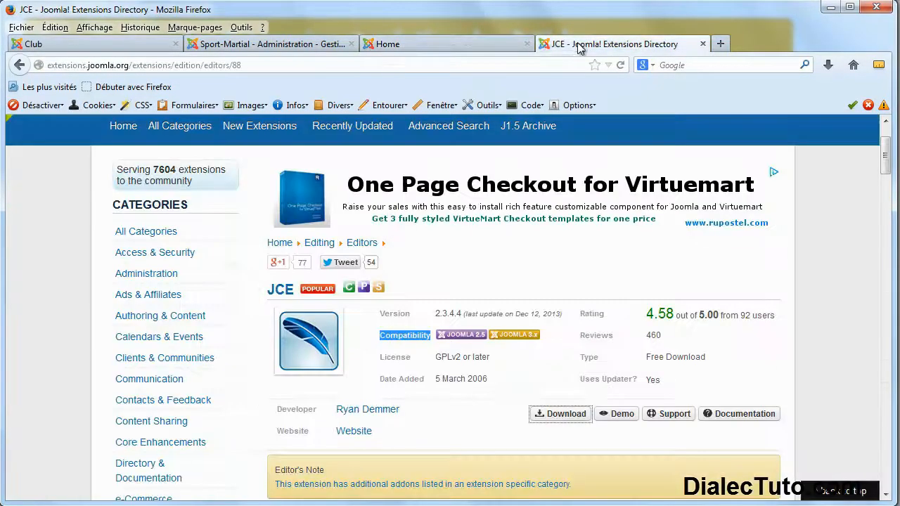
Open Google Maps through a 'google maps' search and look up Ecole Moulay Youssef in Oujda.
click(853, 65)
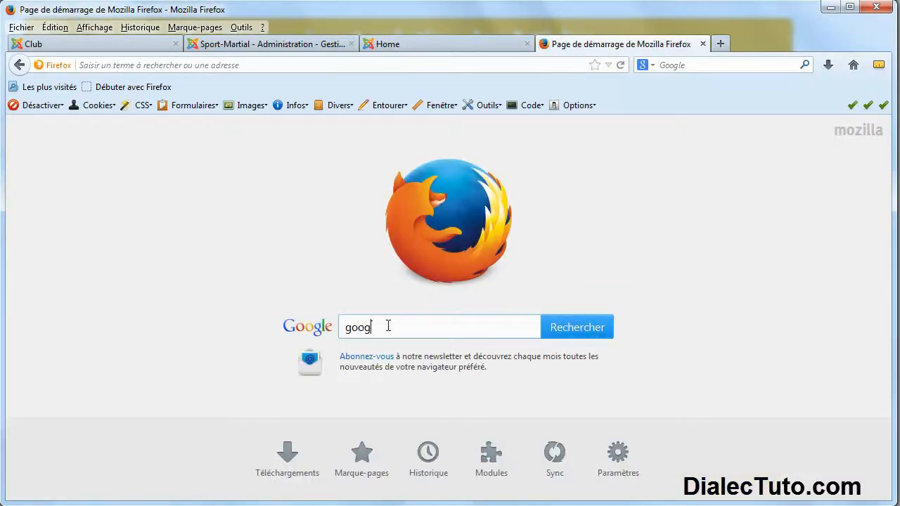
text(google maps)
key(Return)
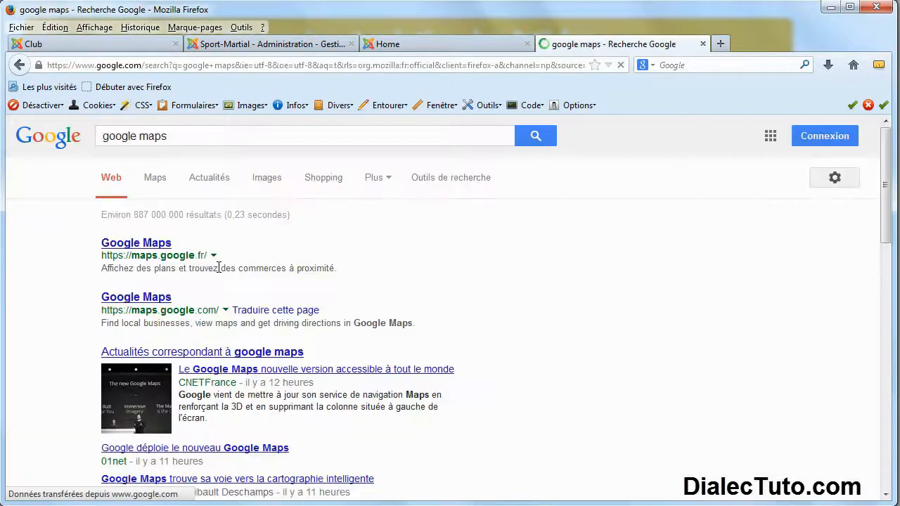
click(142, 246)
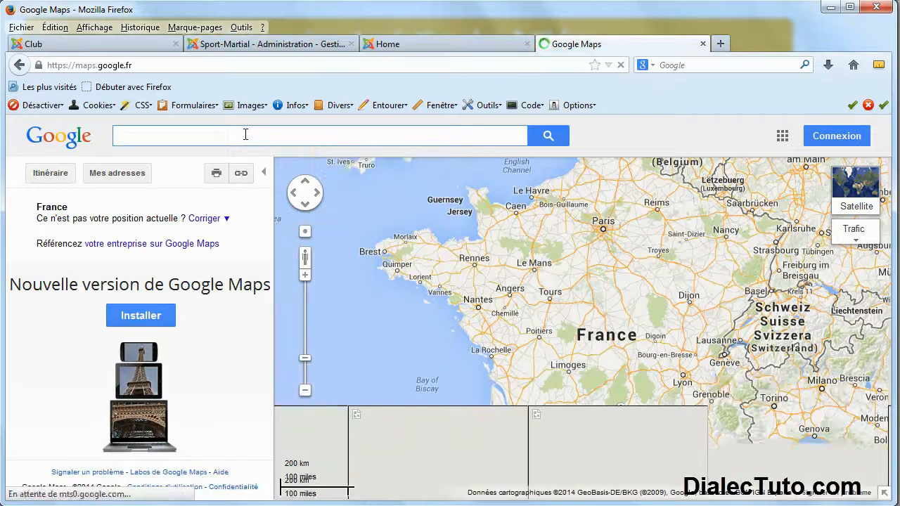
text(o)
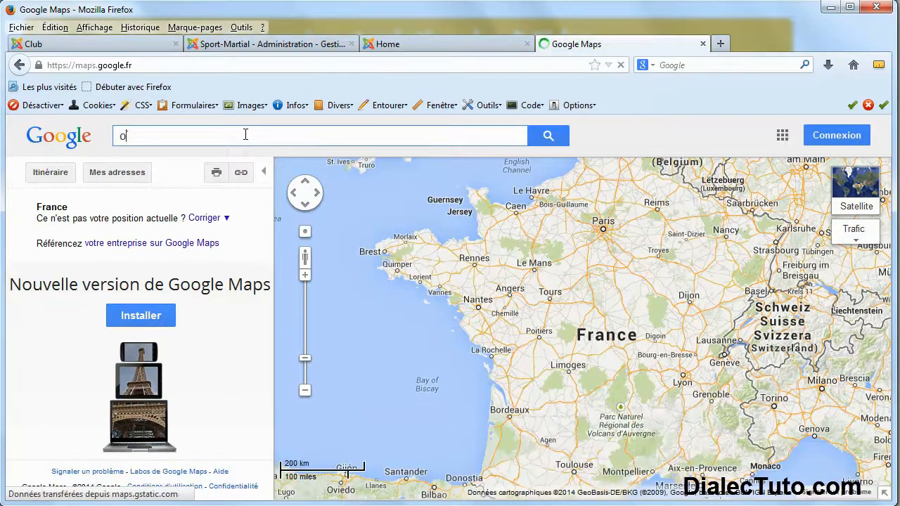
text(ujda ec)
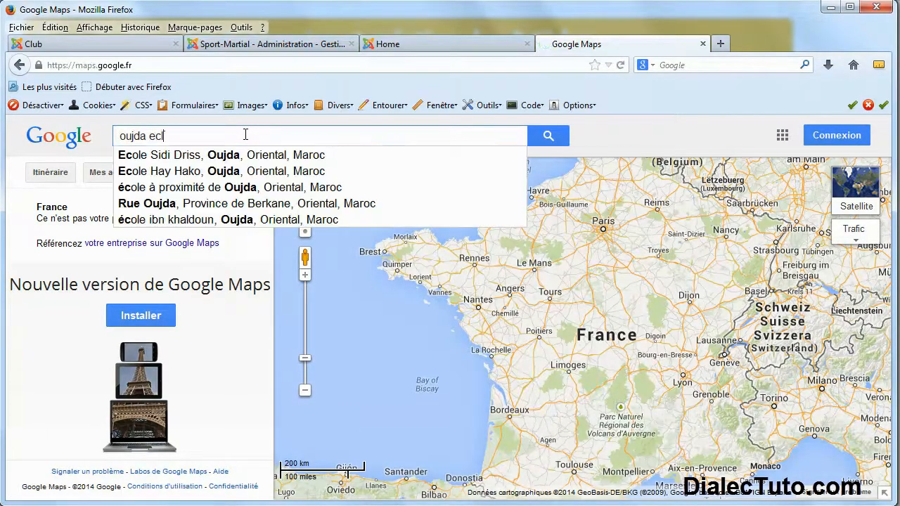
text(ole)
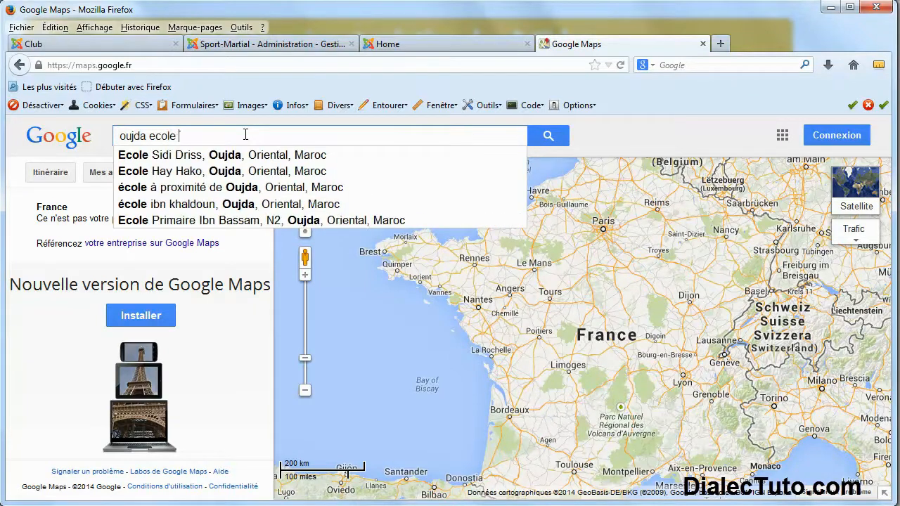
text( moul)
key(Down)
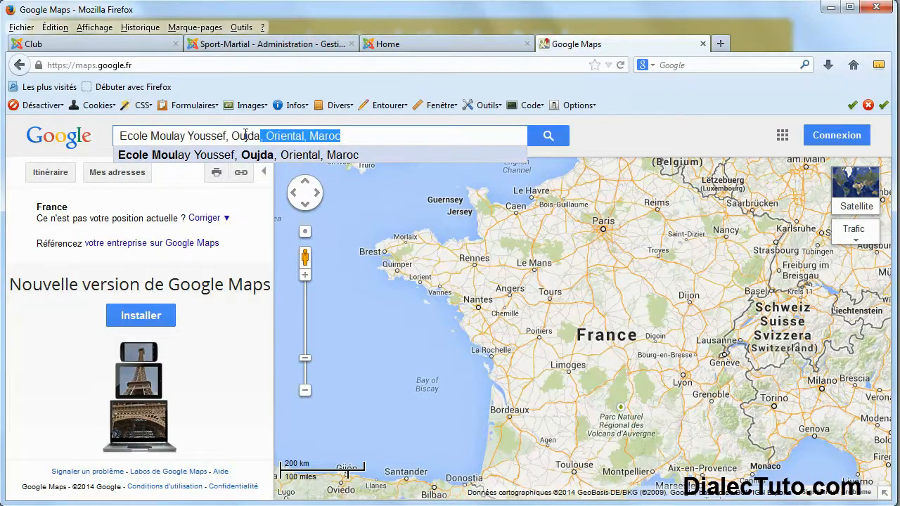
Centre the map on Ecole Moulay Youssef and bring up its 425 x 350 iframe embed code.
click(240, 158)
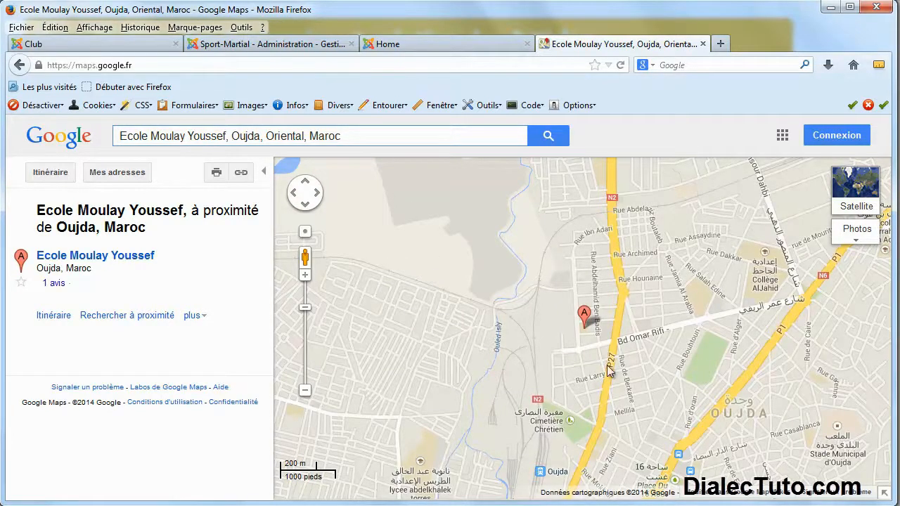
drag(540, 348, 515, 316)
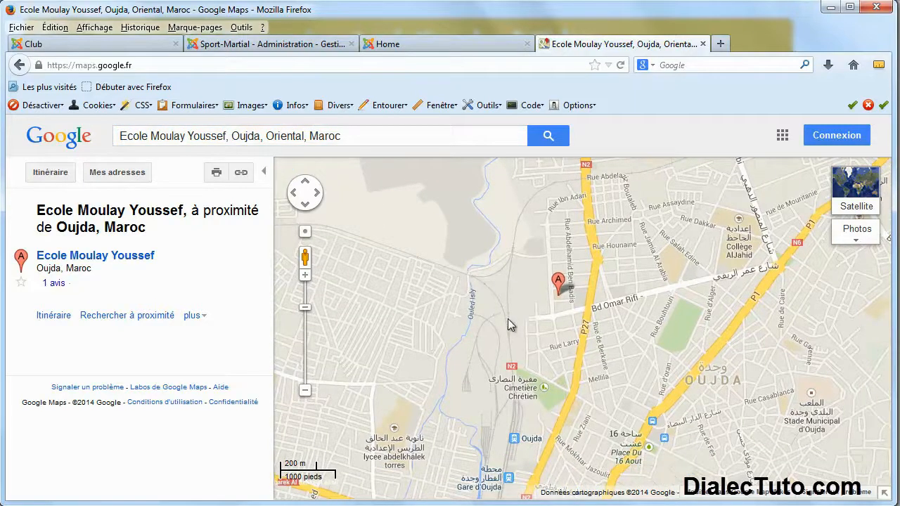
click(243, 177)
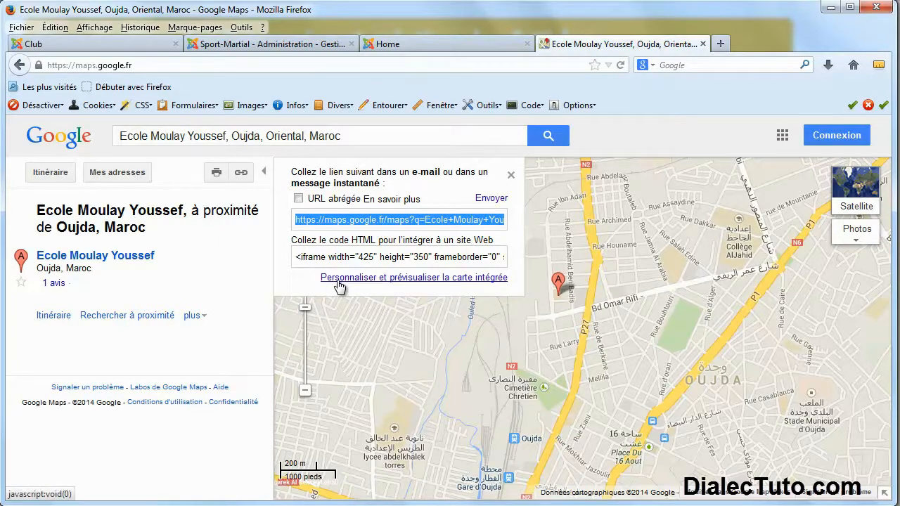
click(445, 282)
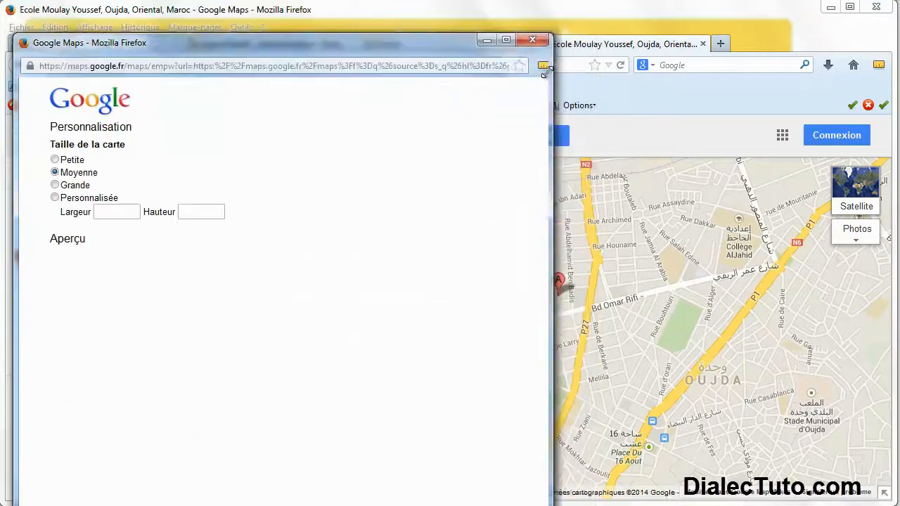
drag(433, 105, 459, 41)
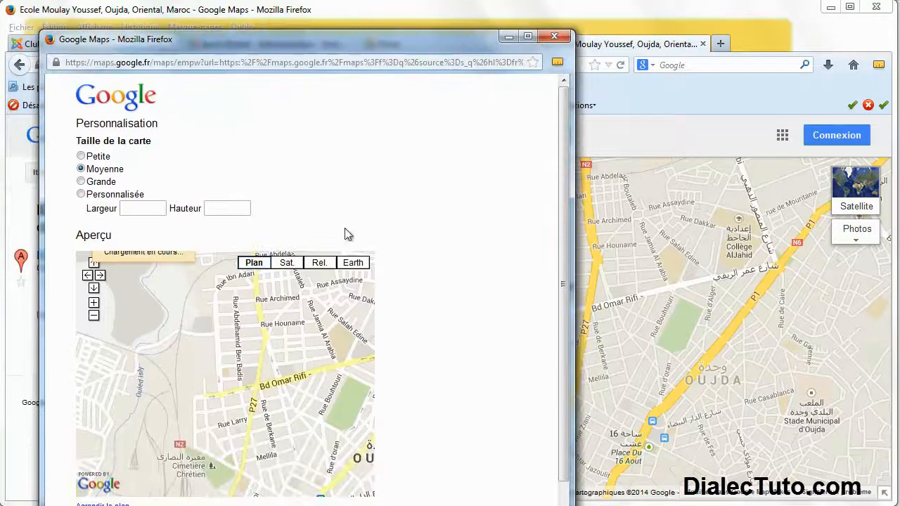
drag(275, 505, 280, 448)
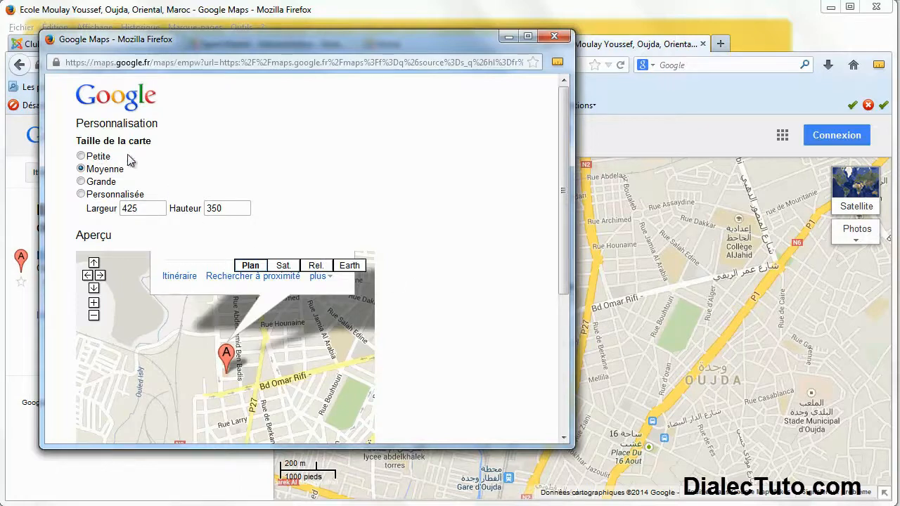
scroll(322, 225, down, 5)
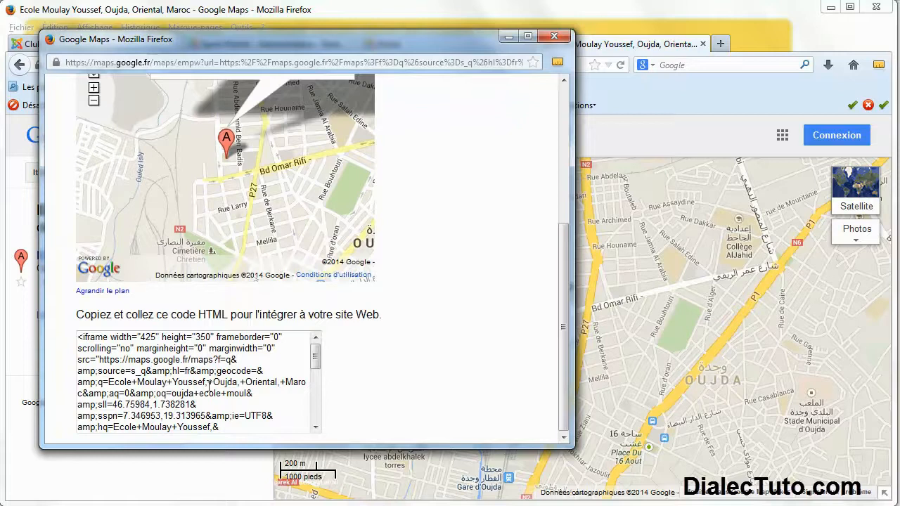
click(553, 37)
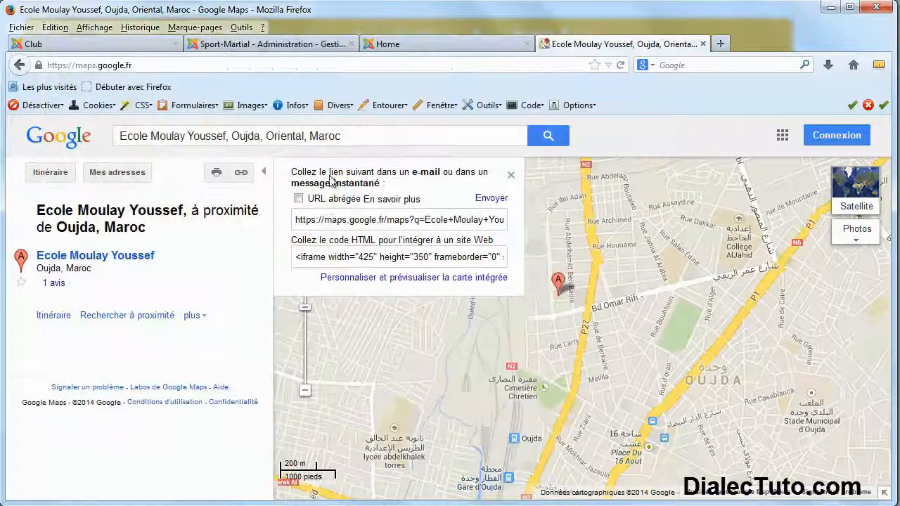
Copy the HTML embed code and return to the Joomla article manager.
click(393, 258)
right_click(354, 260)
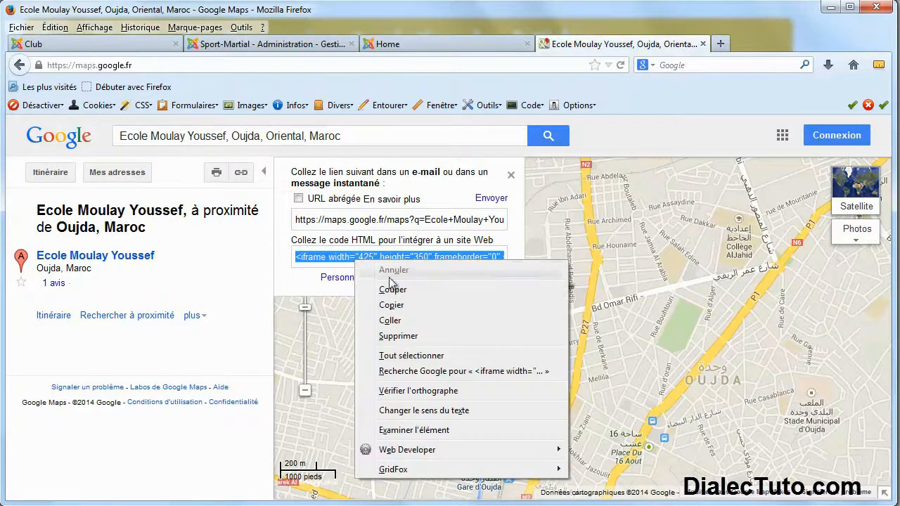
click(399, 305)
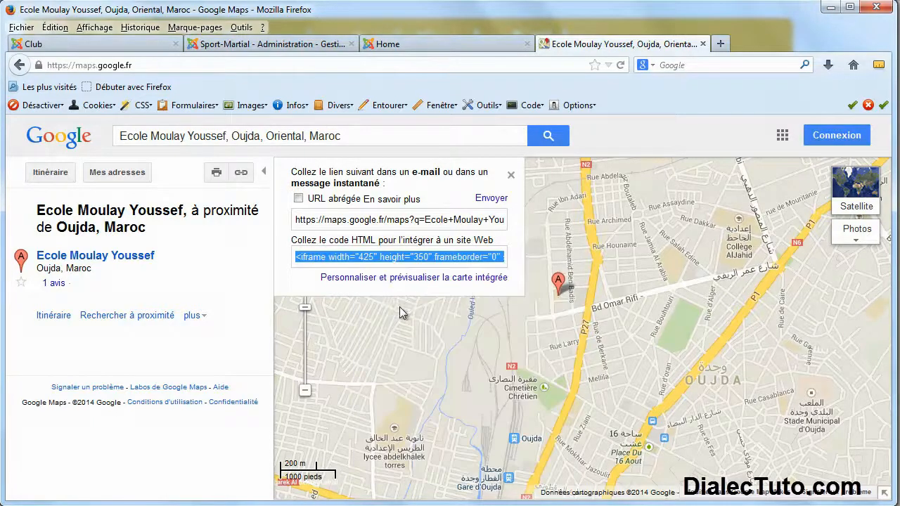
click(275, 45)
click(391, 45)
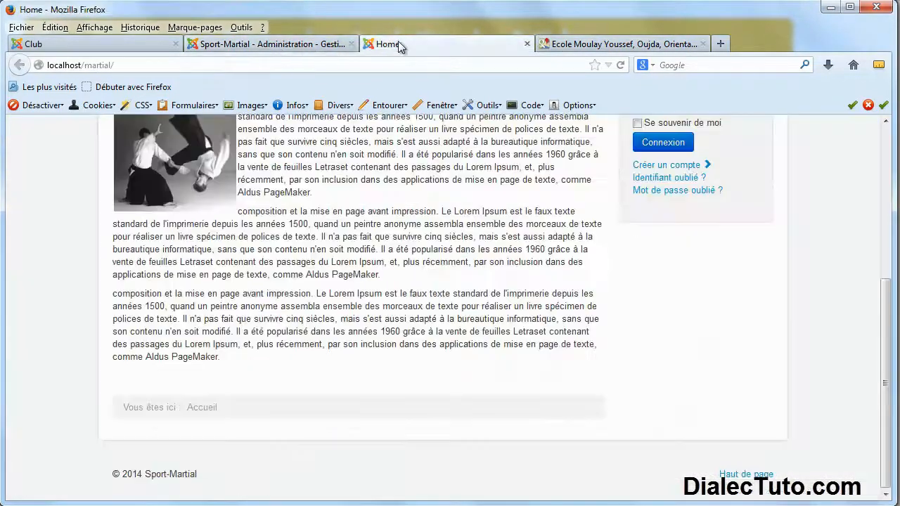
click(296, 45)
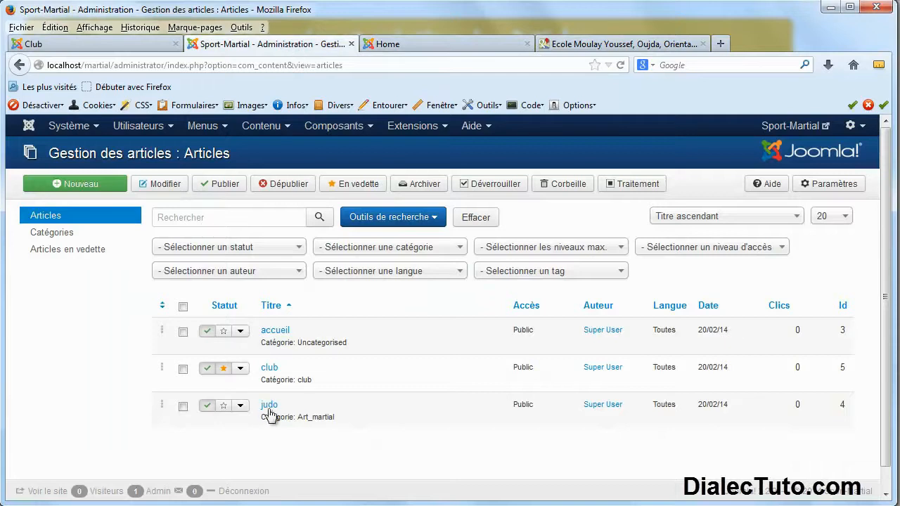
Paste the Google Maps embed code after the club article's text and save the article.
click(271, 369)
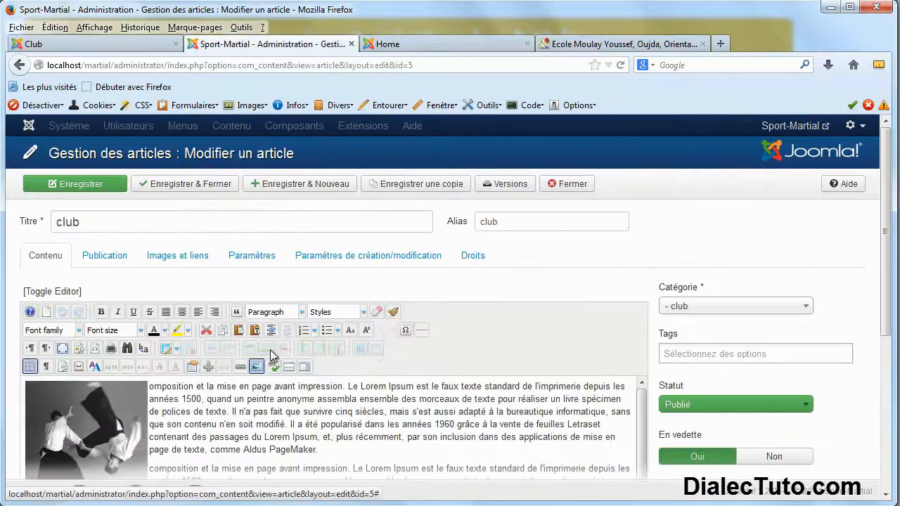
scroll(218, 394, down, 5)
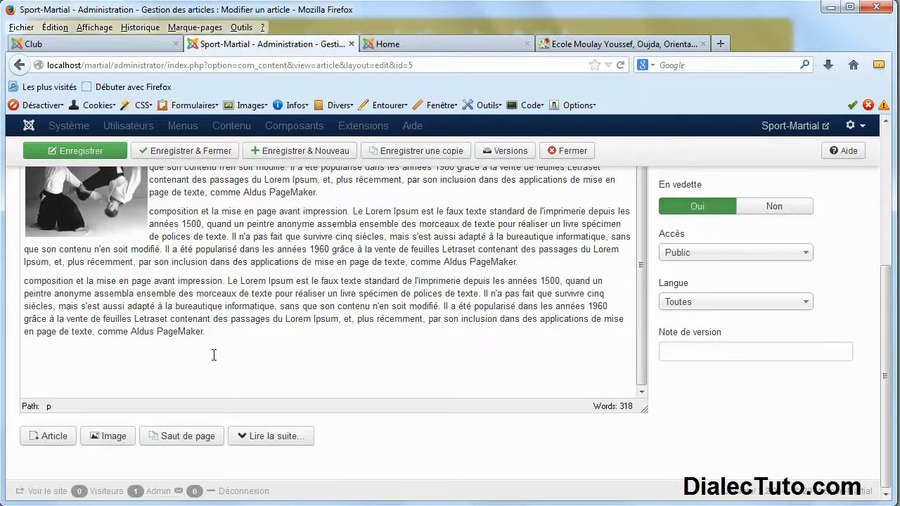
text(<iframe width="425" height="350" frameborder="0" scrolling="no" marginheight="0" marginwidth="0" src="https://maps.google.fr/maps?f=q&amp;source=s_q&amp;hl=fr&amp;geocode=&amp;q=Ecole+Moulay+Youssef,+Oujda,+Oriental,+Maroc&amp;aq=0&amp;oq=oujda+ecole+moul&amp;sll=46.75984,1.738281&amp;sspn=7.346953,19.313965&amp;ie=UTF8&amp;hq=Ecole+Moulay+Youssef,&amp;hnear=Oujda,+Province+de+Oujda-Angad,+Oriental,+Maroc&amp;ll=34.690535,-1.92084&amp;spn=0.00851,0.020792&amp;t=m&amp;output=embed"></iframe><br /><small><a href="https://maps.google.fr/maps?f=q&amp;source=embed&amp;hl=fr&amp;geocode=&amp;q=Ecole+Moulay+Youssef,+Oujda,+Oriental,+Maroc&amp;aq=0&amp;oq=oujda+ecole+moul&amp;sll=46.75984,1.738281&amp;sspn=7.346953,19.313965&amp;ie=UTF8&amp;hq=Ecole+Moulay+Youssef,&amp;hnear=Oujda,+Province+de+Oujda-Angad,+Oriental,+Maroc&amp;ll=34.690535,-1.92084&amp;spn=0.00851,0.020792&amp;t=m" style="color:#0000FF;text-align:left">Agrandir le plan</a></small>)
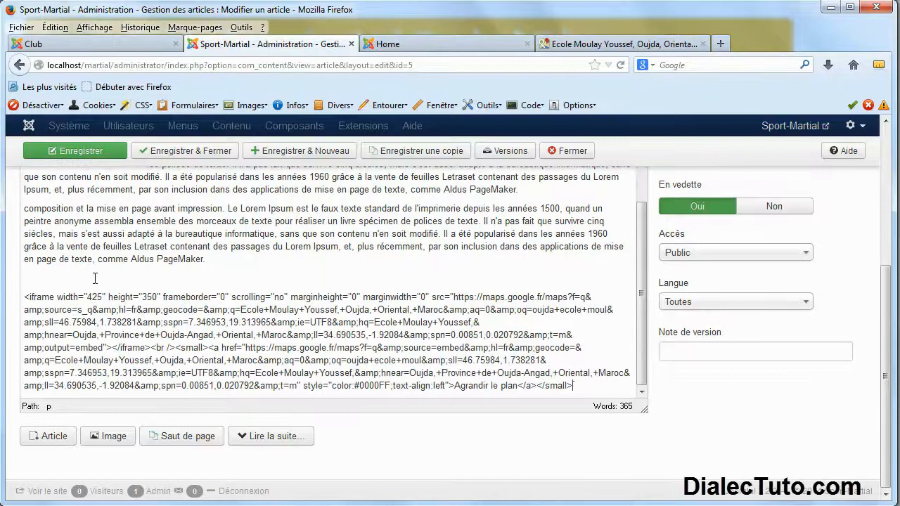
click(89, 152)
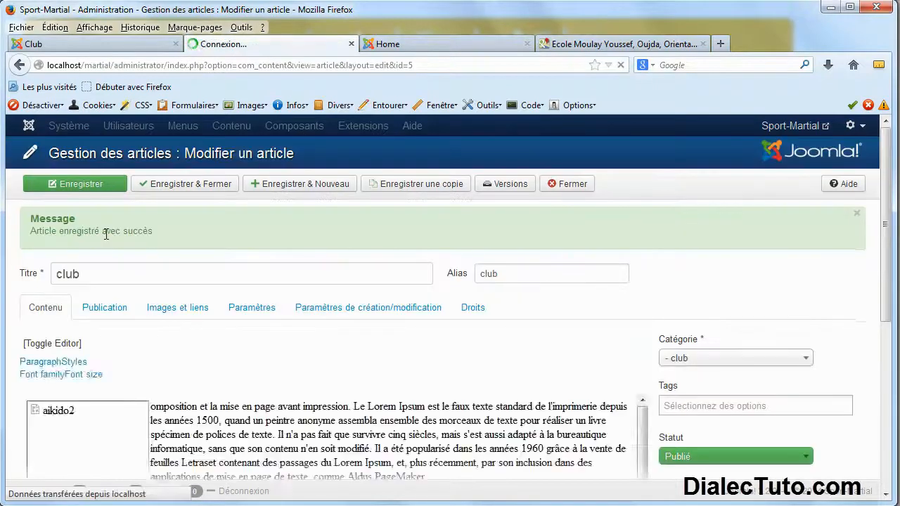
Reload the home page, where the map code appears as plain iframe text.
click(434, 44)
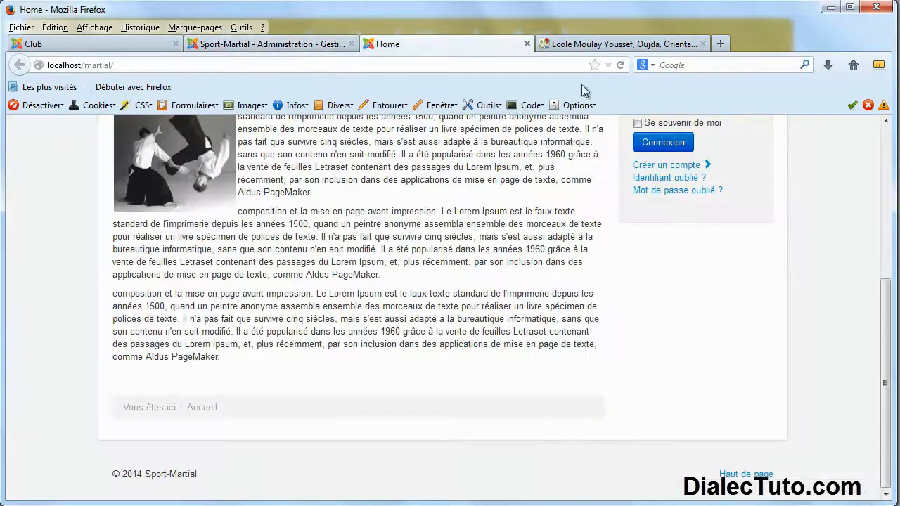
click(621, 64)
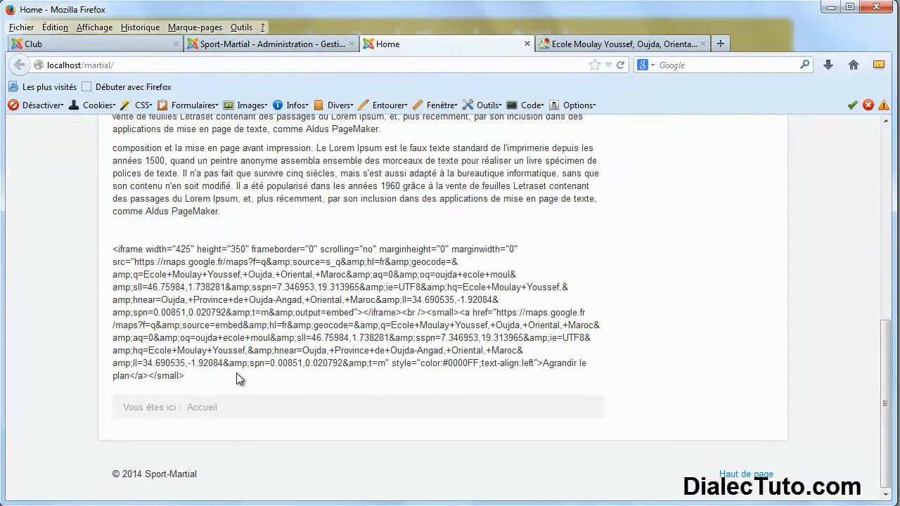
drag(142, 249, 130, 250)
Select the pasted iframe text at the end of the club article for removal.
click(289, 45)
scroll(334, 341, down, 5)
text(<iframe width="425" height="350" frameborder="0" scrolling="no" marginheight="0" marginwidth="0" src="https://maps.google.fr/maps?f=q&amp;source=s_q&amp;hl=fr&amp;geocode=&amp;q=Ecole+Moulay+Youssef,+Oujda,+Oriental,+Maroc&amp;aq=0&amp;oq=oujda+ecole+moul&amp;sll=46.75984,1.738281&amp;sspn=7.346953,19.313965&amp;ie=UTF8&amp;hq=Ecole+Moulay+Youssef,&amp;hnear=Oujda,+Province+de+Oujda-Angad,+Oriental,+Maroc&amp;ll=34.690535,-1.92084&amp;spn=0.00851,0.020792&amp;t=m&amp;output=embed"></iframe><br /><small><a href="https://maps.google.fr/maps?f=q&amp;source=embed&amp;hl=fr&amp;geocode=&amp;q=Ecole+Moulay+Youssef,+Oujda,+Oriental,+Maroc&amp;aq=0&amp;oq=oujda+ecole+moul&amp;sll=46.75984,1.738281&amp;sspn=7.346953,19.313965&amp;ie=UTF8&amp;hq=Ecole+Moulay+Youssef,&amp;hnear=Oujda,+Province+de+Oujda-Angad,+Oriental,+Maroc&amp;ll=34.690535,-1.92084&amp;spn=0.00851,0.020792&amp;t=m" style="color:#0000FF;text-align:left">Agrandir le plan</a></small>)
scroll(498, 366, down, 3)
drag(574, 385, 33, 294)
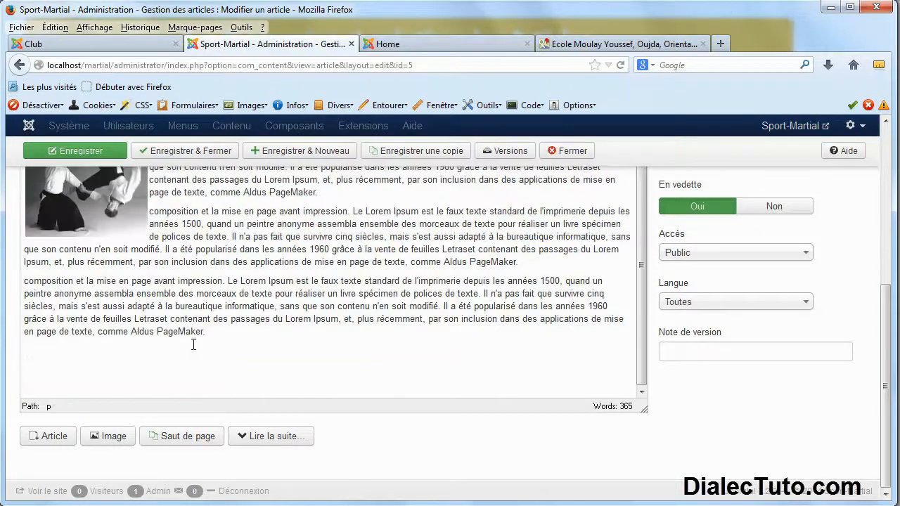
Paste the iframe code into the club article's raw HTML below the empty paragraphs and save.
scroll(301, 345, up, 6)
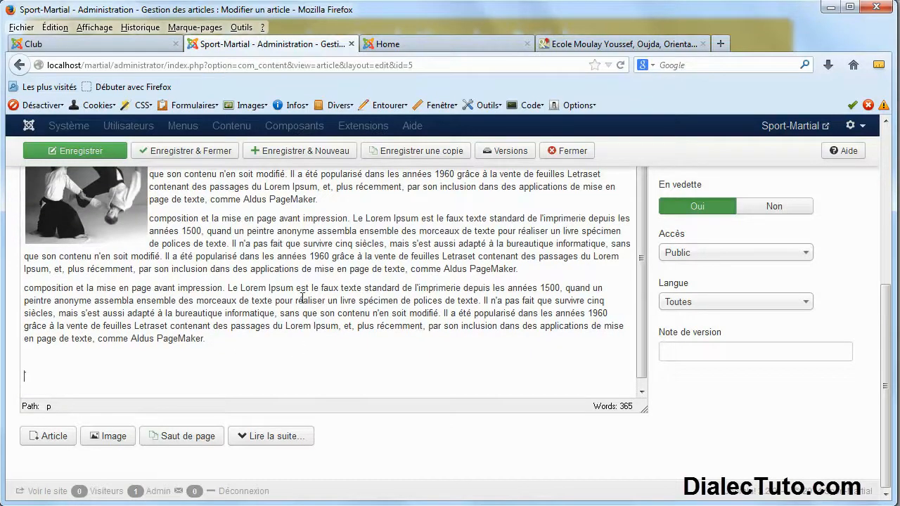
scroll(274, 332, up, 1)
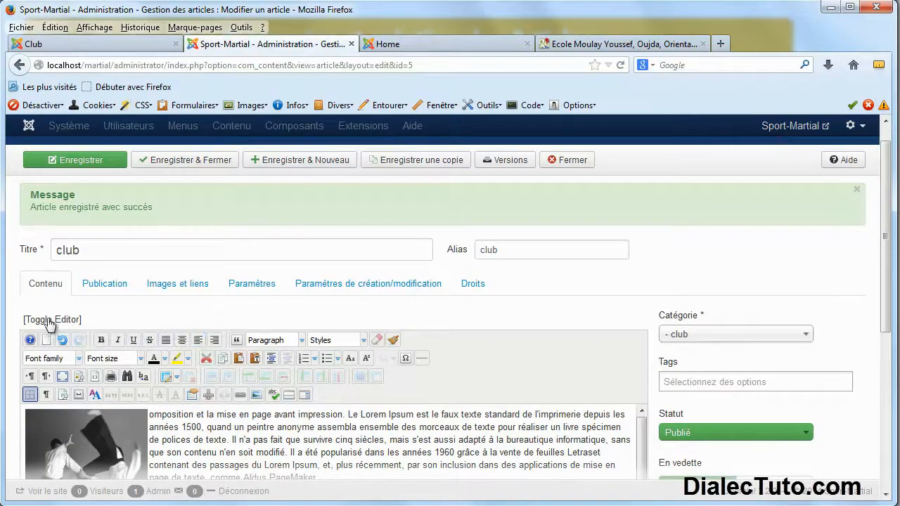
click(58, 320)
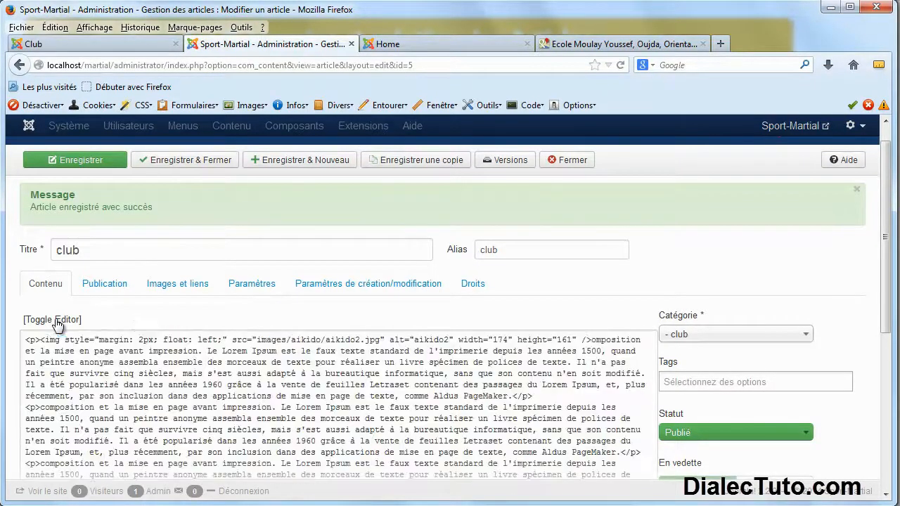
scroll(220, 375, down, 3)
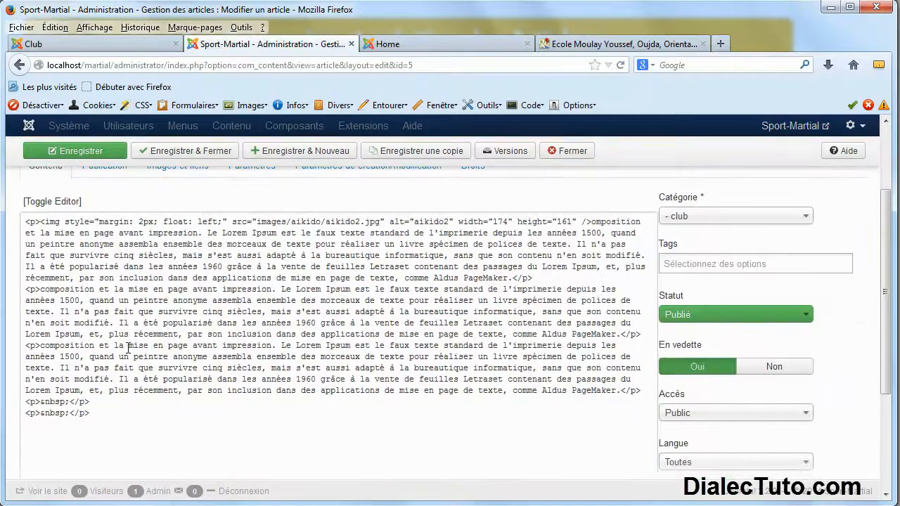
click(141, 434)
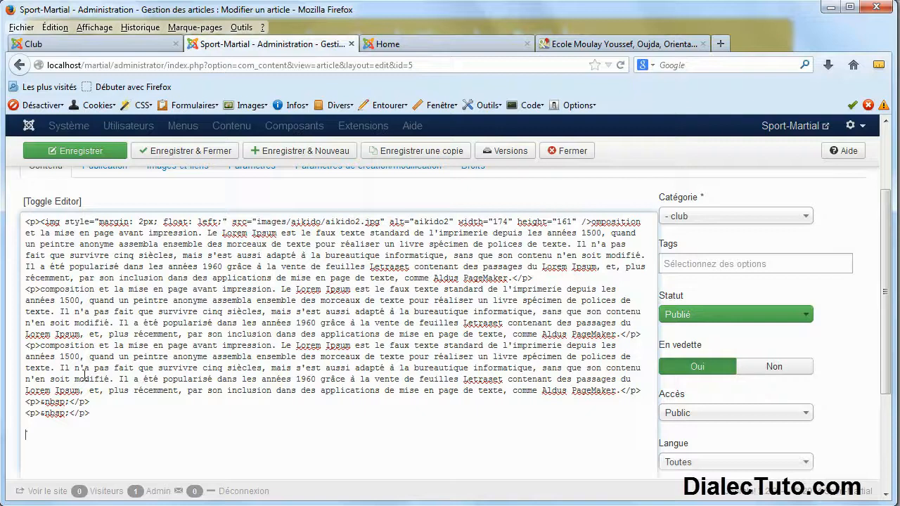
key(ctrl+v)
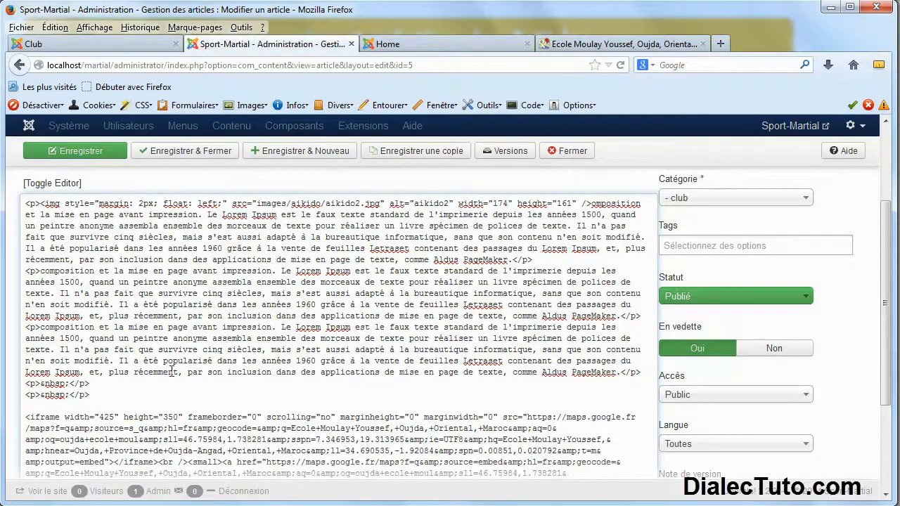
click(95, 151)
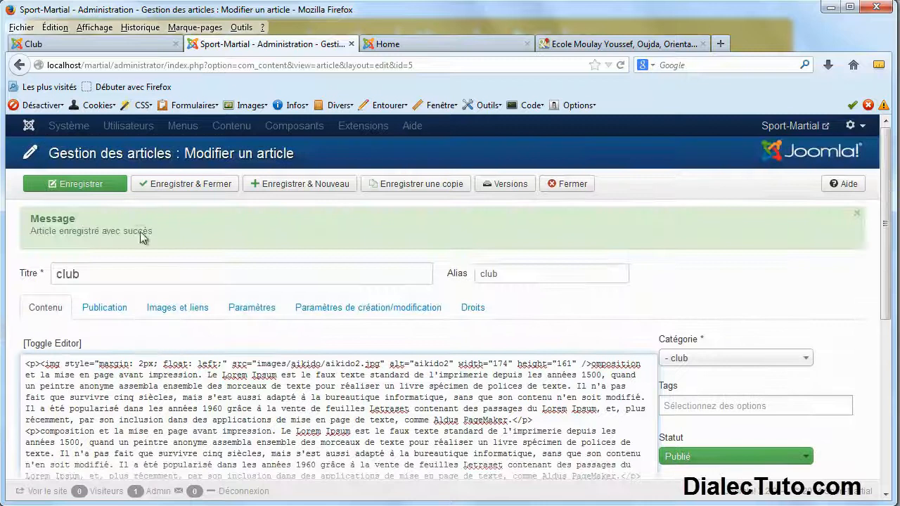
click(95, 190)
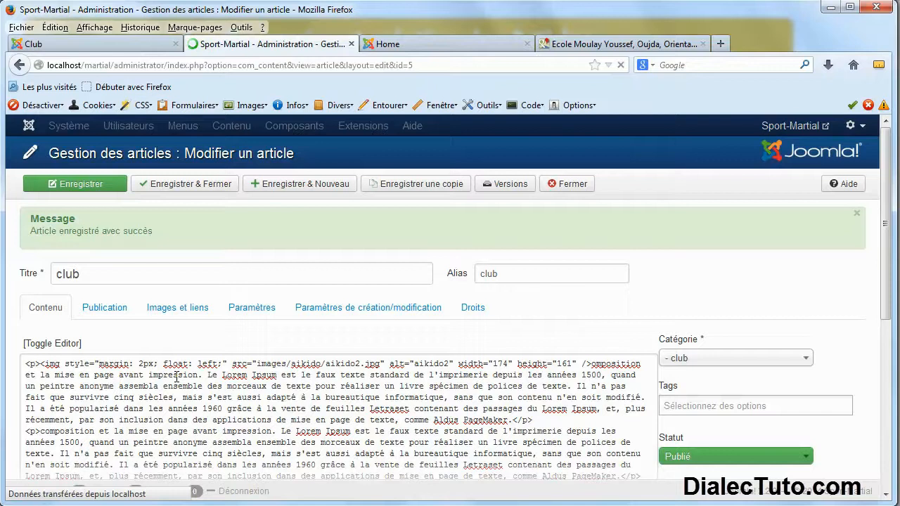
Reload the home page and scroll to see the embedded Google map below the club article.
click(421, 44)
click(620, 65)
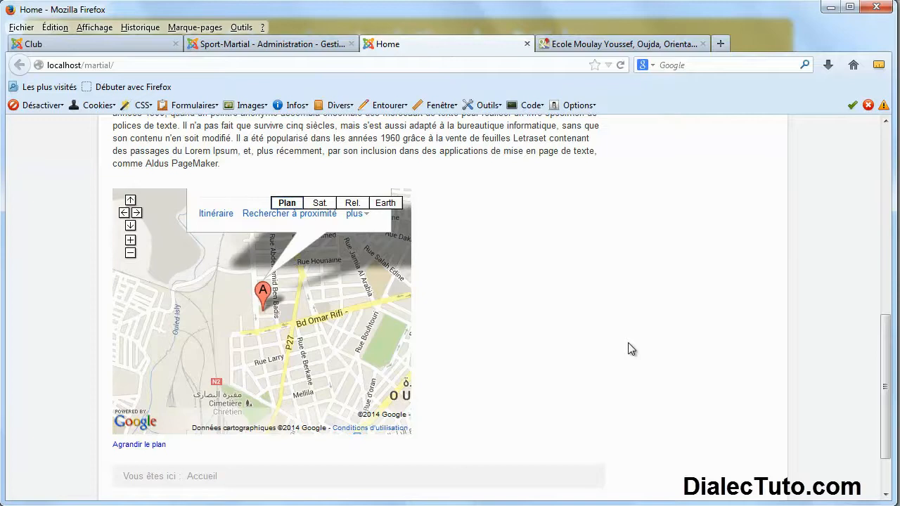
scroll(628, 343, up, 1)
scroll(627, 343, down, 1)
scroll(538, 366, up, 6)
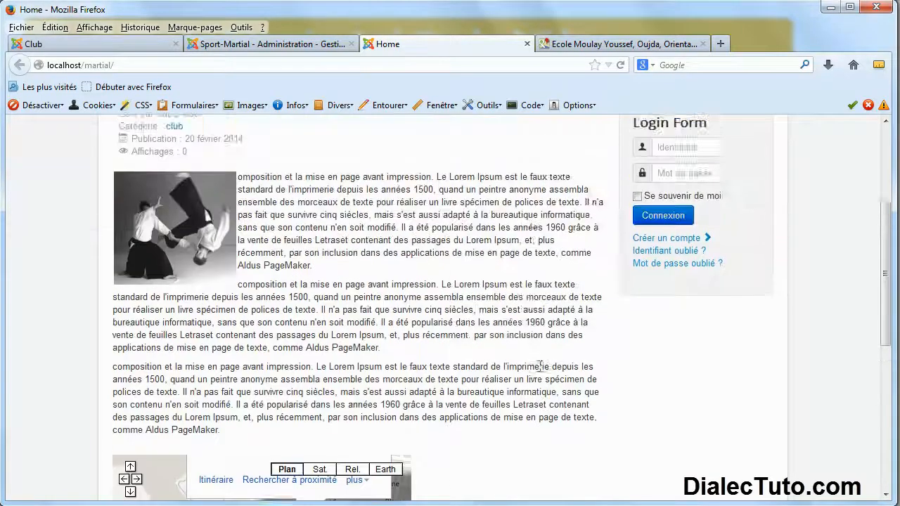
scroll(539, 366, up, 3)
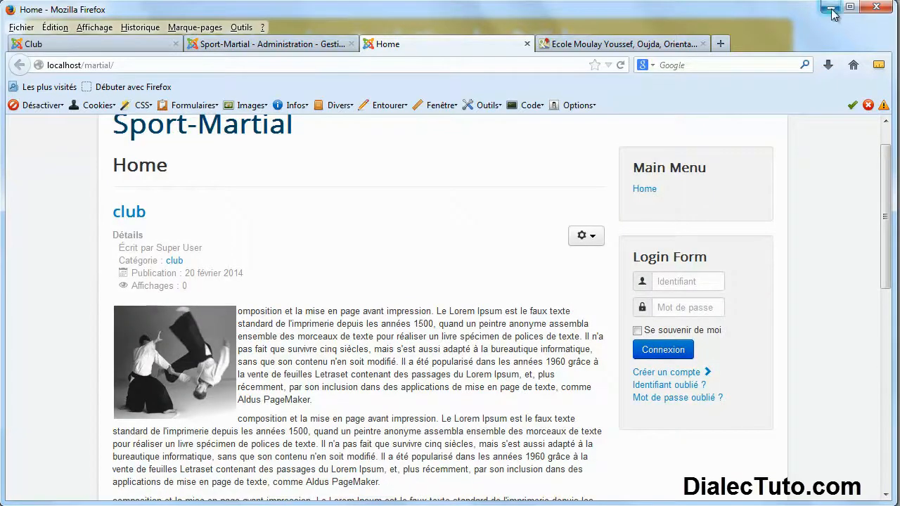
Toggle the club article back to the visual editor, where the map shows as an 'Agrandir le plan' link.
click(291, 43)
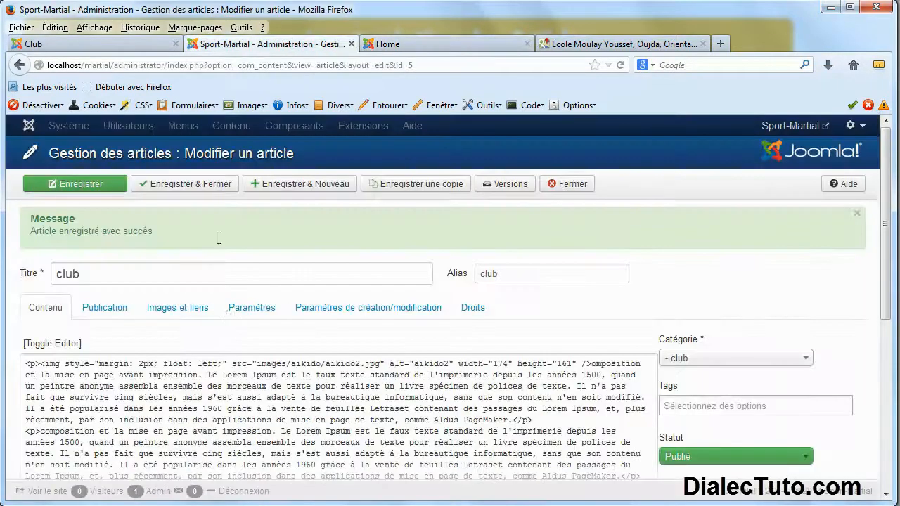
click(51, 345)
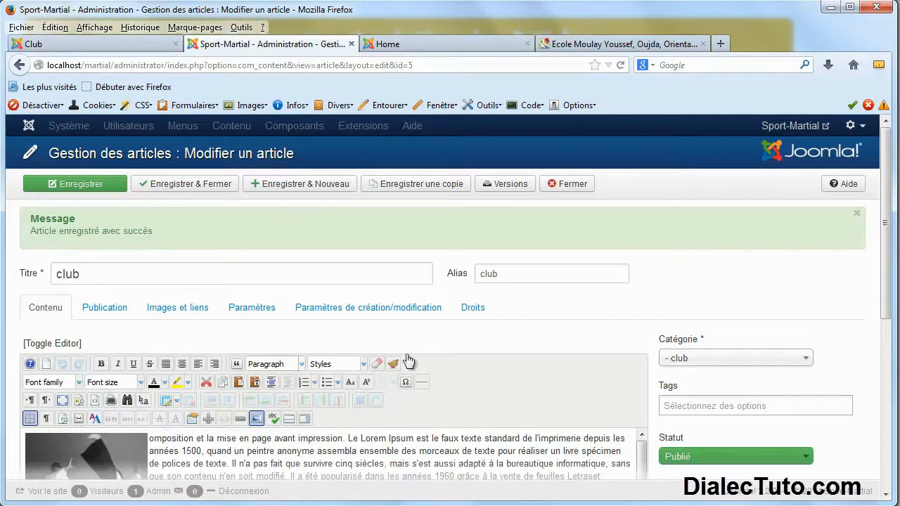
scroll(453, 341, down, 1)
scroll(453, 341, down, 5)
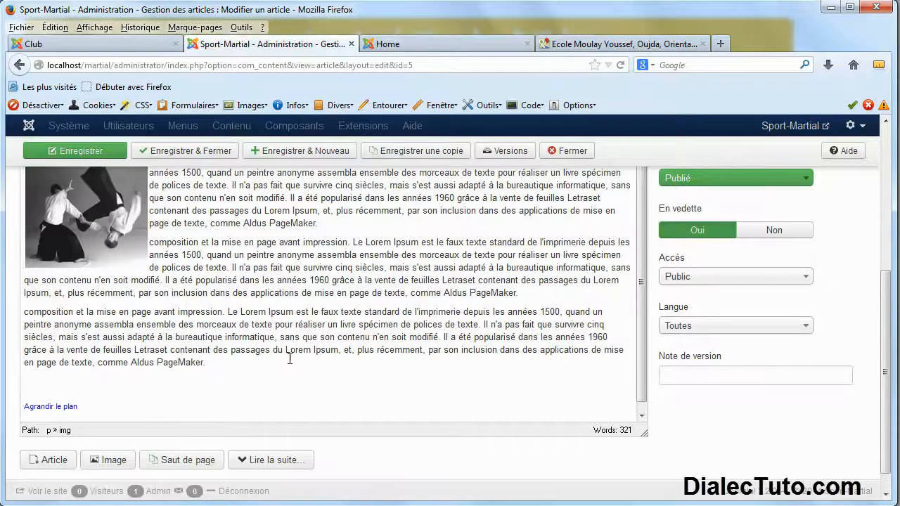
scroll(289, 358, up, 3)
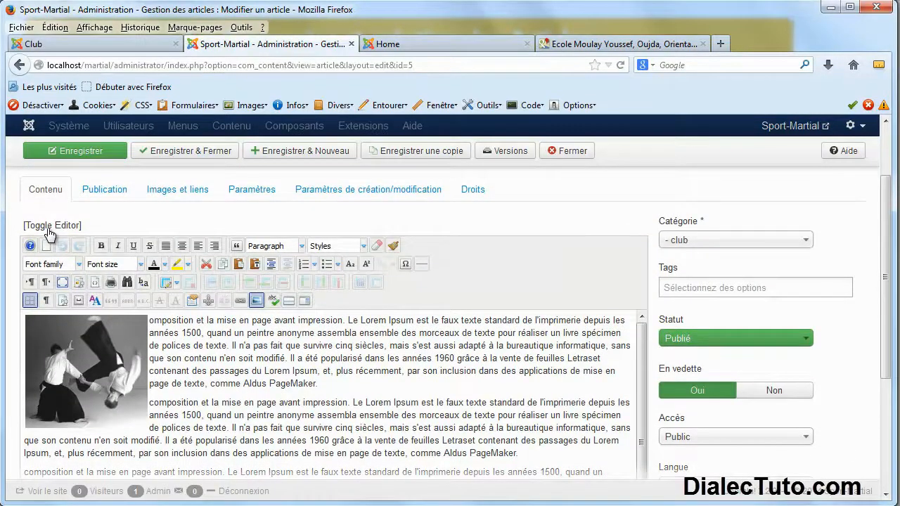